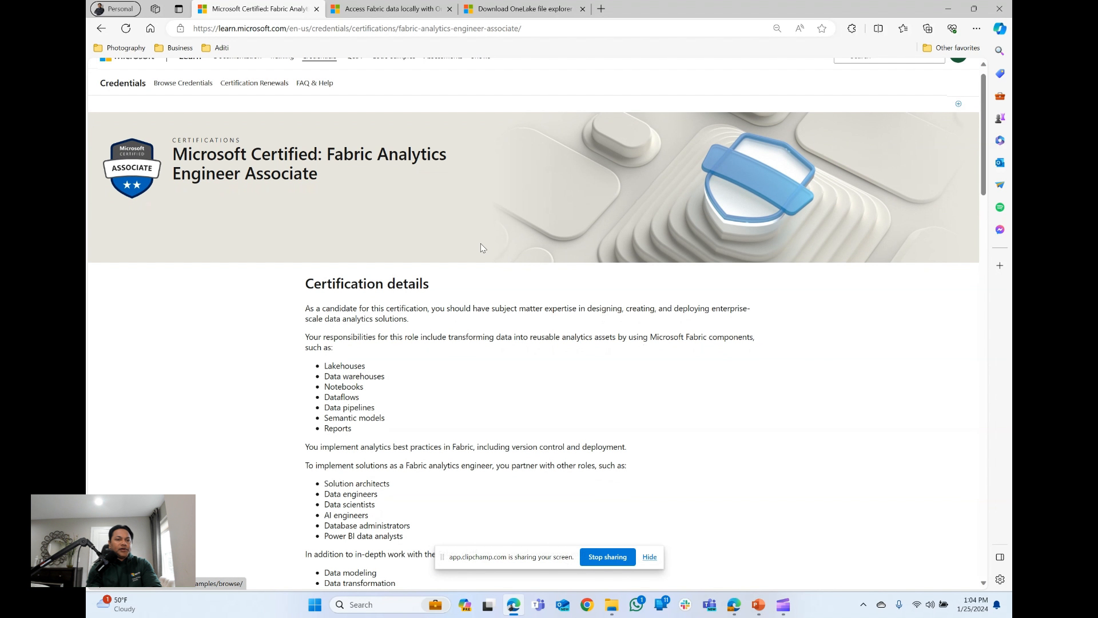
Review the Fabric Analytics Engineer Associate certification page, covering its details, skills measured, learning paths and Certification exams section
{"action": "scroll", "coordinate": [482, 247], "scroll_direction": "down", "scroll_amount": 1}
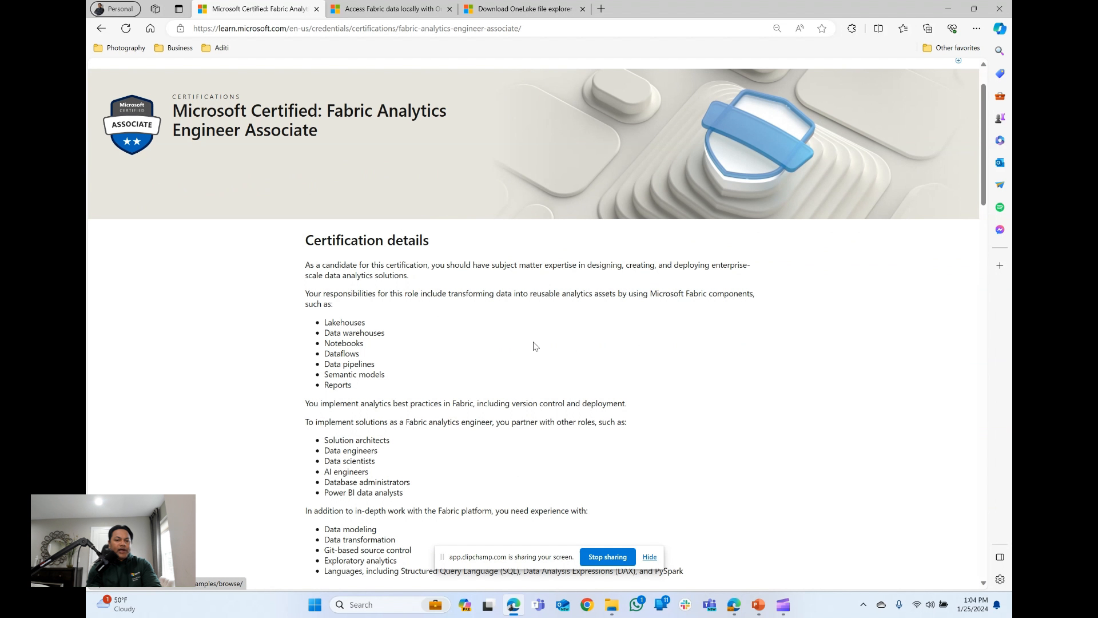
{"action": "scroll", "coordinate": [534, 346], "scroll_direction": "down", "scroll_amount": 2}
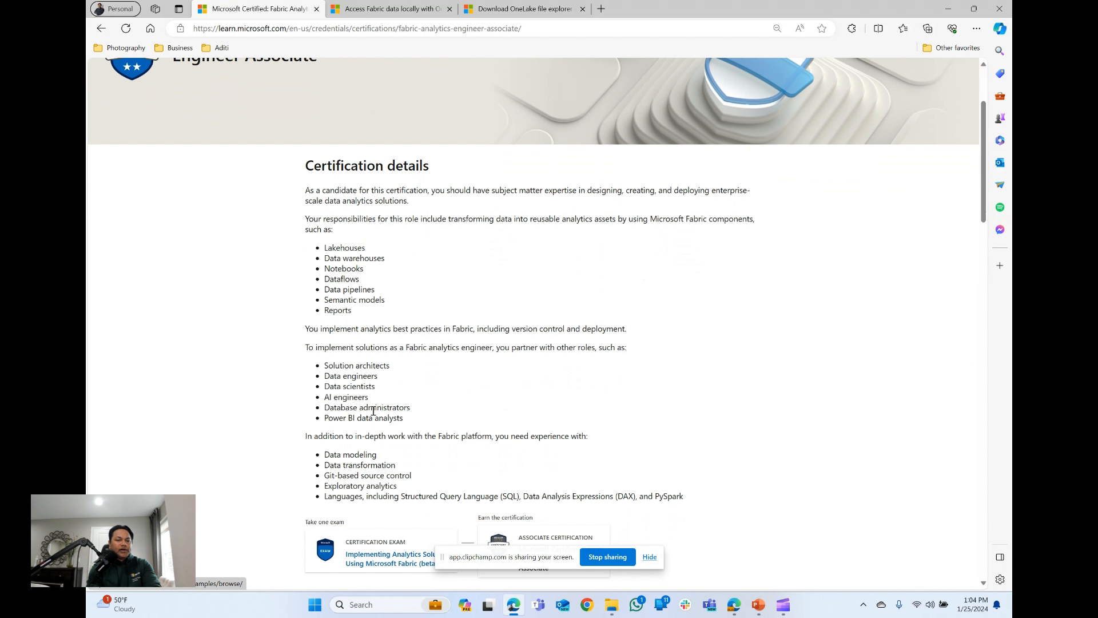
{"action": "scroll", "coordinate": [546, 400], "scroll_direction": "down", "scroll_amount": 2}
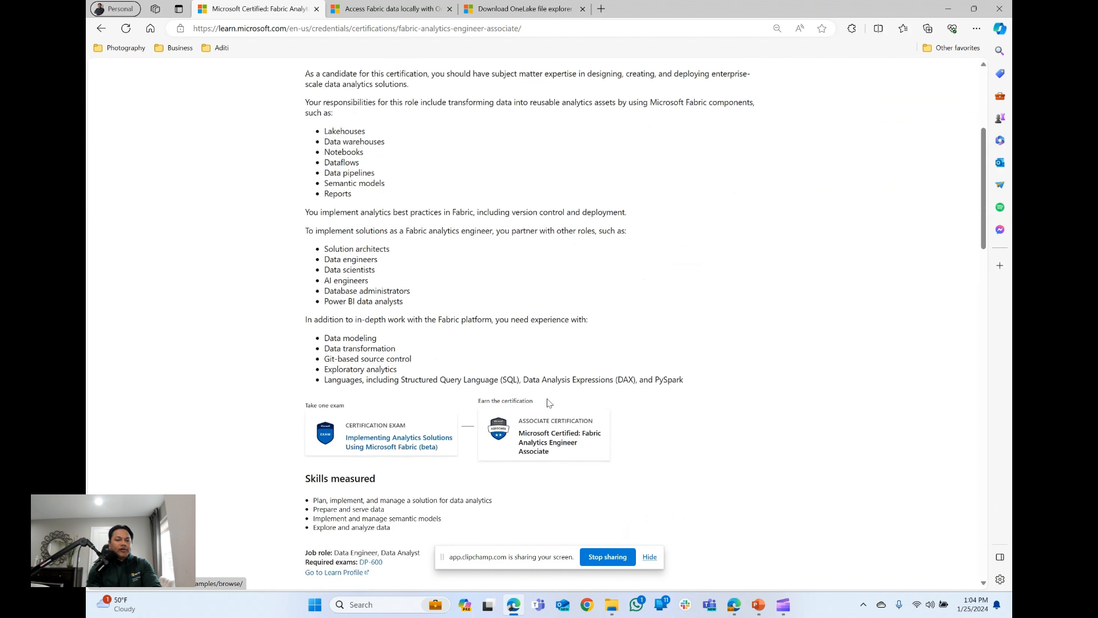
{"action": "scroll", "coordinate": [548, 399], "scroll_direction": "down", "scroll_amount": 6}
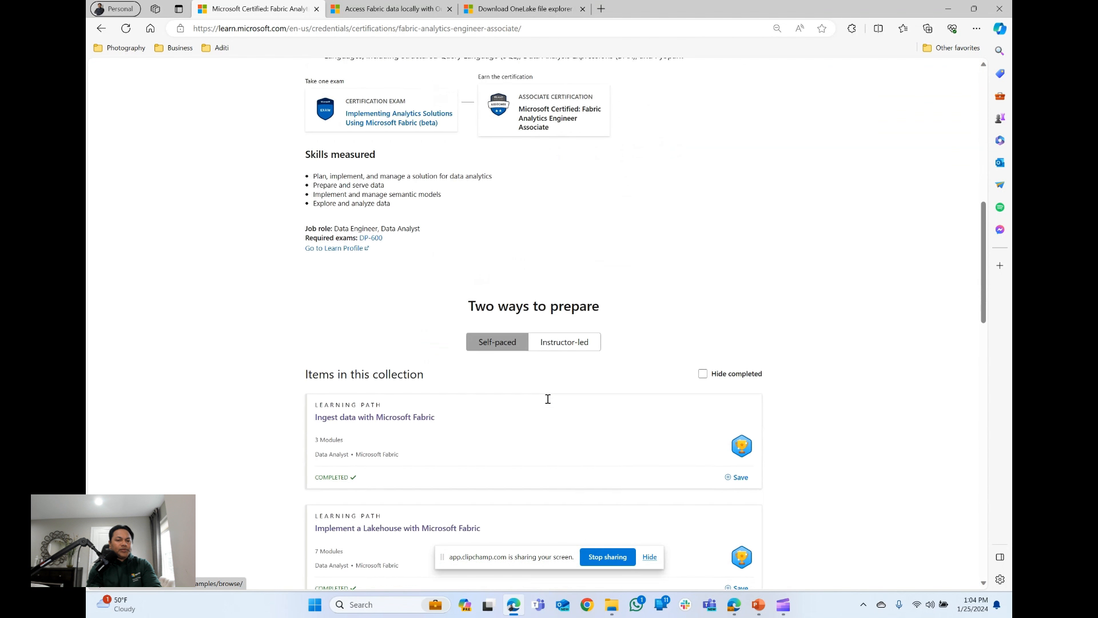
{"action": "scroll", "coordinate": [548, 403], "scroll_direction": "down", "scroll_amount": 2}
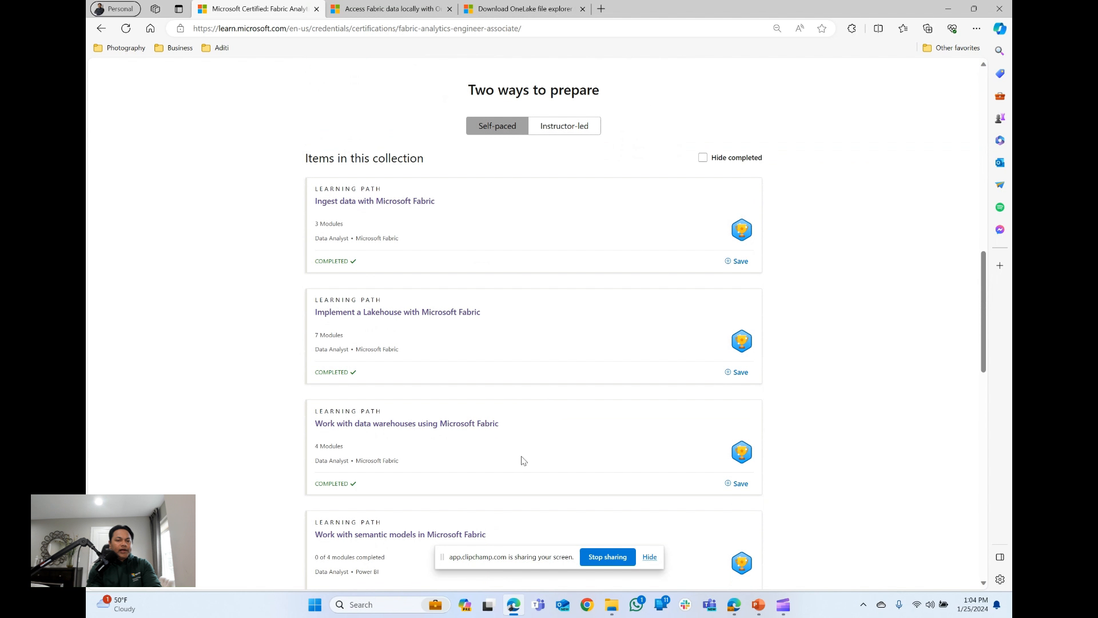
{"action": "scroll", "coordinate": [449, 474], "scroll_direction": "down", "scroll_amount": 4}
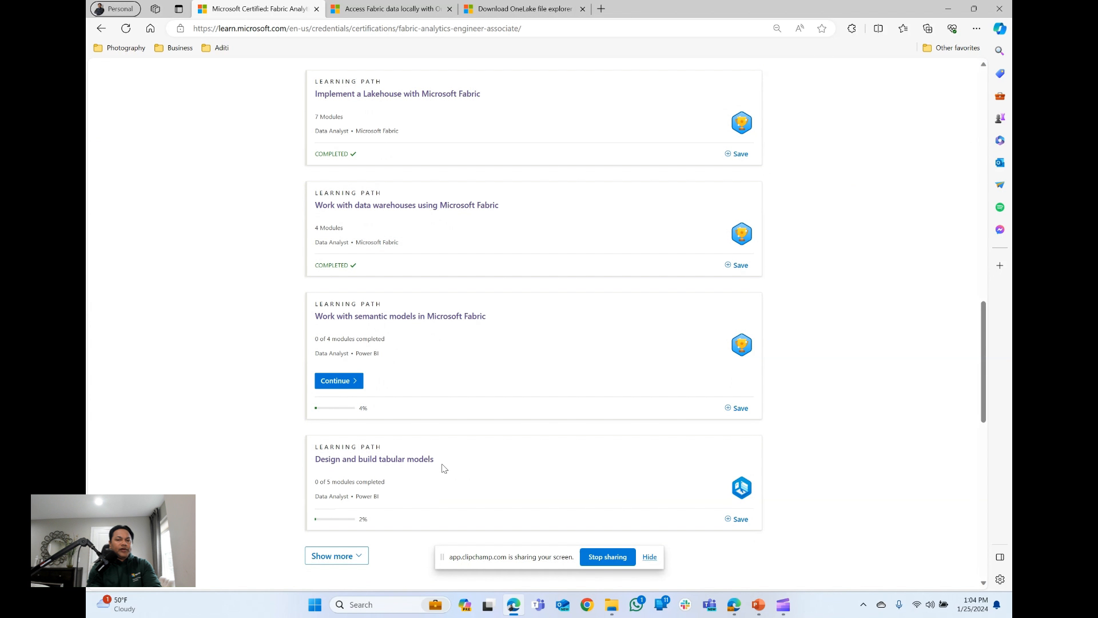
{"action": "scroll", "coordinate": [444, 468], "scroll_direction": "down", "scroll_amount": 1}
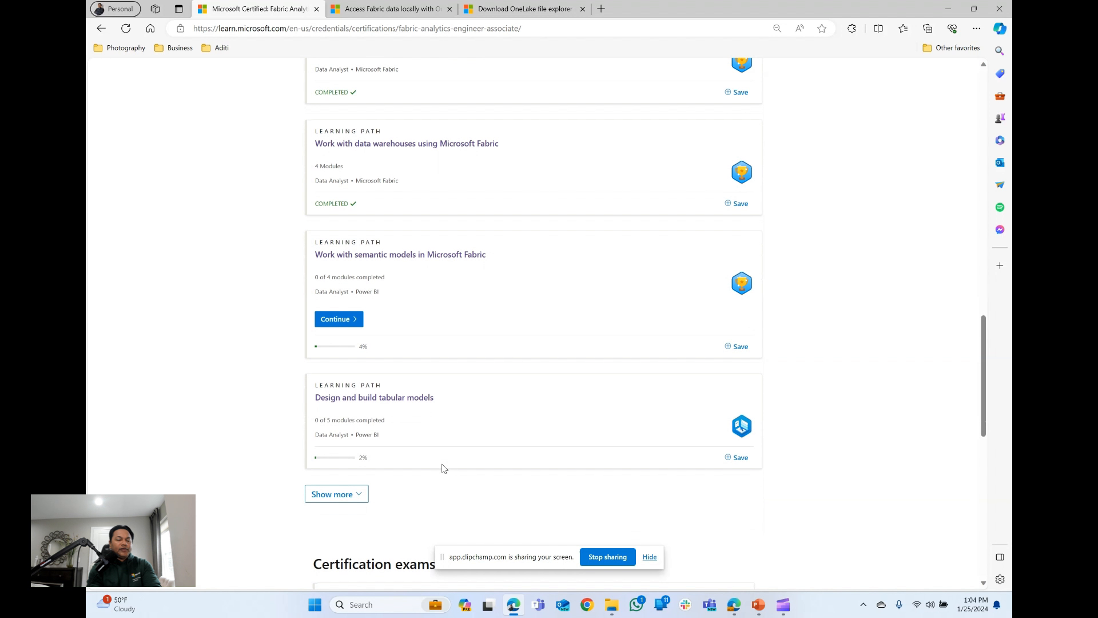
{"action": "scroll", "coordinate": [444, 468], "scroll_direction": "up", "scroll_amount": 1}
{"action": "scroll", "coordinate": [443, 468], "scroll_direction": "down", "scroll_amount": 8}
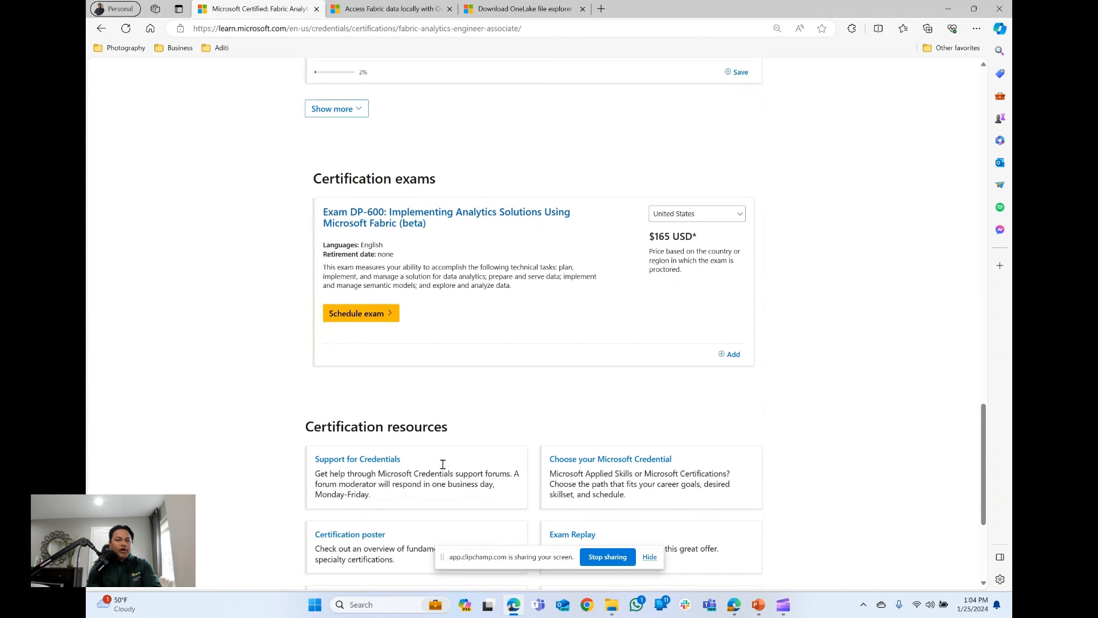
{"action": "scroll", "coordinate": [443, 468], "scroll_direction": "up", "scroll_amount": 2}
{"action": "scroll", "coordinate": [444, 468], "scroll_direction": "up", "scroll_amount": 4}
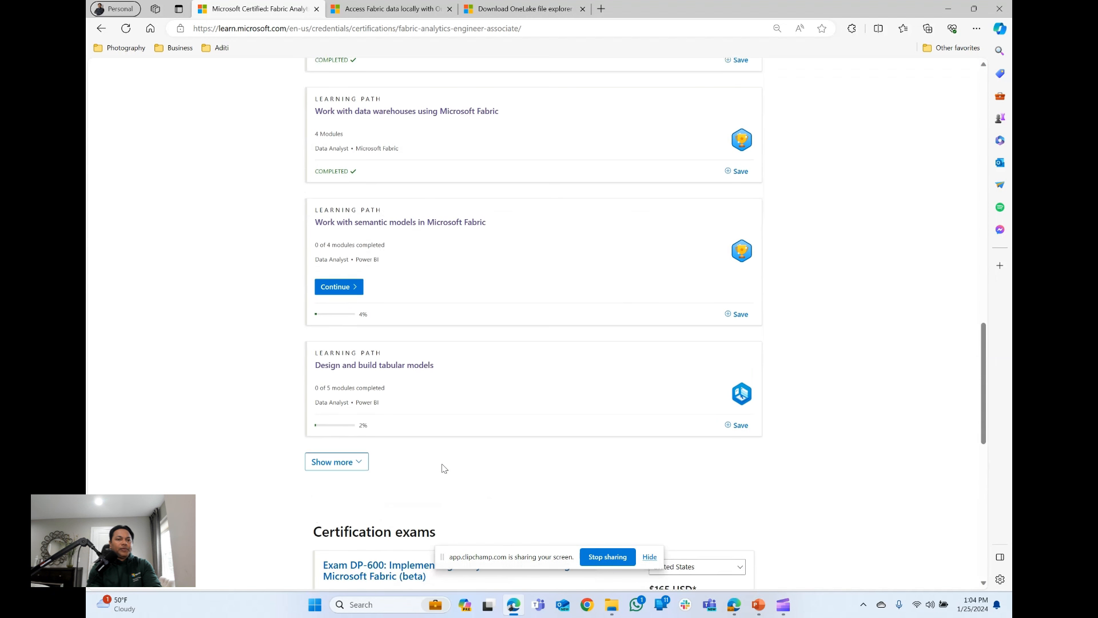
{"action": "scroll", "coordinate": [444, 468], "scroll_direction": "down", "scroll_amount": 3}
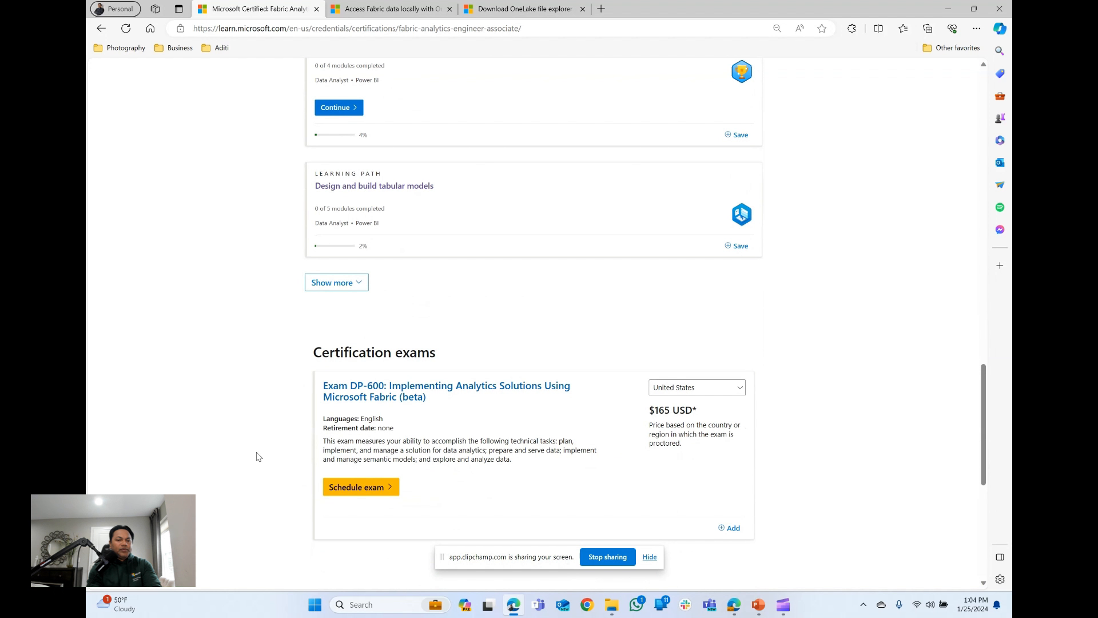
{"action": "scroll", "coordinate": [257, 456], "scroll_direction": "down", "scroll_amount": 3}
{"action": "scroll", "coordinate": [256, 457], "scroll_direction": "up", "scroll_amount": 3}
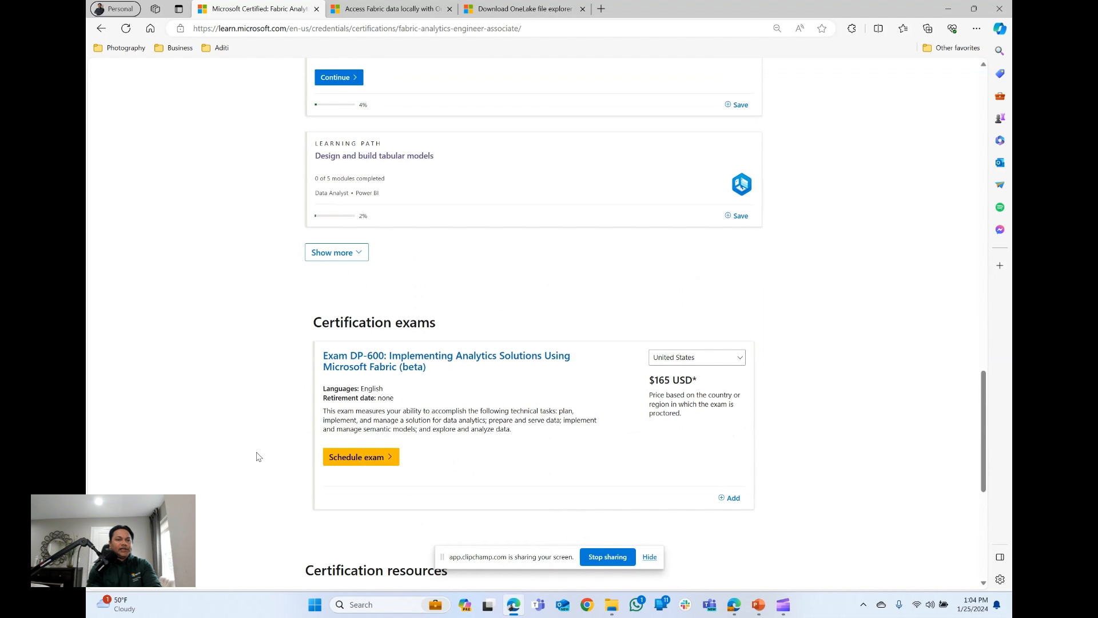
Examine the self-paced learning paths under Two ways to prepare, along with the skills measured for the certification
{"action": "scroll", "coordinate": [257, 456], "scroll_direction": "up", "scroll_amount": 7}
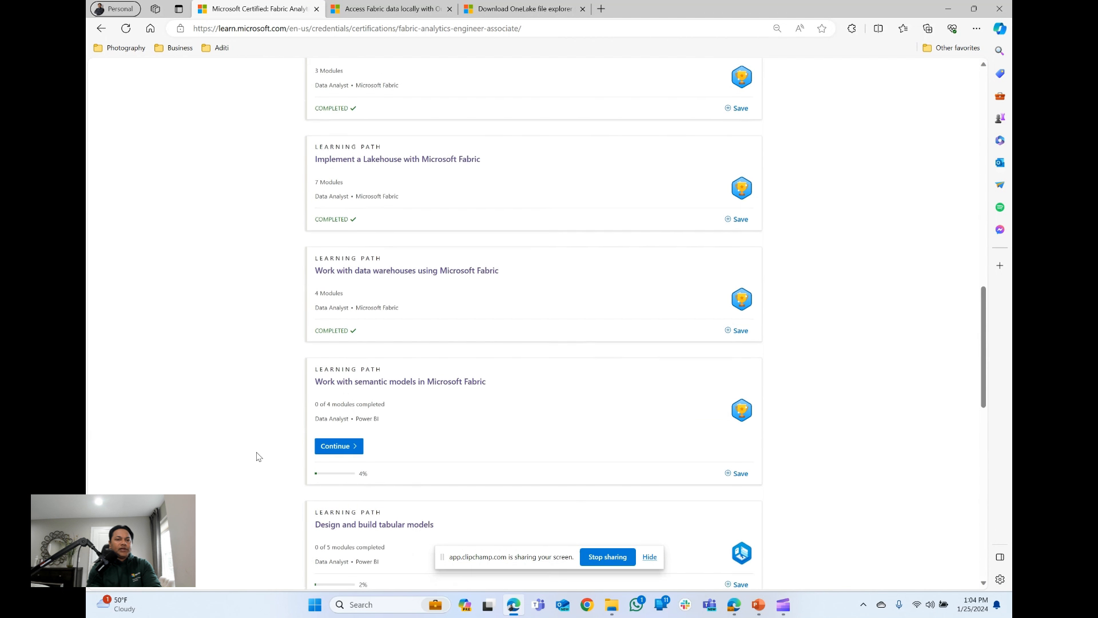
{"action": "scroll", "coordinate": [257, 456], "scroll_direction": "up", "scroll_amount": 5}
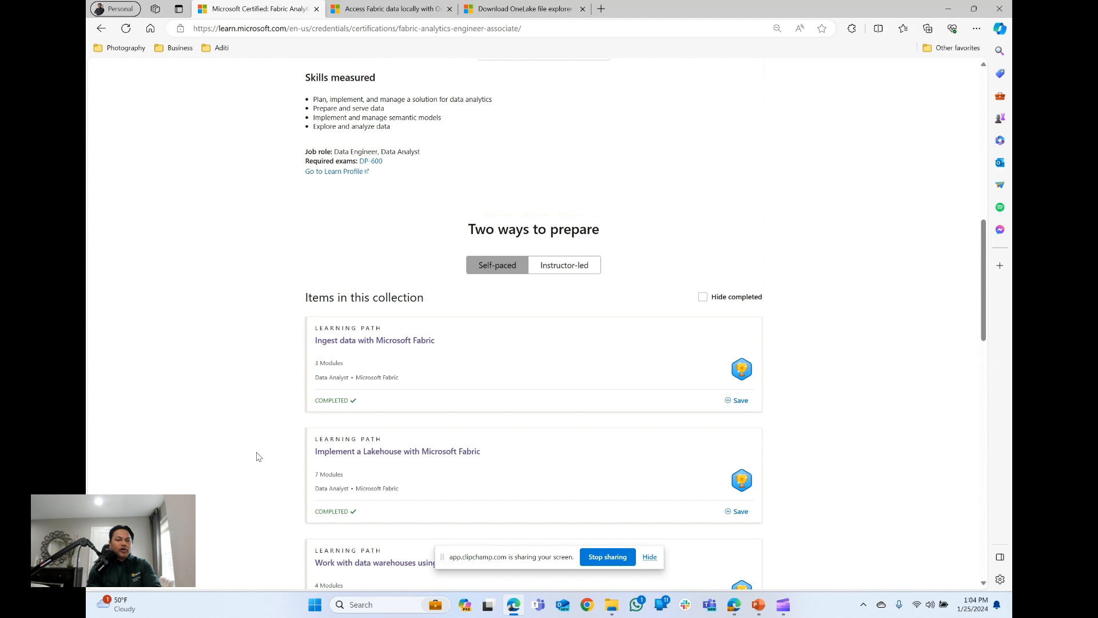
{"action": "scroll", "coordinate": [257, 456], "scroll_direction": "down", "scroll_amount": 1}
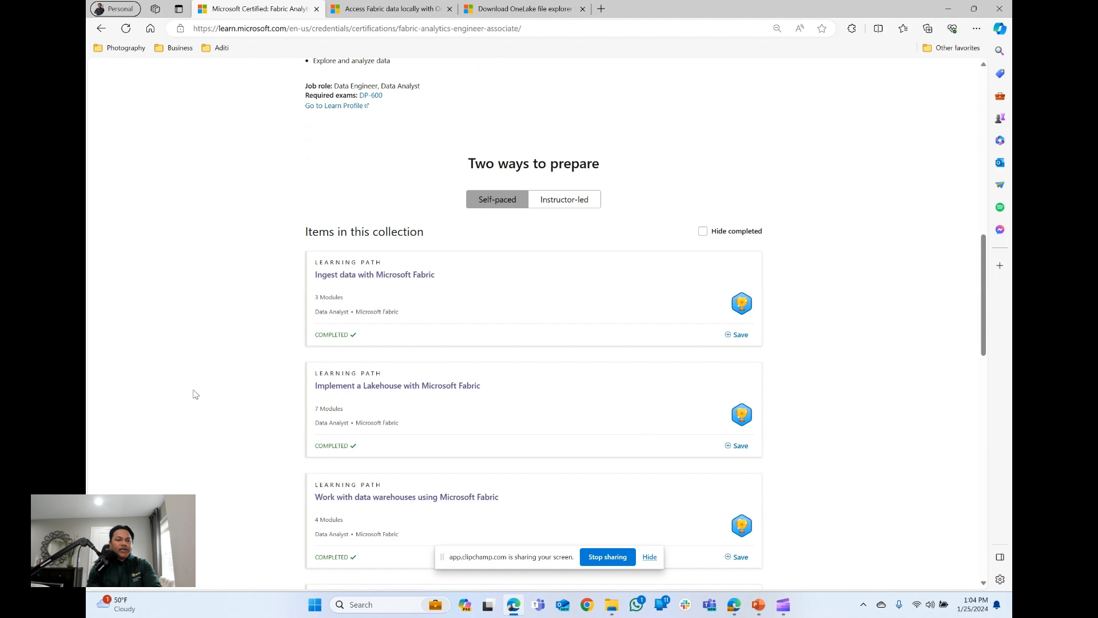
{"action": "scroll", "coordinate": [258, 403], "scroll_direction": "down", "scroll_amount": 6}
{"action": "scroll", "coordinate": [258, 404], "scroll_direction": "up", "scroll_amount": 6}
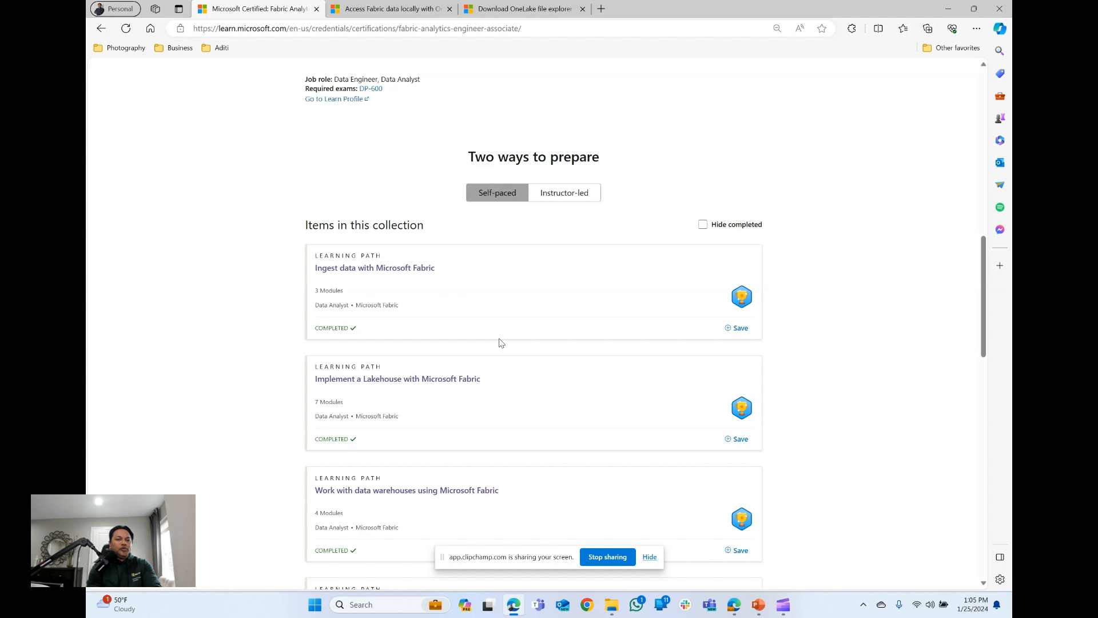
{"action": "scroll", "coordinate": [500, 342], "scroll_direction": "up", "scroll_amount": 1}
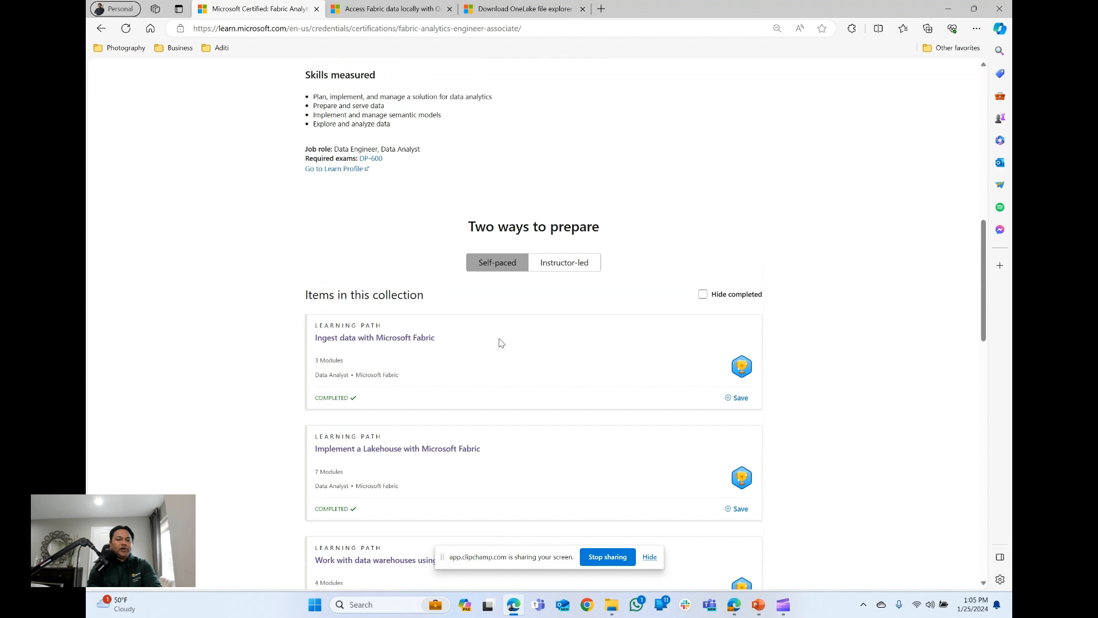
{"action": "scroll", "coordinate": [499, 342], "scroll_direction": "up", "scroll_amount": 3}
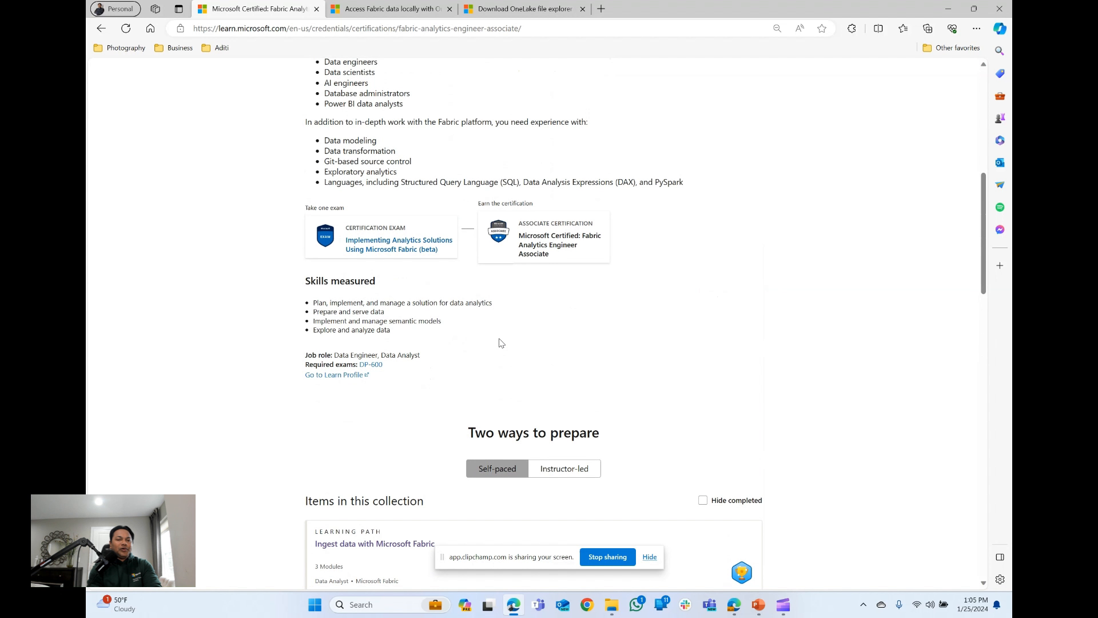
{"action": "scroll", "coordinate": [499, 343], "scroll_direction": "down", "scroll_amount": 4}
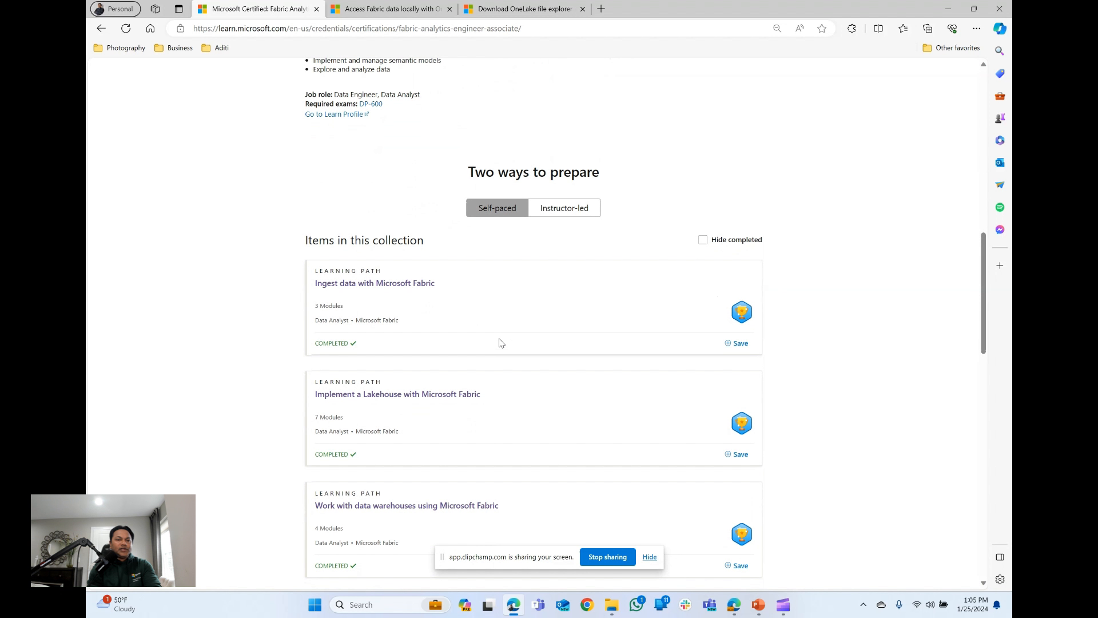
{"action": "scroll", "coordinate": [499, 343], "scroll_direction": "down", "scroll_amount": 3}
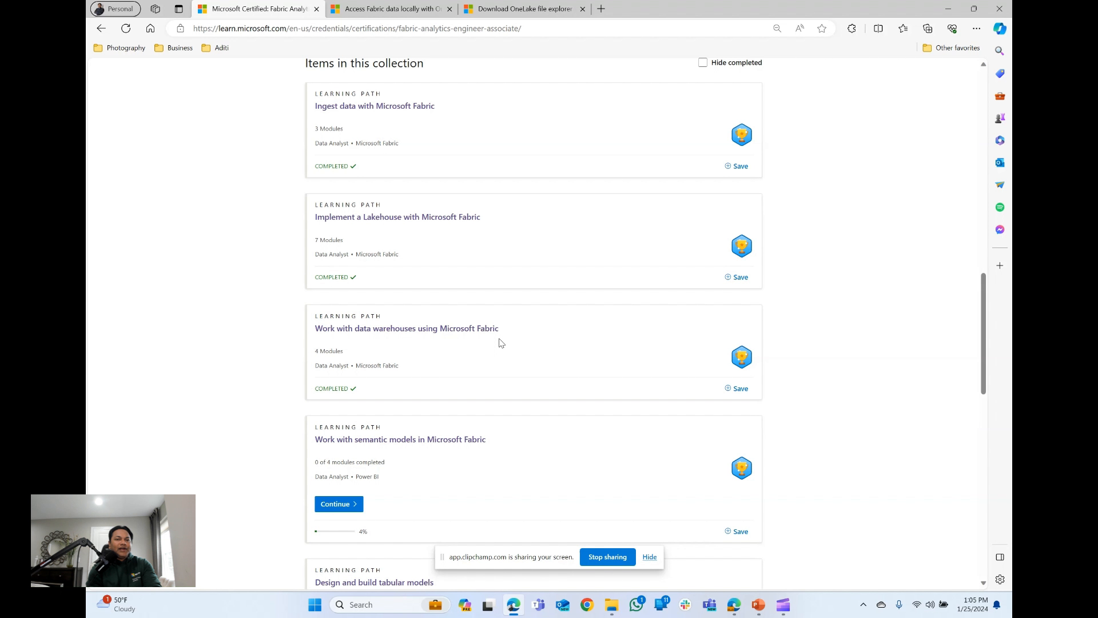
{"action": "scroll", "coordinate": [499, 342], "scroll_direction": "down", "scroll_amount": 2}
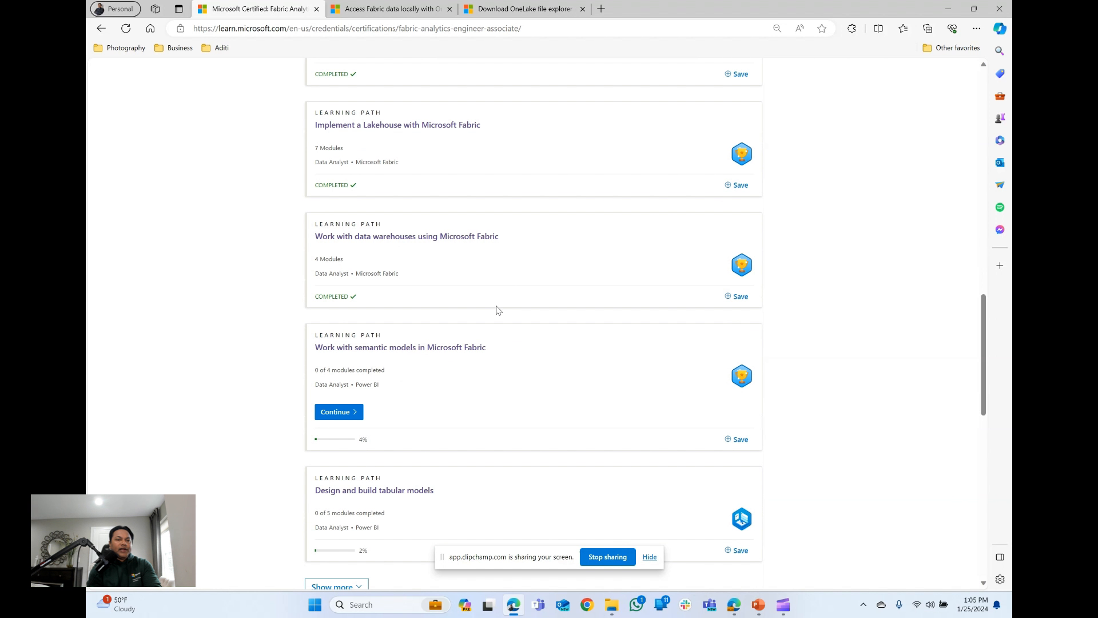
{"action": "scroll", "coordinate": [497, 310], "scroll_direction": "down", "scroll_amount": 2}
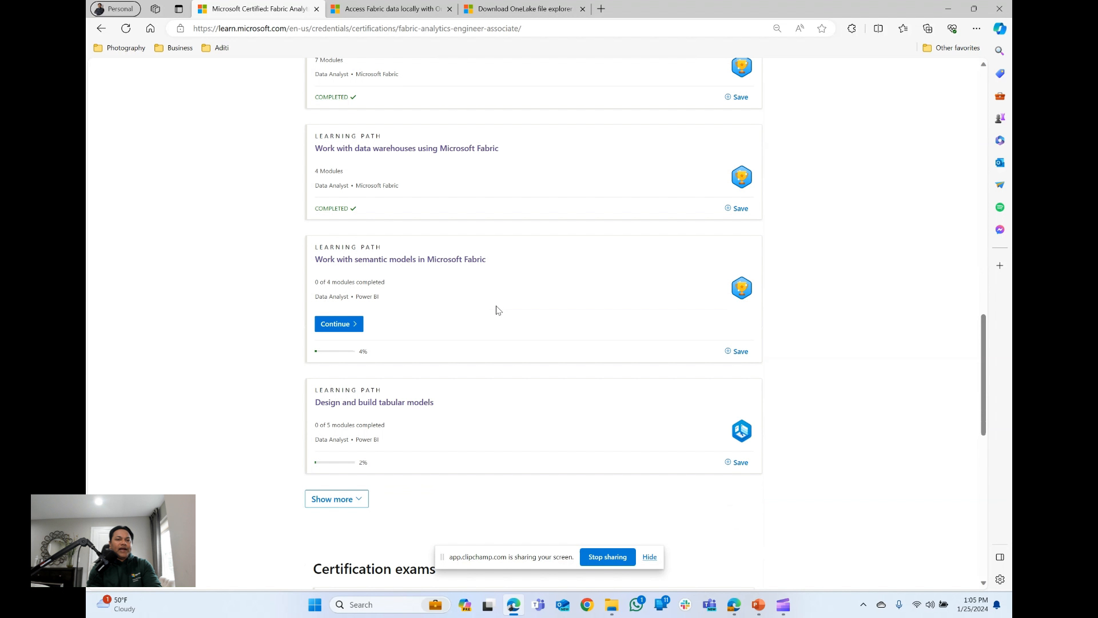
{"action": "scroll", "coordinate": [497, 309], "scroll_direction": "up", "scroll_amount": 1}
Switch to the browser window showing the OneLake data hub and load fabric.microsoft.com there
{"action": "key", "text": "alt+Tab"}
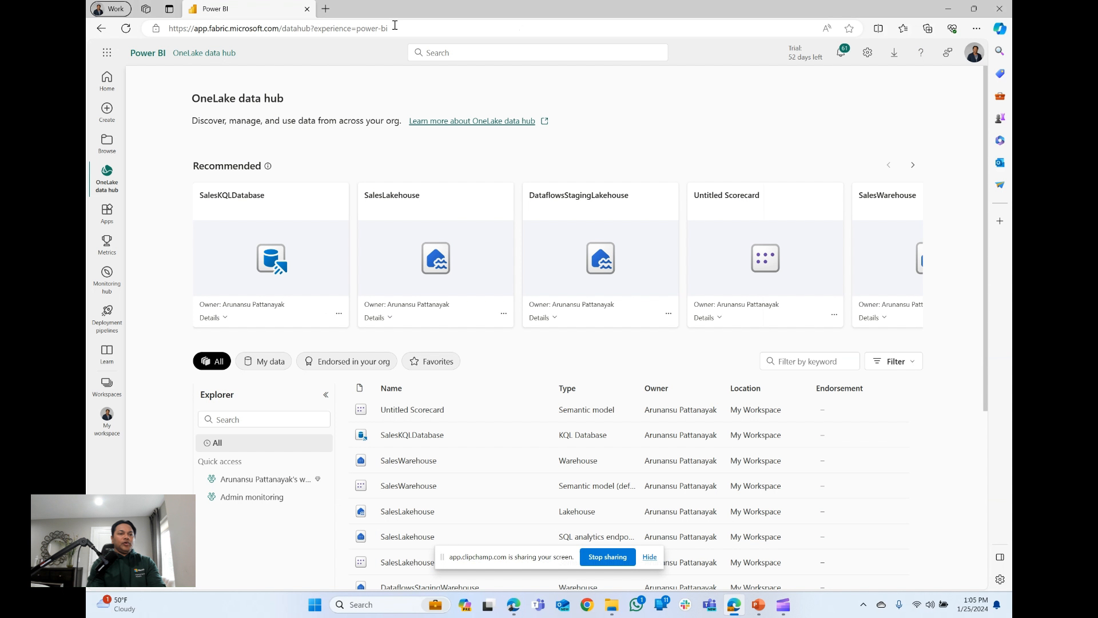
{"action": "left_click", "coordinate": [395, 25]}
{"action": "type", "text": "fabr"}
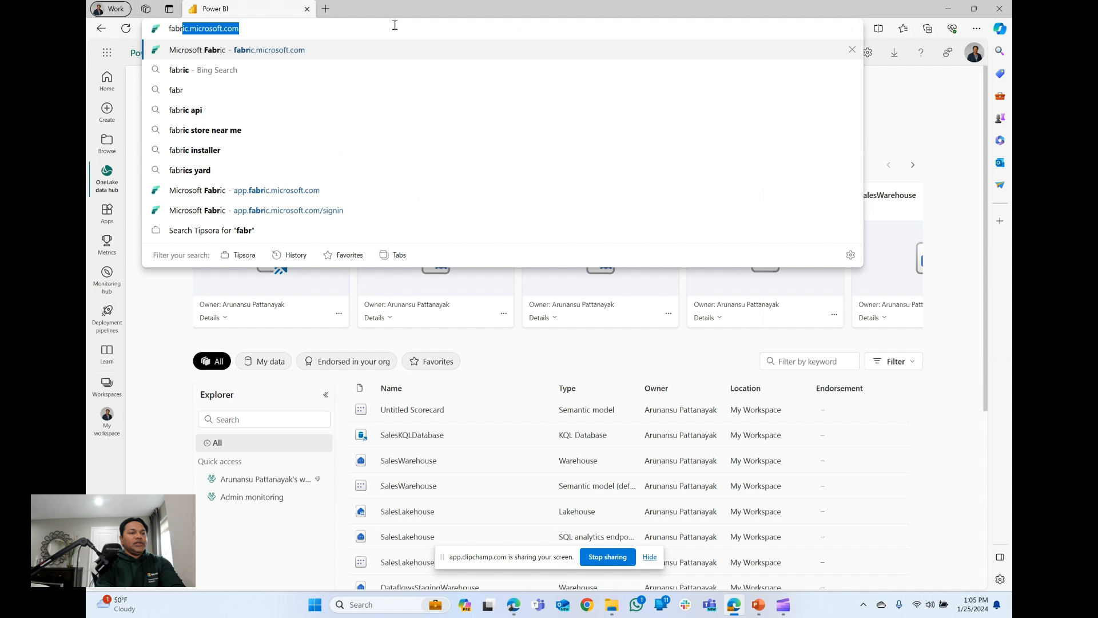
{"action": "key", "text": "Right"}
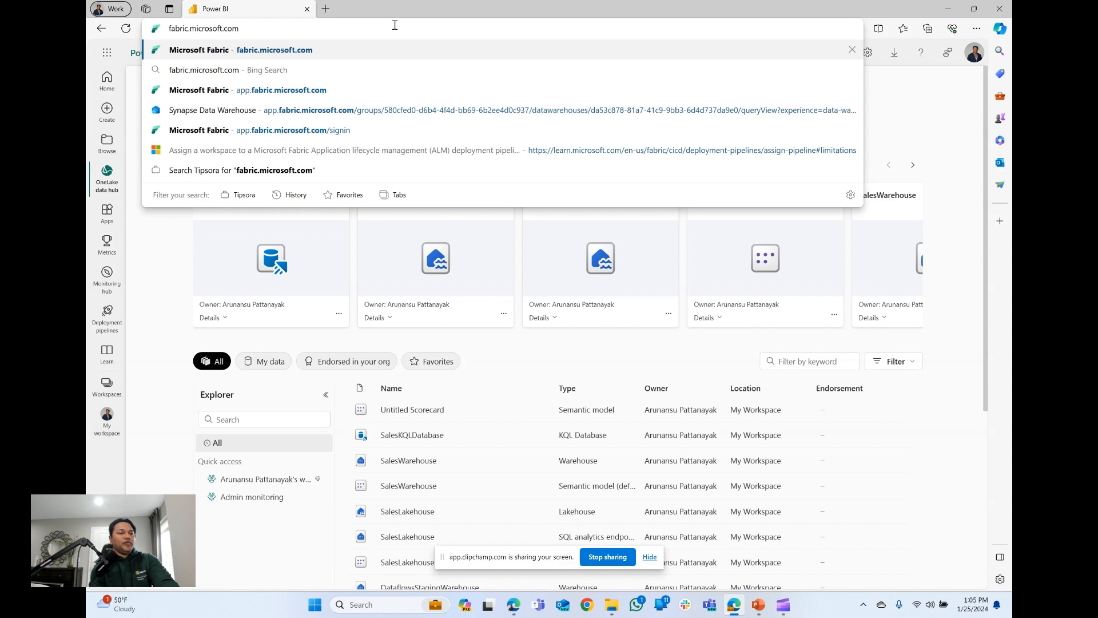
{"action": "key", "text": "Return"}
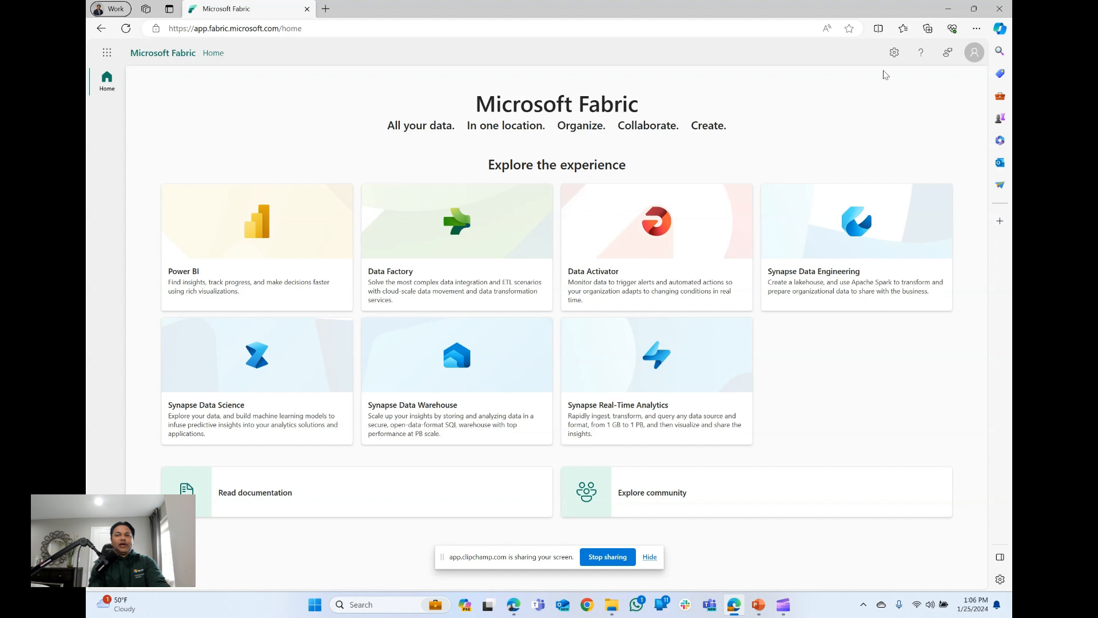
Open the Fabric admin portal's tenant settings and expand Data Activator (preview) and Users can create Fabric items
{"action": "left_click", "coordinate": [893, 52]}
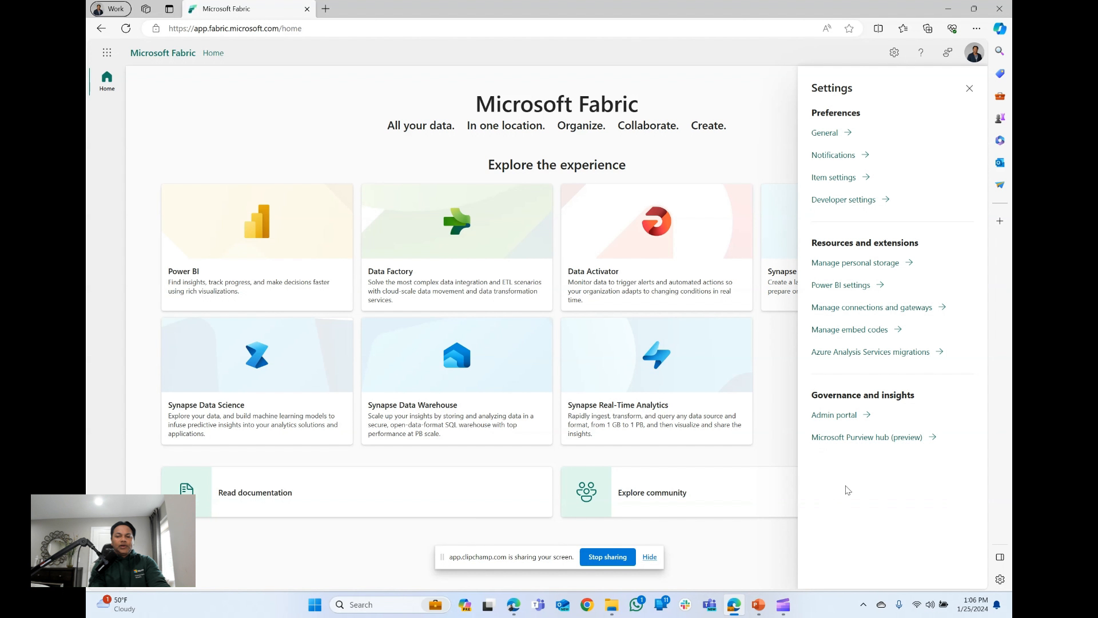
{"action": "left_click", "coordinate": [834, 416]}
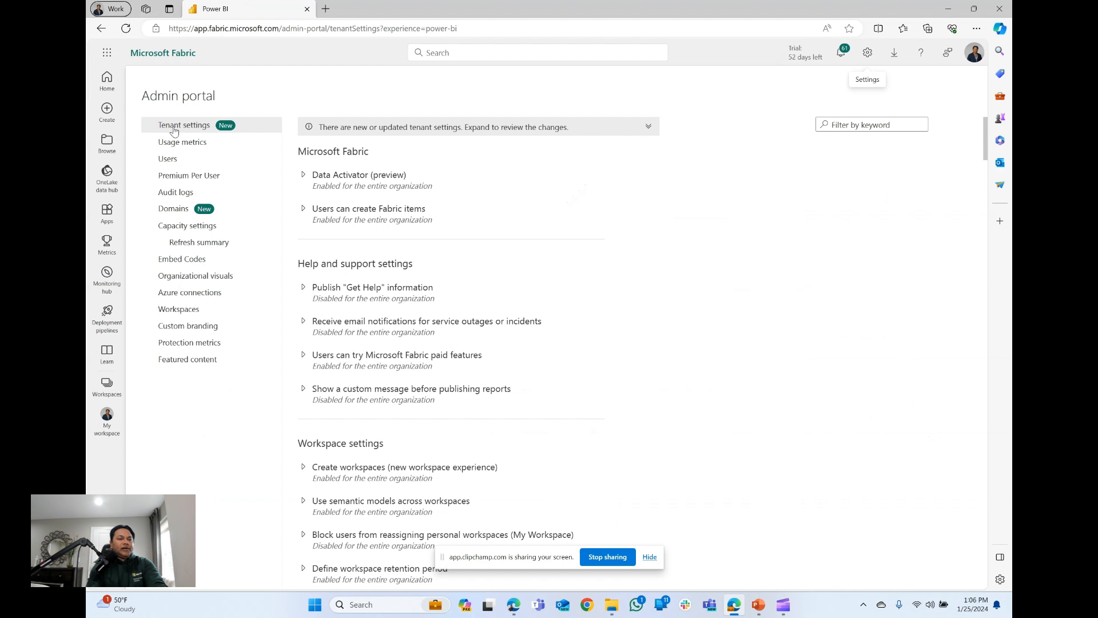
{"action": "left_click", "coordinate": [302, 175]}
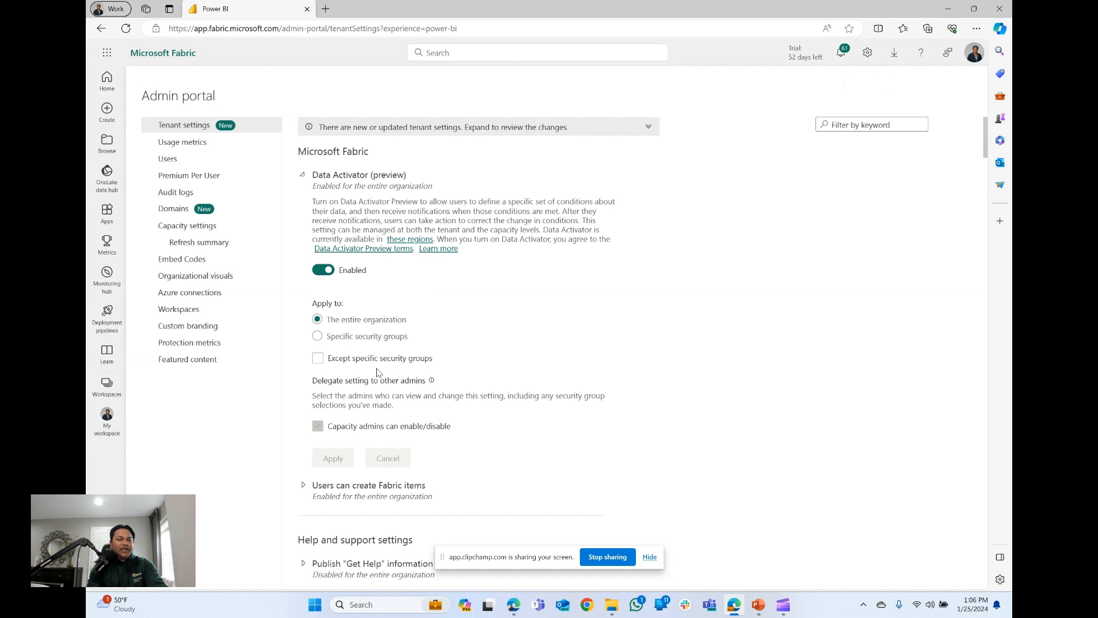
{"action": "left_click", "coordinate": [303, 487]}
{"action": "scroll", "coordinate": [329, 445], "scroll_direction": "down", "scroll_amount": 4}
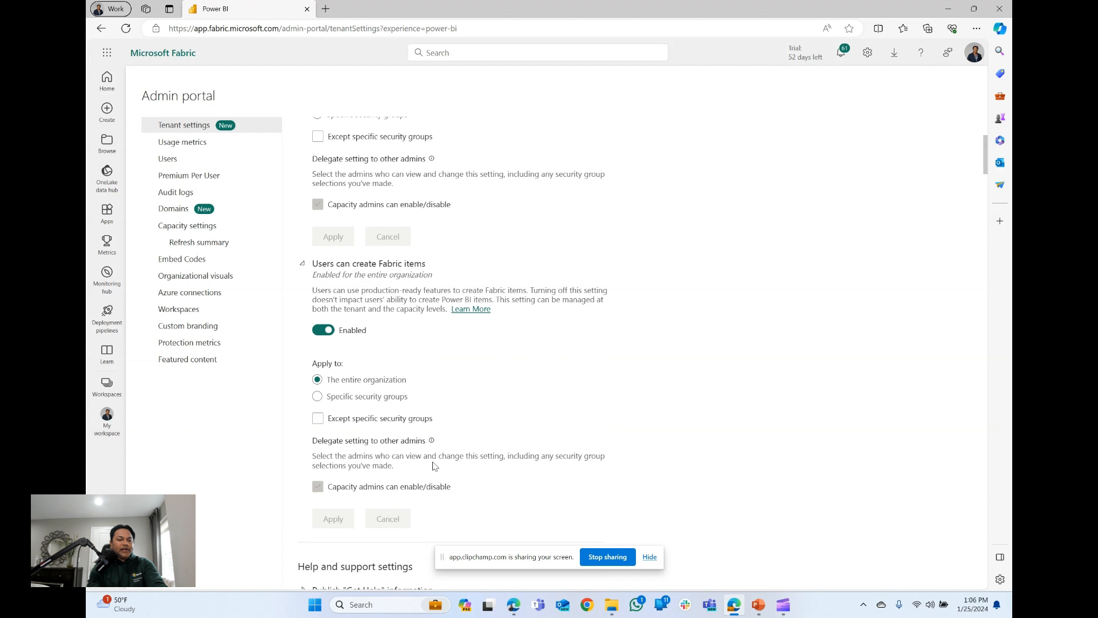
Examine the remaining tenant settings, from help and support through workspace, information protection, export and sharing, to discovery
{"action": "scroll", "coordinate": [433, 466], "scroll_direction": "down", "scroll_amount": 4}
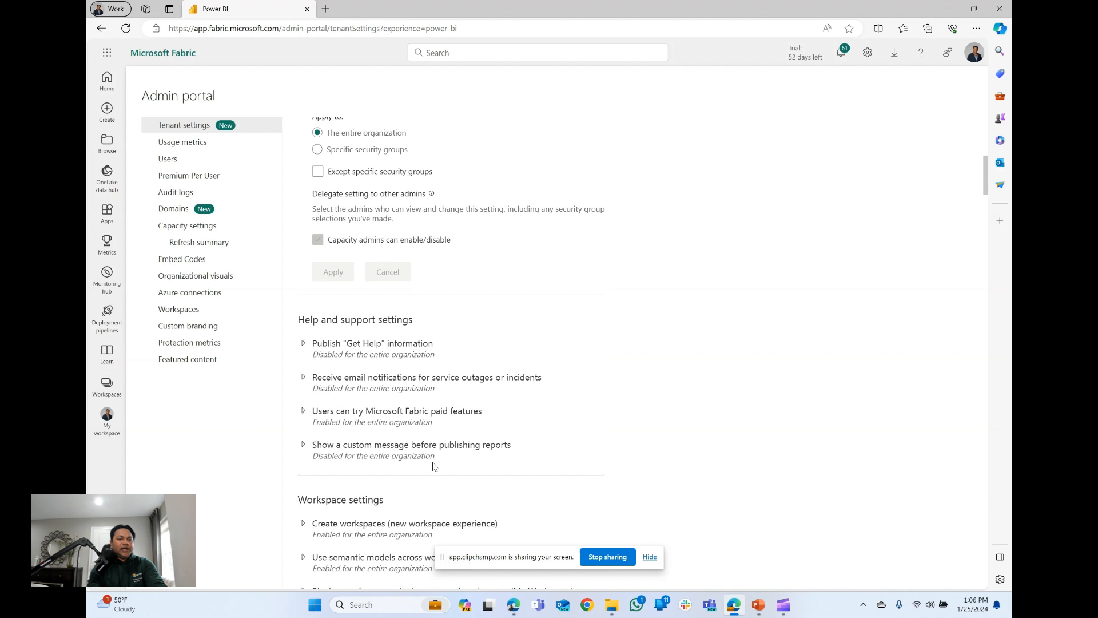
{"action": "scroll", "coordinate": [433, 466], "scroll_direction": "up", "scroll_amount": 4}
{"action": "scroll", "coordinate": [433, 466], "scroll_direction": "down", "scroll_amount": 6}
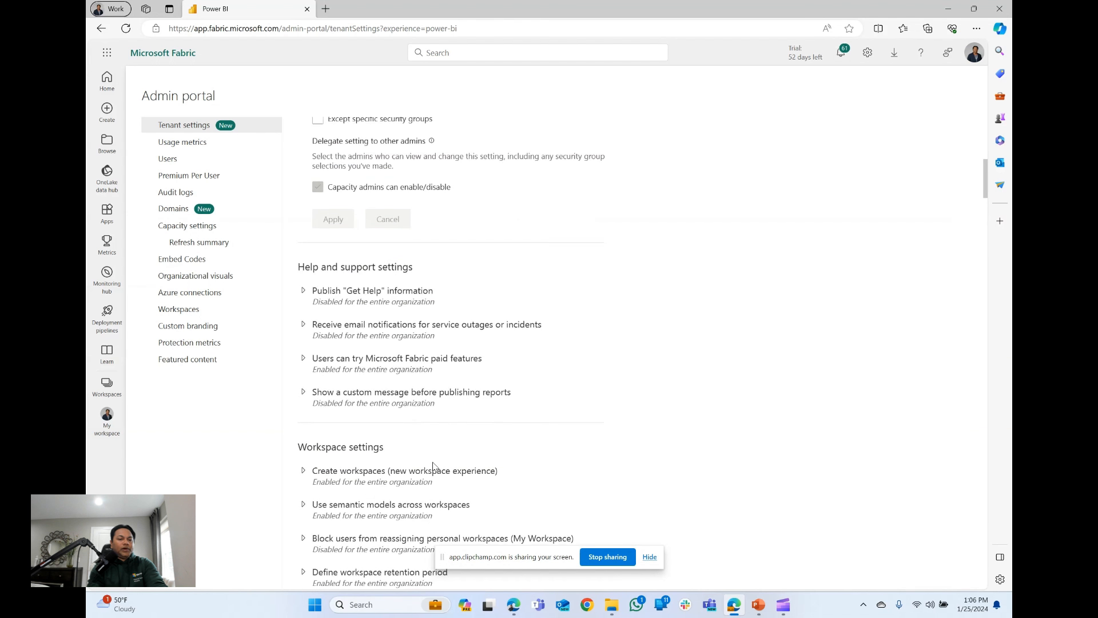
{"action": "scroll", "coordinate": [433, 466], "scroll_direction": "down", "scroll_amount": 8}
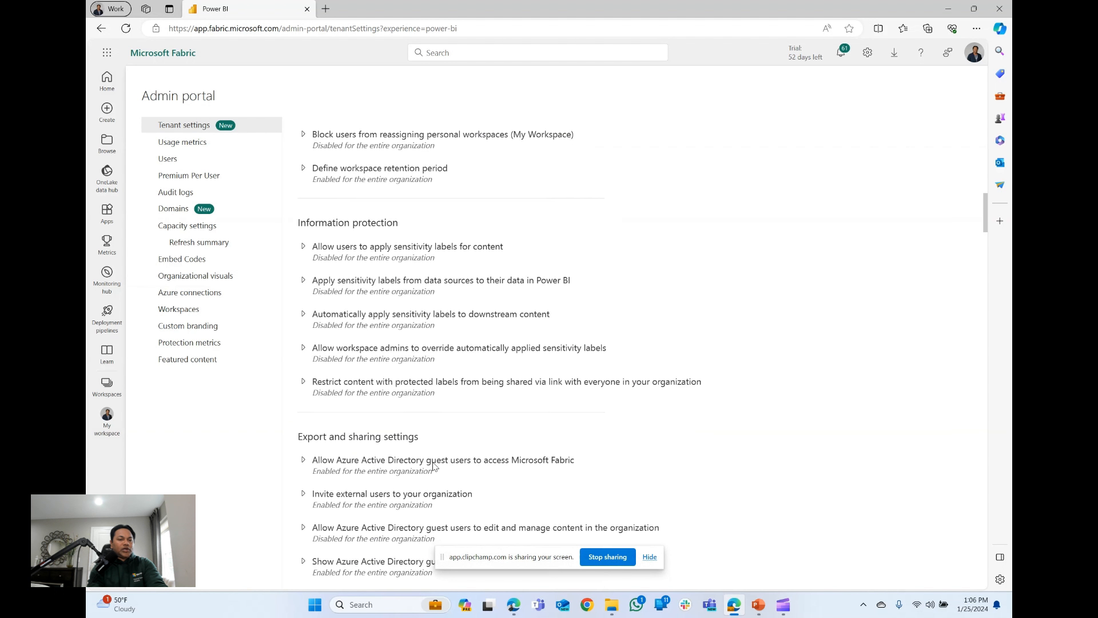
{"action": "scroll", "coordinate": [433, 466], "scroll_direction": "down", "scroll_amount": 4}
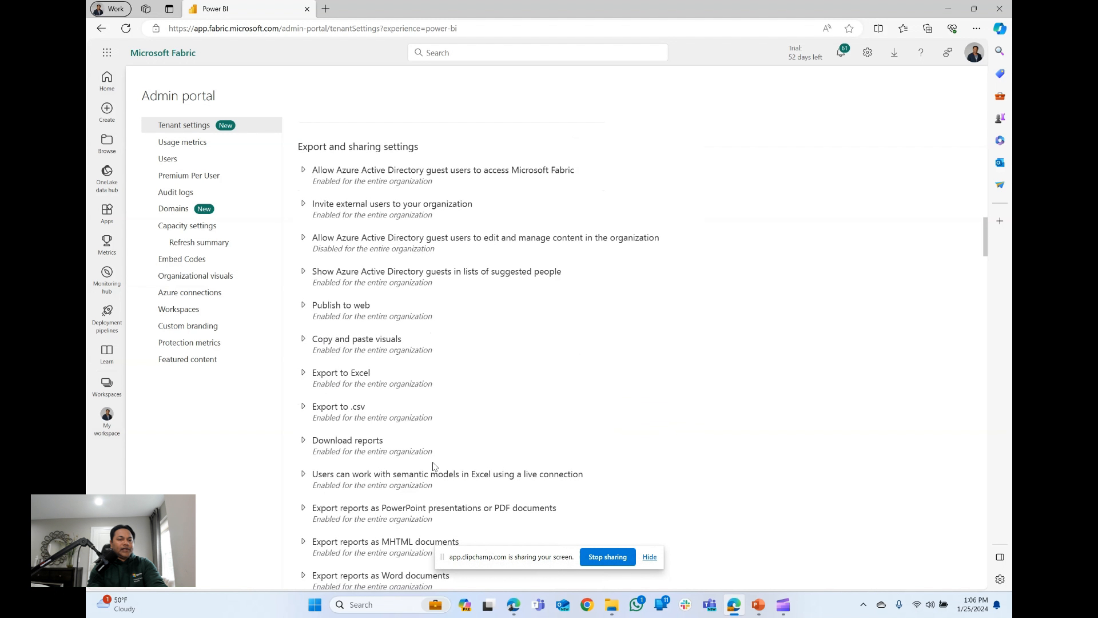
{"action": "scroll", "coordinate": [433, 466], "scroll_direction": "down", "scroll_amount": 4}
{"action": "scroll", "coordinate": [433, 466], "scroll_direction": "down", "scroll_amount": 5}
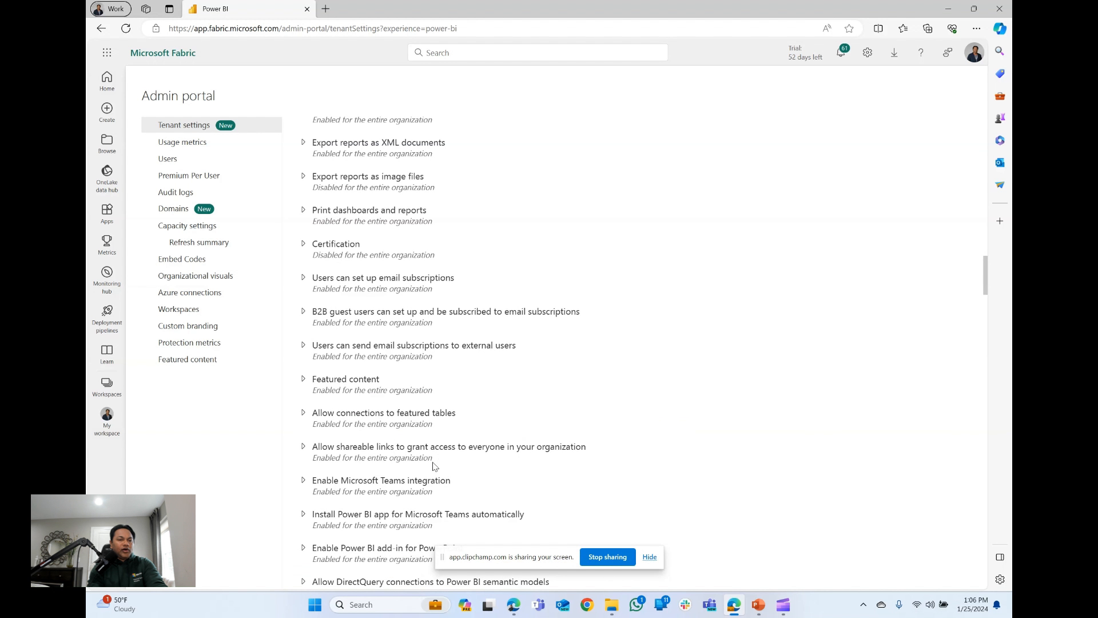
{"action": "scroll", "coordinate": [433, 467], "scroll_direction": "down", "scroll_amount": 5}
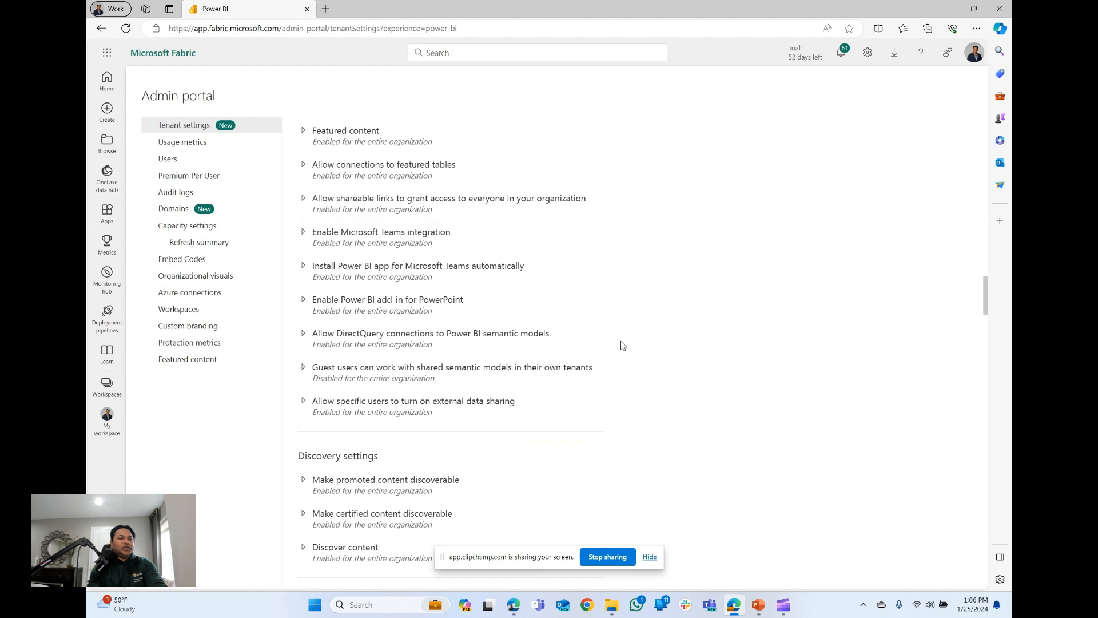
Review the admin portal's Usage metrics and Users pages, along with the trial capacities under Capacity settings
{"action": "scroll", "coordinate": [623, 346], "scroll_direction": "up", "scroll_amount": 15}
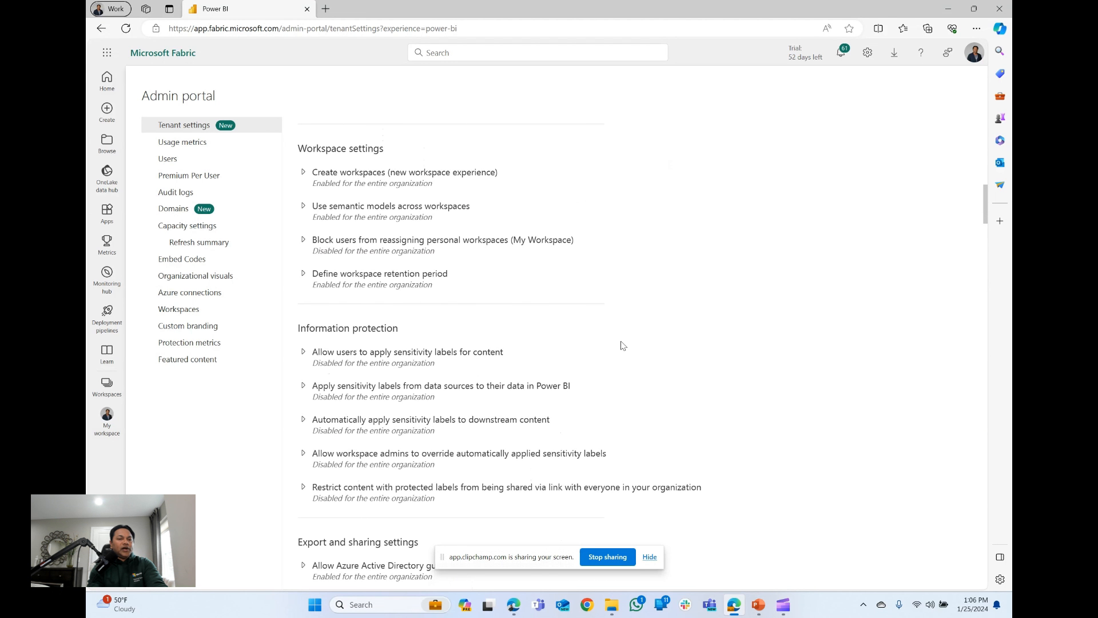
{"action": "scroll", "coordinate": [623, 345], "scroll_direction": "up", "scroll_amount": 4}
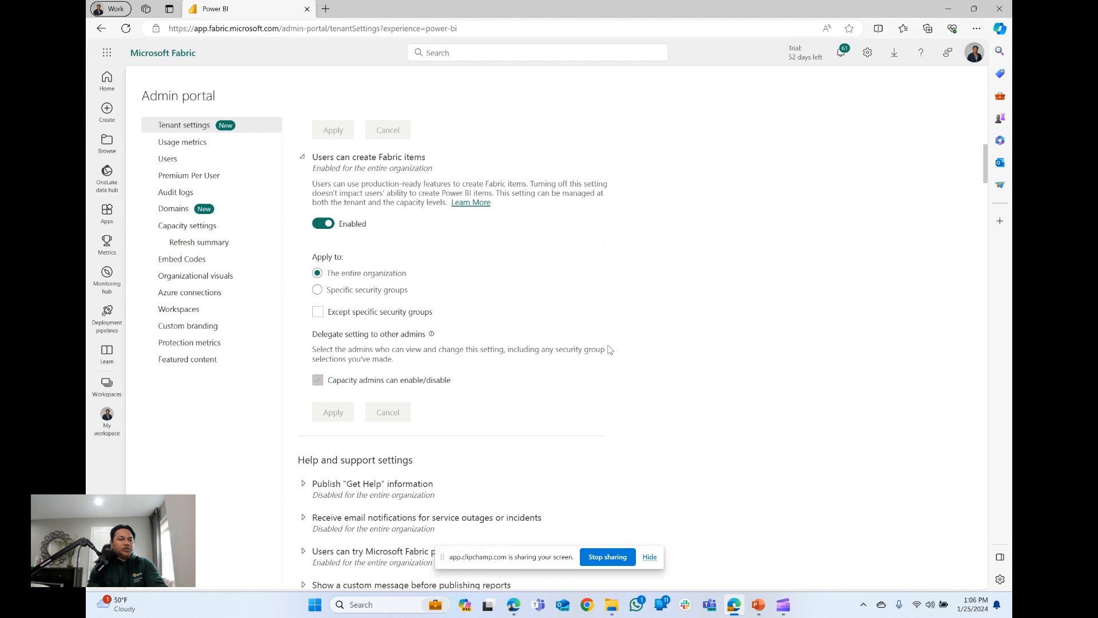
{"action": "left_click", "coordinate": [189, 148]}
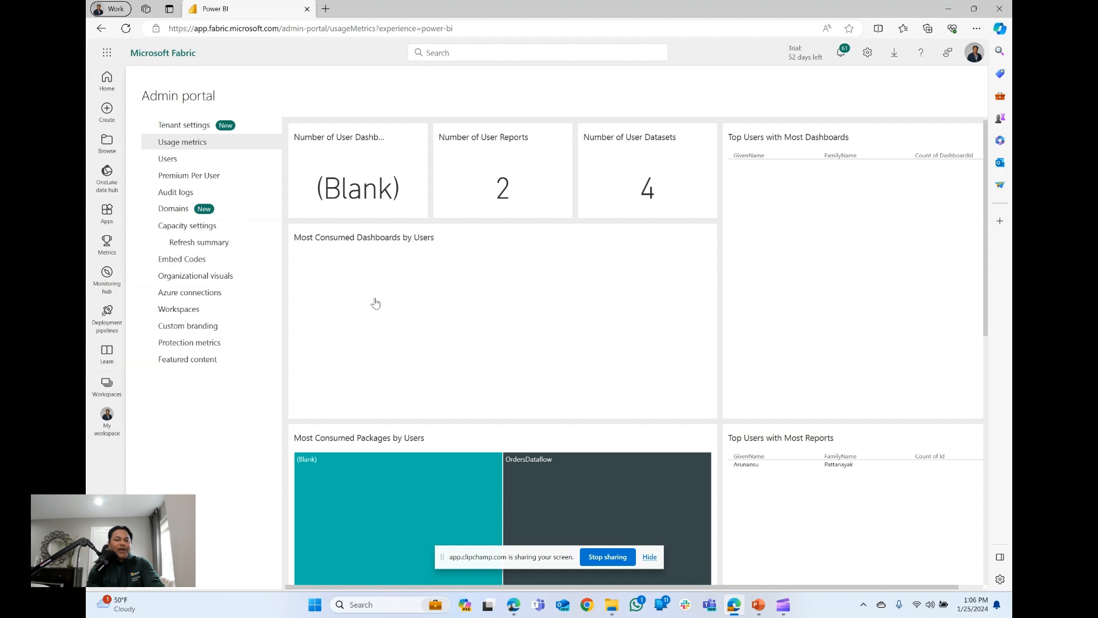
{"action": "left_click", "coordinate": [170, 163]}
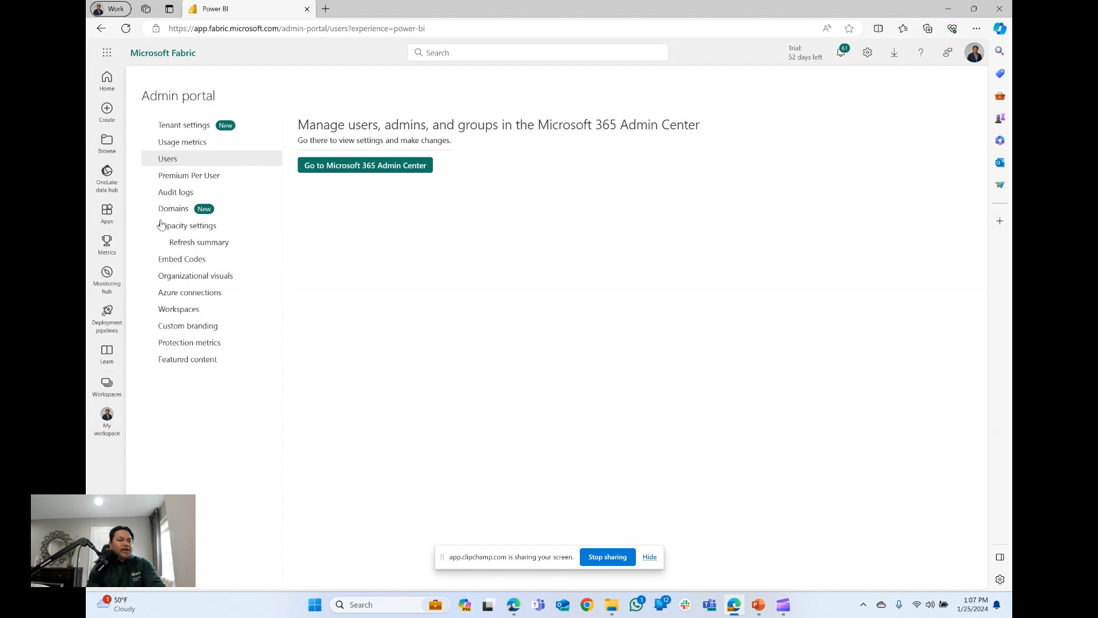
{"action": "left_click", "coordinate": [180, 228]}
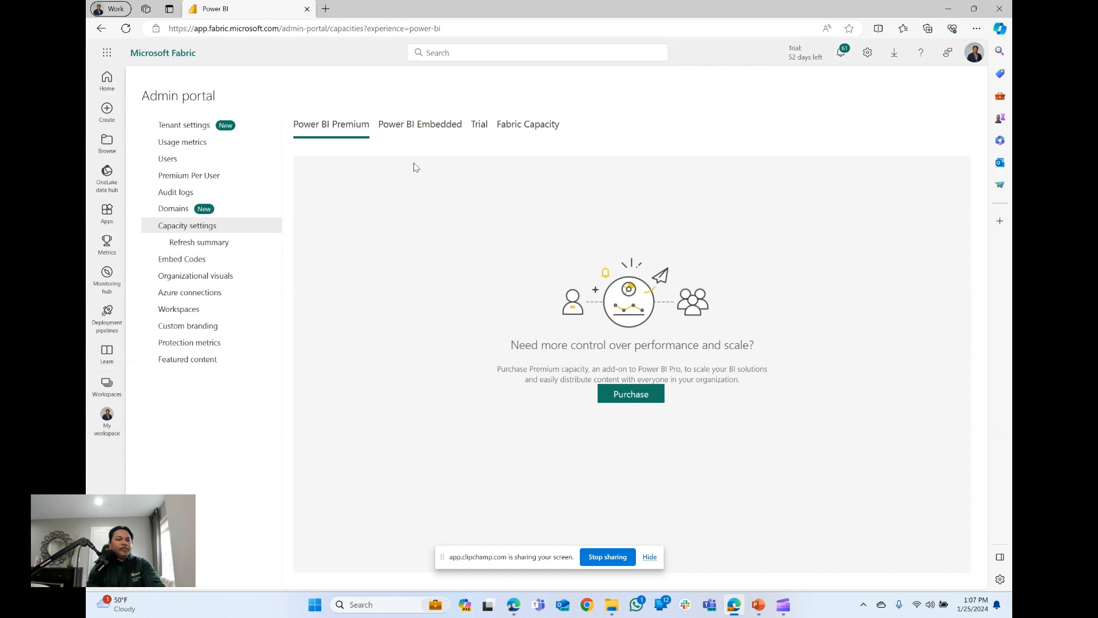
{"action": "left_click", "coordinate": [481, 129]}
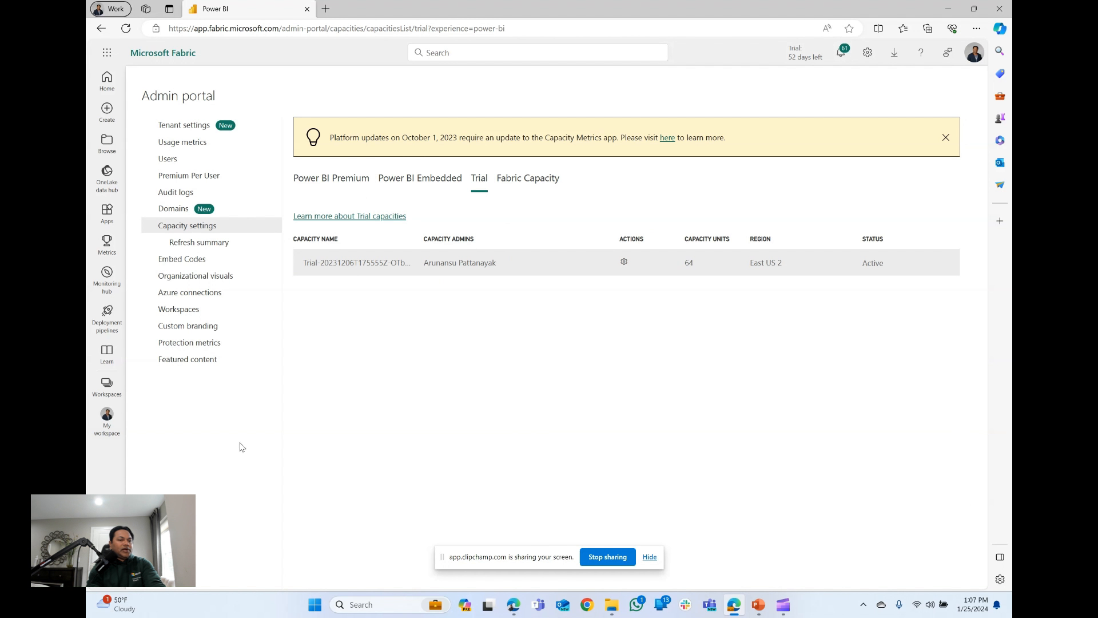
Look through the admin portal's Embed Codes, Organizational visuals, Azure connections, Workspaces, Custom branding, Protection metrics and Featured content pages
{"action": "left_click", "coordinate": [192, 262]}
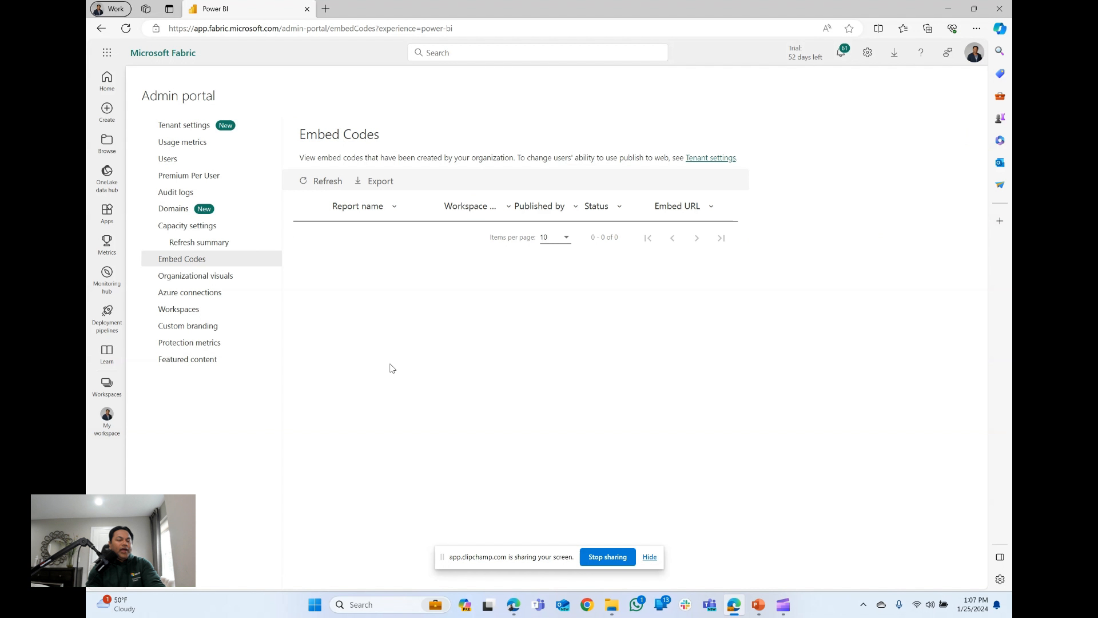
{"action": "left_click", "coordinate": [214, 277]}
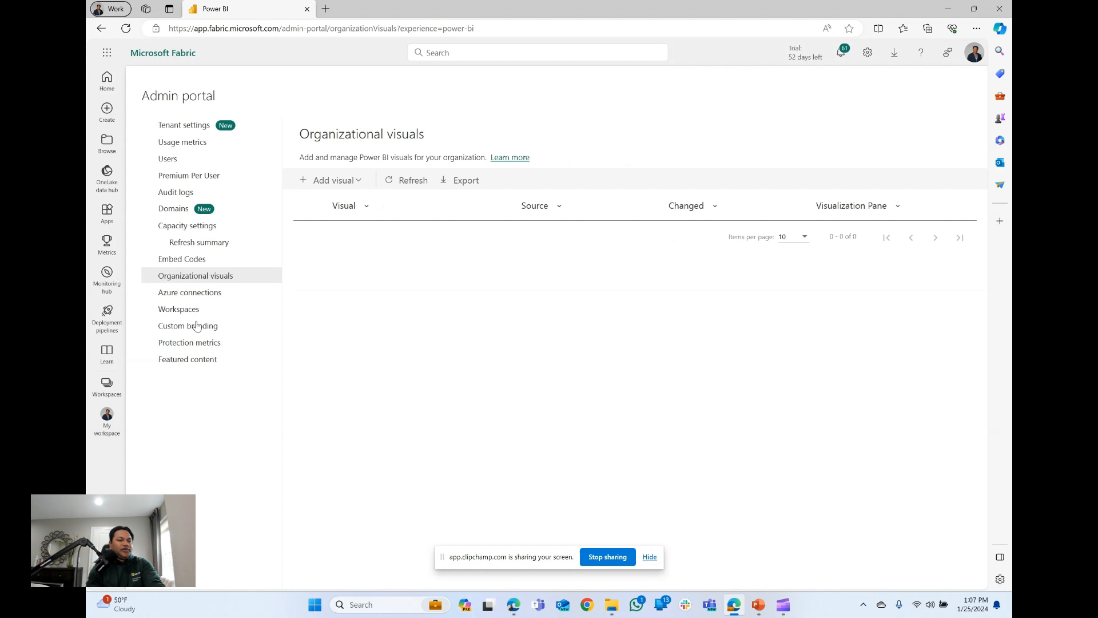
{"action": "left_click", "coordinate": [180, 294]}
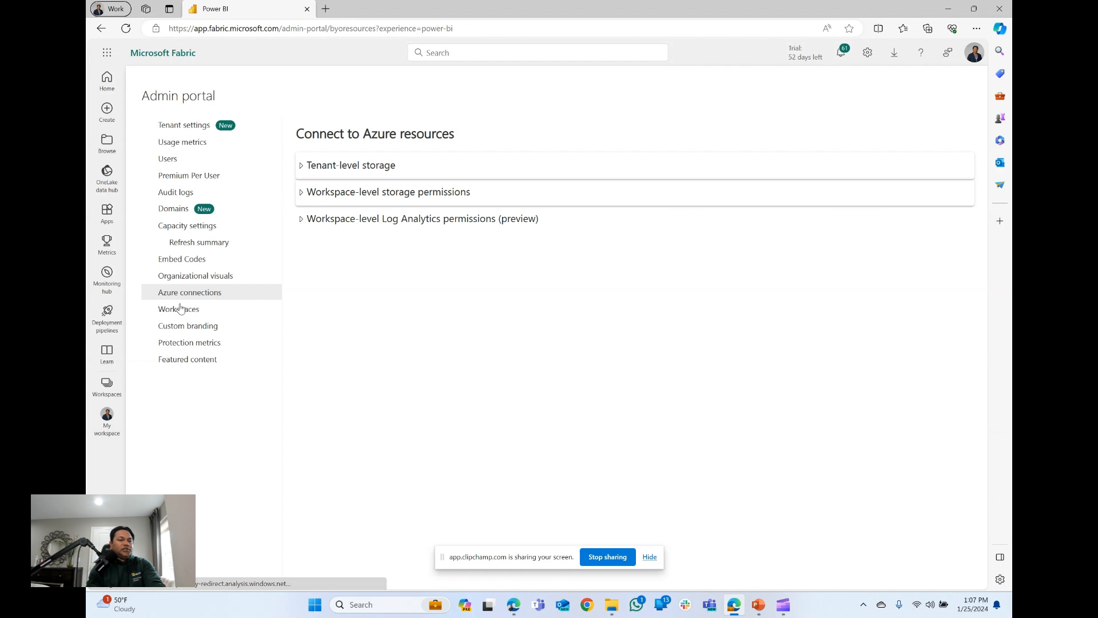
{"action": "left_click", "coordinate": [179, 310]}
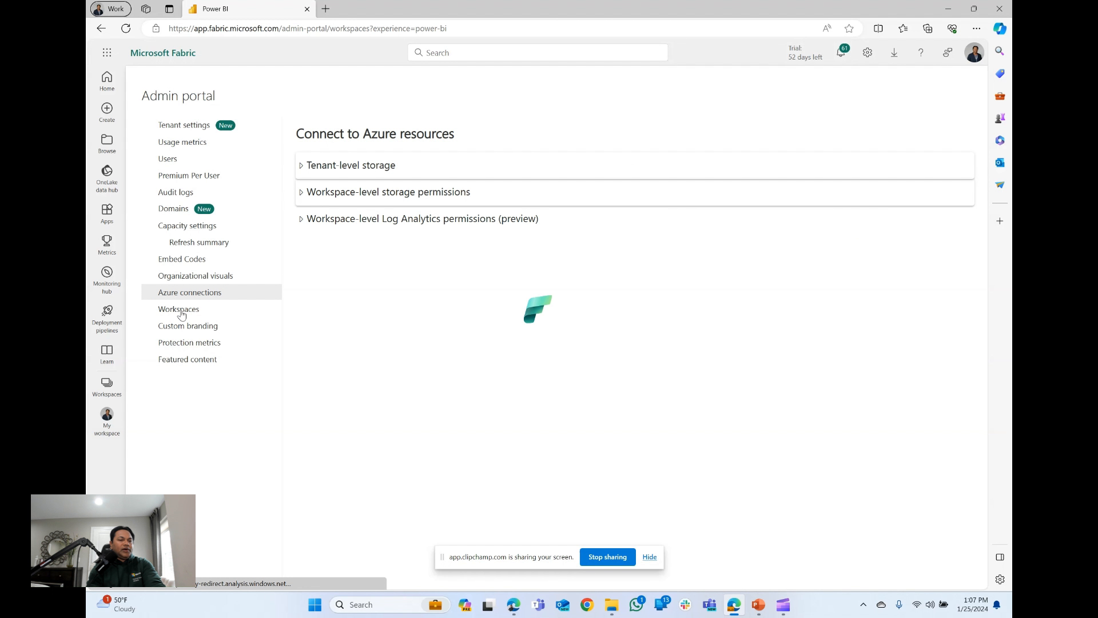
{"action": "left_click", "coordinate": [205, 331]}
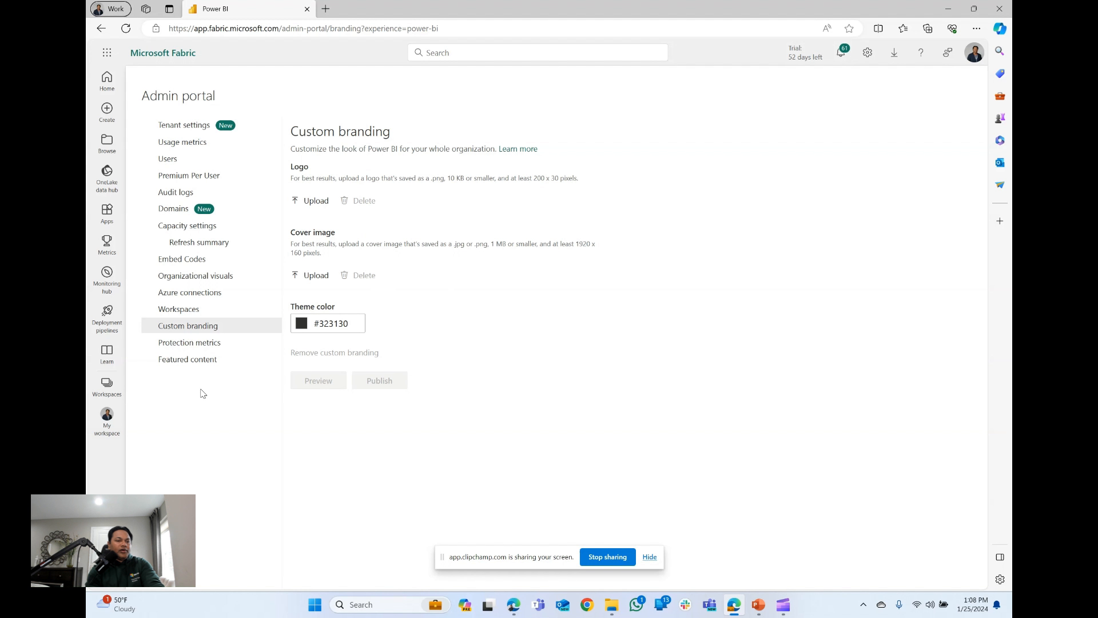
{"action": "left_click", "coordinate": [199, 347]}
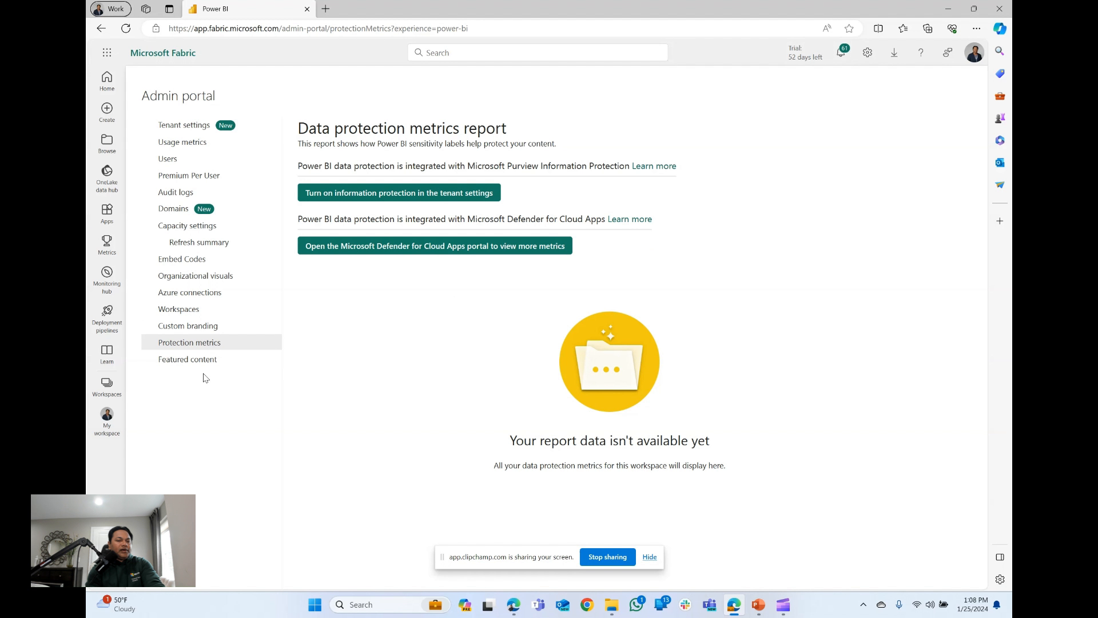
{"action": "left_click", "coordinate": [194, 361]}
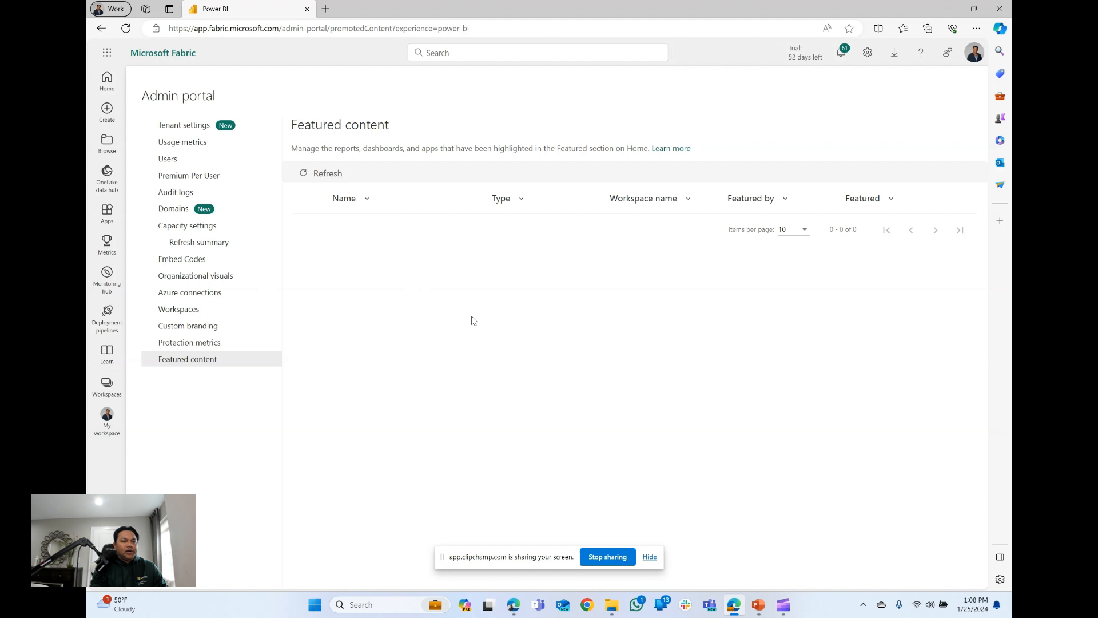
From the OneLake data hub, look at the workspace creation form without creating one, and view the items in My workspace
{"action": "left_click", "coordinate": [104, 176]}
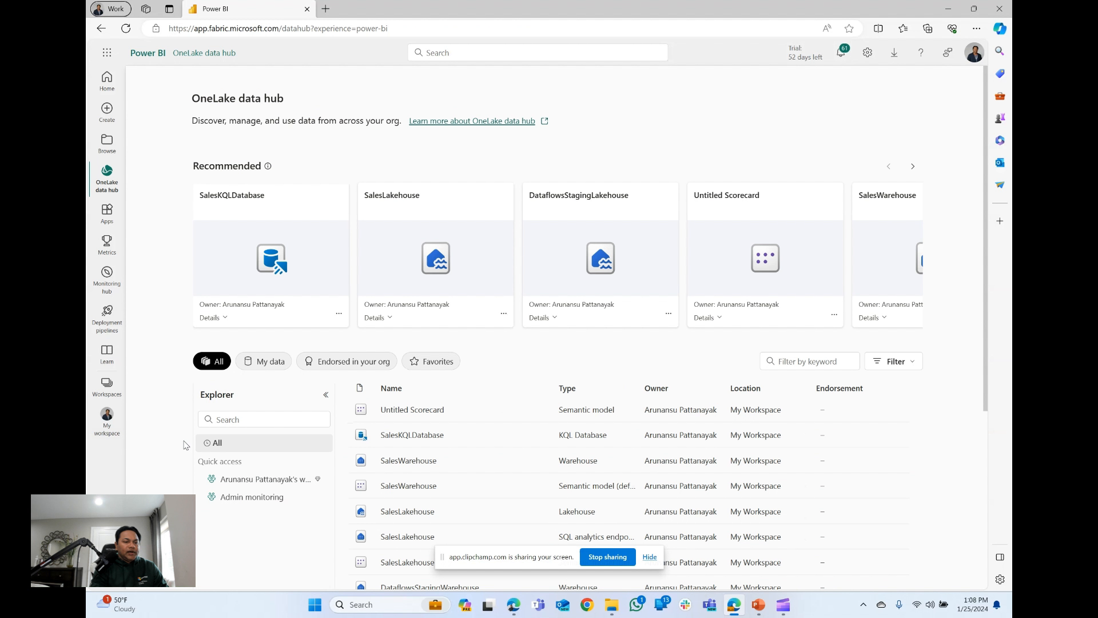
{"action": "left_click", "coordinate": [107, 386]}
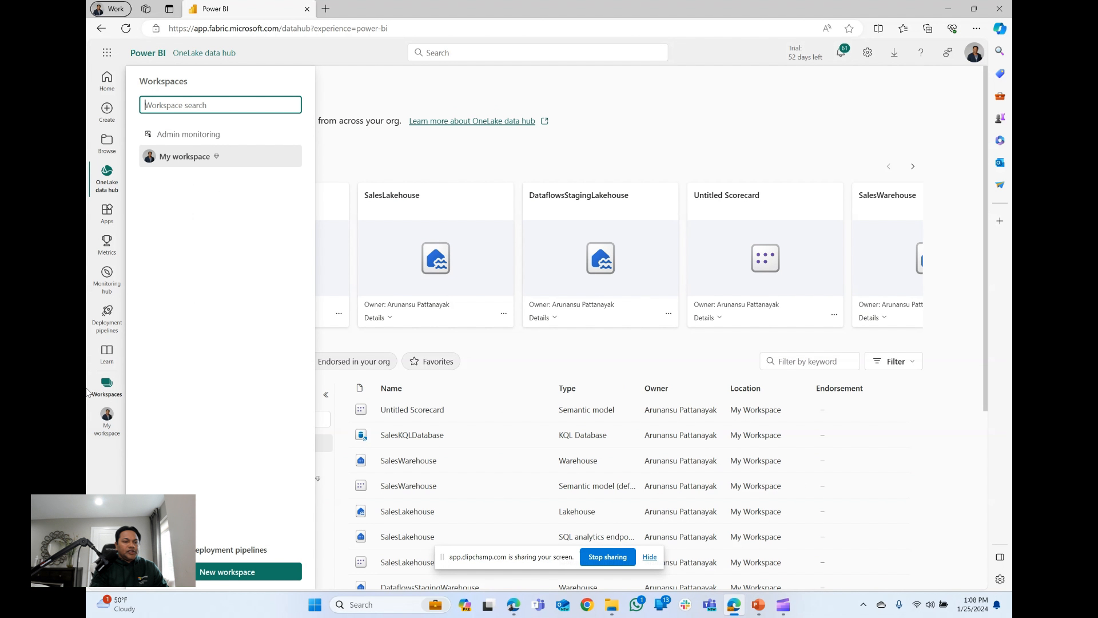
{"action": "left_click", "coordinate": [217, 573]}
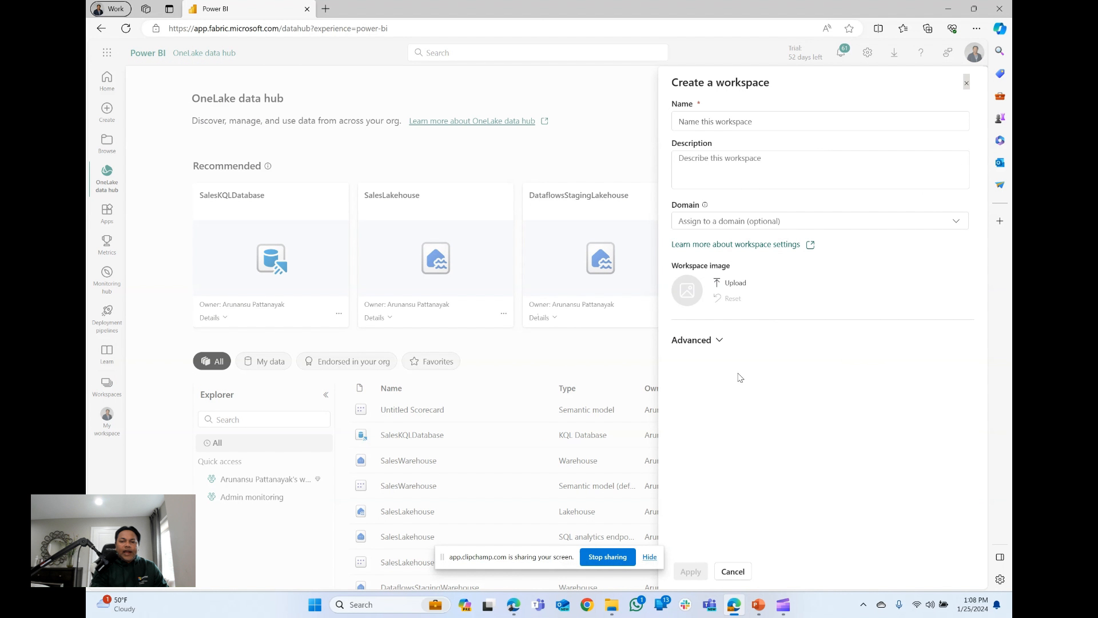
{"action": "left_click", "coordinate": [733, 571]}
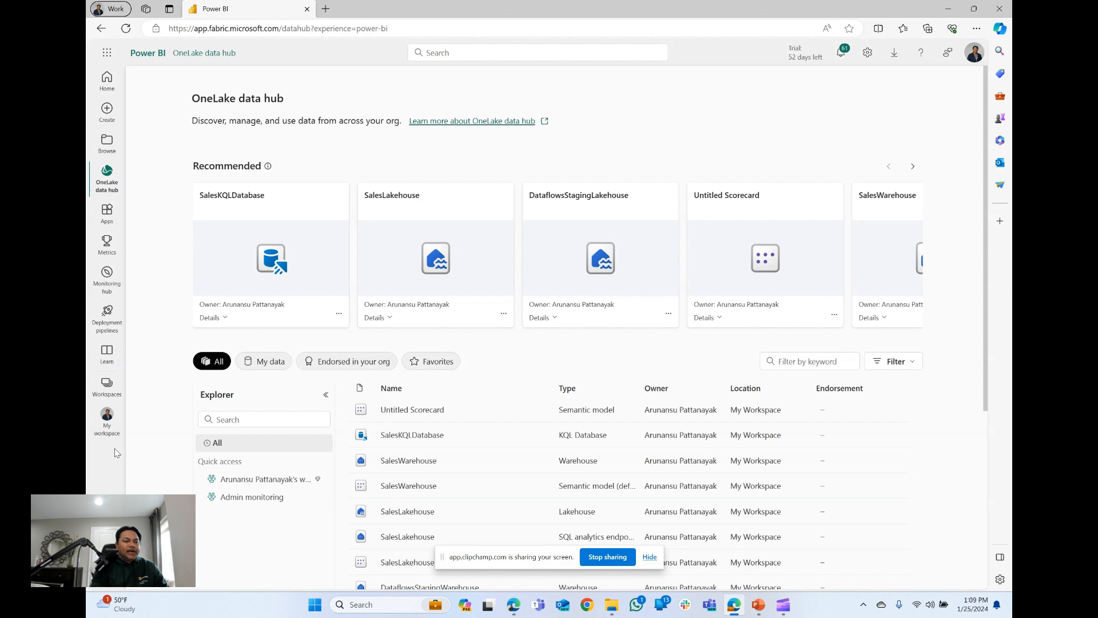
{"action": "left_click", "coordinate": [109, 417]}
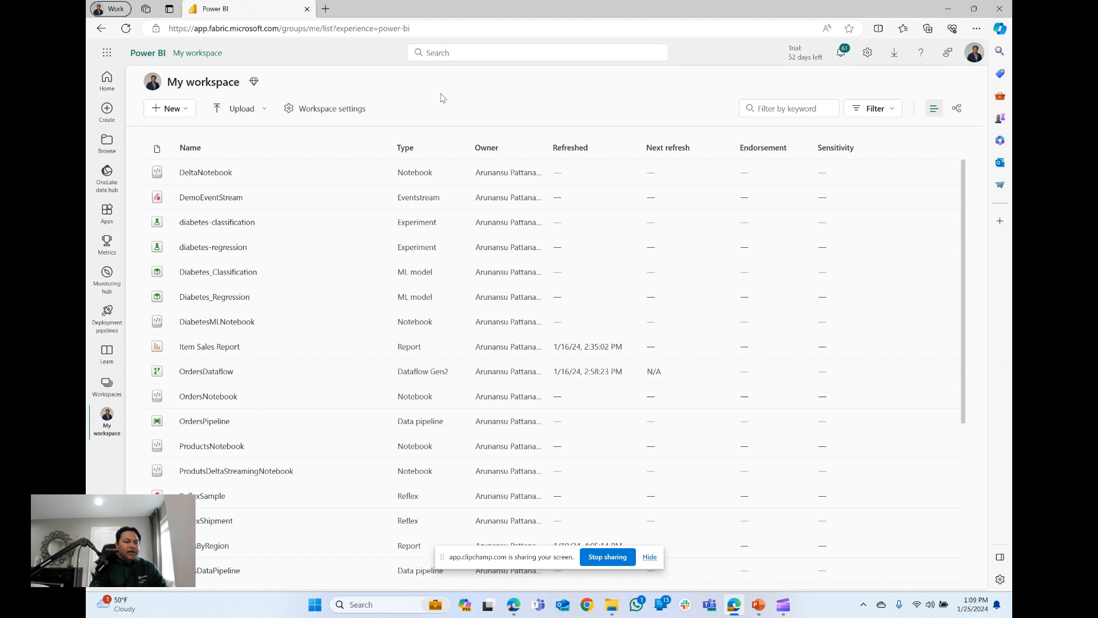
Inspect the endorsement options in the settings of SalesKQLDatabase from the OneLake data hub, leaving them unchanged
{"action": "left_click", "coordinate": [108, 182]}
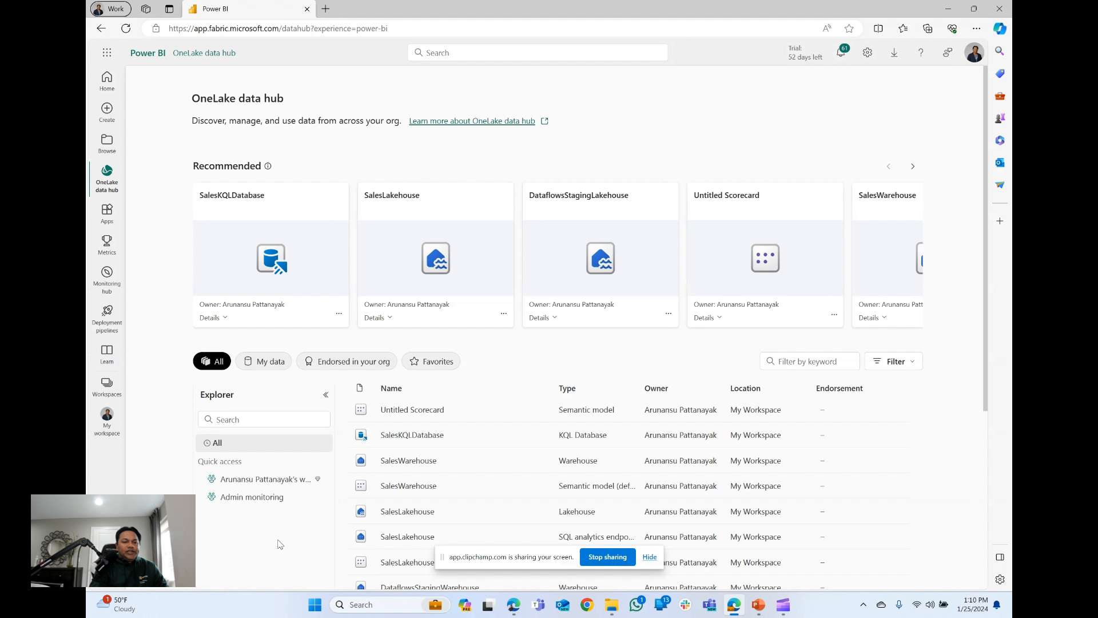
{"action": "scroll", "coordinate": [279, 544], "scroll_direction": "down", "scroll_amount": 2}
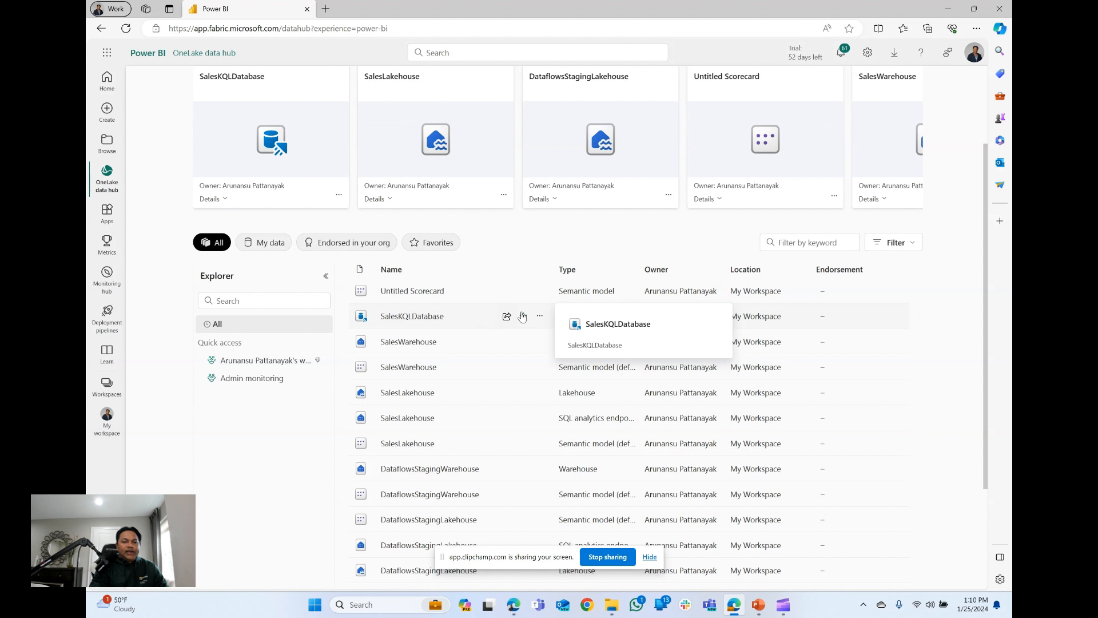
{"action": "left_click", "coordinate": [540, 319]}
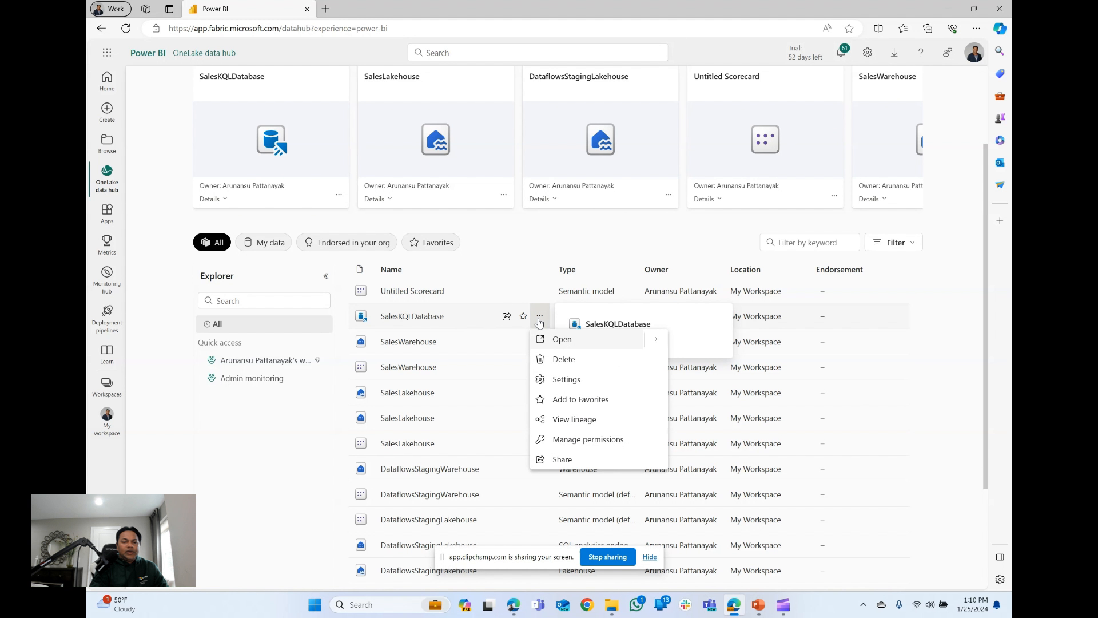
{"action": "left_click", "coordinate": [565, 379]}
{"action": "left_click", "coordinate": [515, 155]}
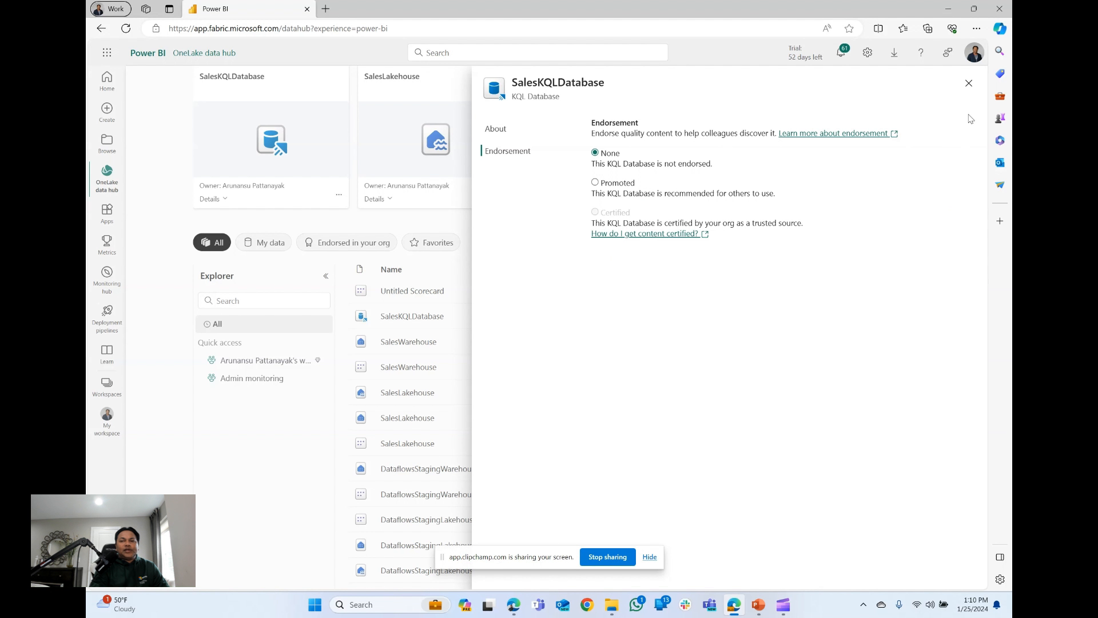
{"action": "left_click", "coordinate": [969, 84]}
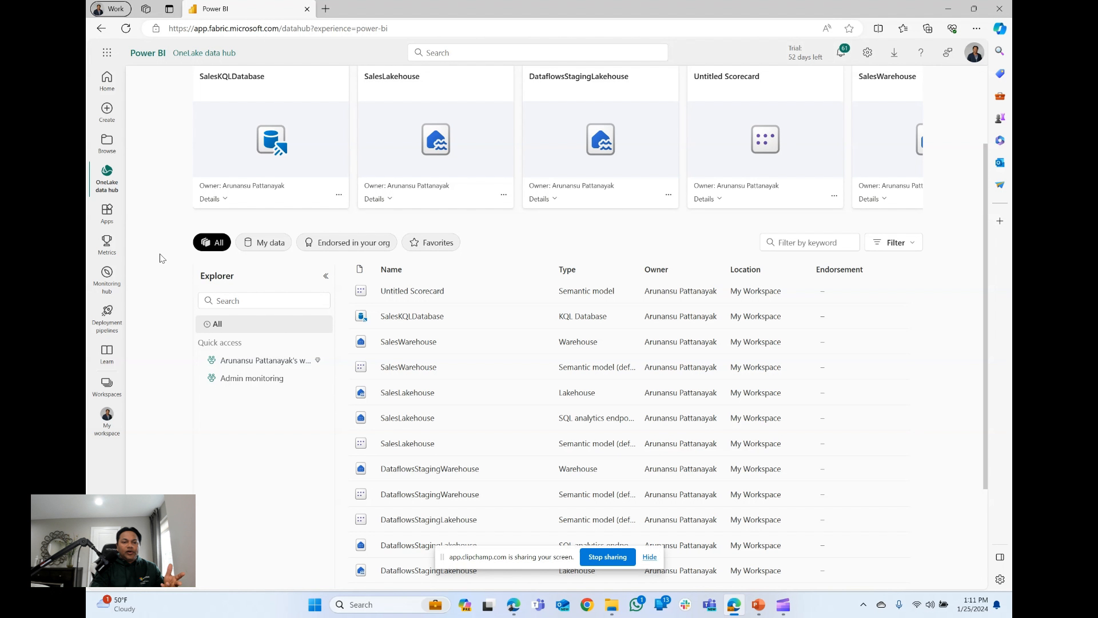
Switch to the Microsoft Learn browser window and review the OneLake file explorer article's installation instructions and the download page
{"action": "left_click", "coordinate": [513, 607]}
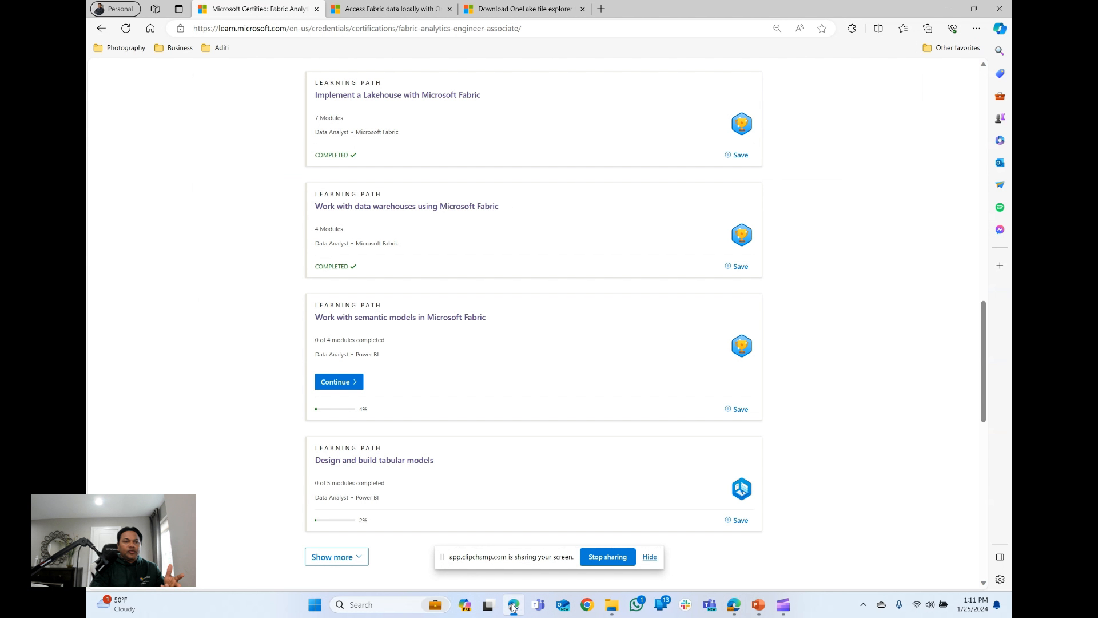
{"action": "left_click", "coordinate": [389, 8]}
{"action": "scroll", "coordinate": [348, 205], "scroll_direction": "up", "scroll_amount": 8}
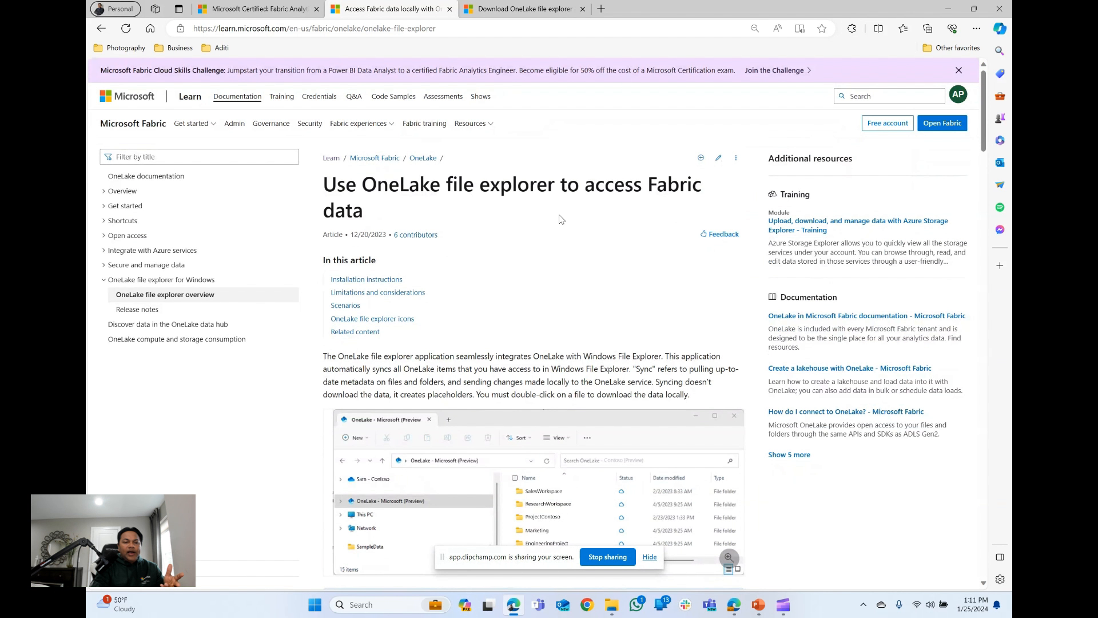
{"action": "scroll", "coordinate": [553, 291], "scroll_direction": "down", "scroll_amount": 10}
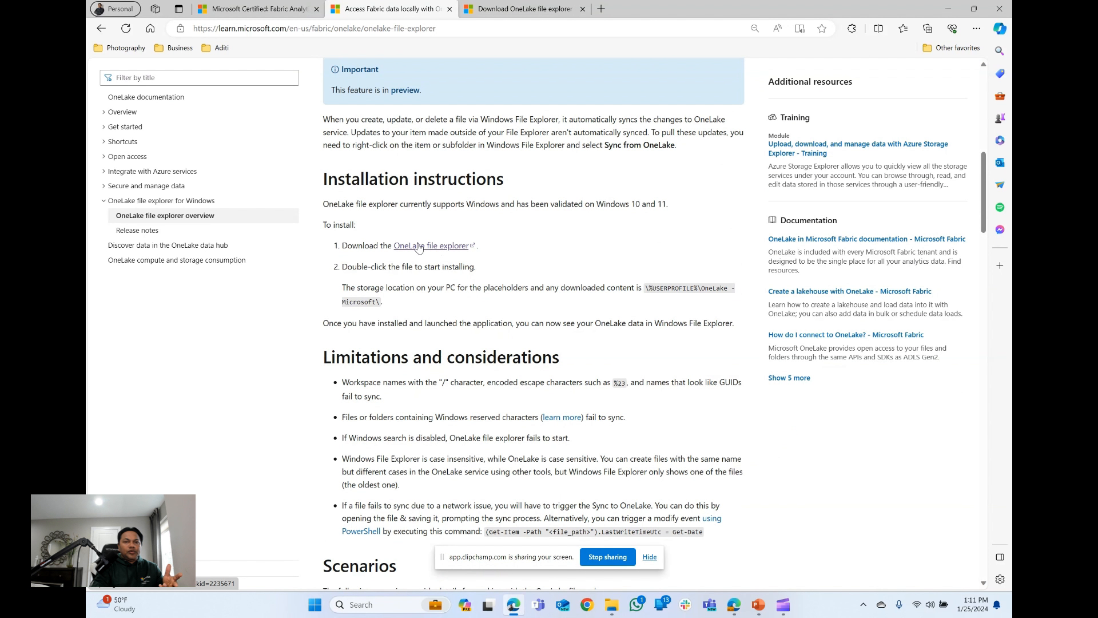
{"action": "left_click", "coordinate": [506, 5]}
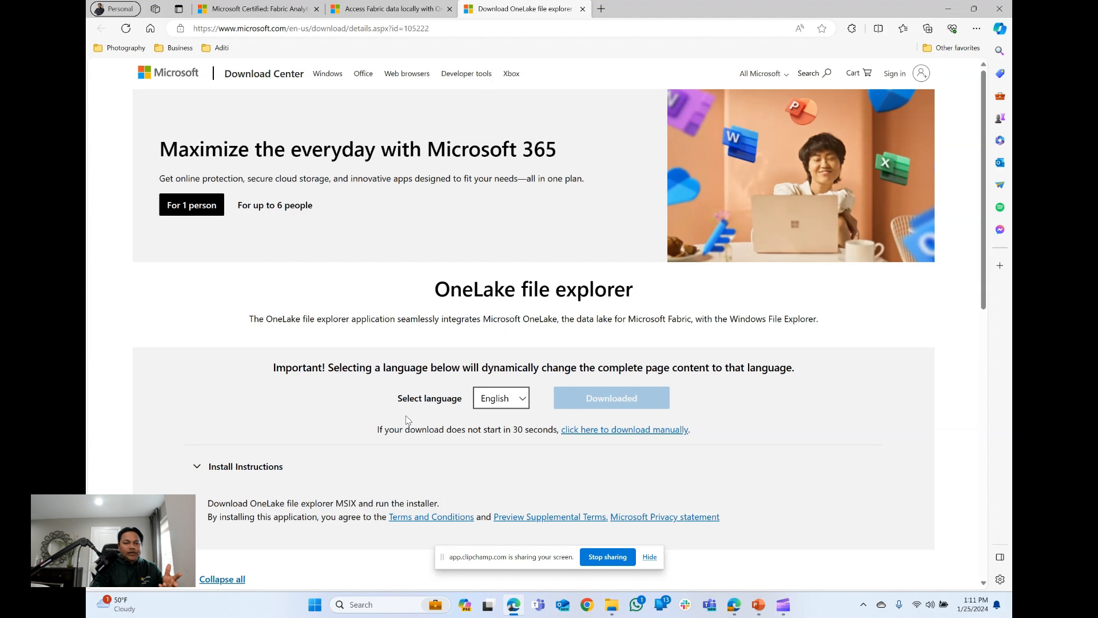
{"action": "scroll", "coordinate": [407, 420], "scroll_direction": "down", "scroll_amount": 3}
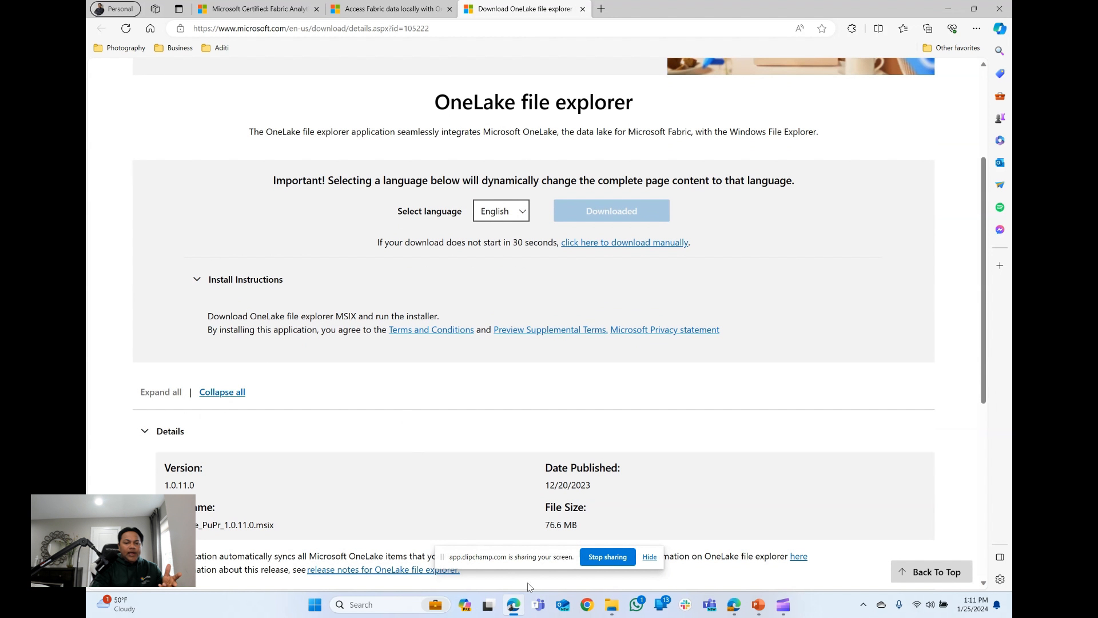
Switch to File Explorer to view the OneLake_PuPr_1.0.11.0 installer in Downloads, and return to the browser's download page
{"action": "left_click", "coordinate": [612, 605]}
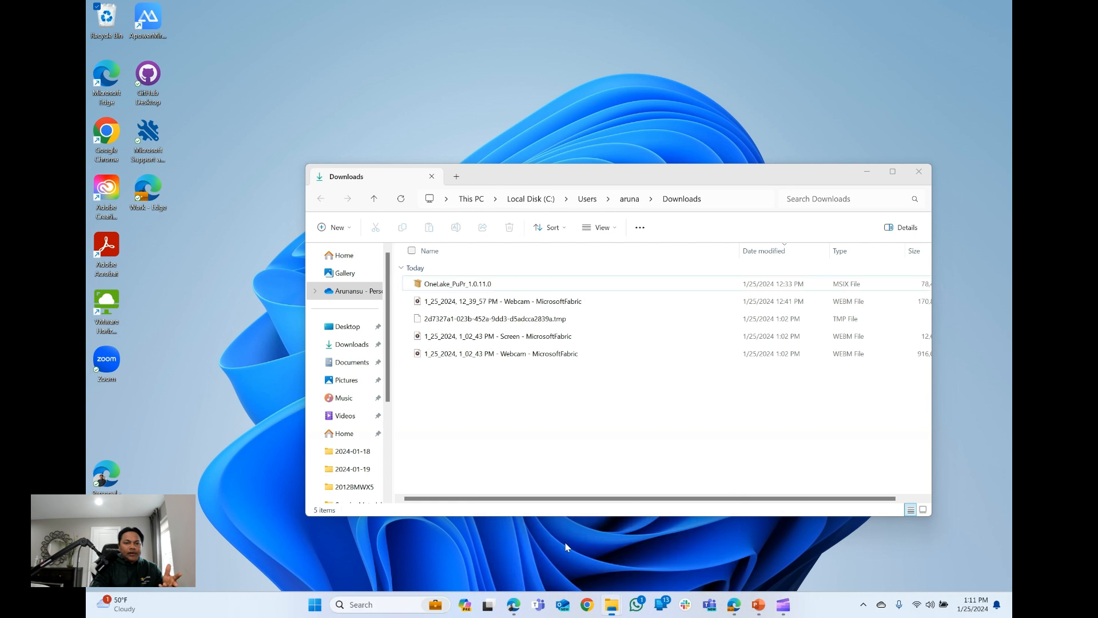
{"action": "left_click", "coordinate": [577, 554]}
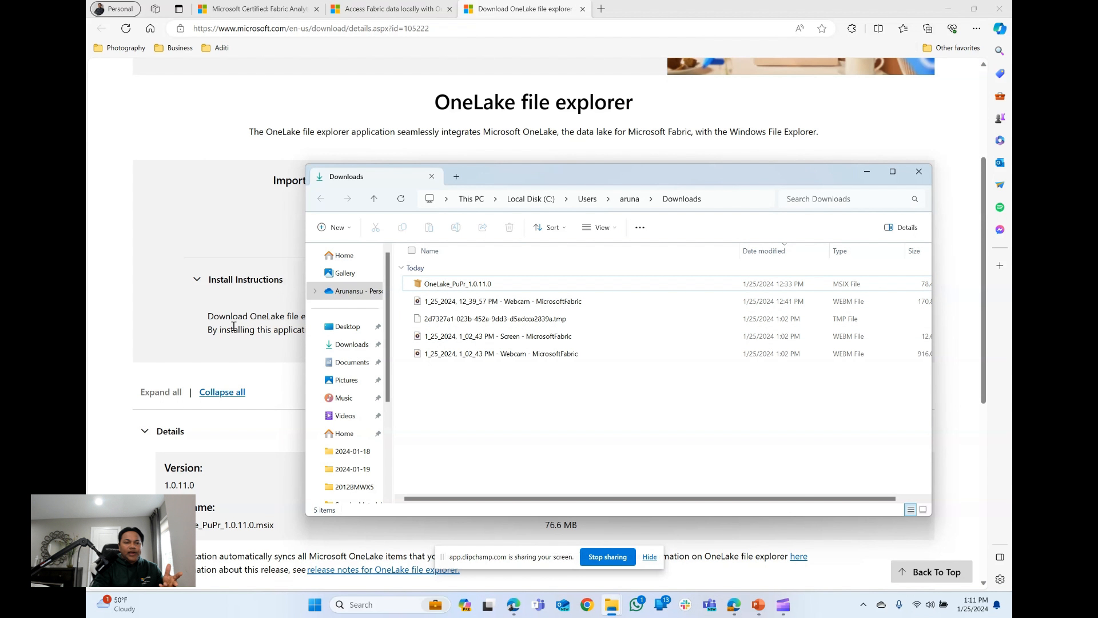
{"action": "left_click", "coordinate": [255, 313]}
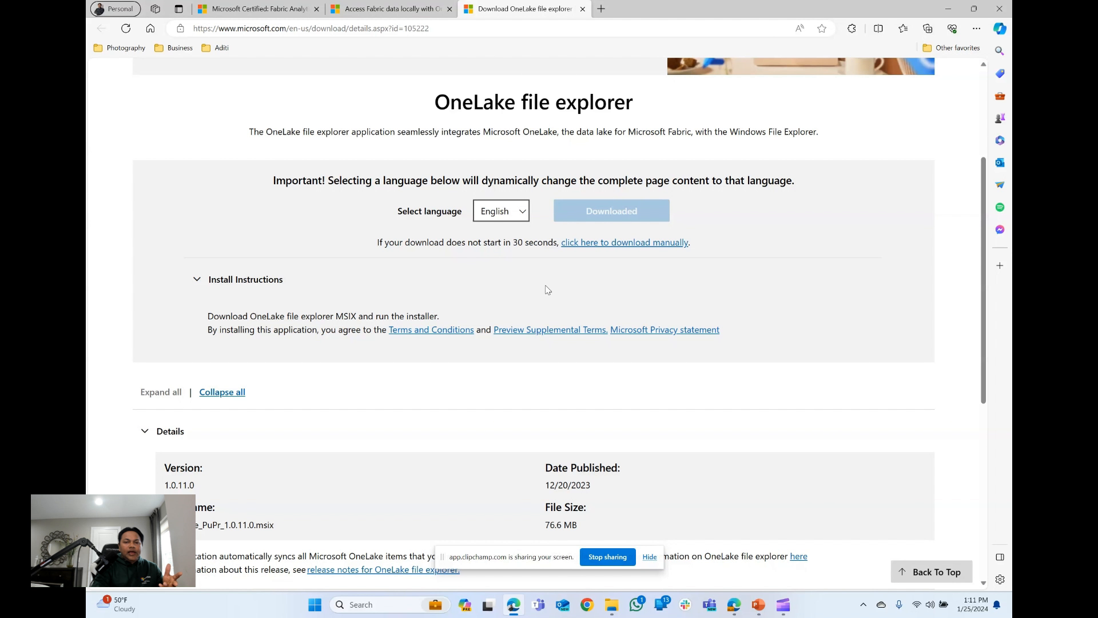
Switch to the OneLake - Microsoft (Preview) window in File Explorer and open the My workspace folder
{"action": "left_click", "coordinate": [611, 607]}
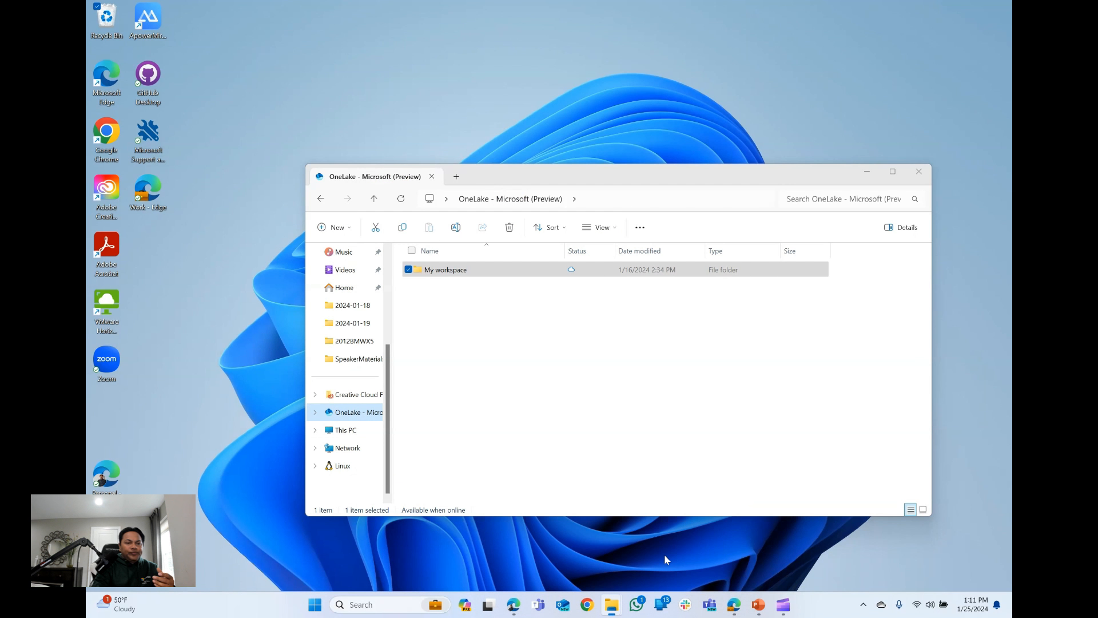
{"action": "left_click", "coordinate": [664, 554]}
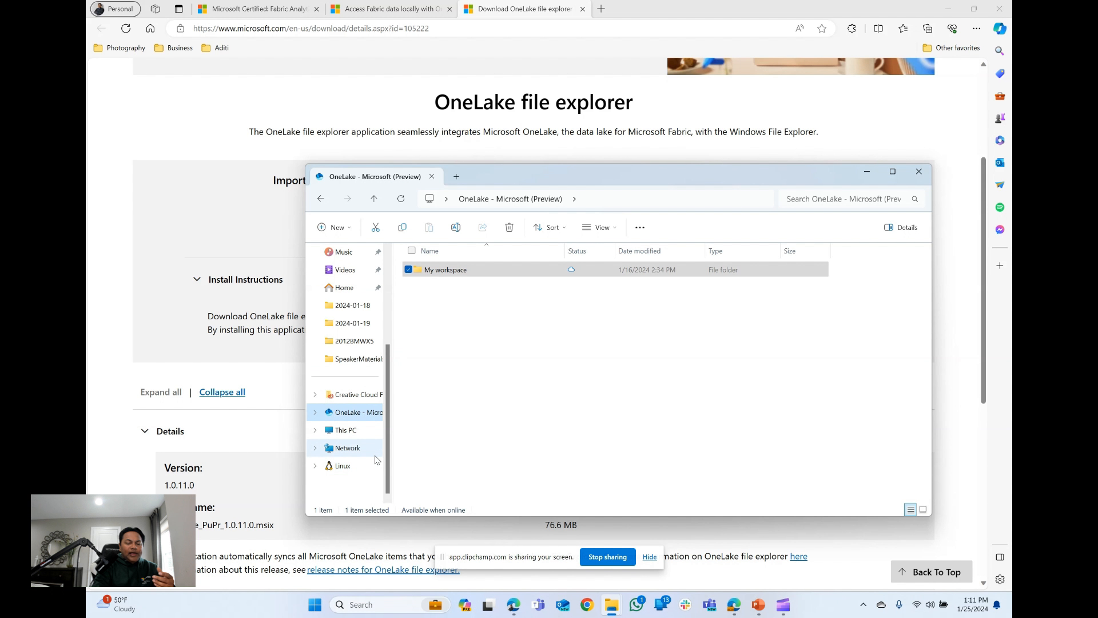
{"action": "left_click", "coordinate": [353, 417]}
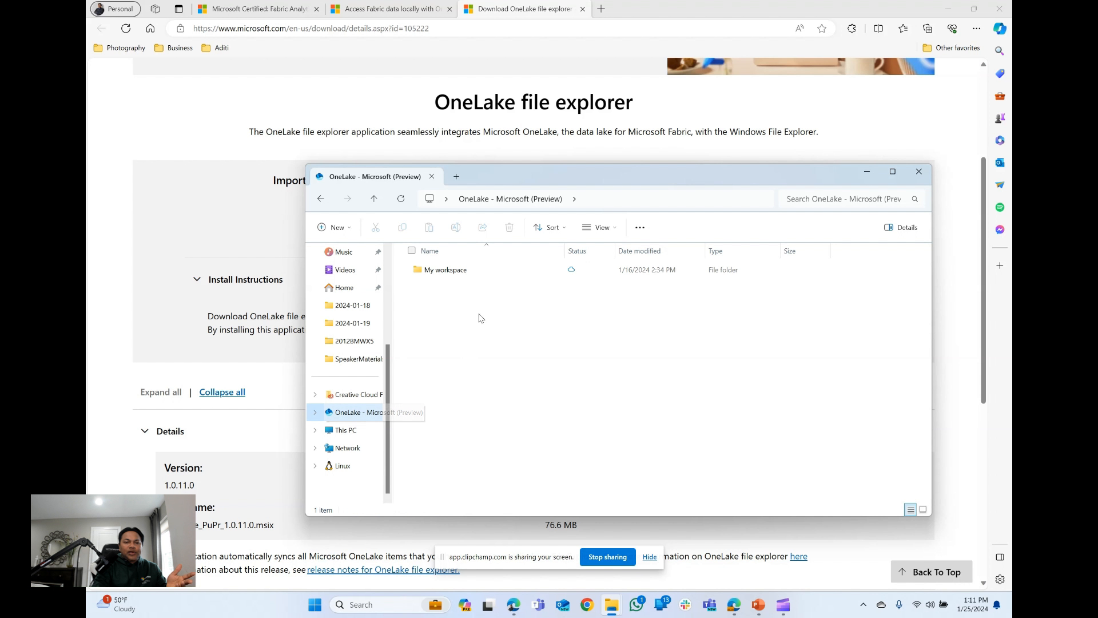
{"action": "double_click", "coordinate": [452, 270]}
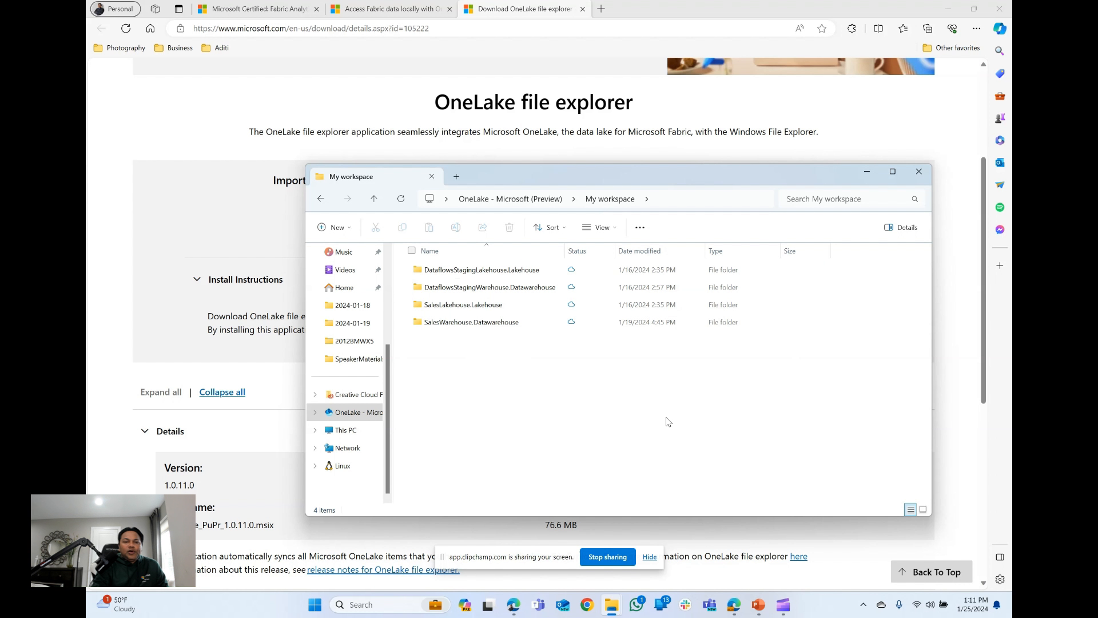
Open the SalesLakehouse.Lakehouse folder in My workspace to view its subfolders, and switch to the Microsoft Fabric browser window
{"action": "double_click", "coordinate": [465, 308]}
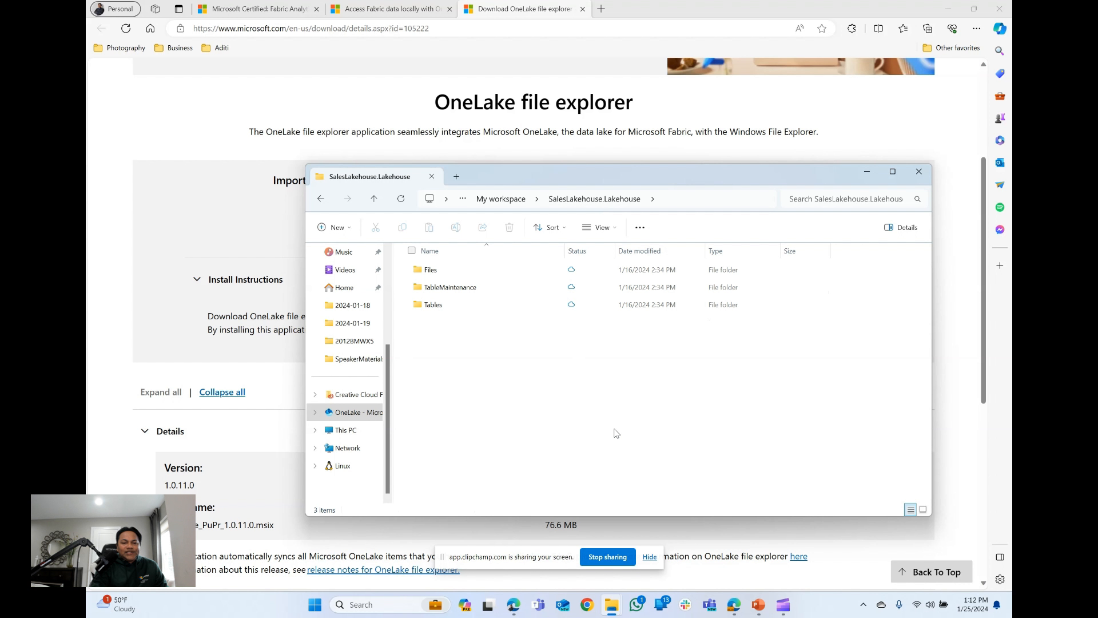
{"action": "left_click", "coordinate": [737, 605]}
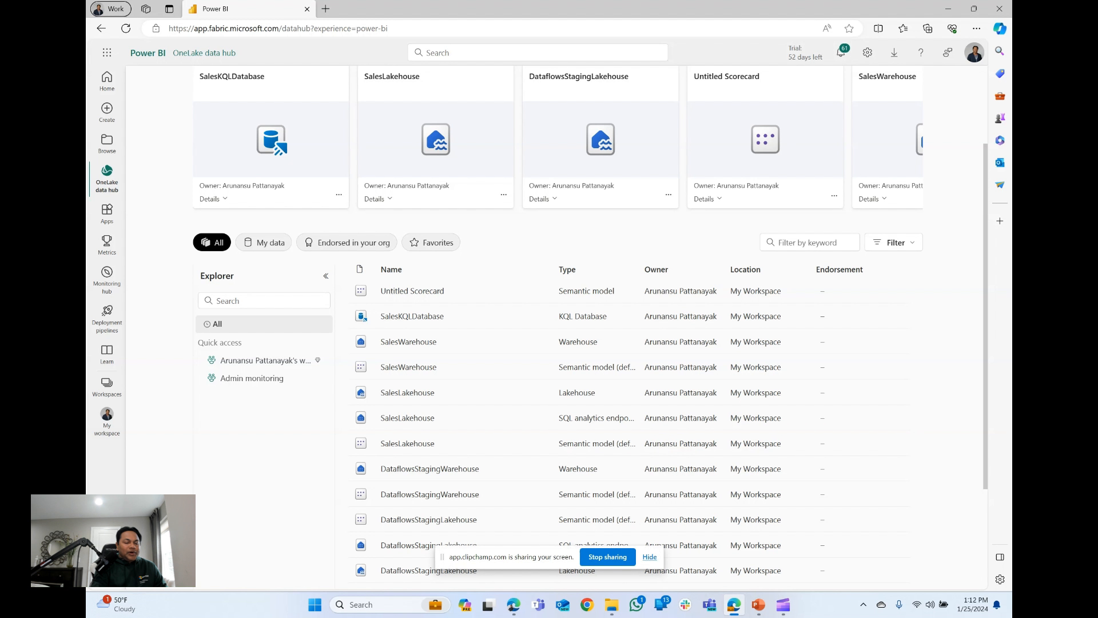
View the home pages of the Power BI, Data Factory and Data Activator experiences one after another
{"action": "left_click", "coordinate": [107, 573]}
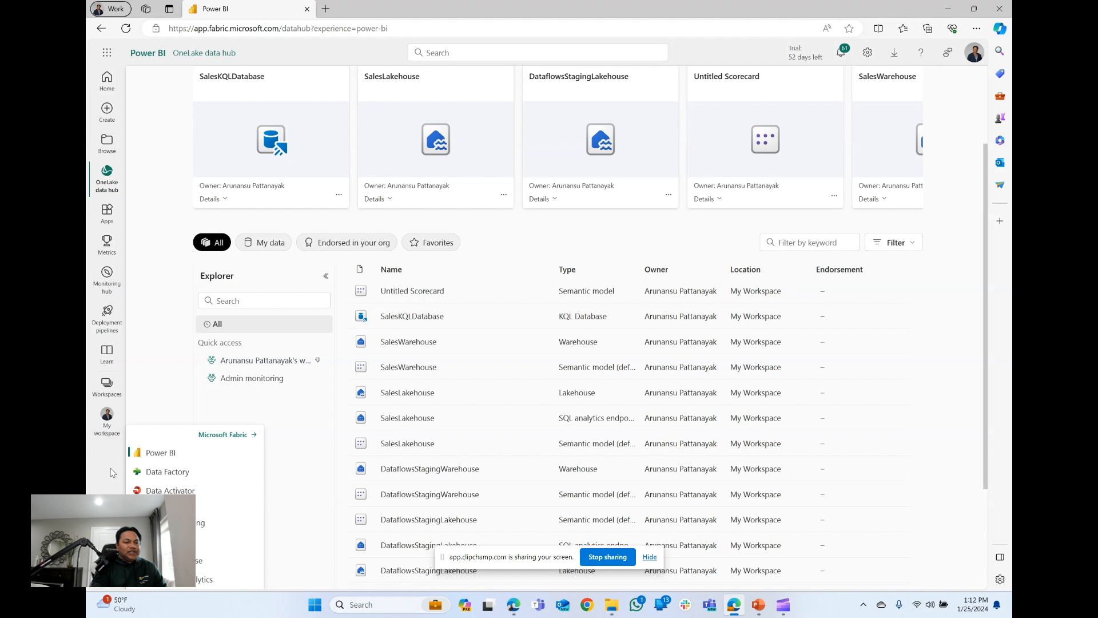
{"action": "left_click", "coordinate": [172, 453]}
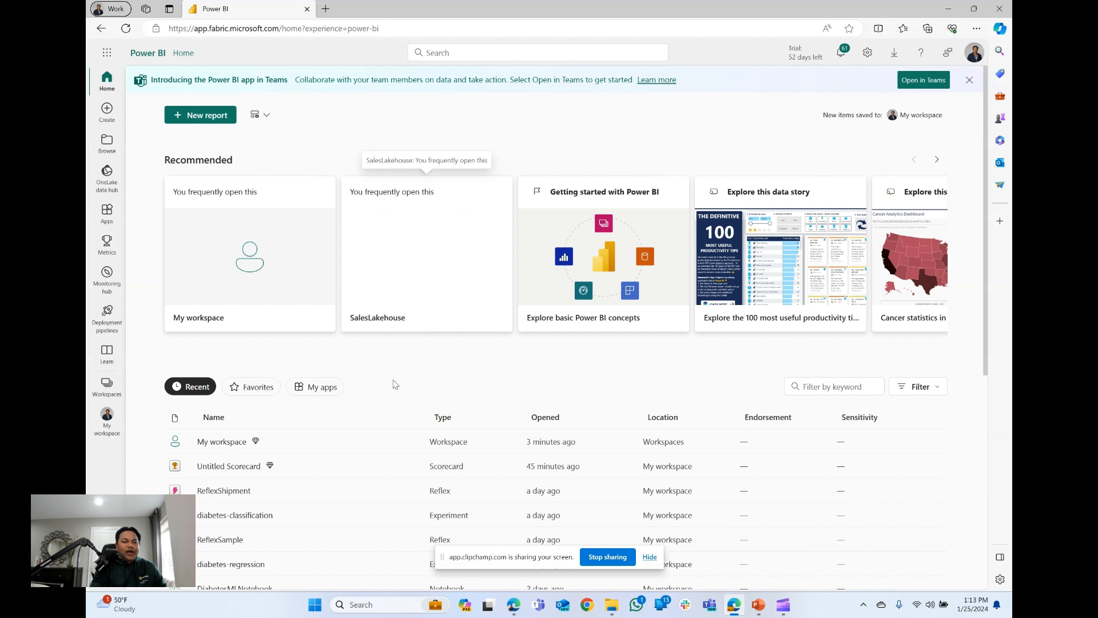
{"action": "left_click", "coordinate": [107, 574]}
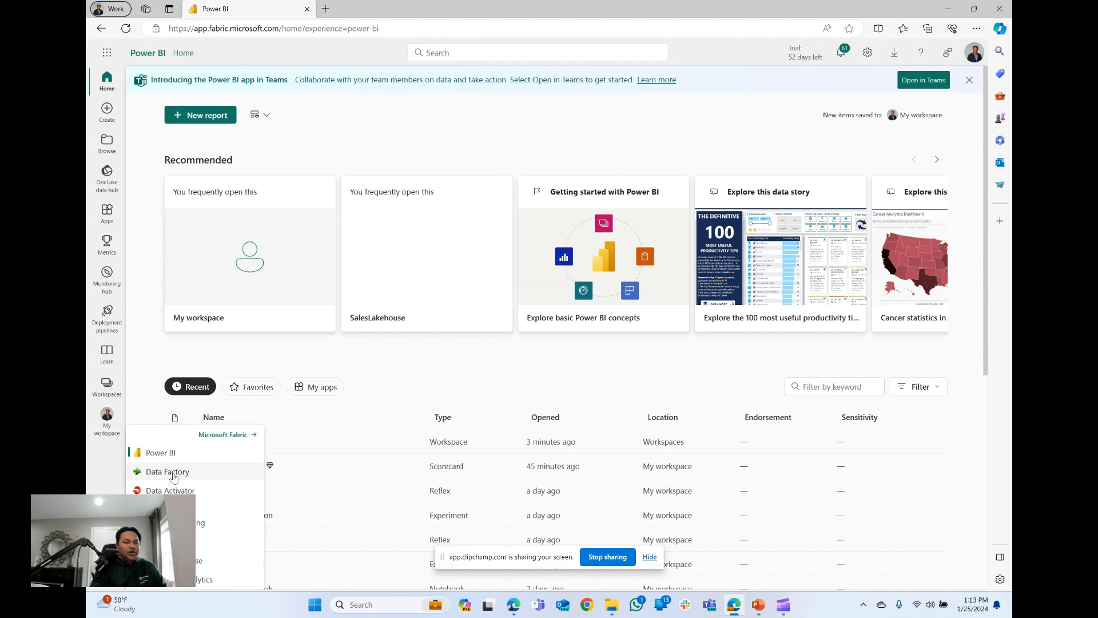
{"action": "left_click", "coordinate": [170, 473]}
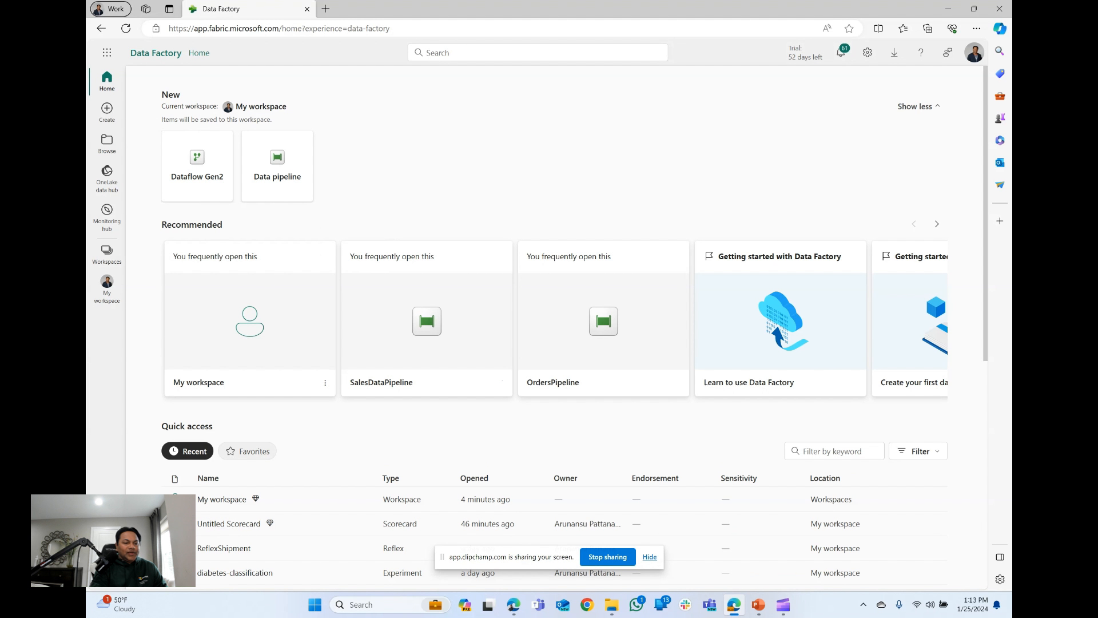
{"action": "left_click", "coordinate": [106, 586]}
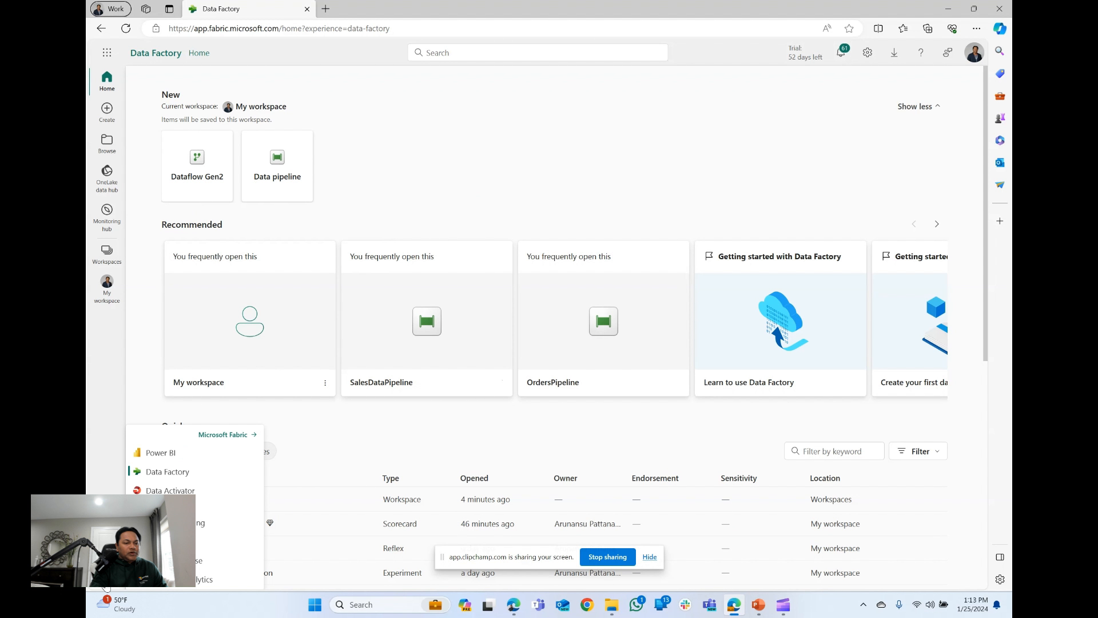
{"action": "left_click", "coordinate": [171, 490]}
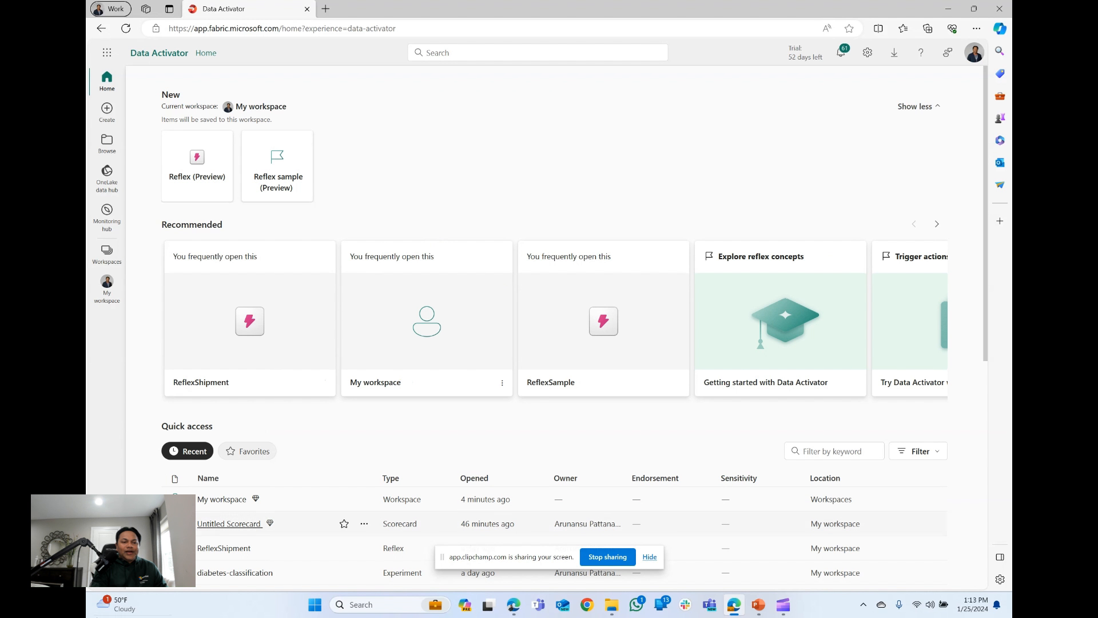
View the home pages of the Synapse Data Engineering, Synapse Data Science and Synapse Real-Time Analytics experiences
{"action": "left_click", "coordinate": [107, 572]}
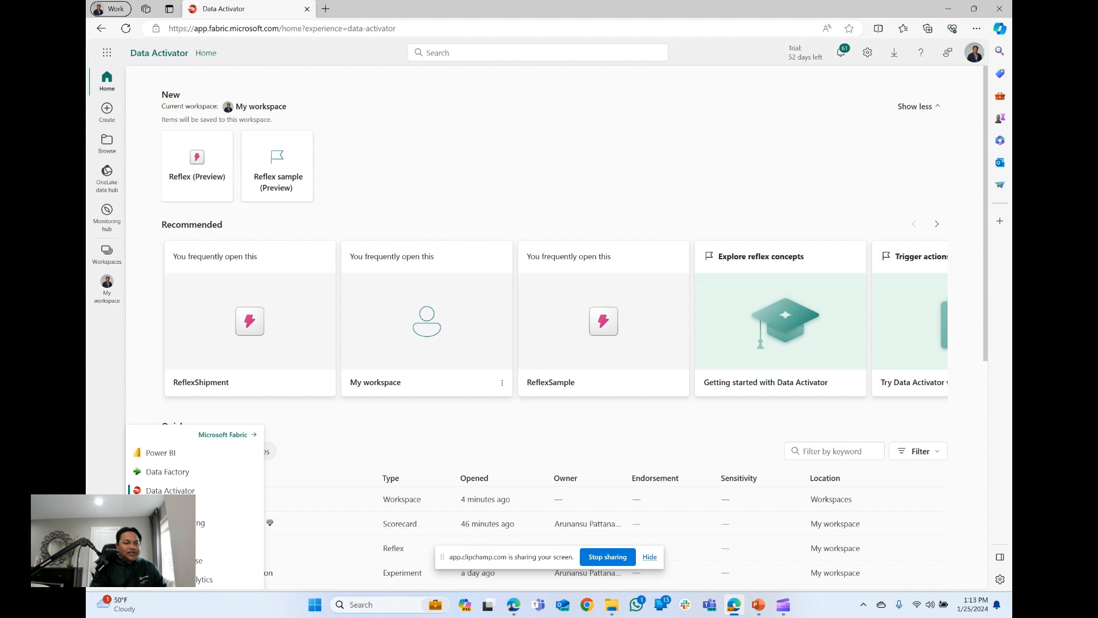
{"action": "left_click", "coordinate": [172, 522]}
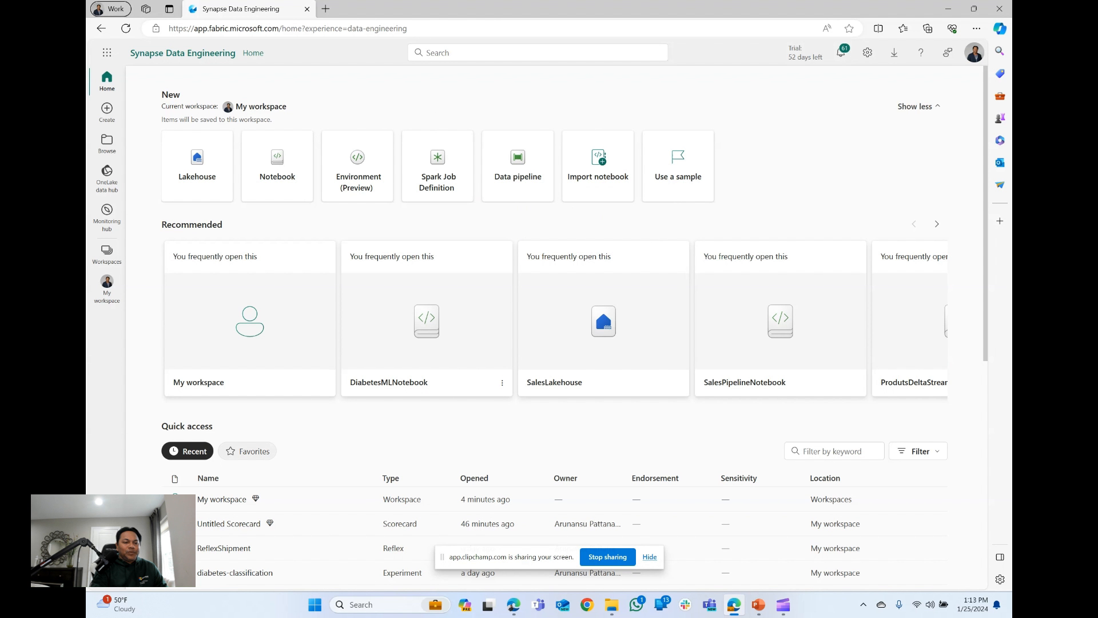
{"action": "left_click", "coordinate": [107, 572]}
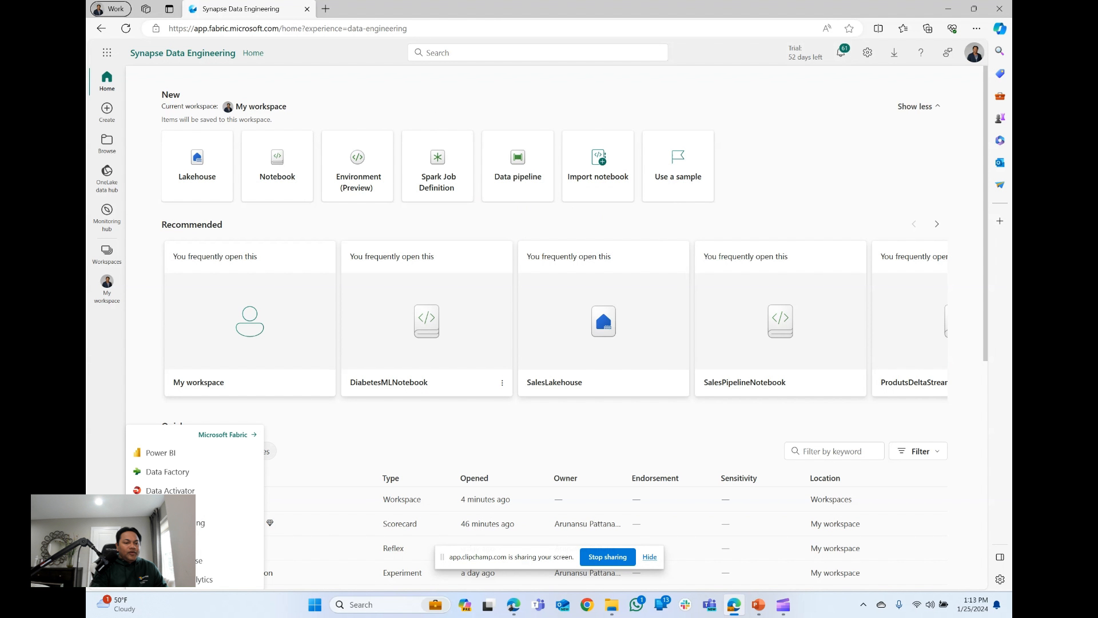
{"action": "left_click", "coordinate": [172, 541]}
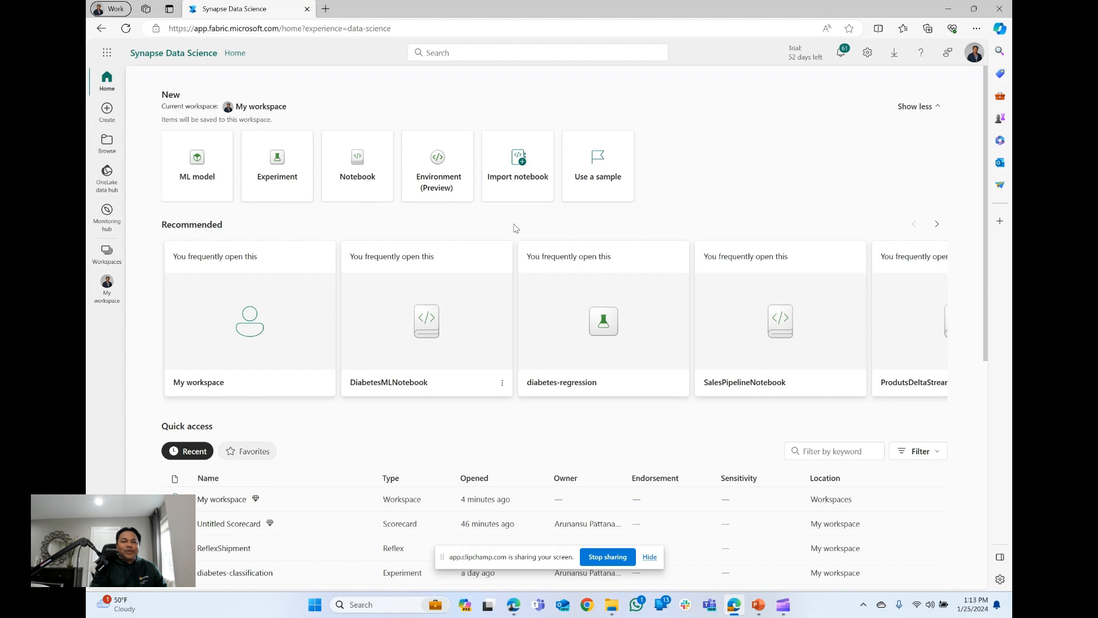
{"action": "left_click", "coordinate": [107, 572]}
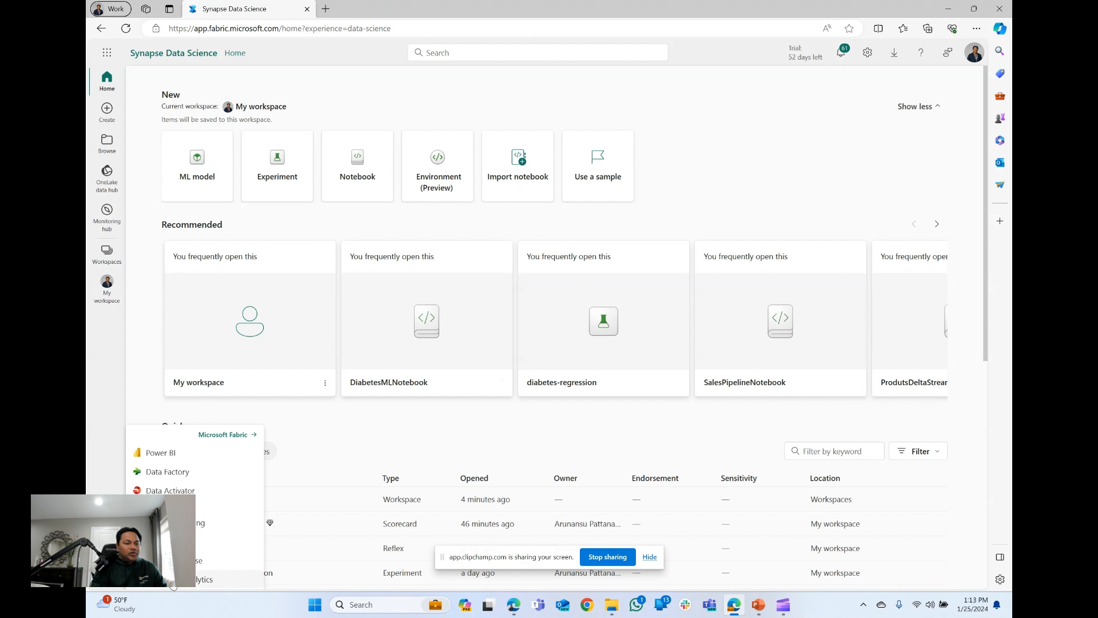
{"action": "left_click", "coordinate": [174, 581]}
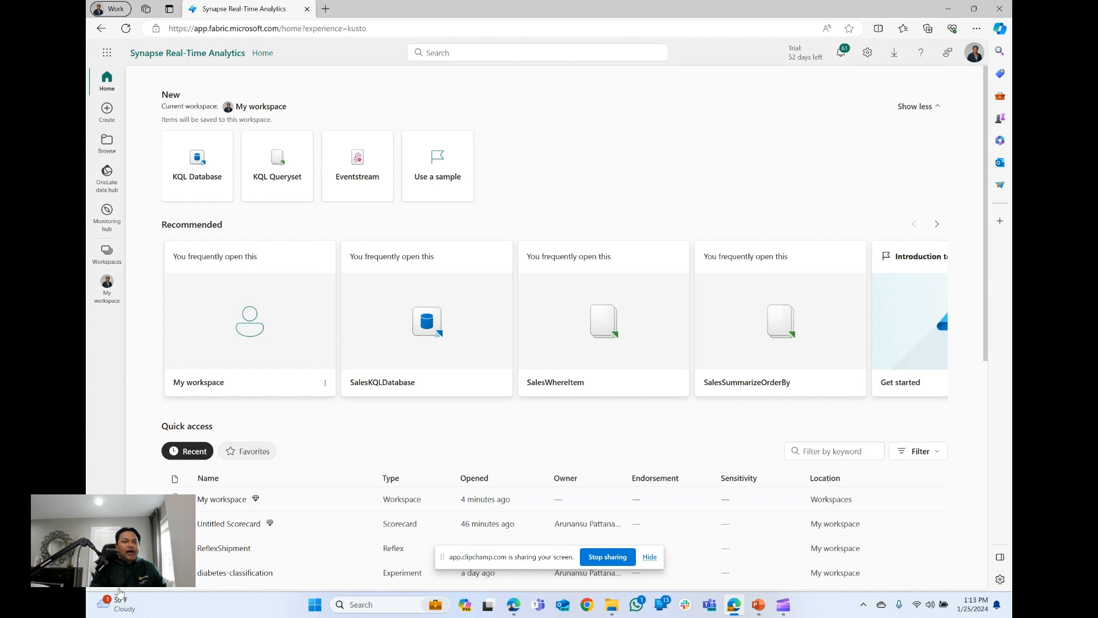
Review the activities in the Monitoring hub, return to the home page and check the list of available experiences
{"action": "left_click", "coordinate": [107, 212]}
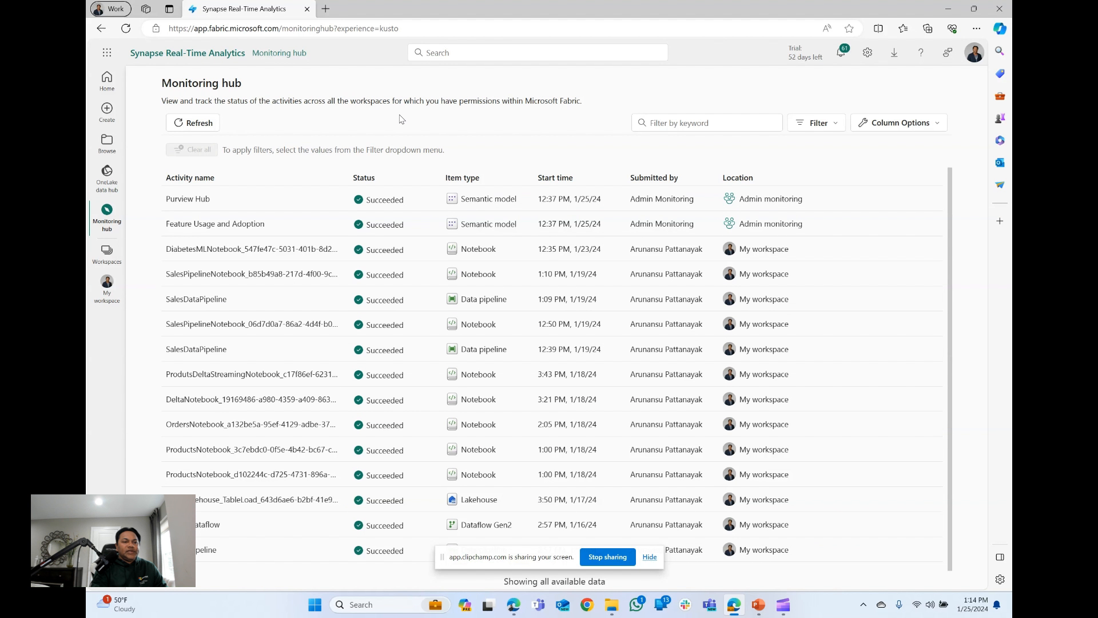
{"action": "left_click", "coordinate": [107, 80]}
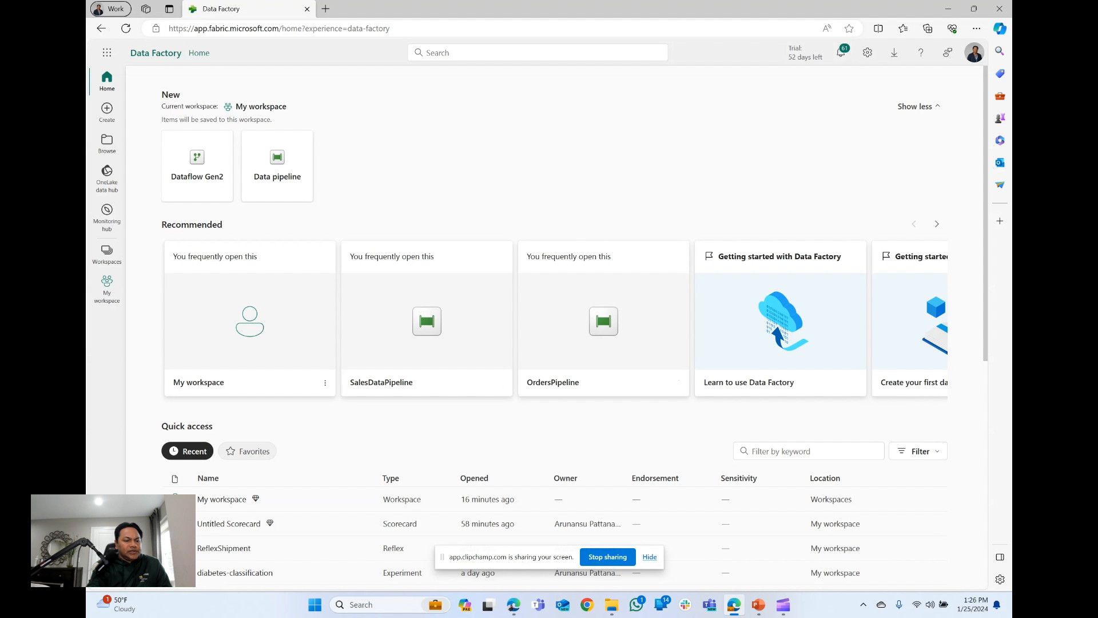
{"action": "left_click", "coordinate": [107, 572]}
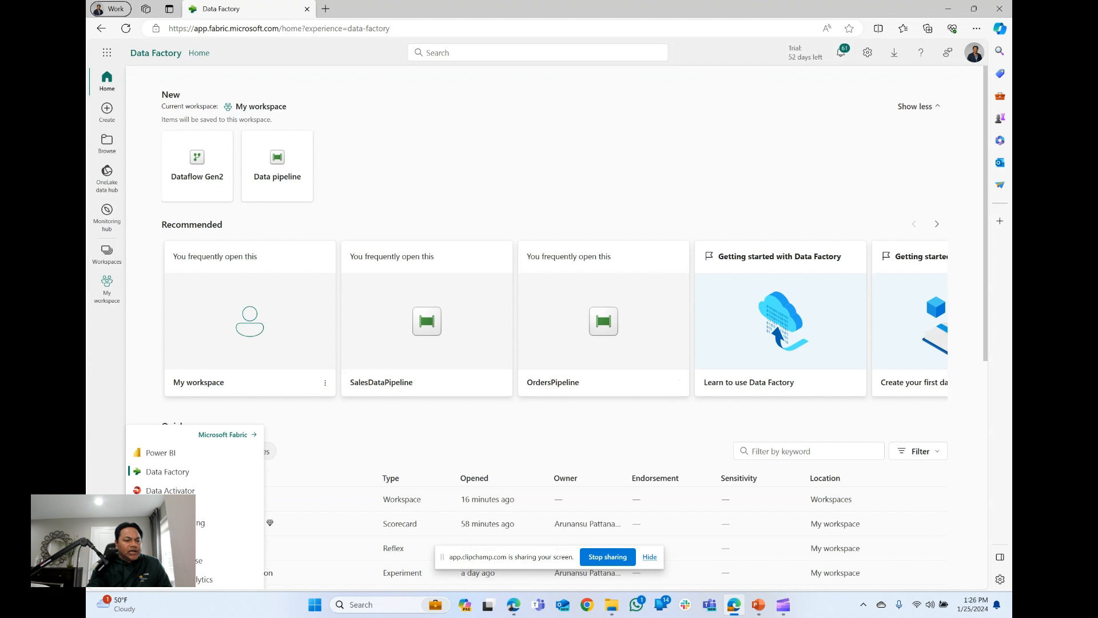
{"action": "left_click", "coordinate": [475, 145]}
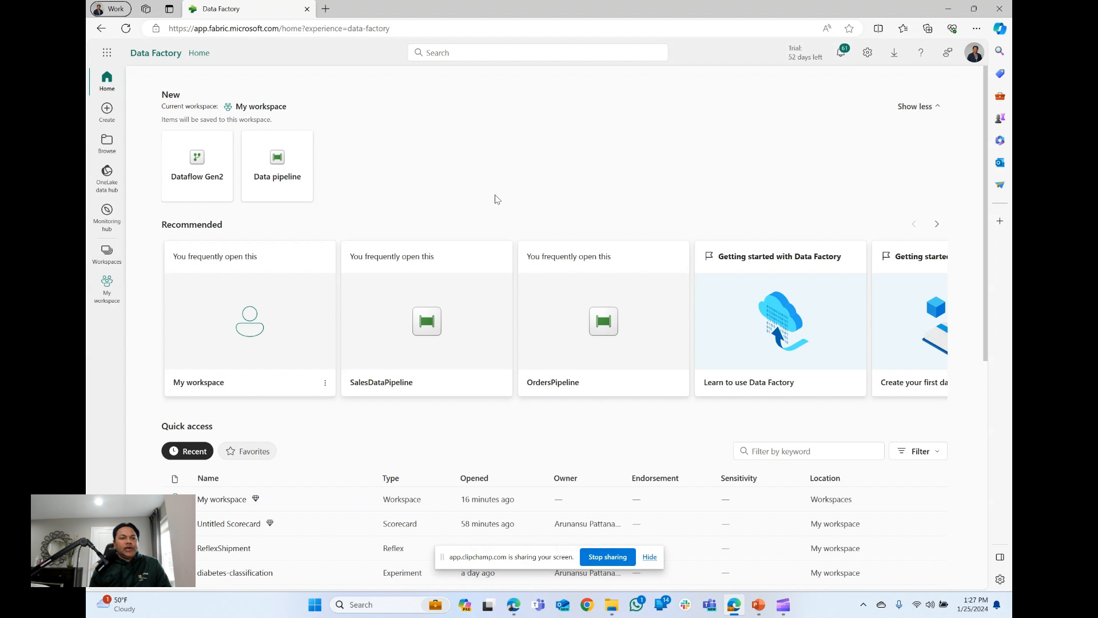
Create a Dataflow Gen2 in My workspace and open the connection settings for importing a Text/CSV file
{"action": "left_click", "coordinate": [201, 180]}
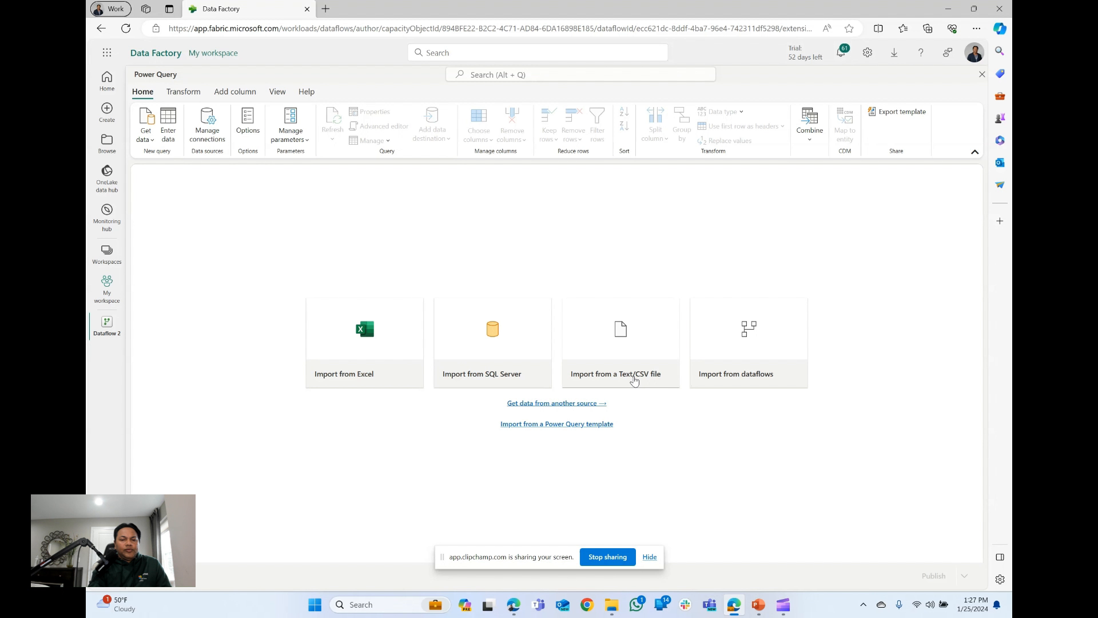
{"action": "left_click", "coordinate": [634, 380]}
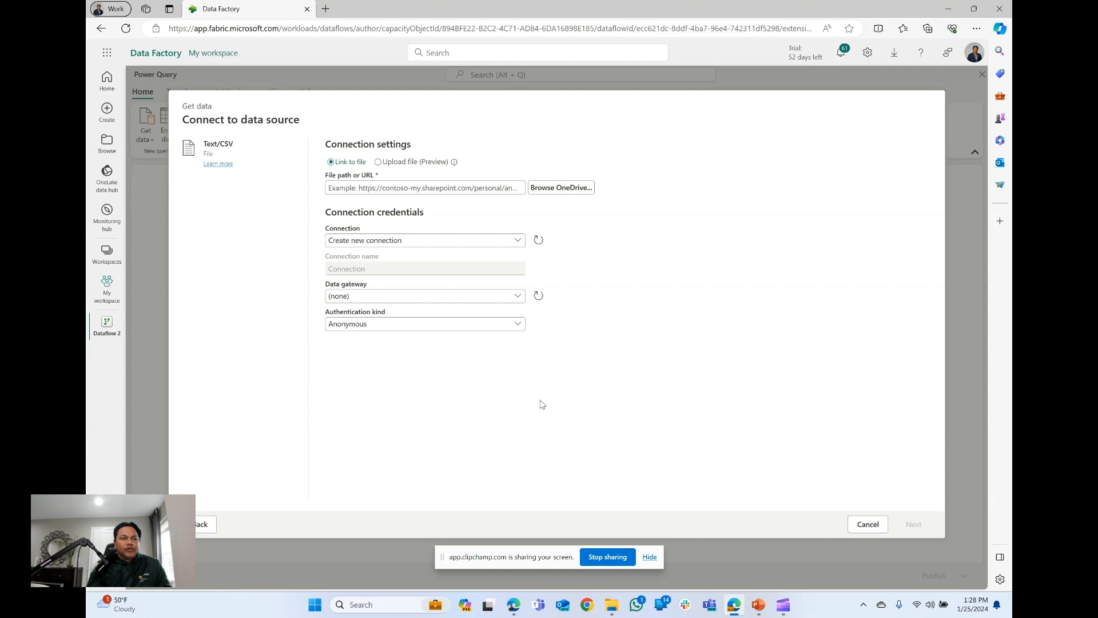
{"action": "left_click", "coordinate": [868, 524]}
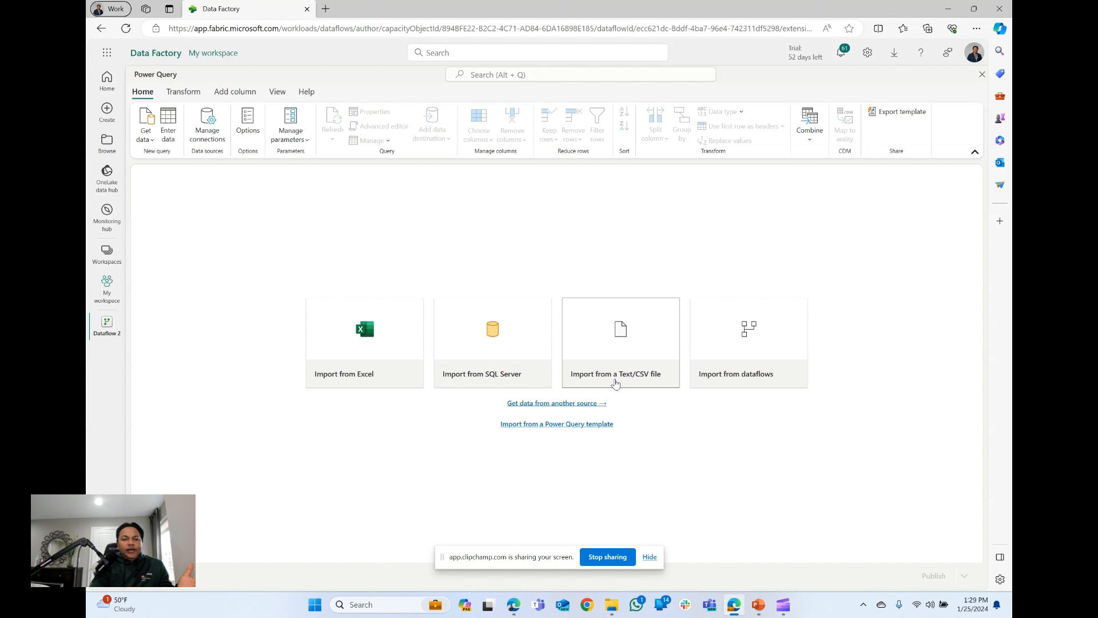
{"action": "left_click", "coordinate": [615, 383]}
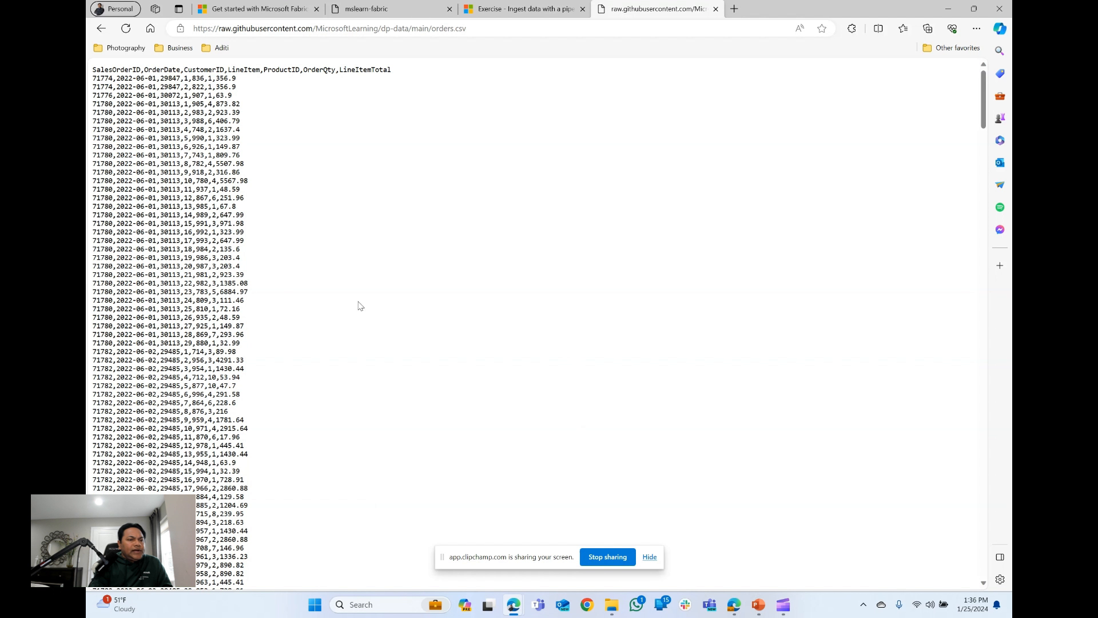
Review the raw orders.csv source file on GitHub and switch back to the OrdersDataflow window
{"action": "scroll", "coordinate": [346, 286], "scroll_direction": "up", "scroll_amount": 1}
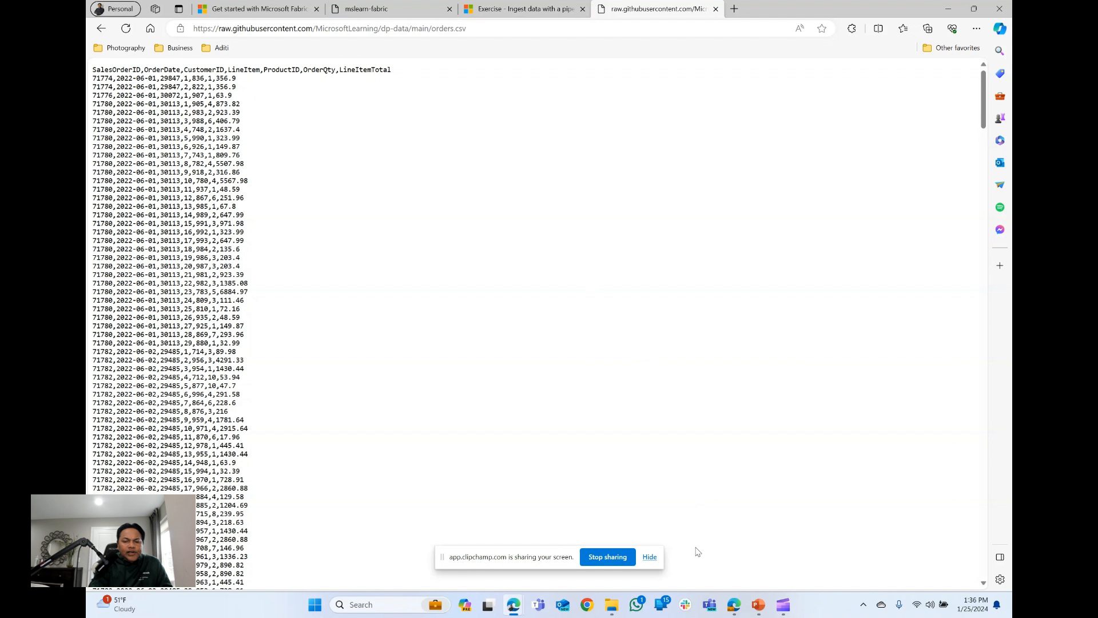
{"action": "left_click", "coordinate": [735, 604]}
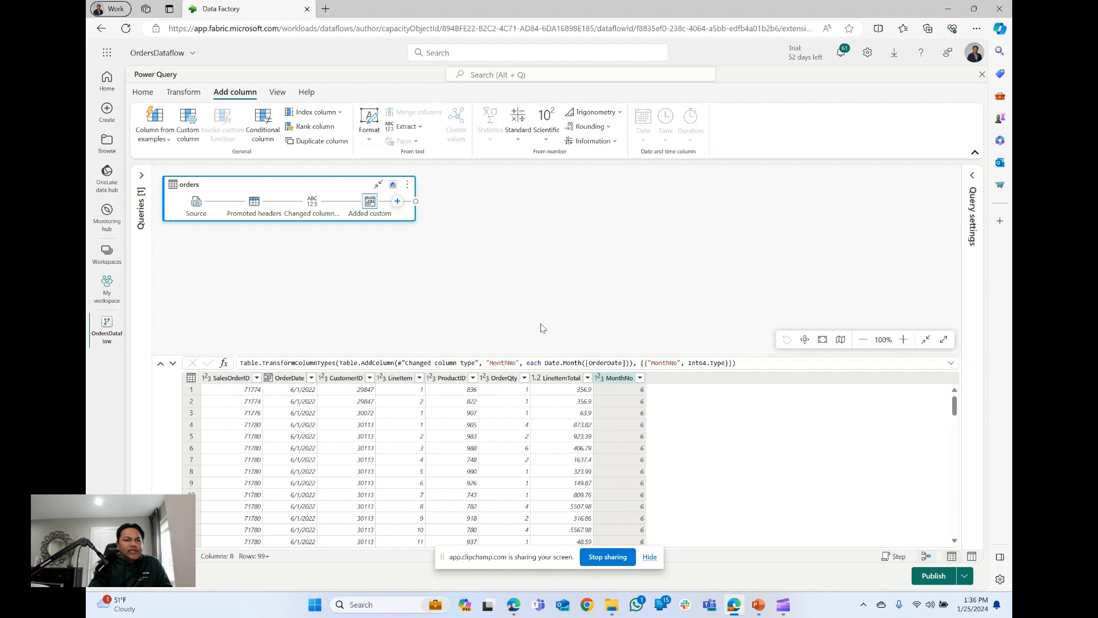
Turn the orders query's step script off and display the full query script instead
{"action": "left_click", "coordinate": [140, 94]}
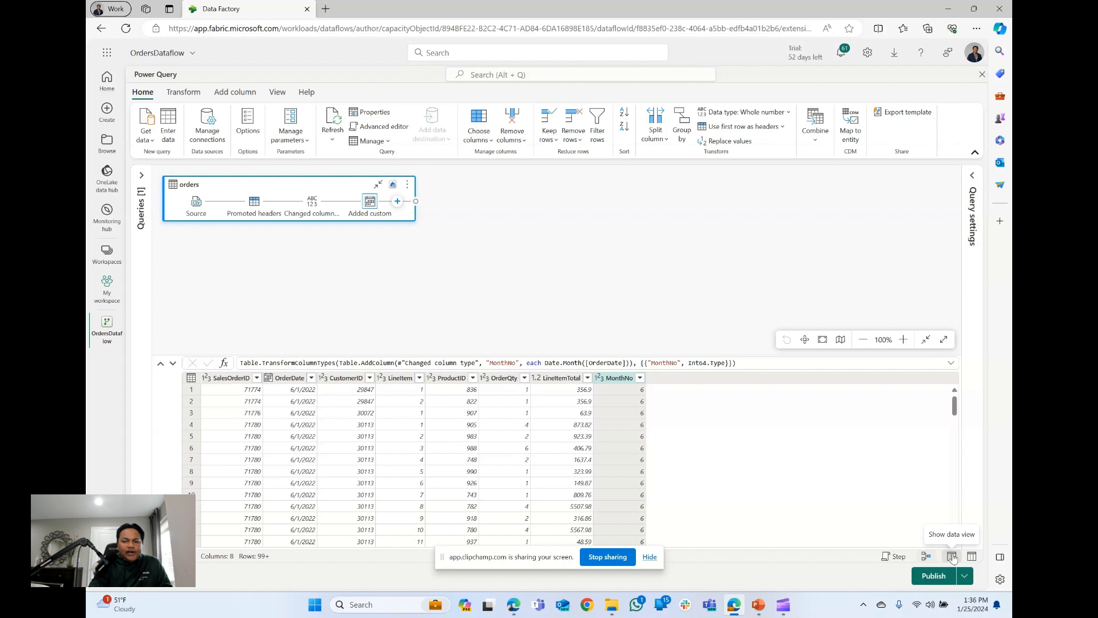
{"action": "left_click", "coordinate": [888, 559]}
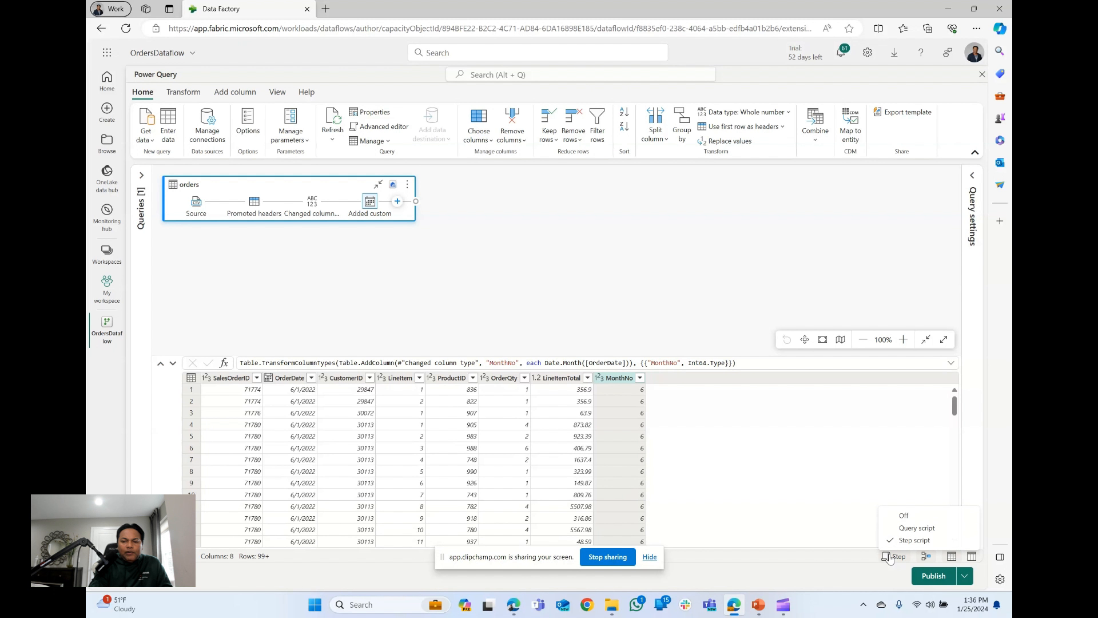
{"action": "left_click", "coordinate": [902, 515]}
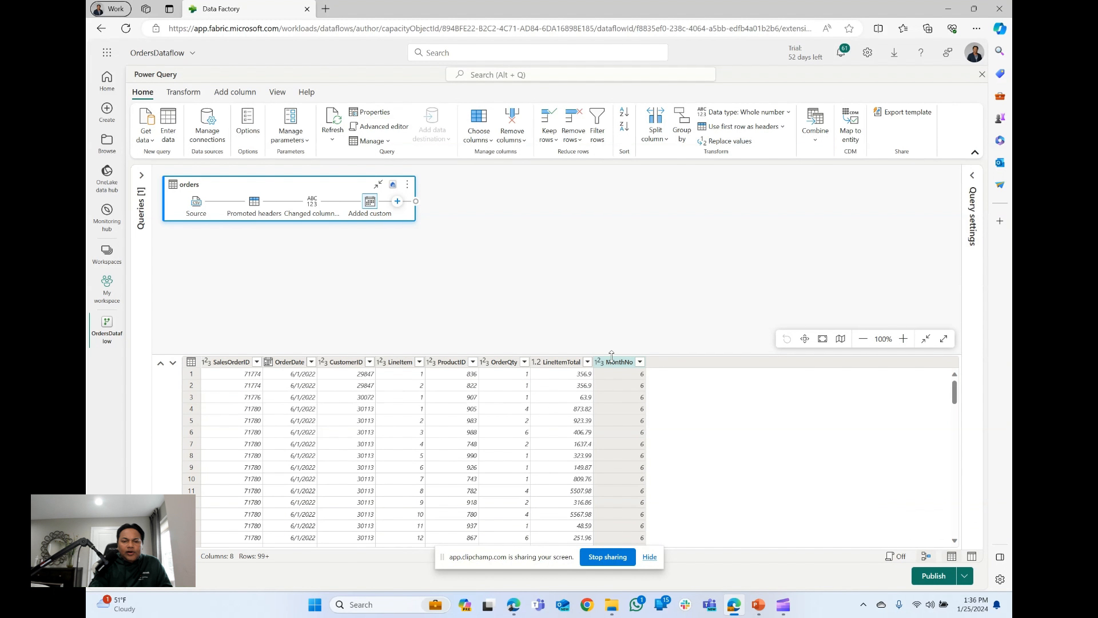
{"action": "left_click", "coordinate": [890, 560]}
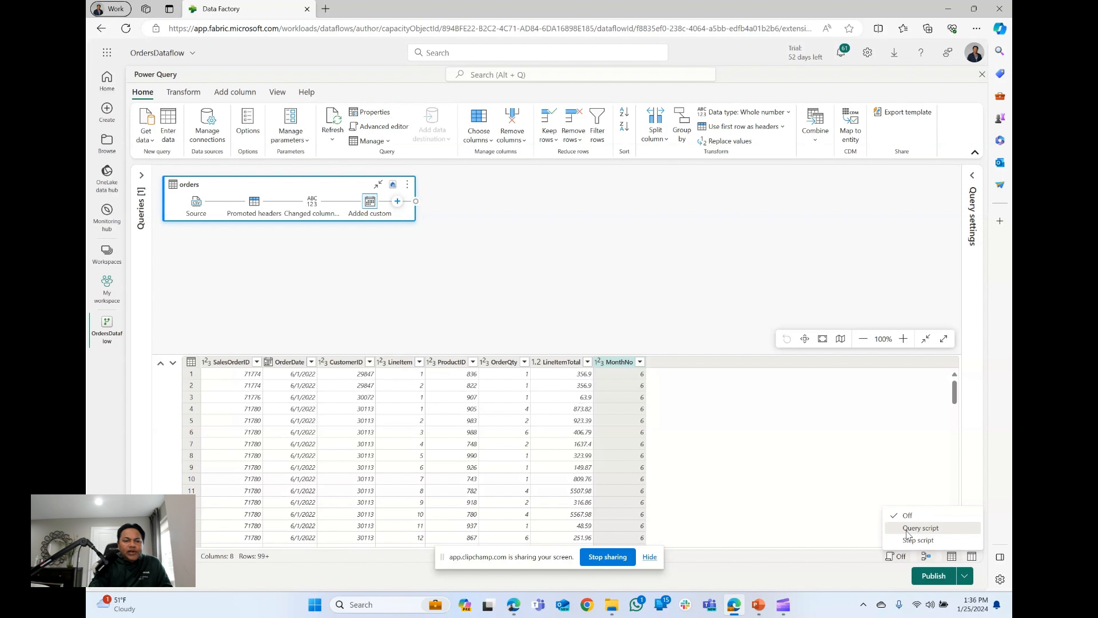
{"action": "left_click", "coordinate": [919, 528]}
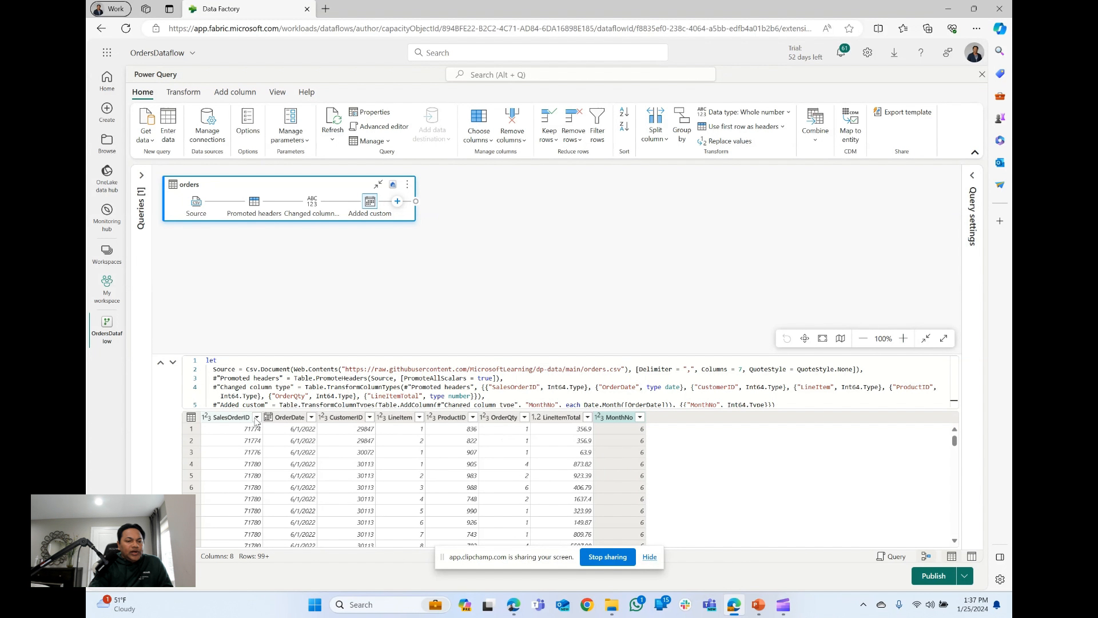
Inspect the filter options of the SalesOrderID column and the data type choices for SalesOrderID and OrderDate
{"action": "left_click", "coordinate": [256, 418]}
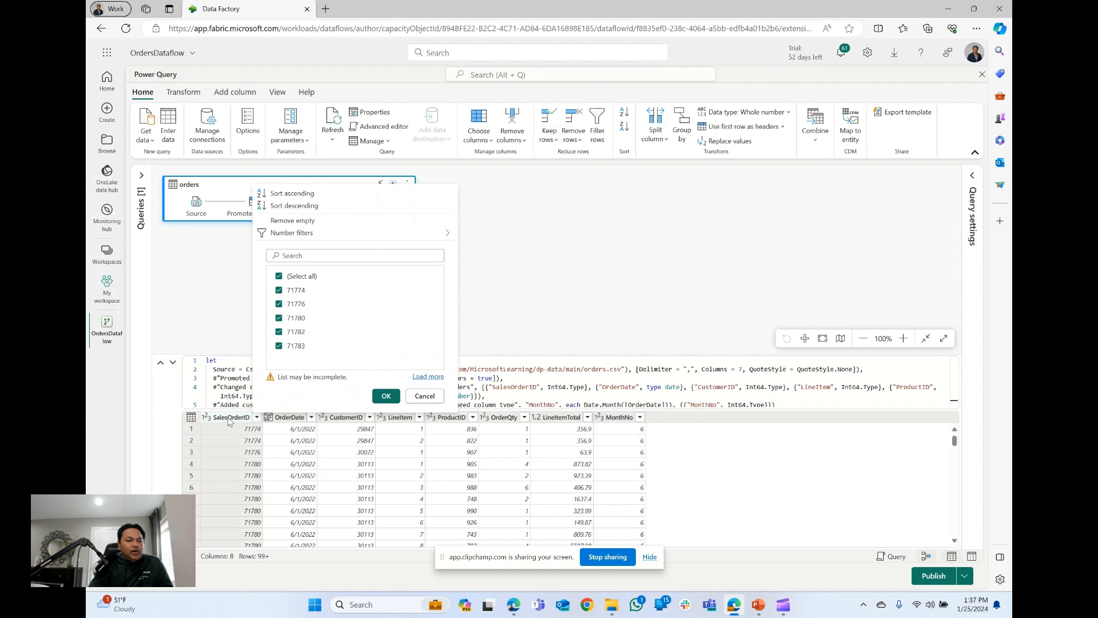
{"action": "left_click", "coordinate": [231, 420]}
{"action": "left_click", "coordinate": [205, 418]}
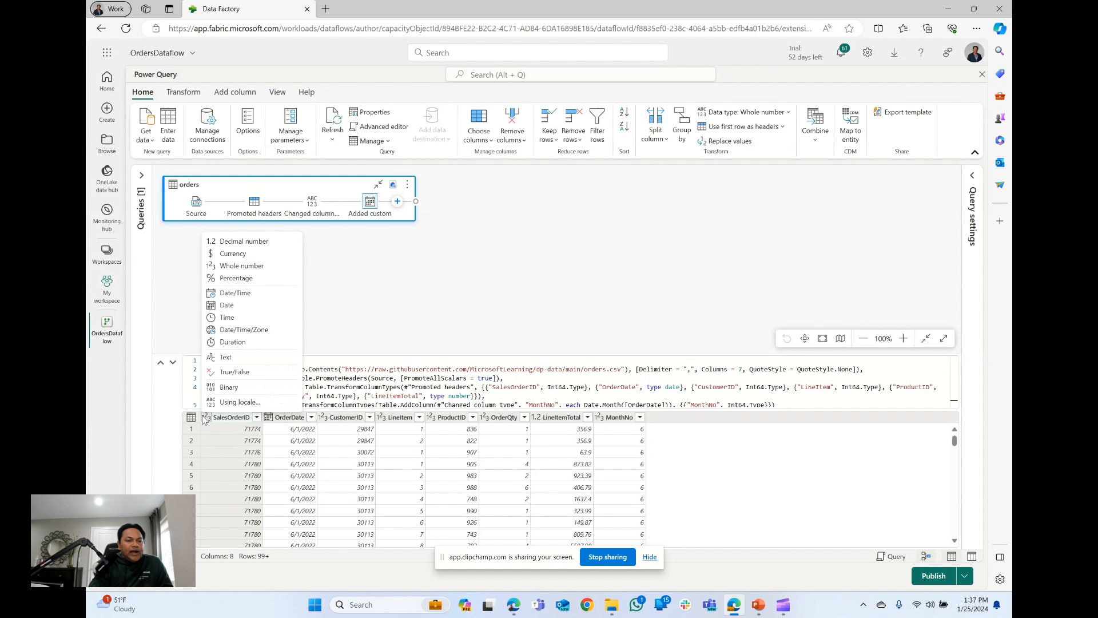
{"action": "left_click", "coordinate": [268, 418]}
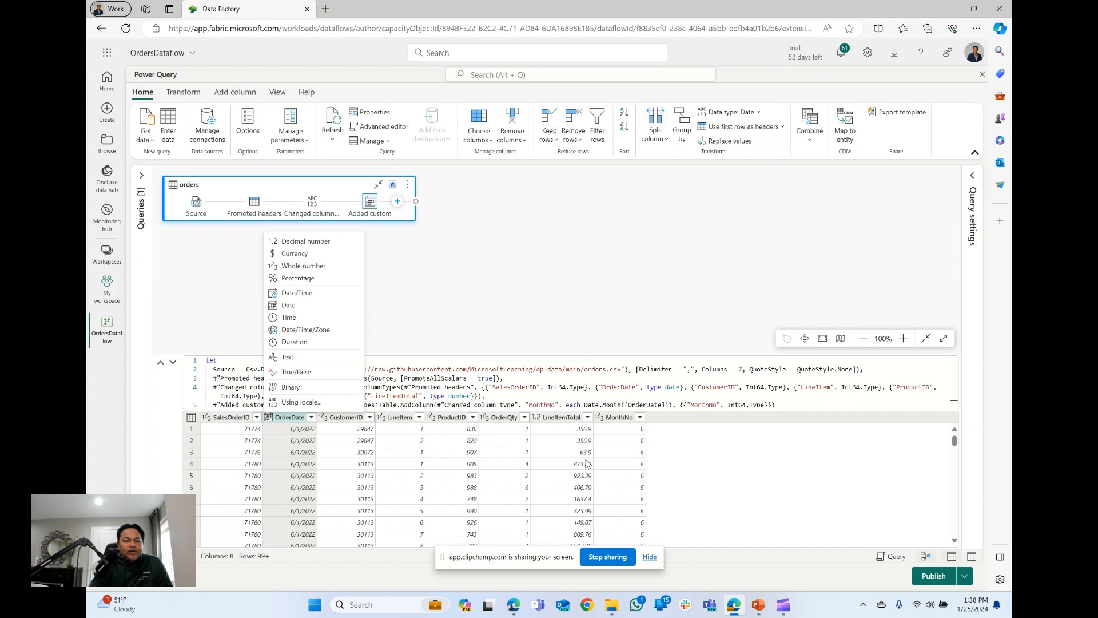
{"action": "left_click", "coordinate": [639, 270]}
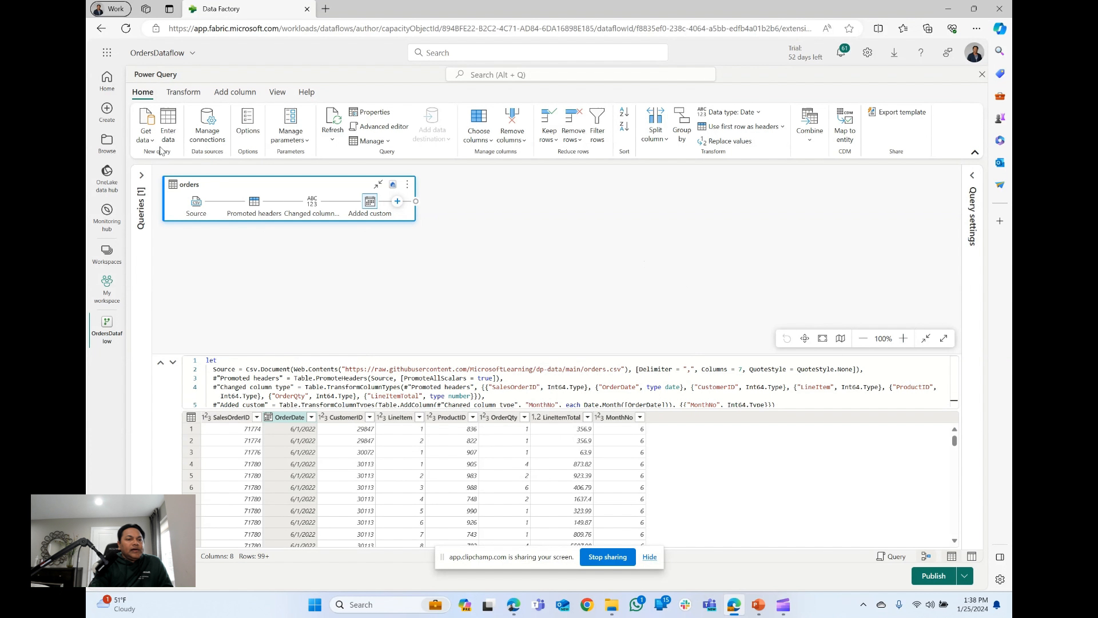
Review the Custom column dialog for the orders query and close it without adding a column
{"action": "left_click", "coordinate": [231, 94]}
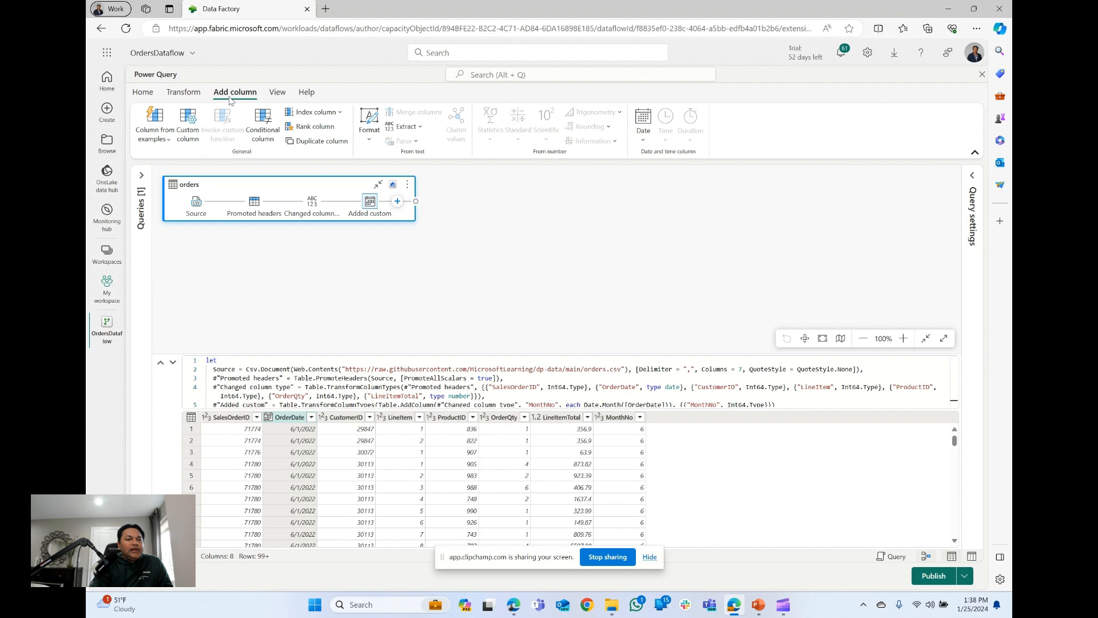
{"action": "left_click", "coordinate": [187, 144]}
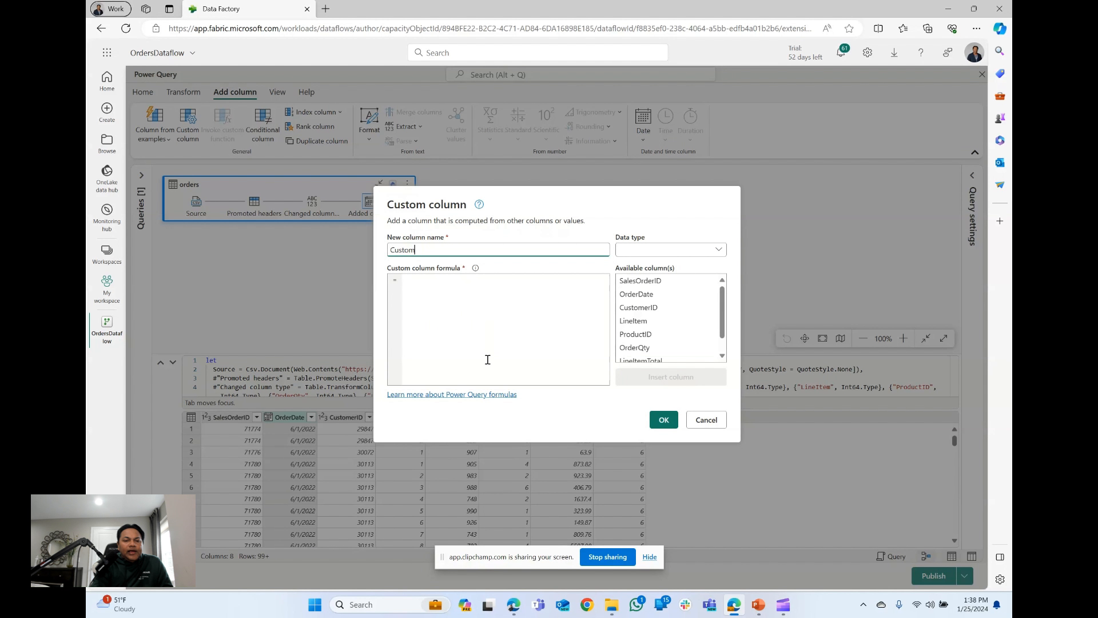
{"action": "left_click", "coordinate": [715, 422]}
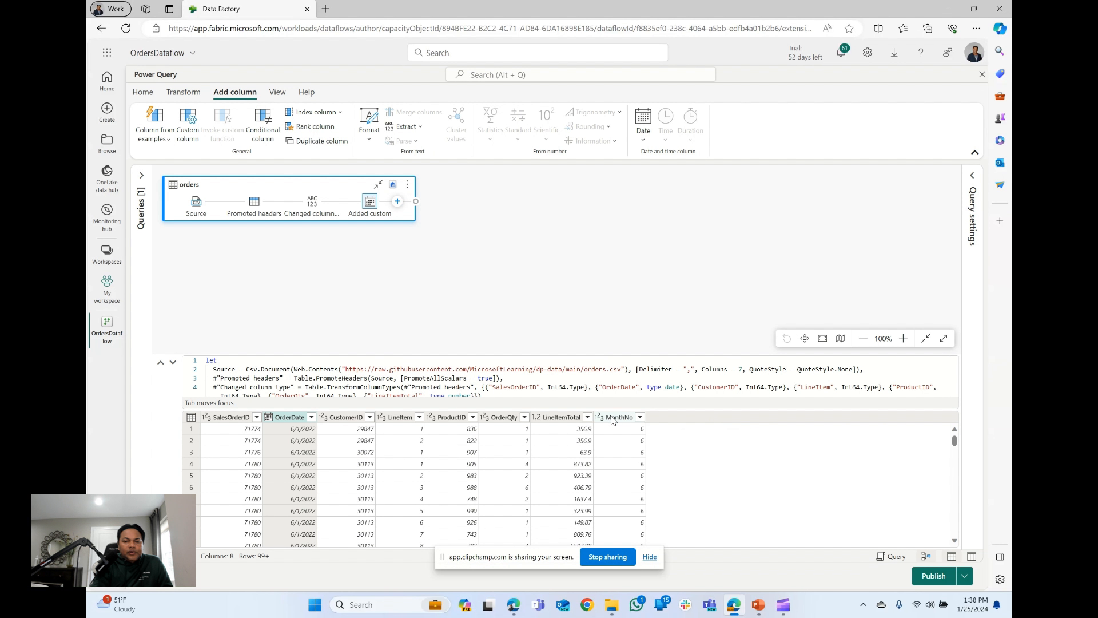
Display only the step script for the orders query and examine the MonthNo column's formula and values
{"action": "left_click", "coordinate": [616, 417]}
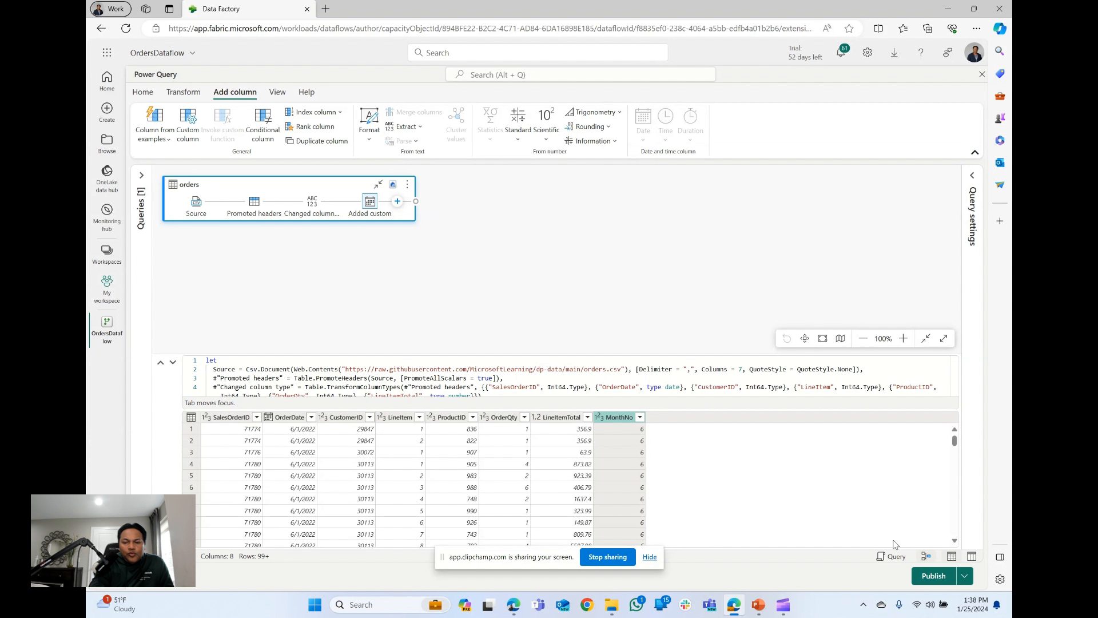
{"action": "left_click", "coordinate": [889, 559]}
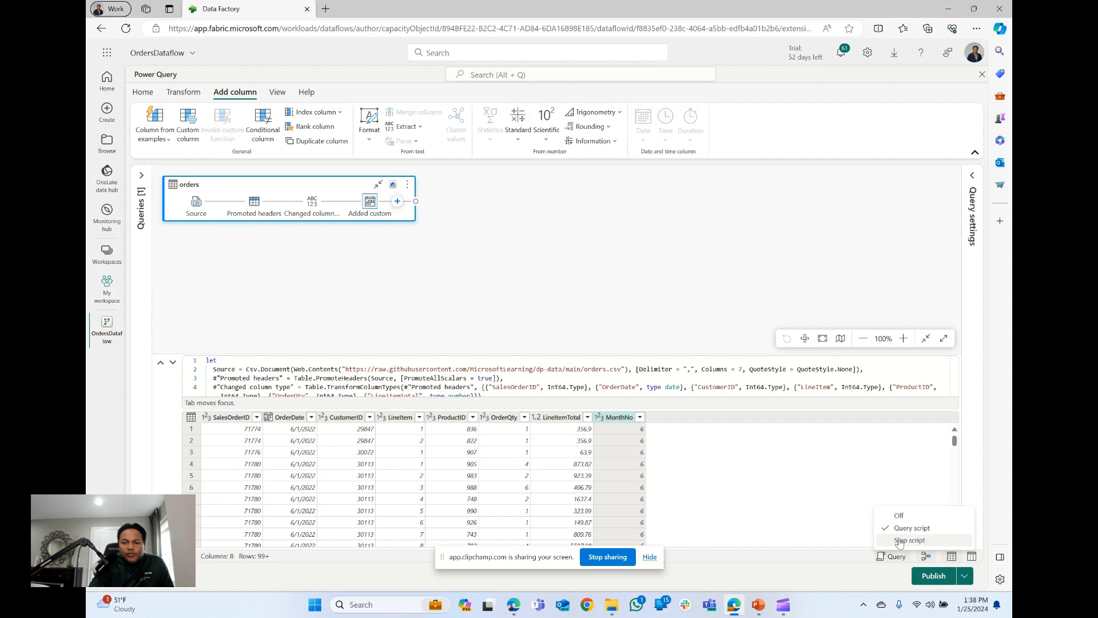
{"action": "left_click", "coordinate": [900, 541]}
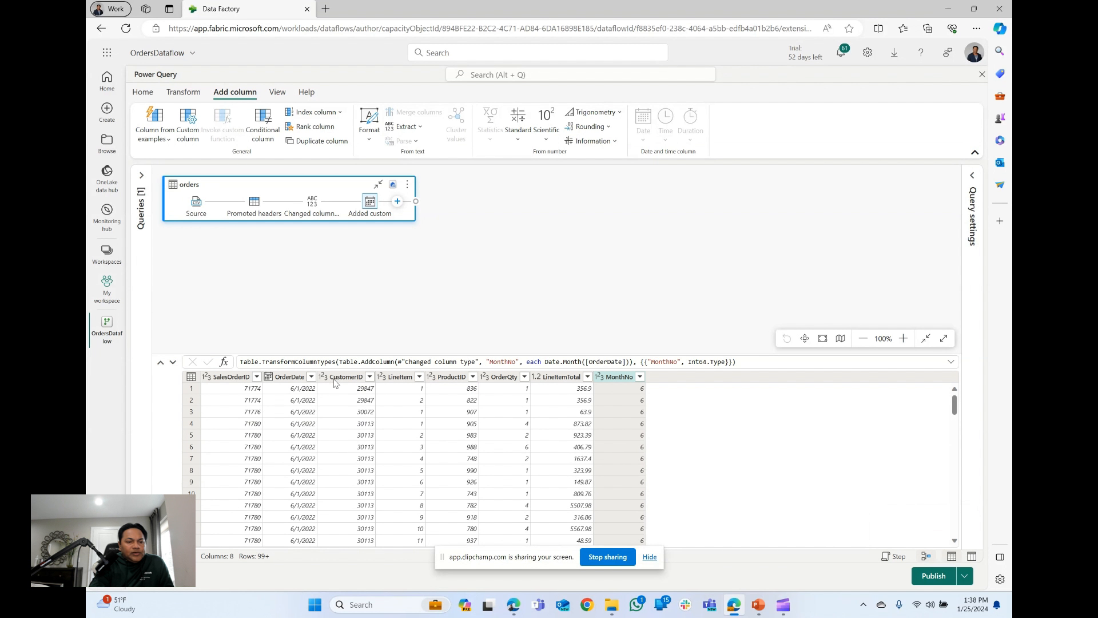
{"action": "left_click", "coordinate": [622, 389]}
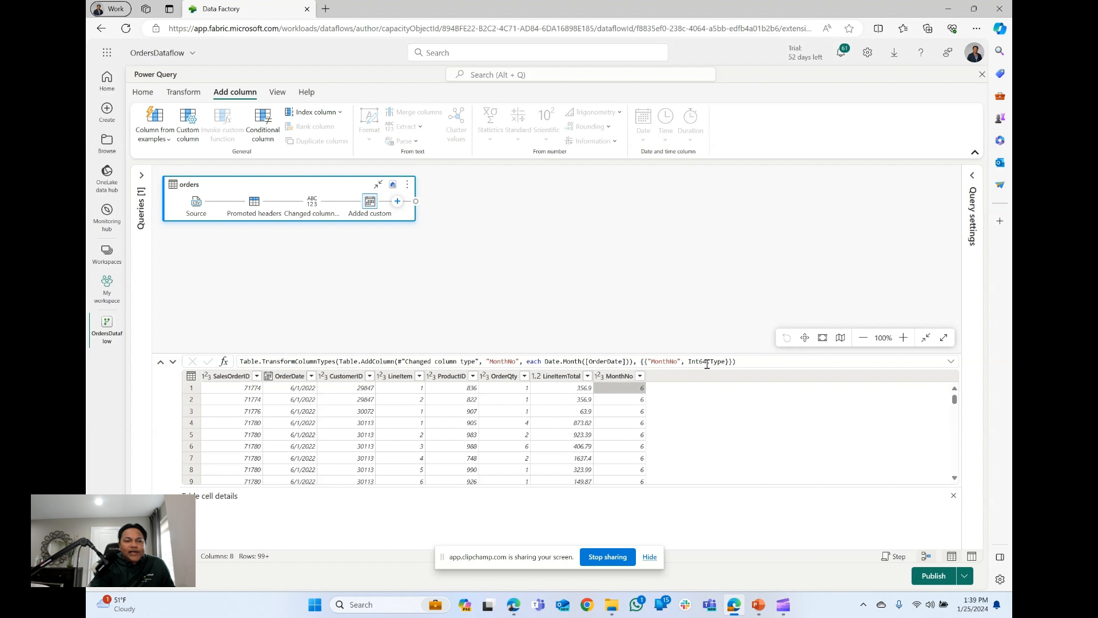
Review the orders query in schema view and inspect its transformation steps in diagram view
{"action": "left_click", "coordinate": [924, 558]}
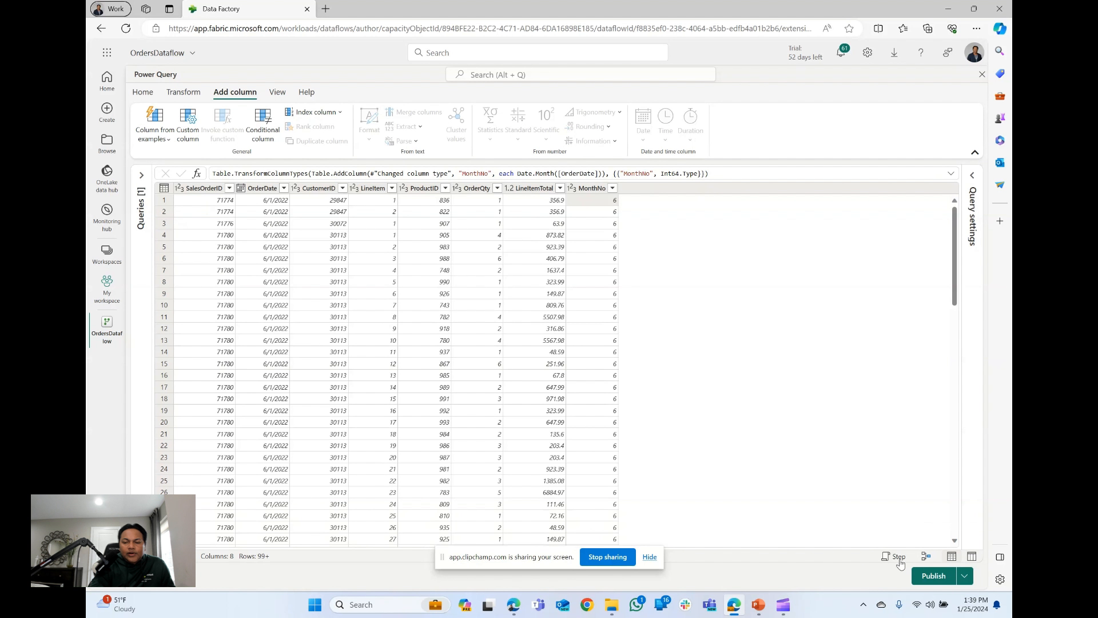
{"action": "left_click", "coordinate": [972, 557]}
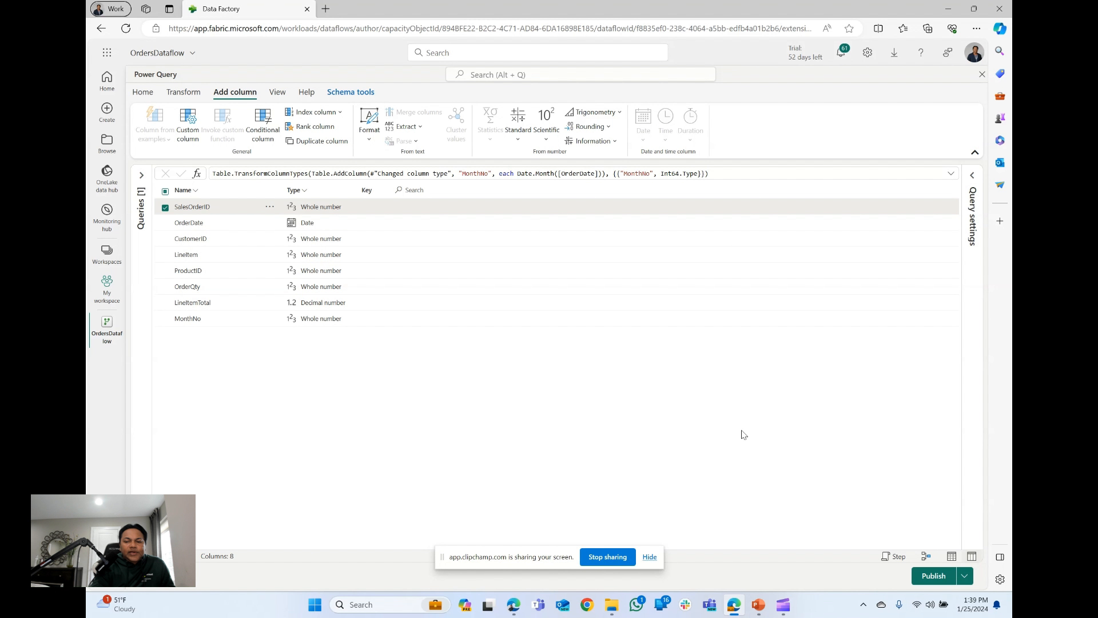
{"action": "left_click", "coordinate": [928, 557]}
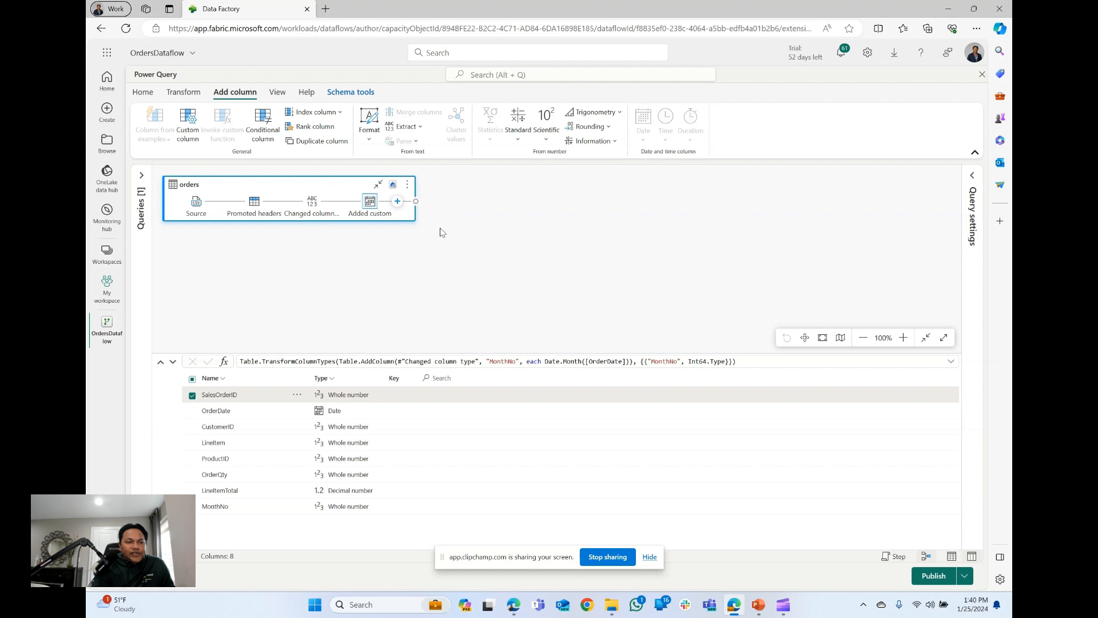
{"action": "mouse_move", "coordinate": [199, 207]}
{"action": "mouse_move", "coordinate": [255, 207]}
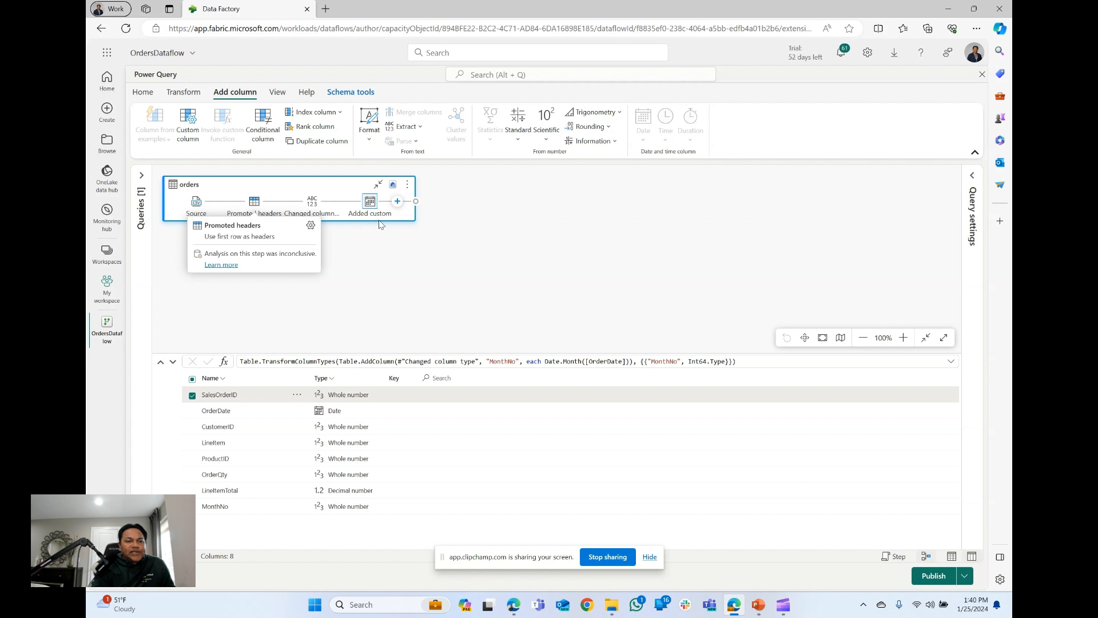
{"action": "mouse_move", "coordinate": [314, 205]}
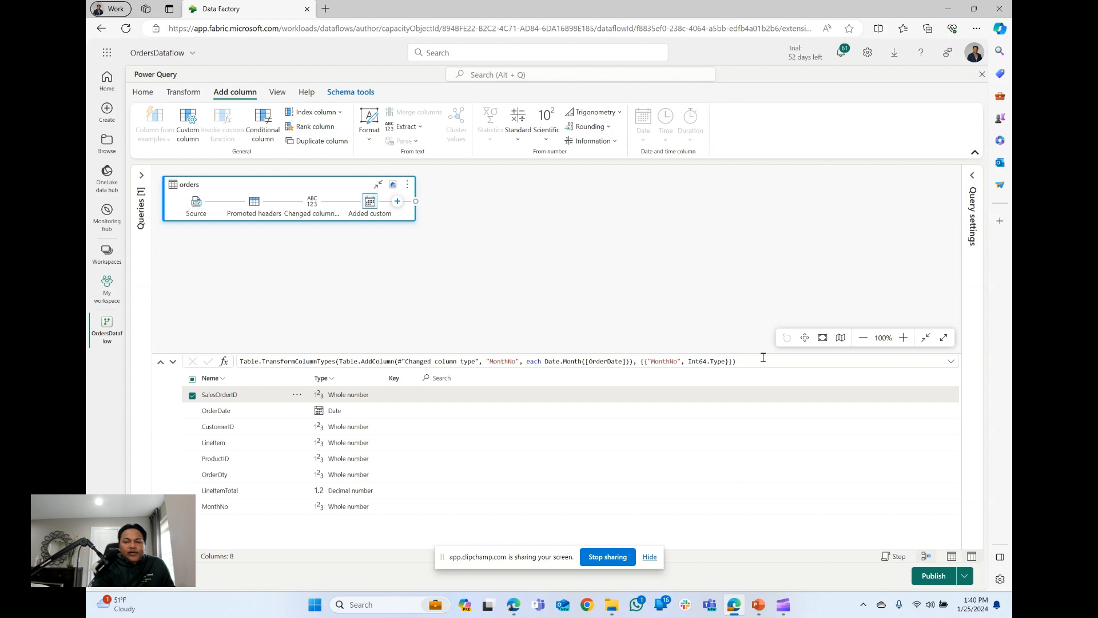
Show the full query script briefly, return to data view, and hide both the diagram view and the script
{"action": "left_click", "coordinate": [897, 558]}
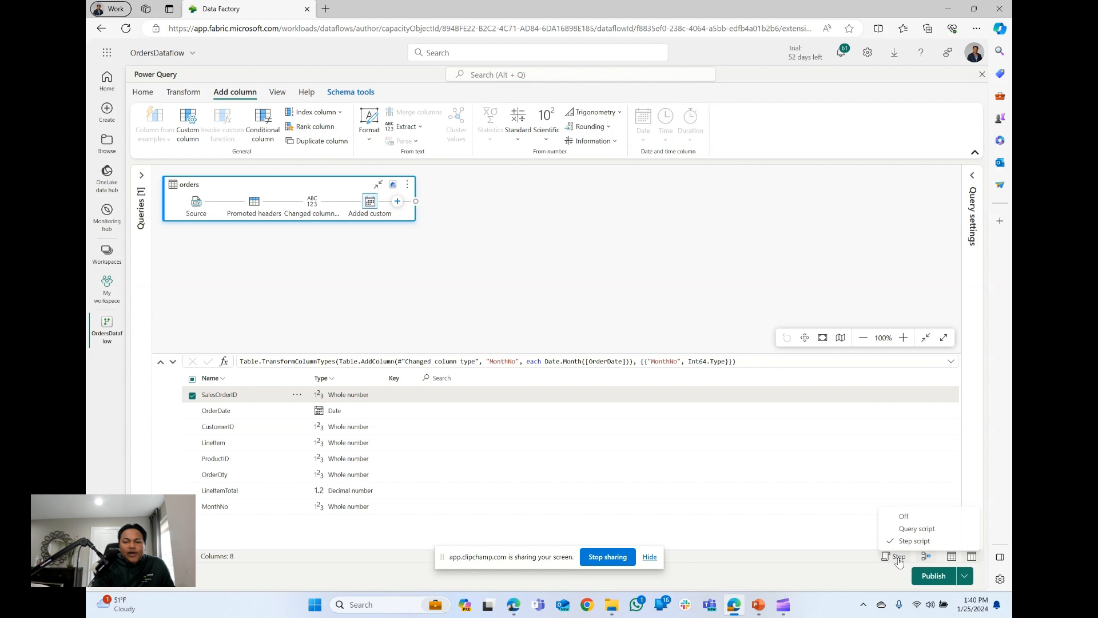
{"action": "key", "text": "Return"}
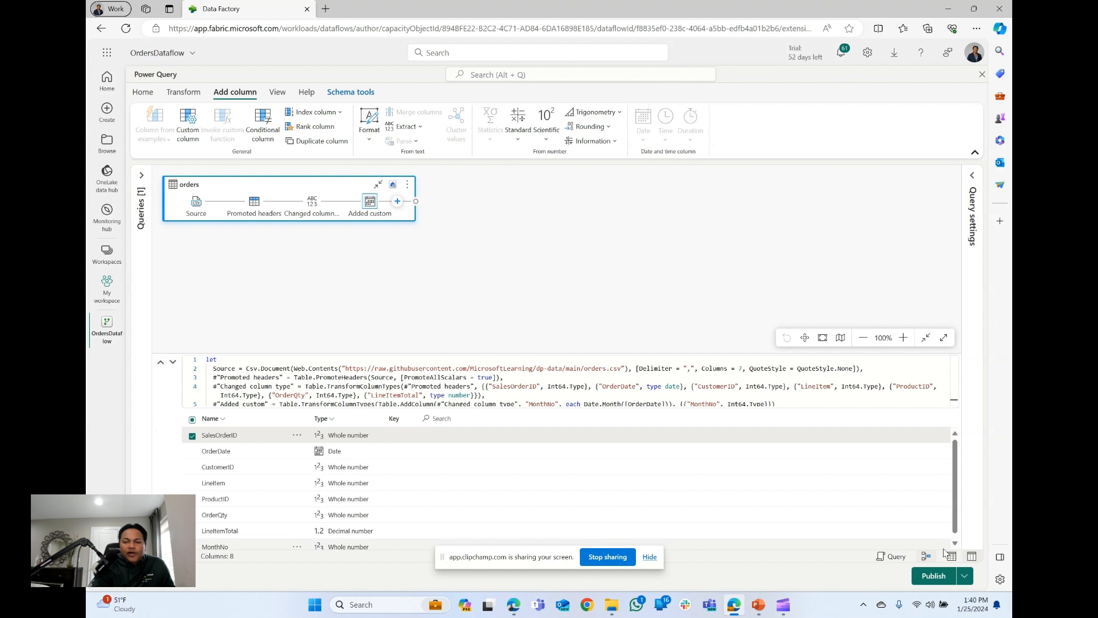
{"action": "left_click", "coordinate": [952, 557]}
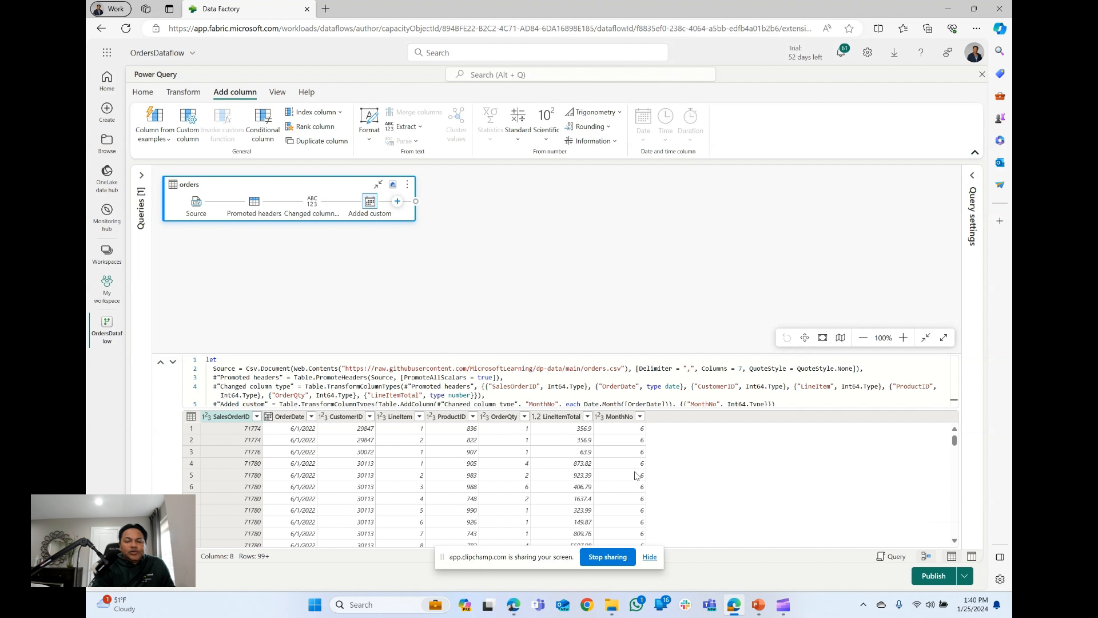
{"action": "left_click", "coordinate": [927, 556]}
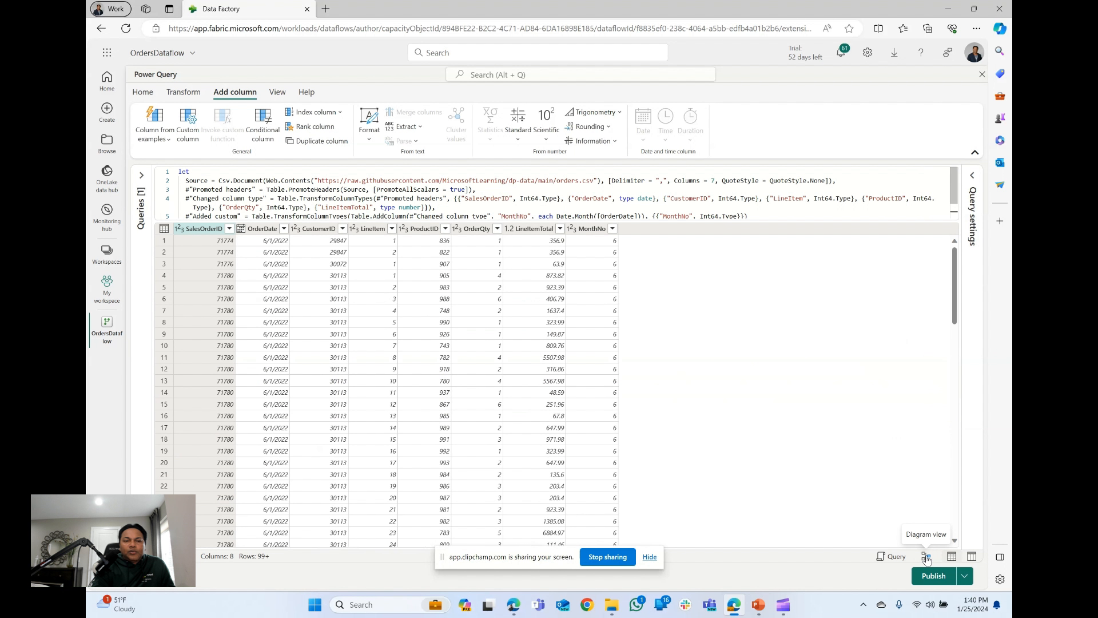
{"action": "left_click", "coordinate": [892, 558]}
{"action": "left_click", "coordinate": [900, 517]}
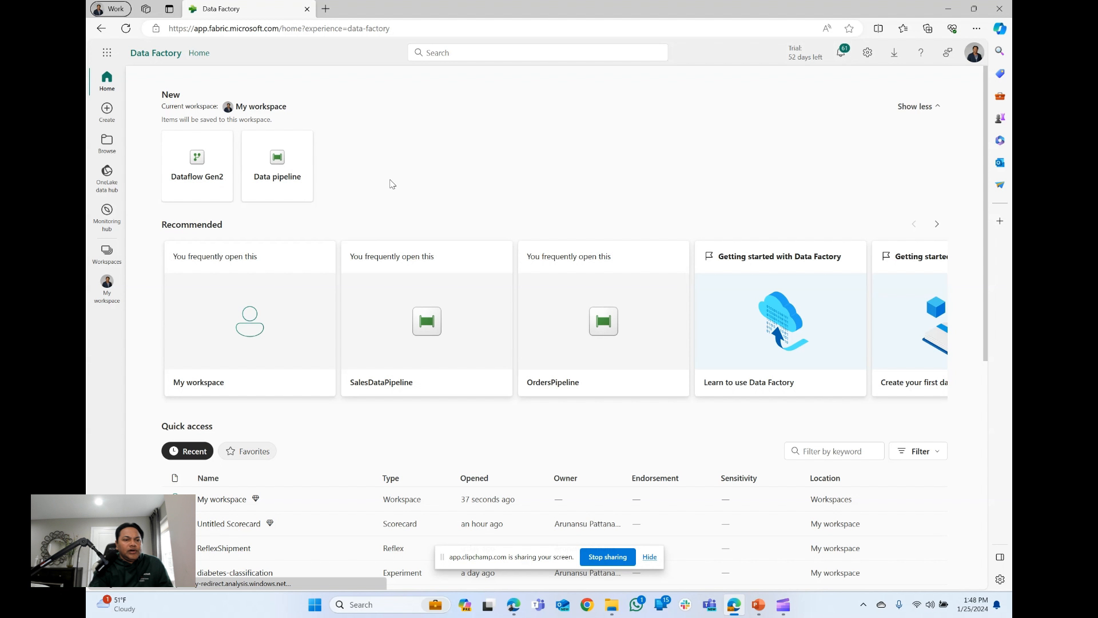
Create a data pipeline named pipeline1 in My workspace and add a Dataflow activity to it
{"action": "left_click", "coordinate": [288, 180]}
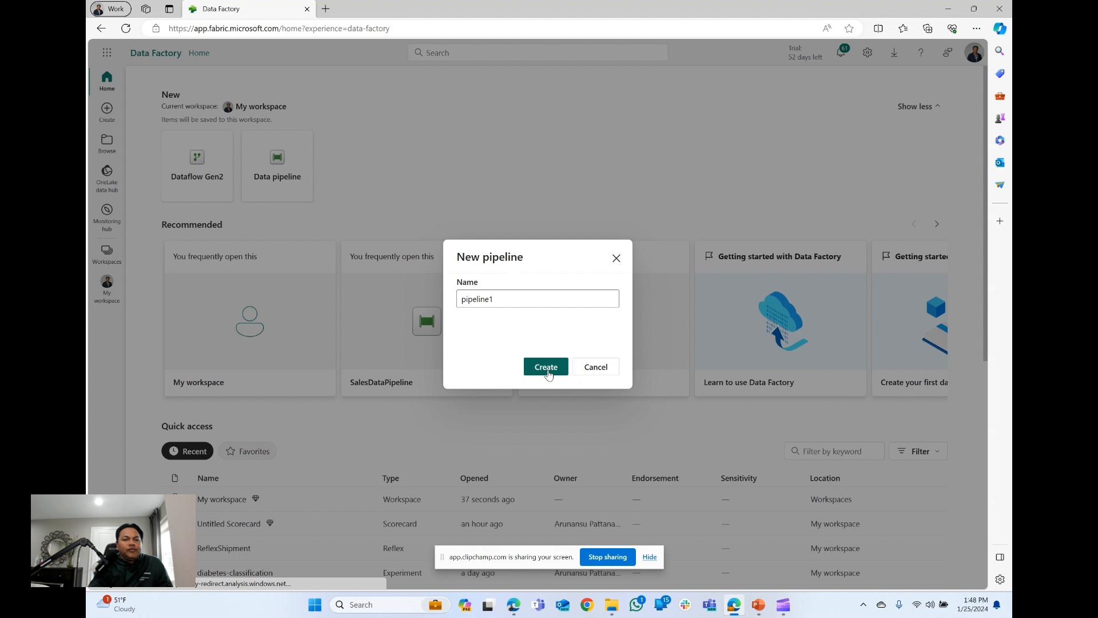
{"action": "left_click", "coordinate": [546, 368]}
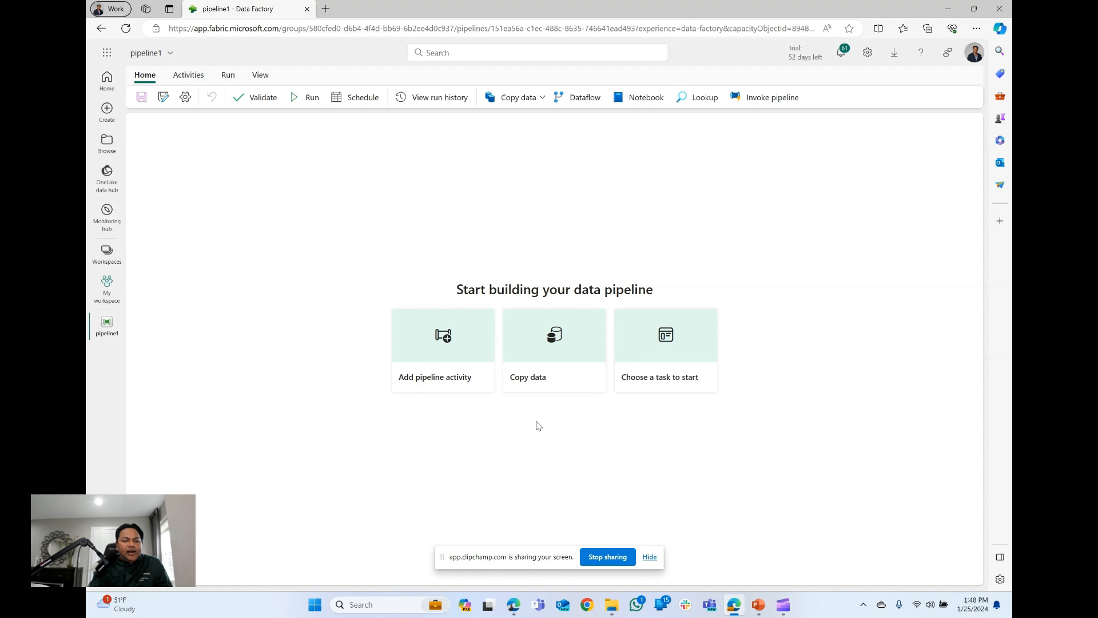
{"action": "left_click", "coordinate": [442, 348]}
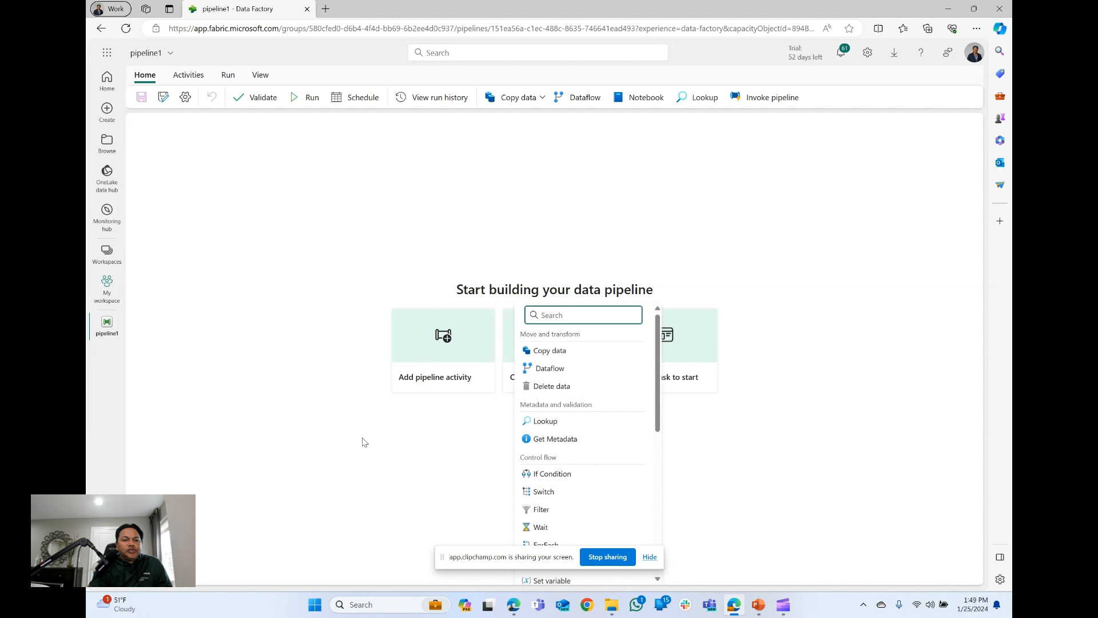
{"action": "left_click", "coordinate": [577, 373]}
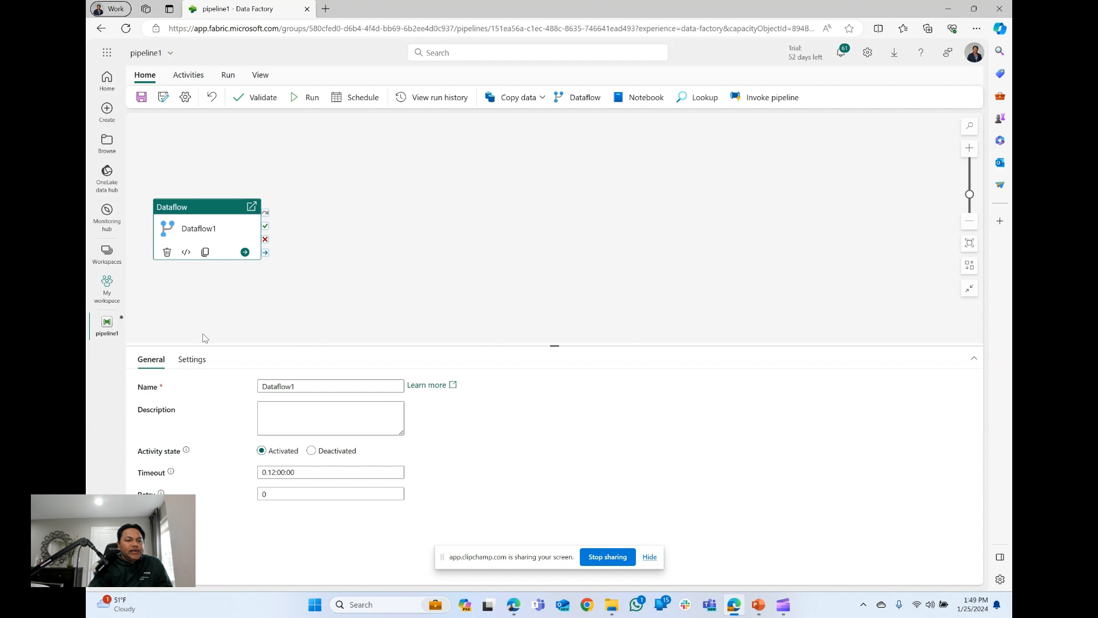
Set the Dataflow activity to use OrdersDataflow from My workspace and move it toward the middle of the canvas
{"action": "left_click", "coordinate": [192, 361]}
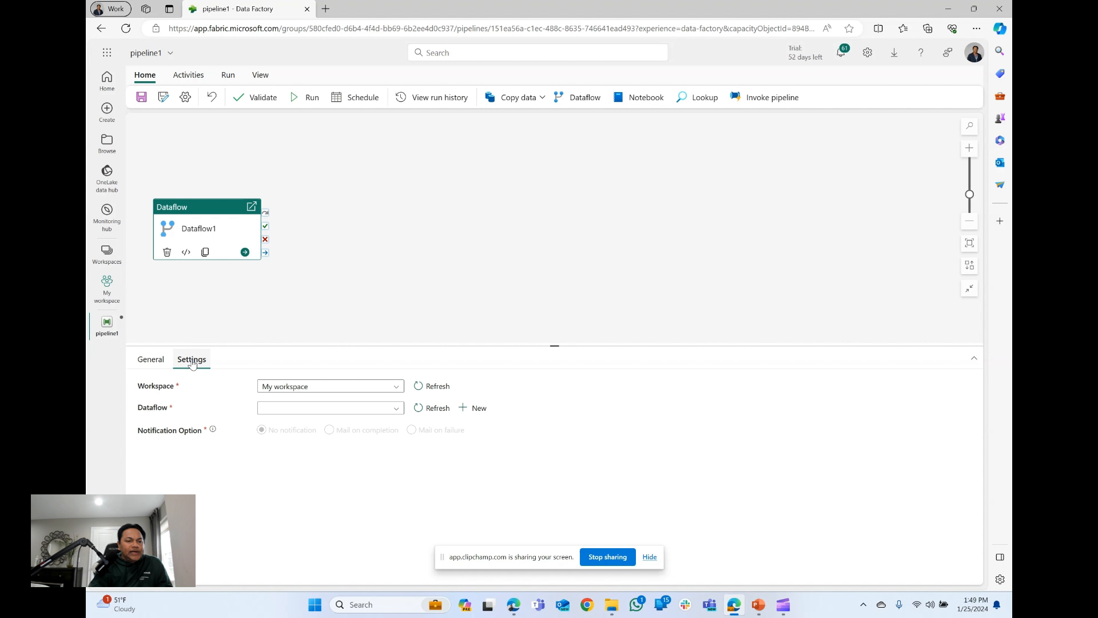
{"action": "left_click", "coordinate": [402, 411]}
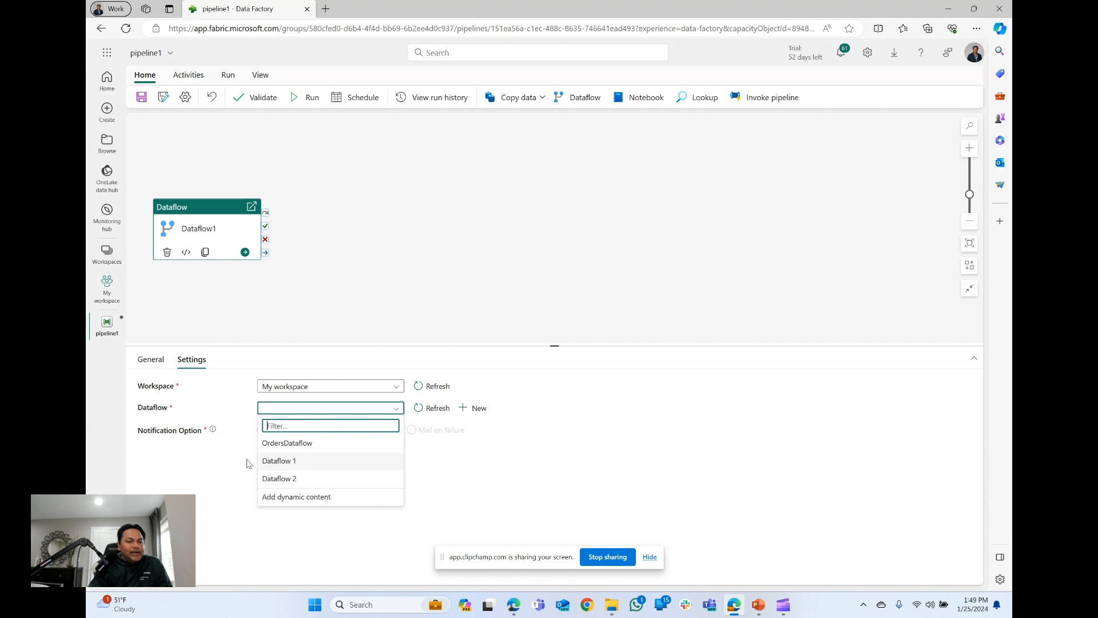
{"action": "left_click", "coordinate": [287, 444]}
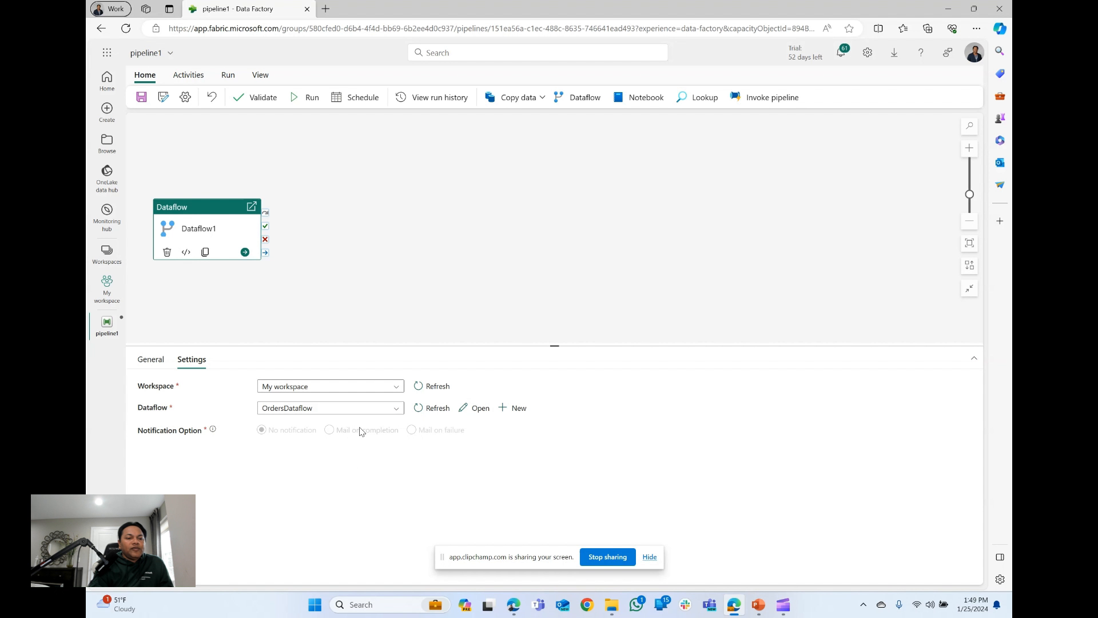
{"action": "left_click_drag", "start_coordinate": [184, 211], "coordinate": [464, 175]}
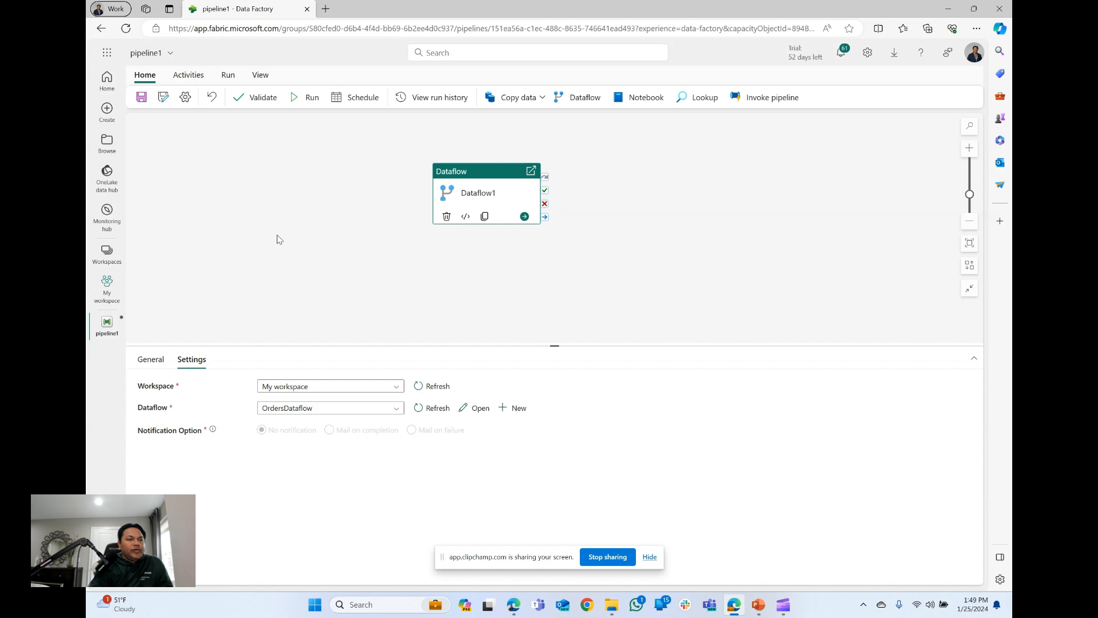
Add a Copy data activity to the pipeline canvas and set its external source connection to SalesDataOnGitHub info
{"action": "left_click", "coordinate": [188, 75]}
{"action": "left_click", "coordinate": [194, 104]}
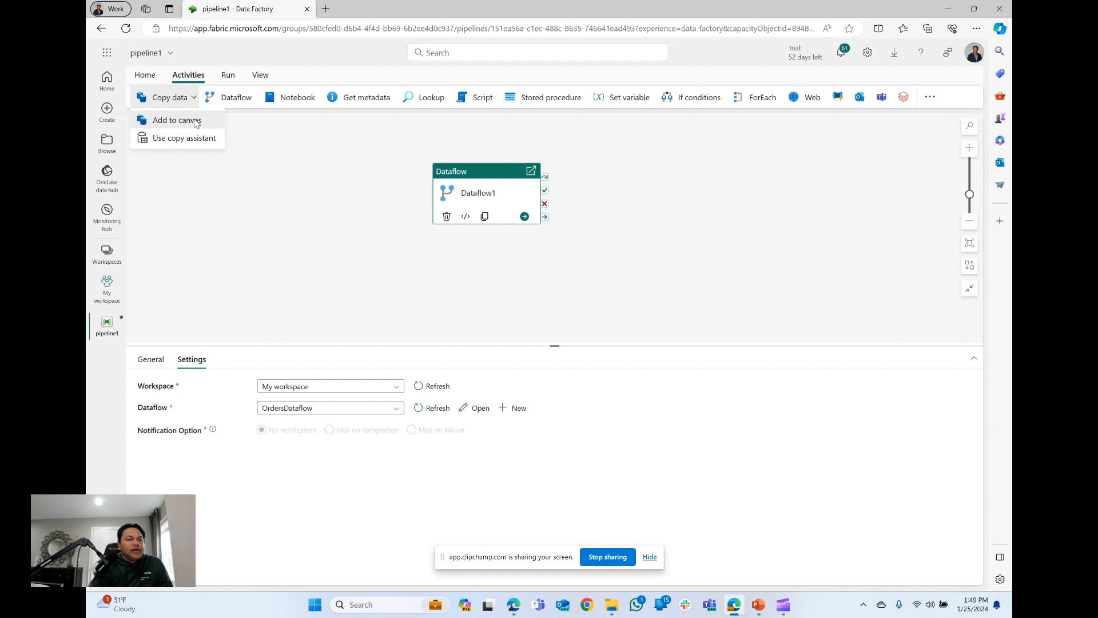
{"action": "left_click", "coordinate": [196, 121]}
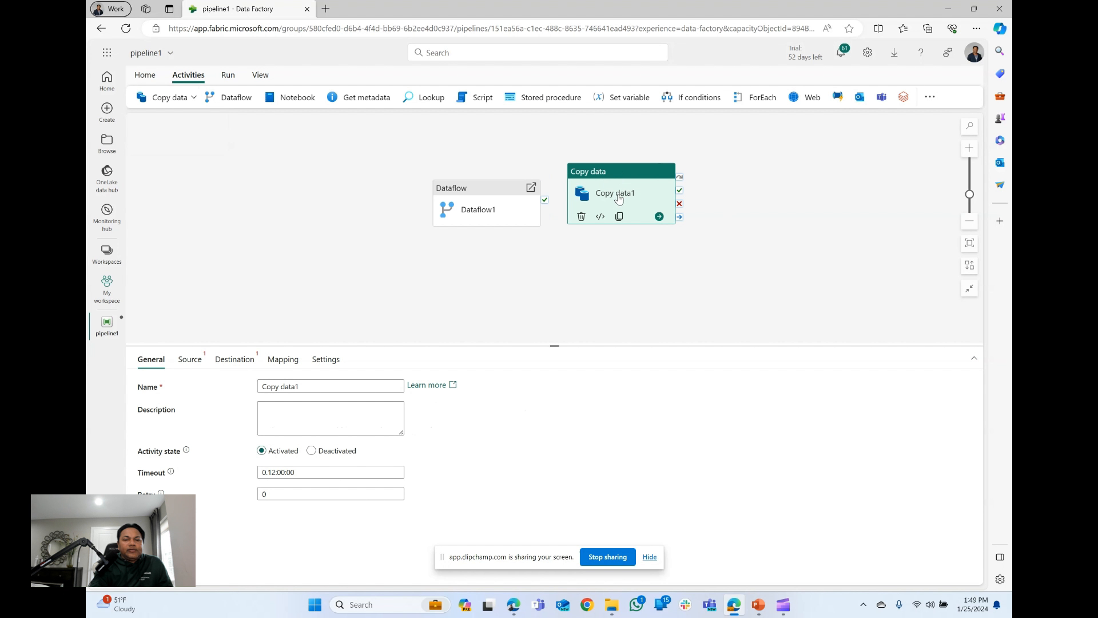
{"action": "left_click", "coordinate": [193, 365]}
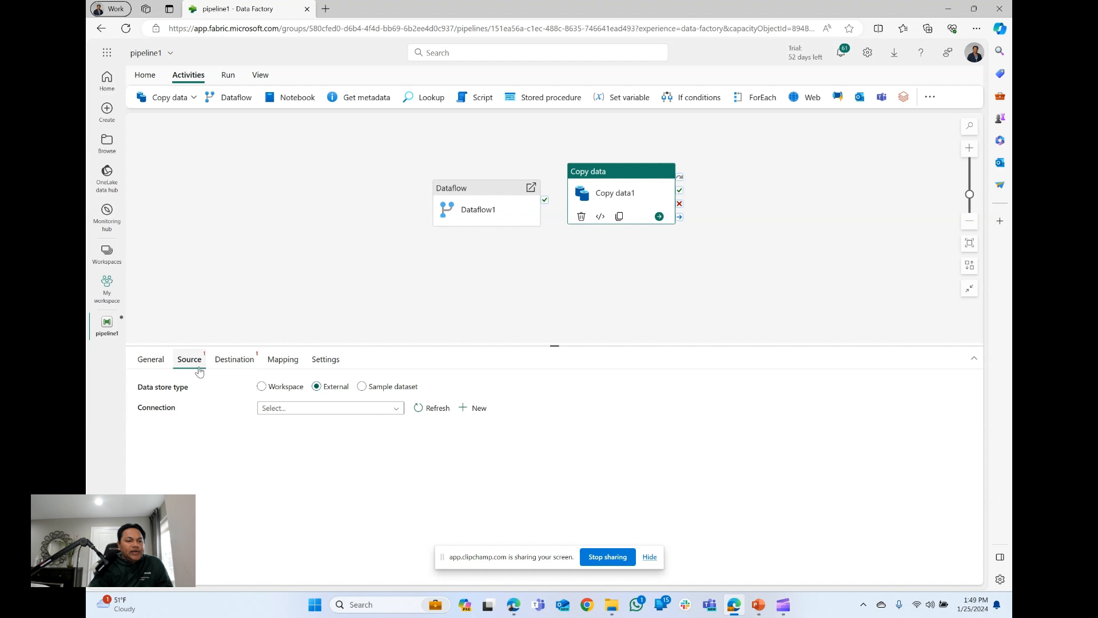
{"action": "left_click", "coordinate": [371, 407]}
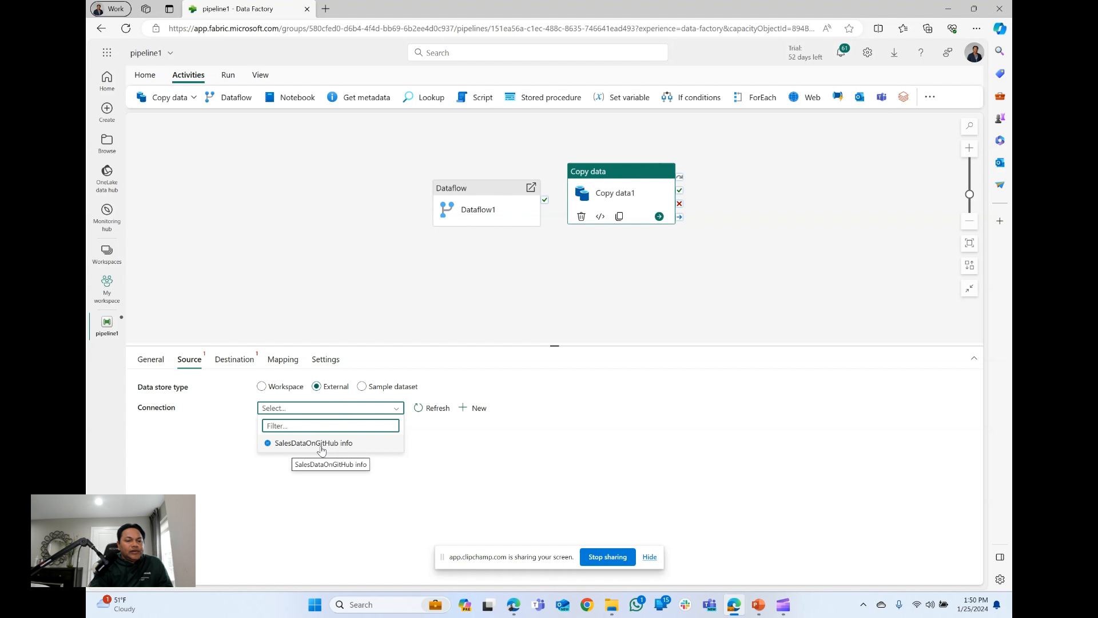
{"action": "left_click", "coordinate": [321, 448]}
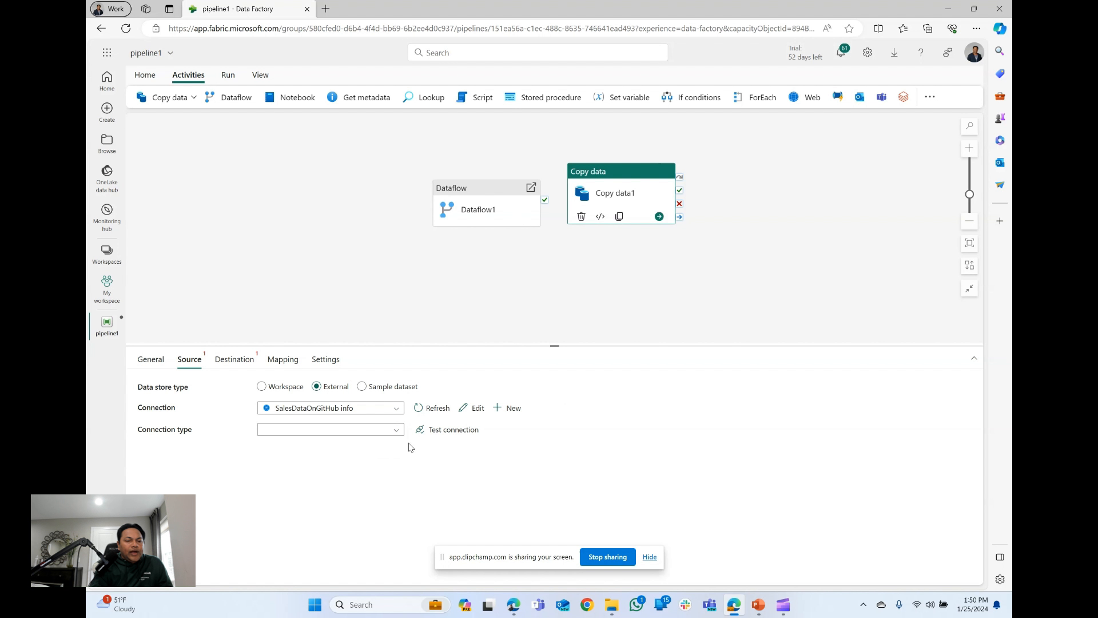
Review the SalesDataOnGitHub info connection details and the File and Database source types available for a new connection, without changing anything
{"action": "left_click", "coordinate": [479, 408]}
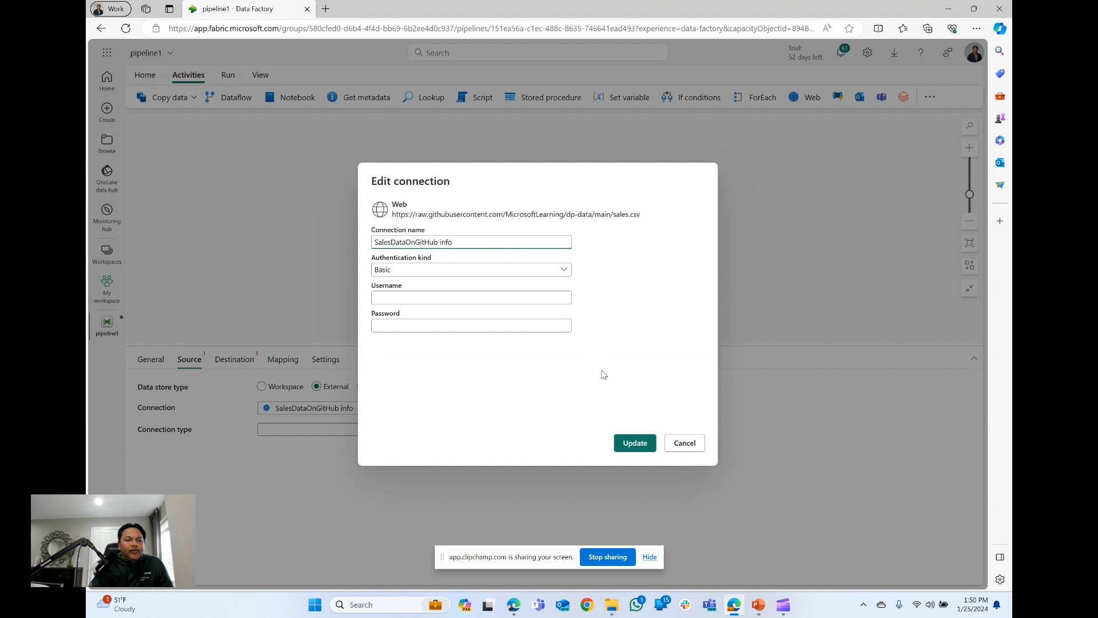
{"action": "left_click", "coordinate": [703, 444]}
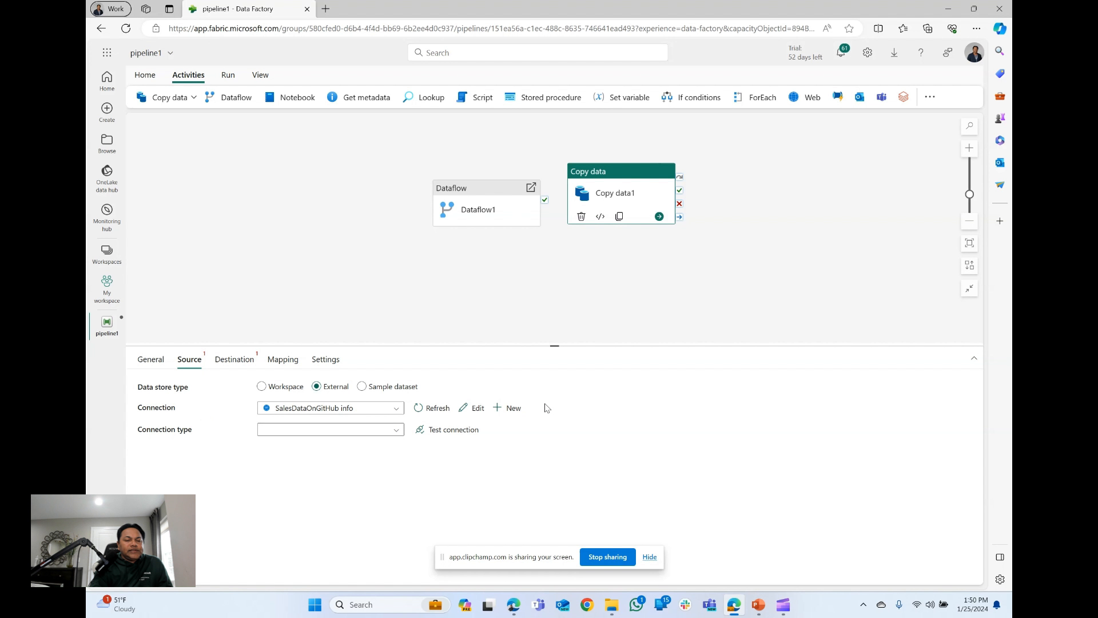
{"action": "left_click", "coordinate": [509, 408]}
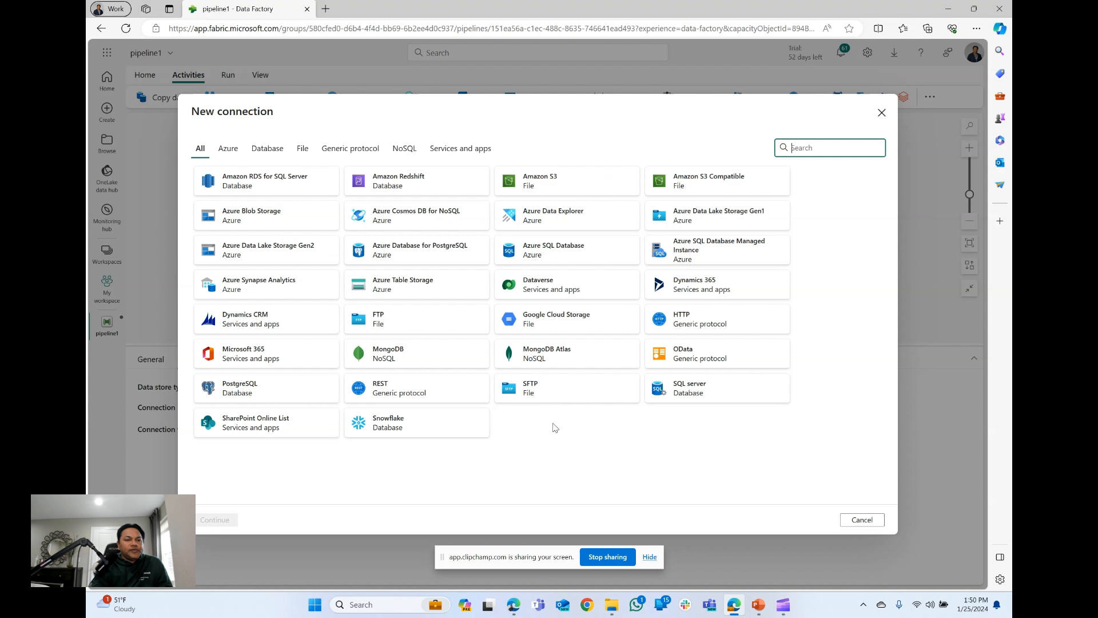
{"action": "left_click", "coordinate": [302, 150]}
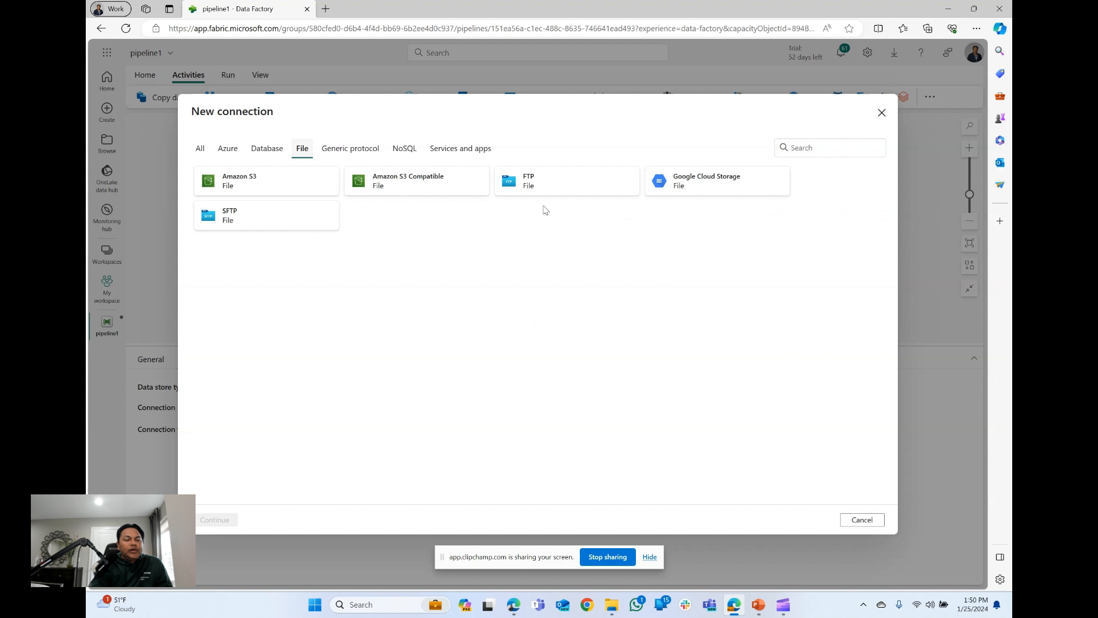
{"action": "left_click", "coordinate": [267, 150]}
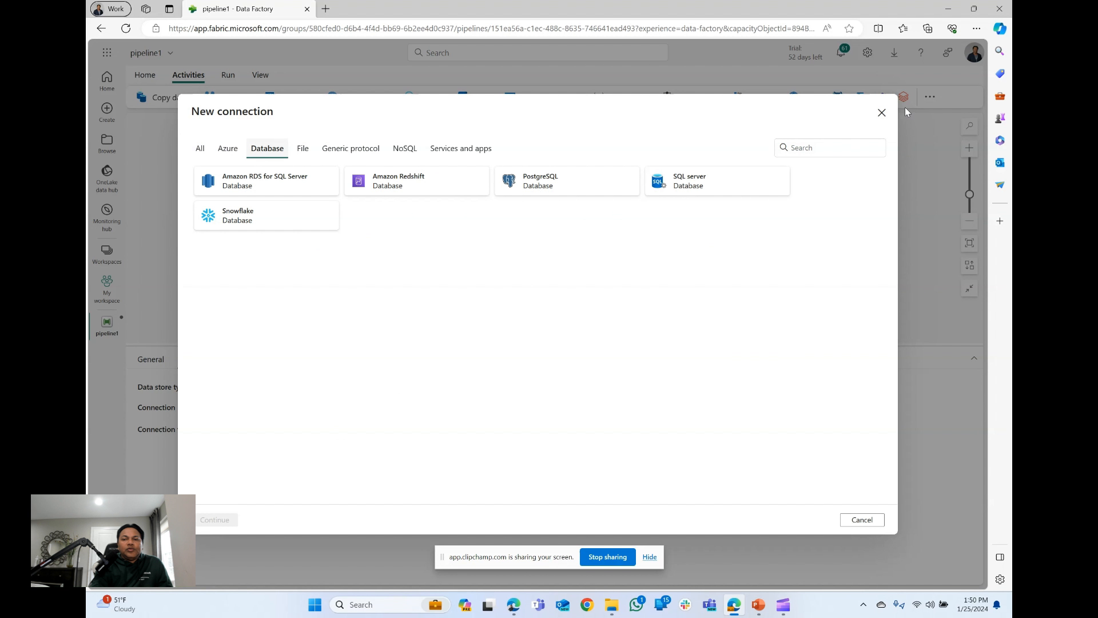
{"action": "left_click", "coordinate": [881, 112]}
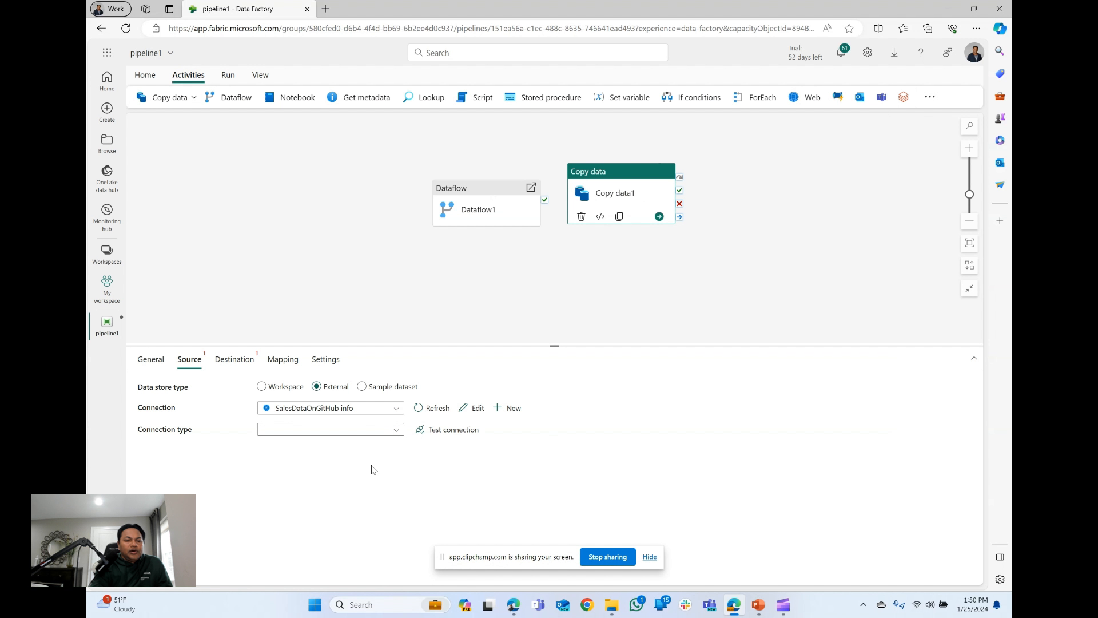
Check which workspace data store types the Copy data activity's destination offers, keeping Lakehouse
{"action": "left_click", "coordinate": [234, 358]}
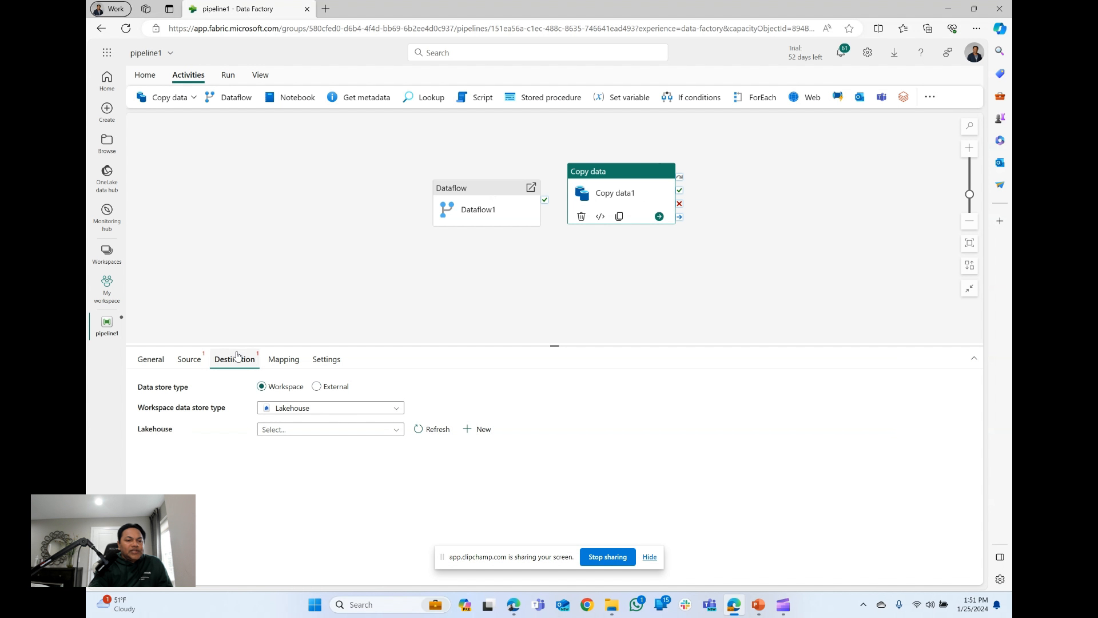
{"action": "left_click", "coordinate": [393, 408]}
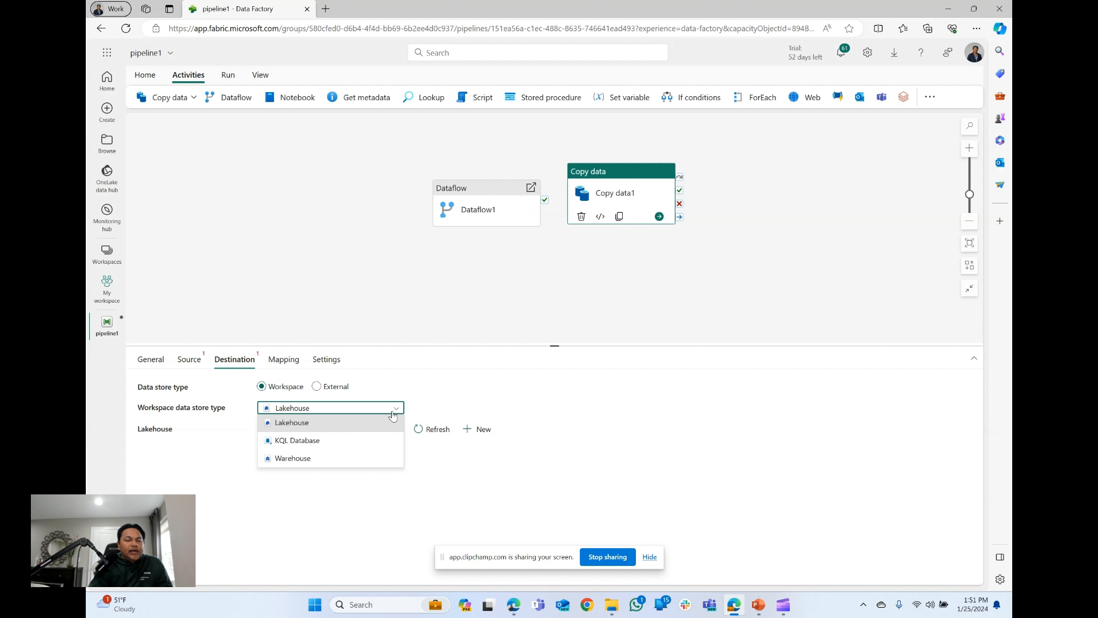
{"action": "left_click", "coordinate": [393, 412]}
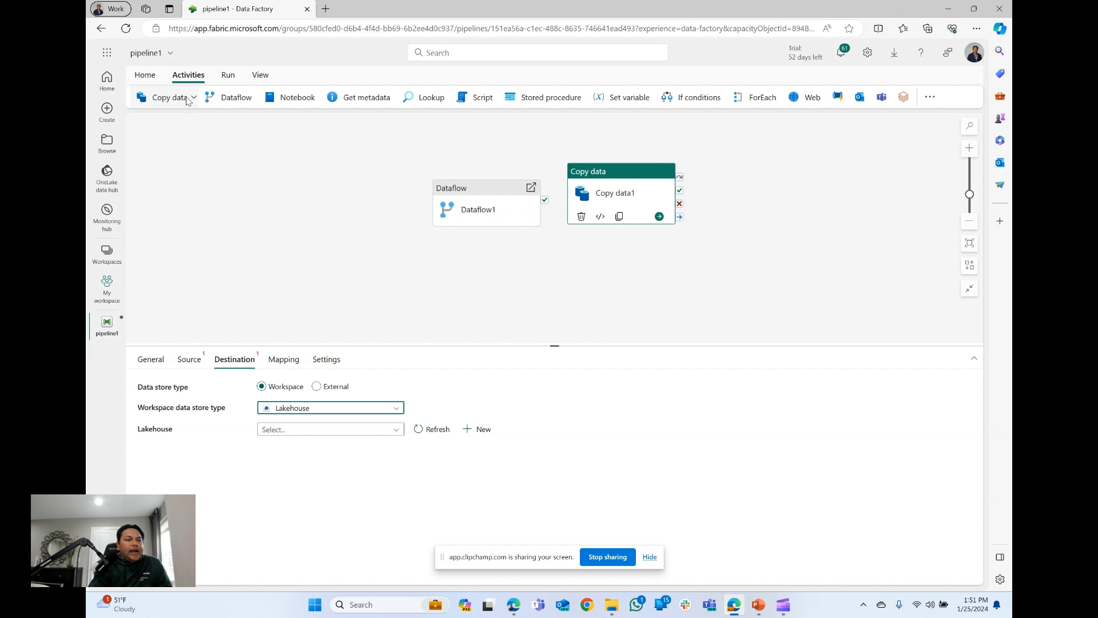
Add a Delete data activity to the pipeline and place it ahead of the Dataflow activity on the canvas
{"action": "left_click", "coordinate": [928, 98]}
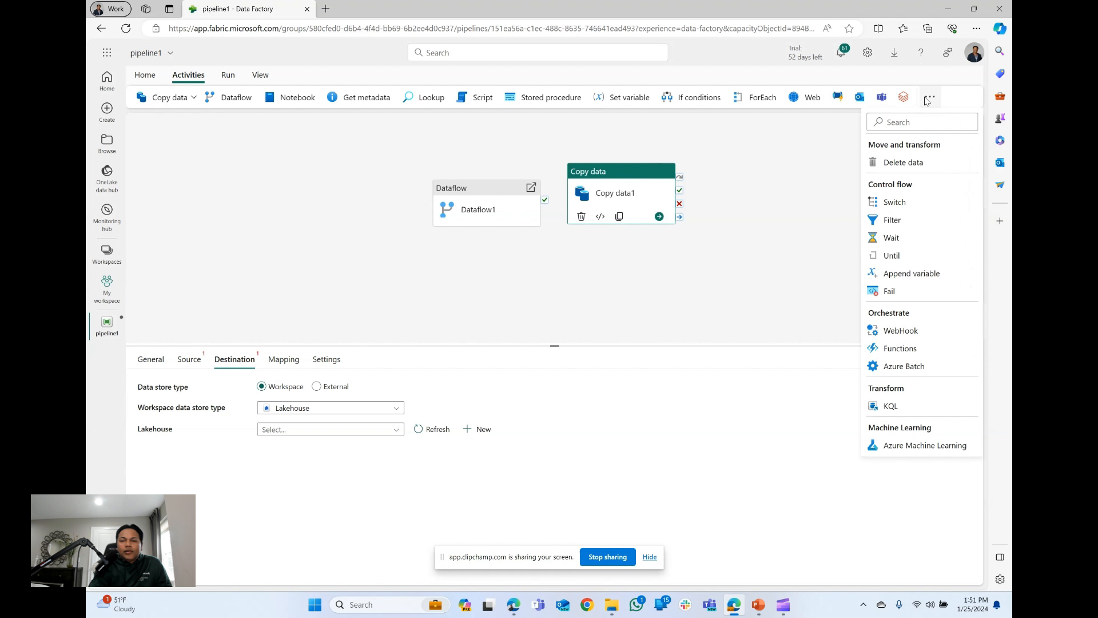
{"action": "left_click", "coordinate": [904, 164]}
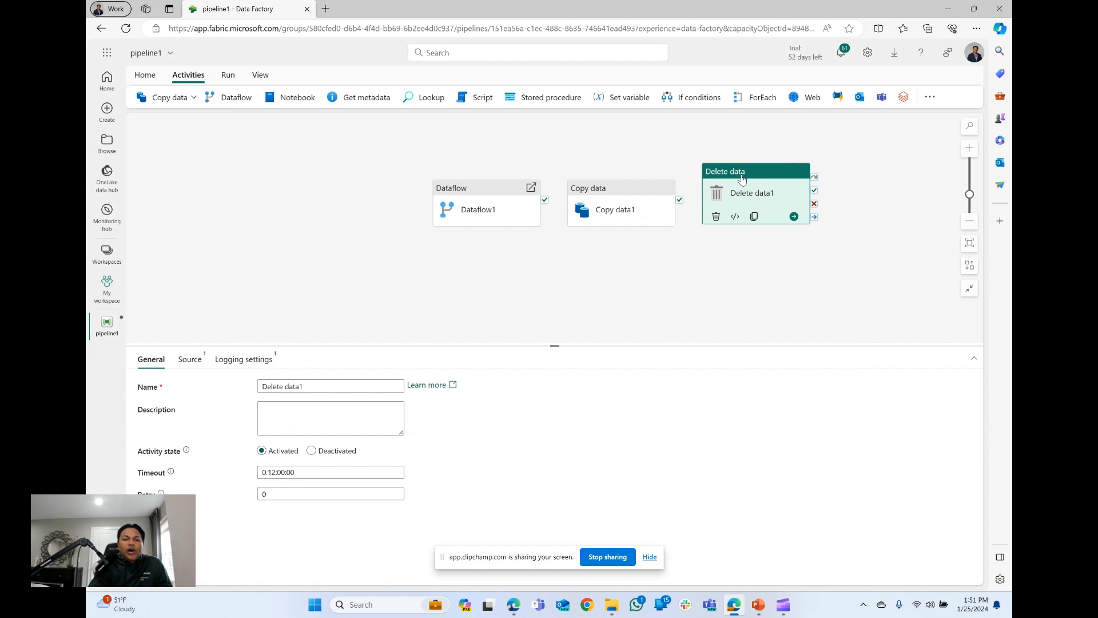
{"action": "left_click_drag", "start_coordinate": [742, 179], "coordinate": [294, 182]}
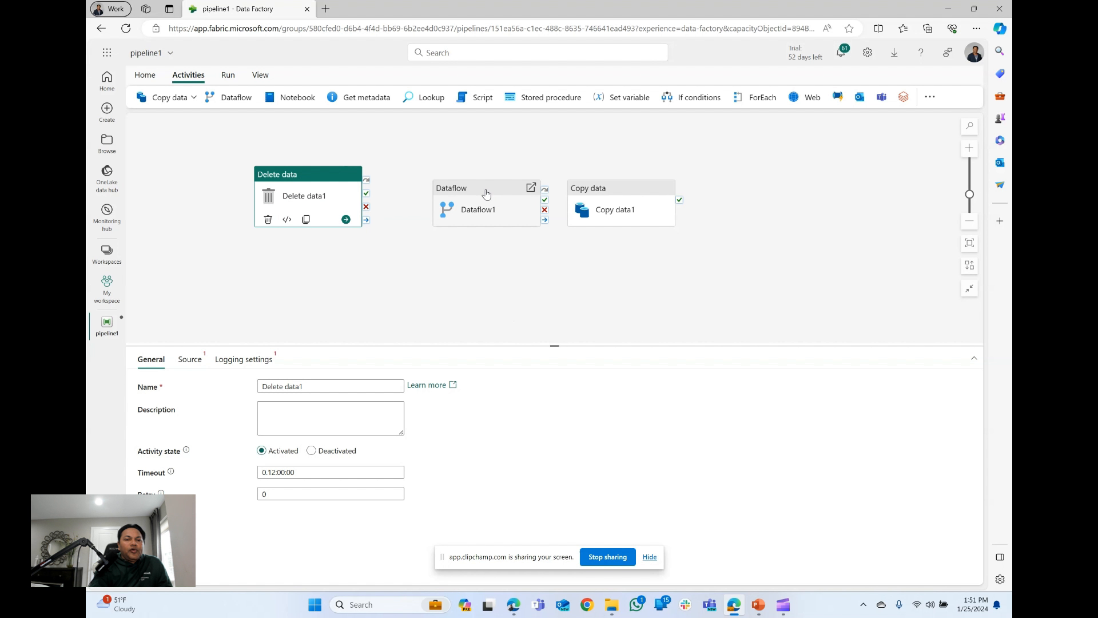
Reorder the canvas as Delete data, Copy data, Dataflow and link the three activities in sequence with On completion connections
{"action": "left_click_drag", "start_coordinate": [486, 193], "coordinate": [752, 188]}
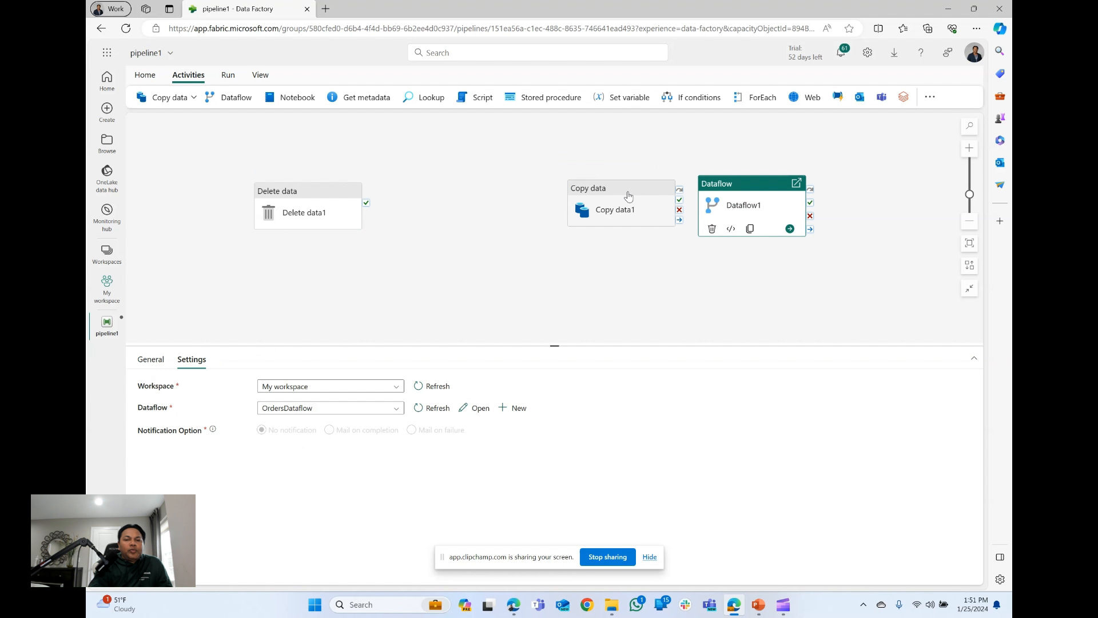
{"action": "left_click_drag", "start_coordinate": [614, 190], "coordinate": [459, 184]}
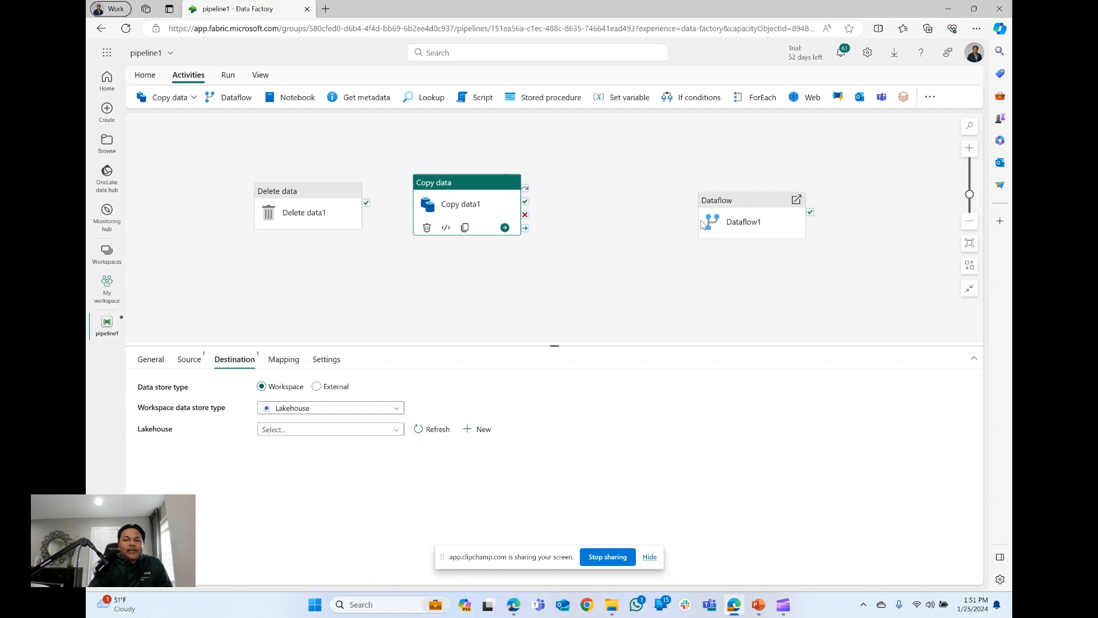
{"action": "left_click_drag", "start_coordinate": [740, 205], "coordinate": [624, 177]}
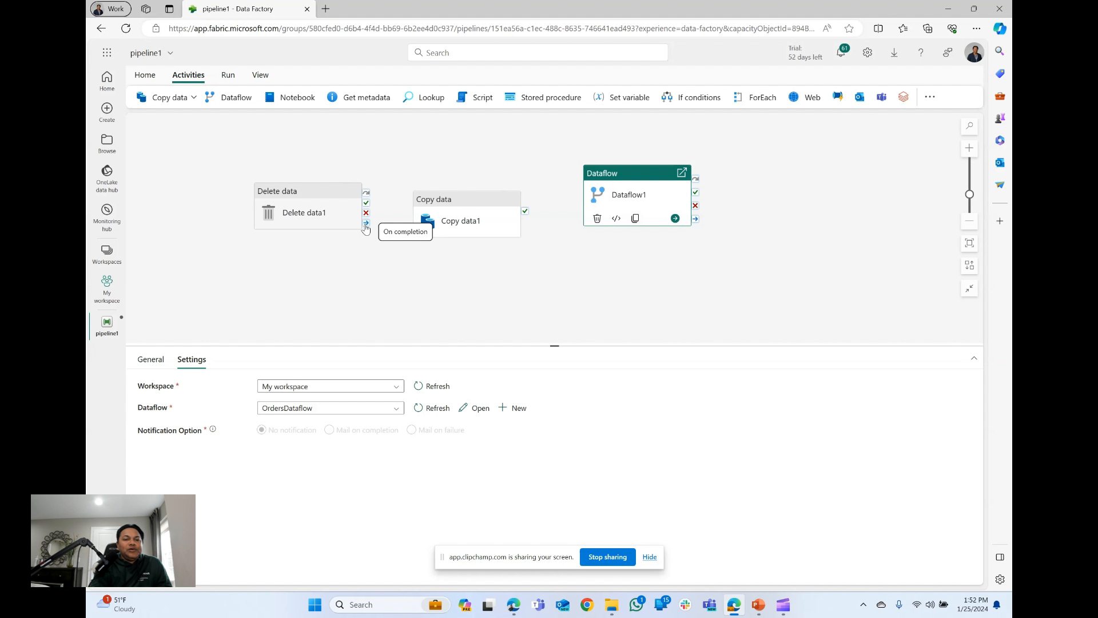
{"action": "left_click_drag", "start_coordinate": [365, 227], "coordinate": [424, 223]}
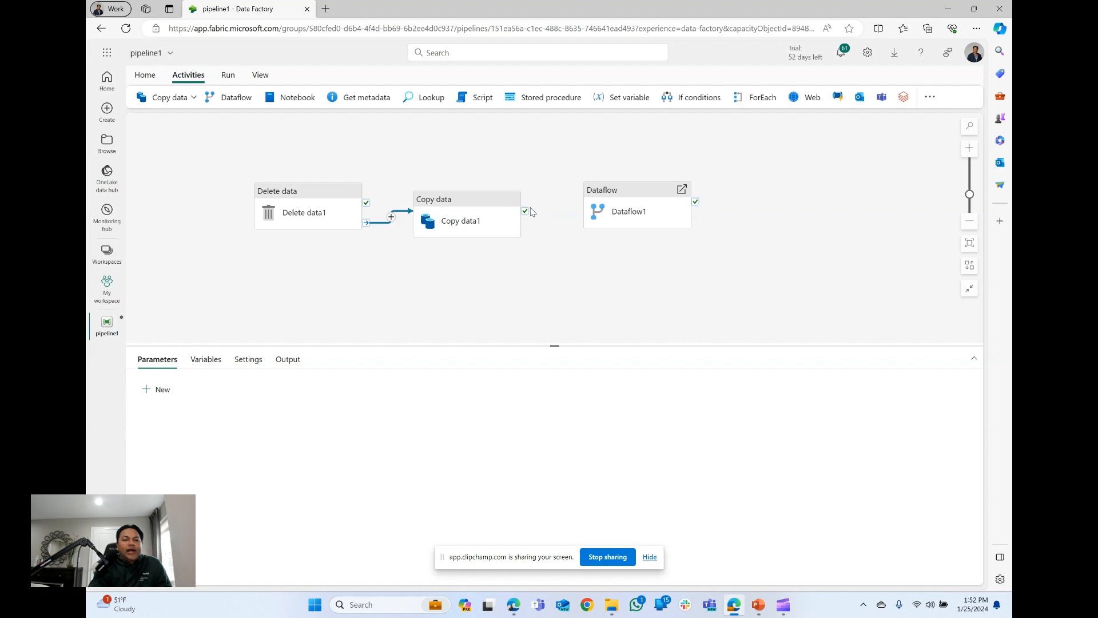
{"action": "left_click_drag", "start_coordinate": [524, 230], "coordinate": [583, 217]}
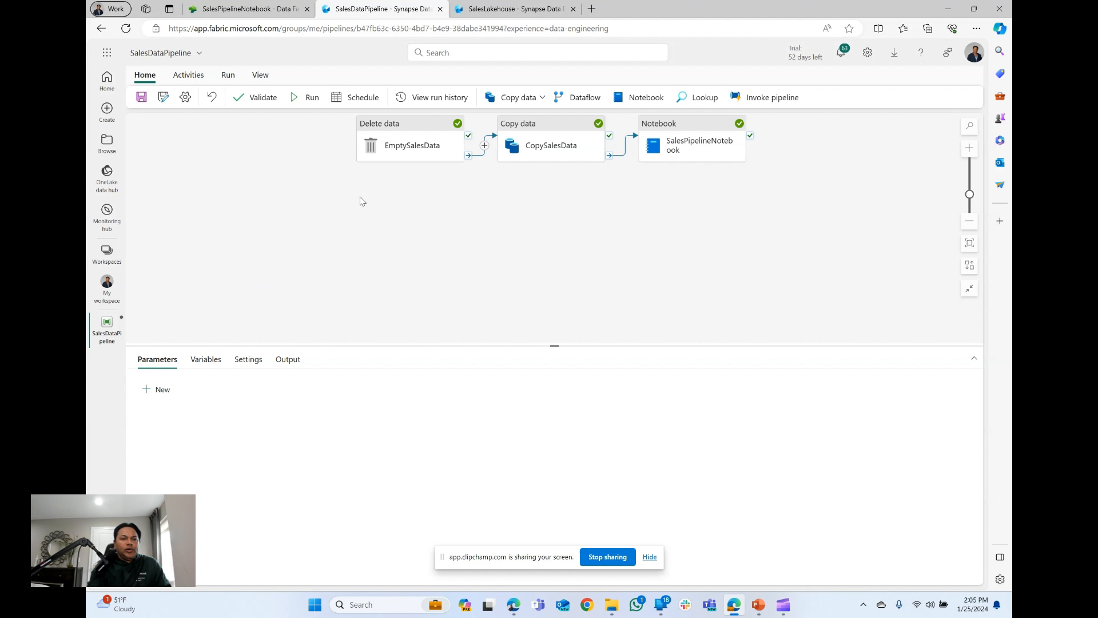
Examine the EmptySalesData activity's source settings in SalesDataPipeline and the matching new_data folder in SalesLakehouse
{"action": "left_click", "coordinate": [405, 155]}
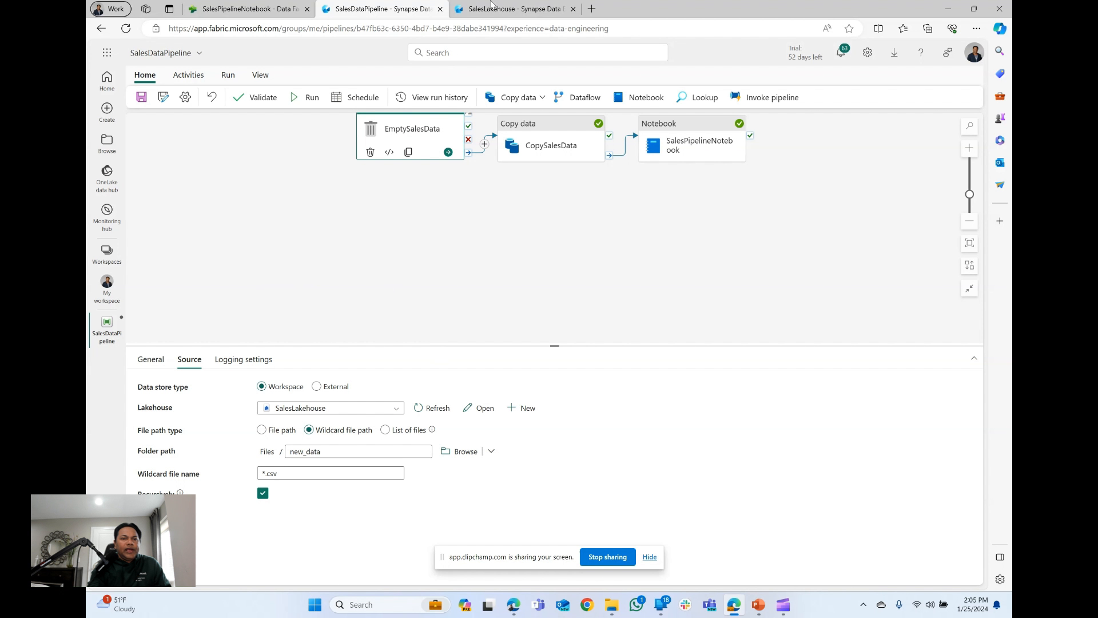
{"action": "left_click", "coordinate": [490, 7]}
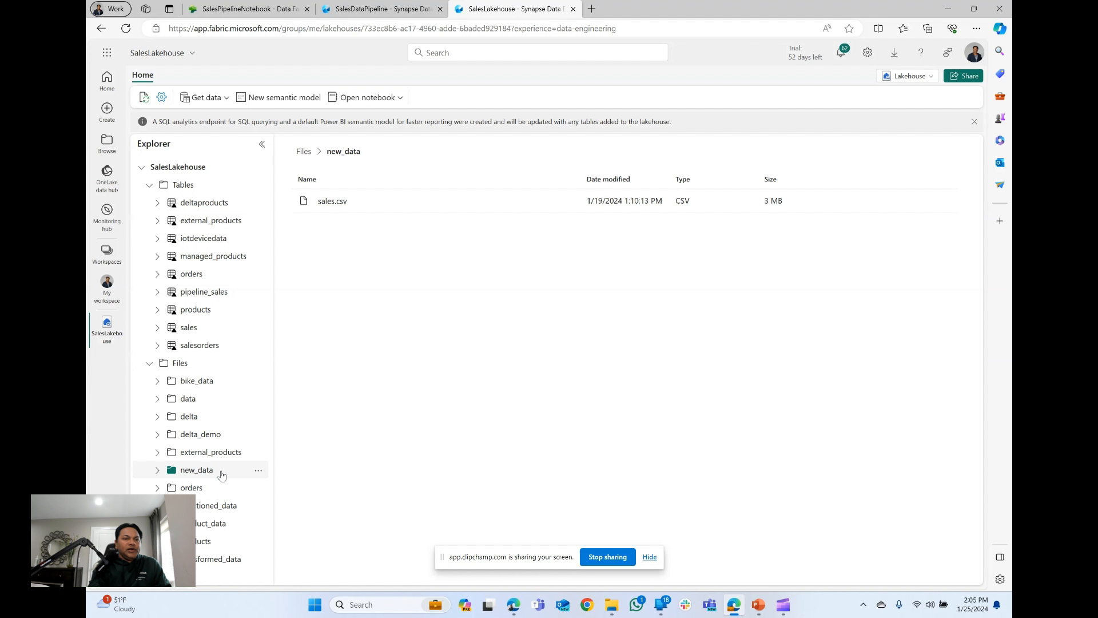
{"action": "left_click", "coordinate": [364, 6]}
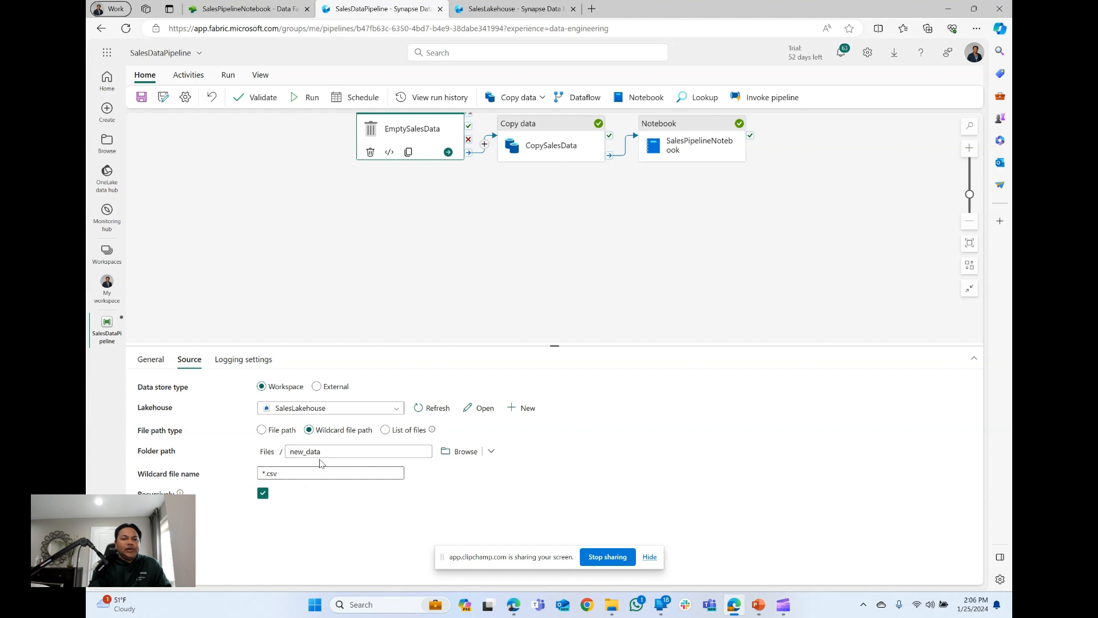
Examine the source and destination settings of the CopySalesData activity
{"action": "left_click", "coordinate": [551, 144]}
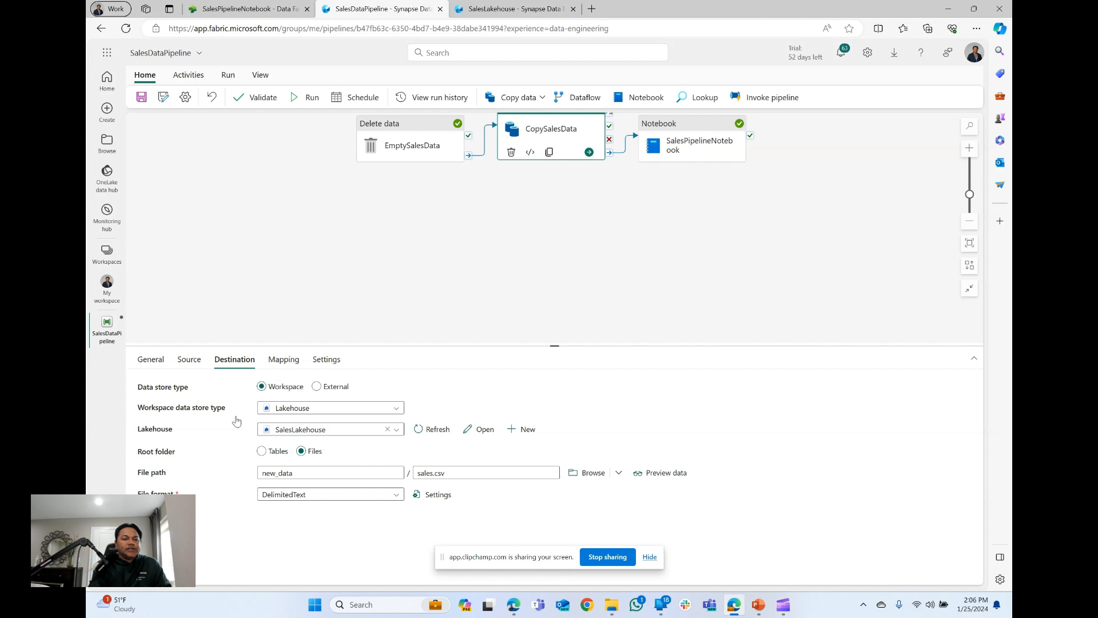
{"action": "left_click", "coordinate": [188, 359]}
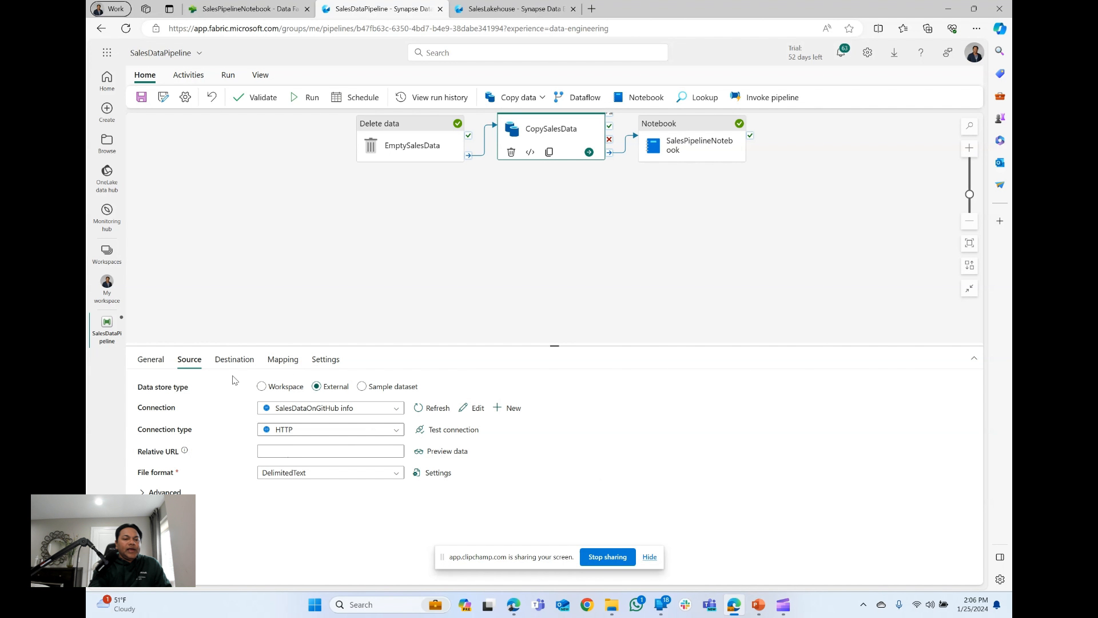
{"action": "left_click", "coordinate": [234, 359]}
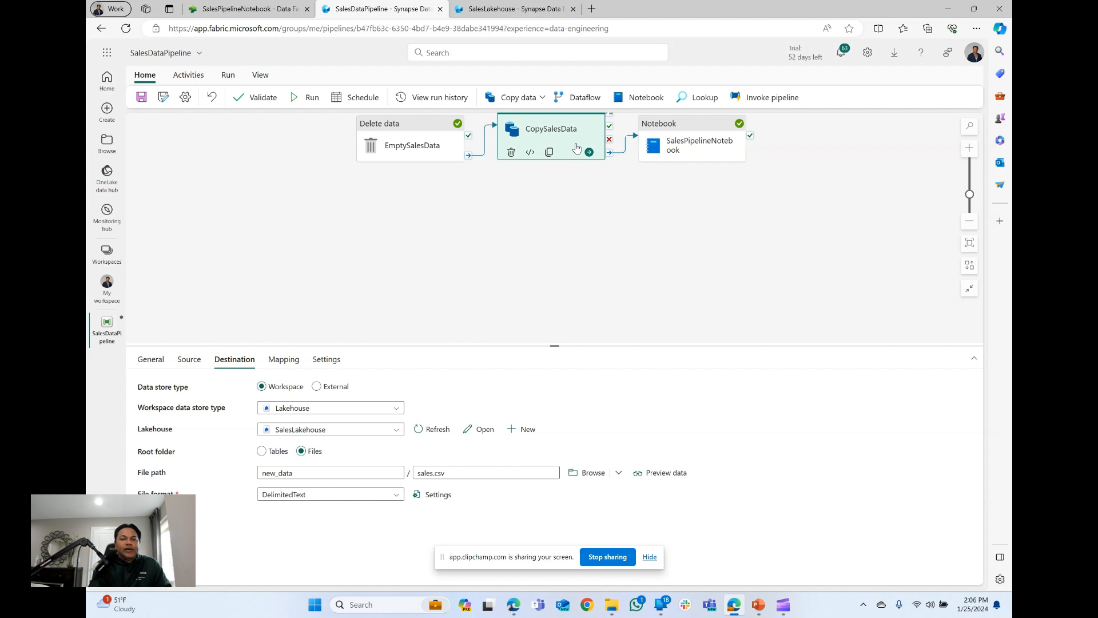
Examine the SalesPipelineNotebook activity, the PySpark code in its notebook, and the activity's workspace and notebook settings
{"action": "left_click", "coordinate": [685, 147]}
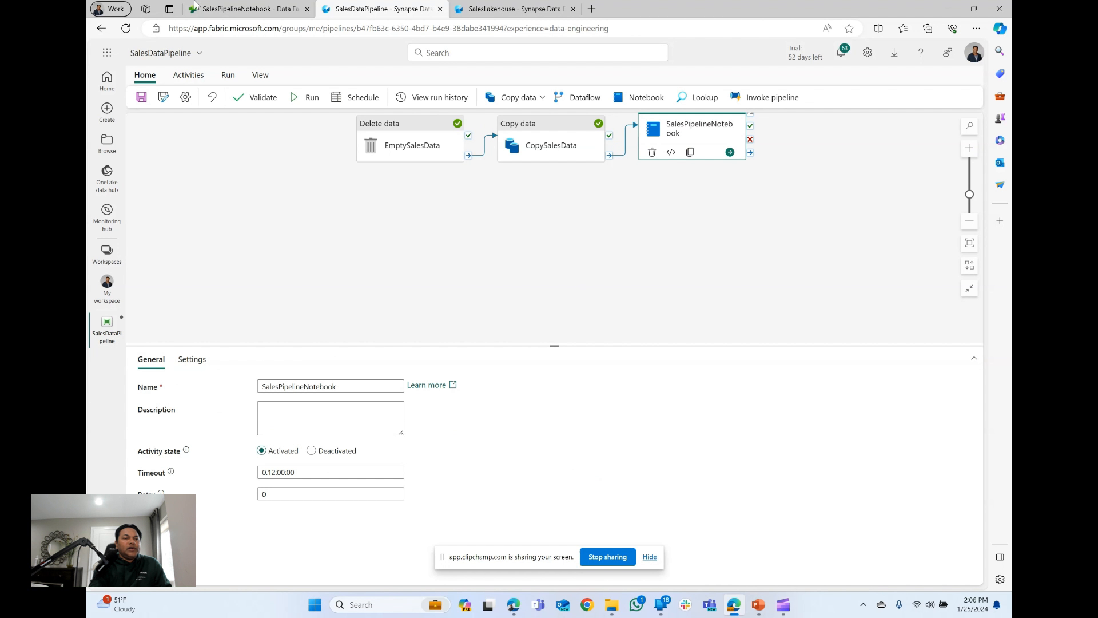
{"action": "left_click", "coordinate": [236, 8]}
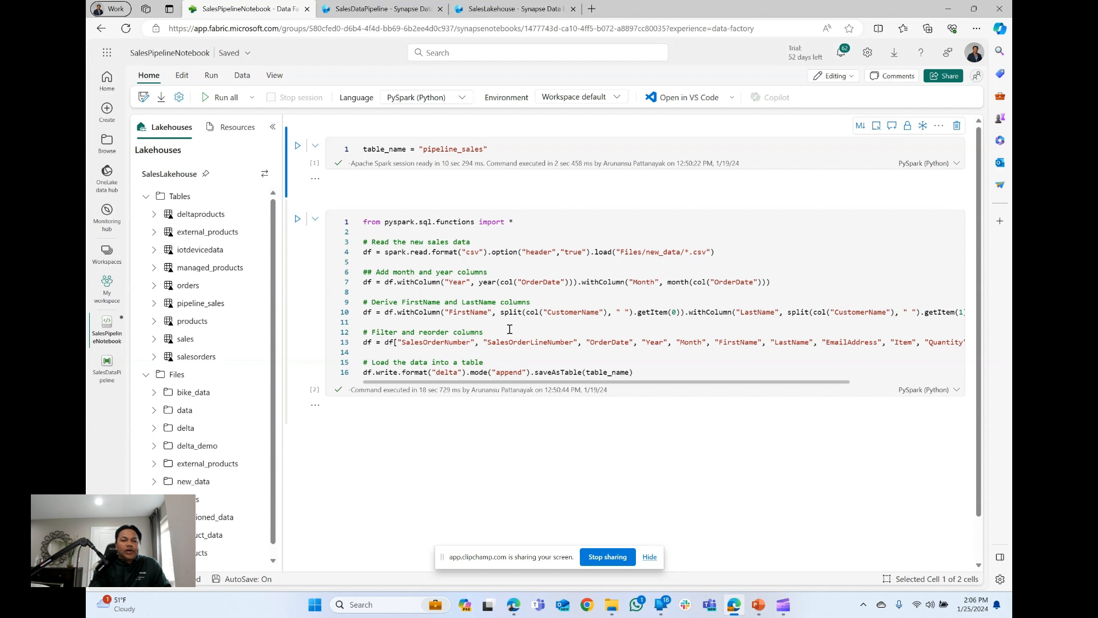
{"action": "scroll", "coordinate": [492, 331], "scroll_direction": "down", "scroll_amount": 1}
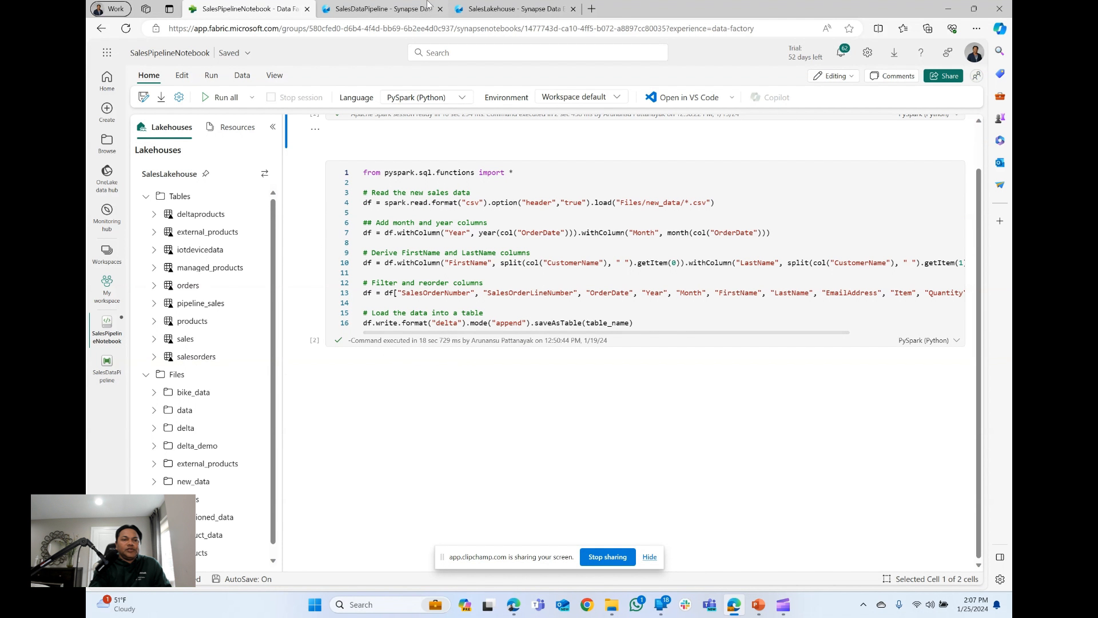
{"action": "left_click", "coordinate": [380, 6]}
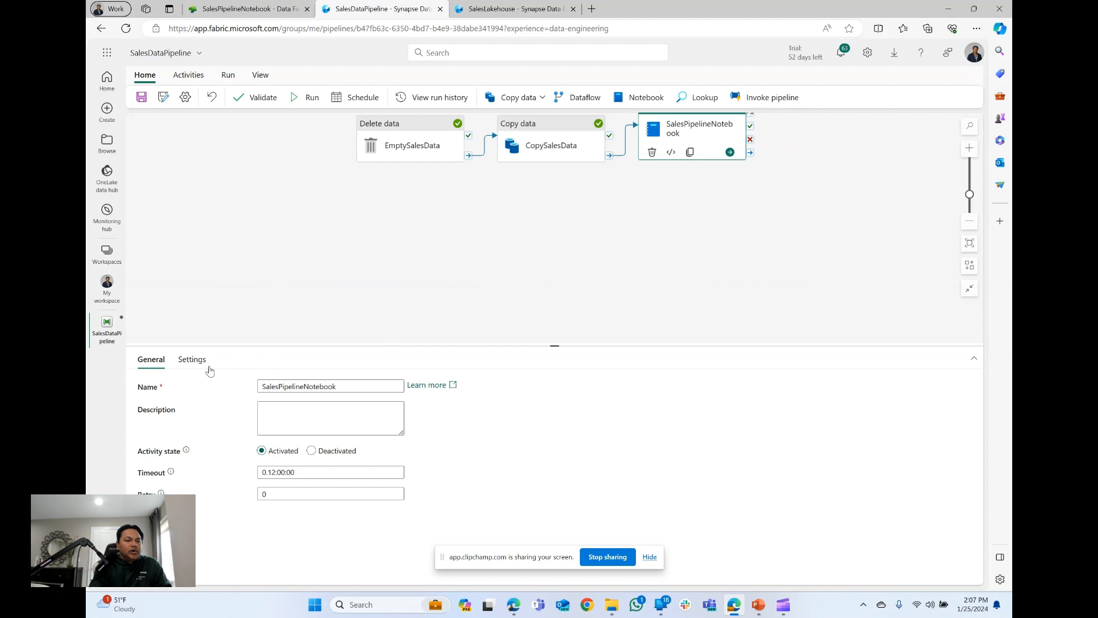
{"action": "left_click", "coordinate": [192, 360]}
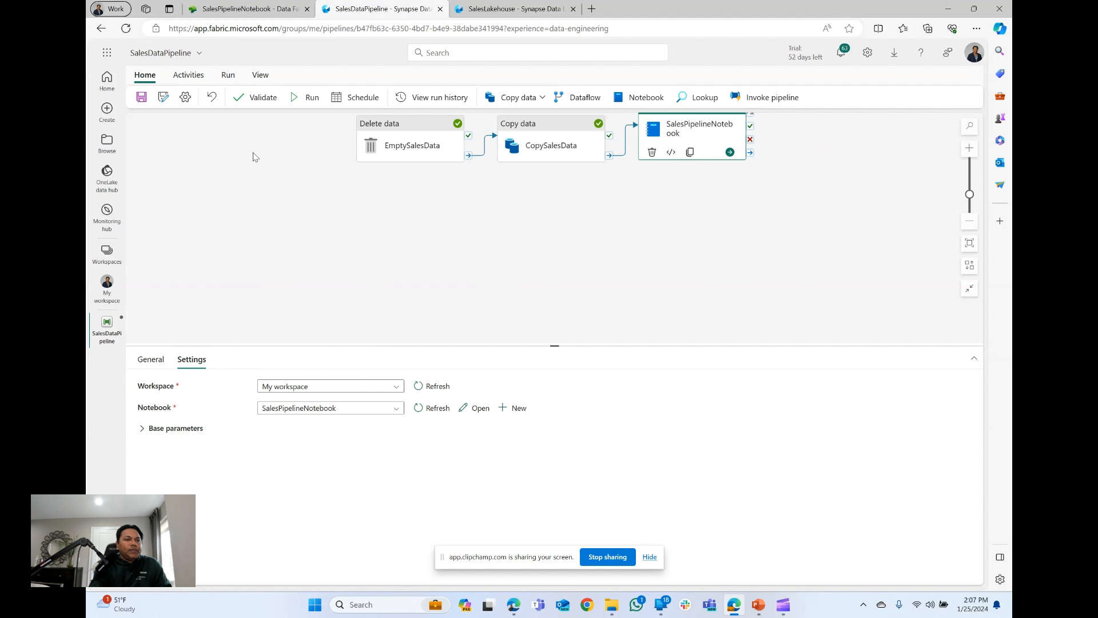
Save and run SalesDataPipeline
{"action": "left_click", "coordinate": [228, 76]}
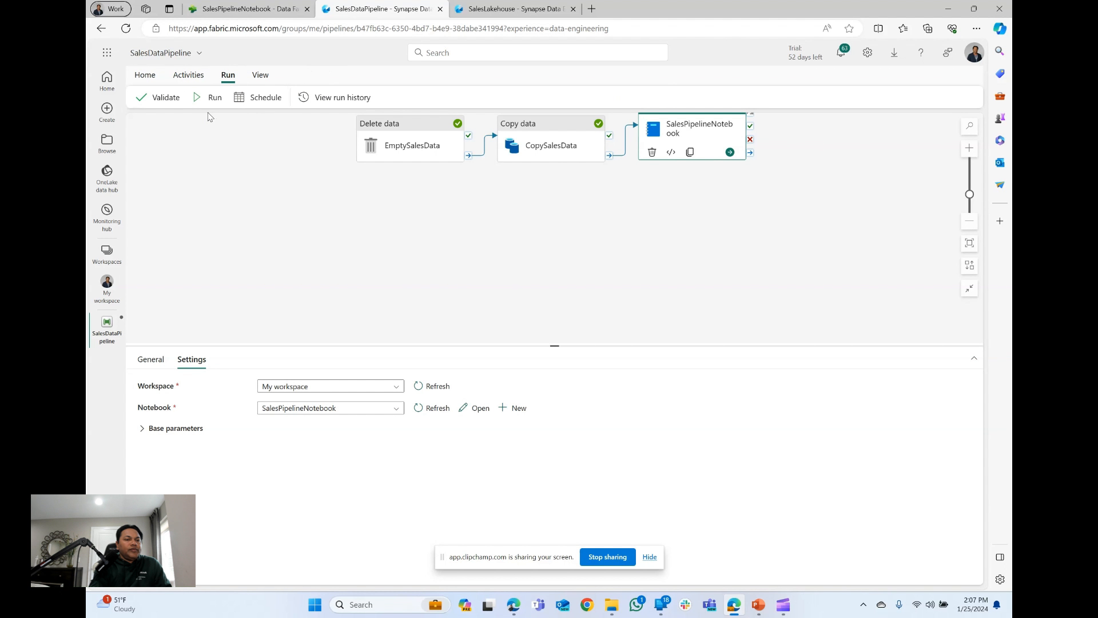
{"action": "left_click", "coordinate": [151, 359]}
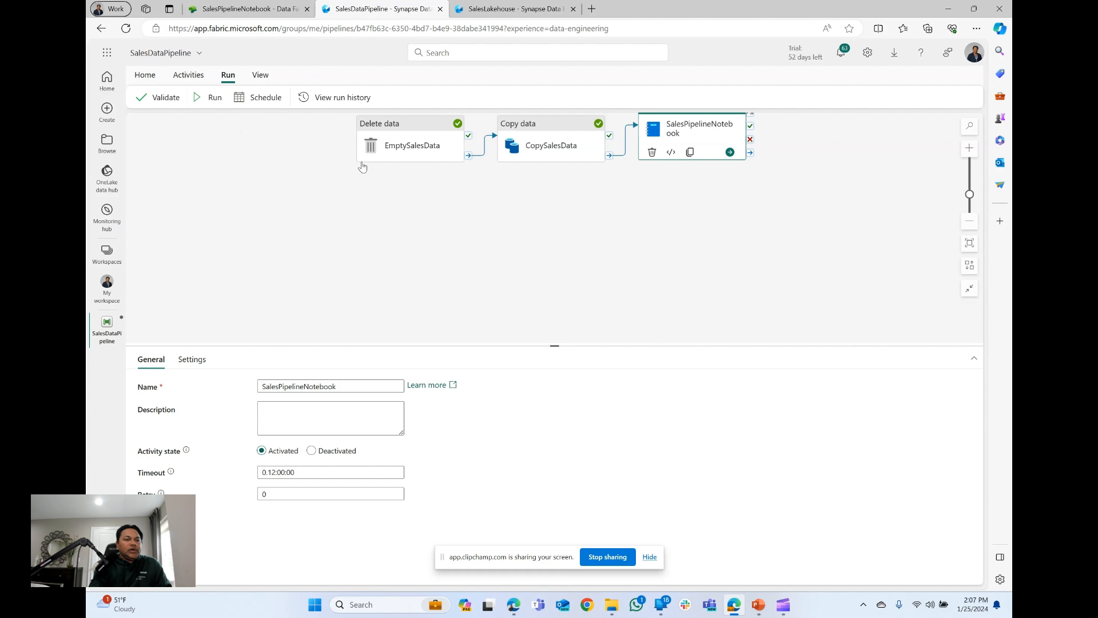
{"action": "left_click", "coordinate": [207, 99]}
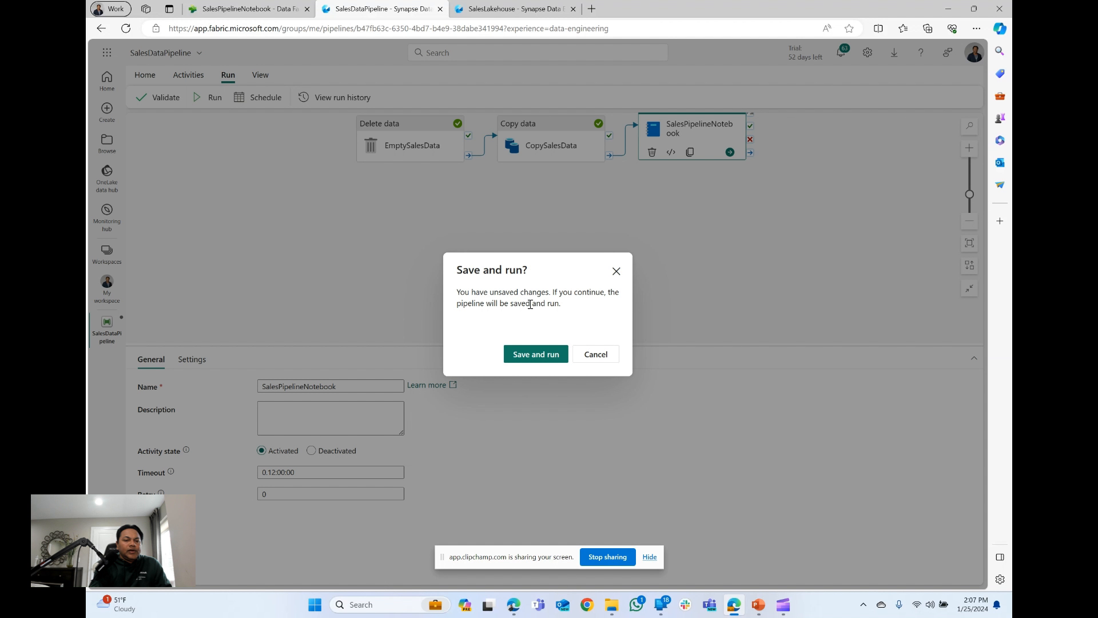
{"action": "left_click", "coordinate": [535, 353]}
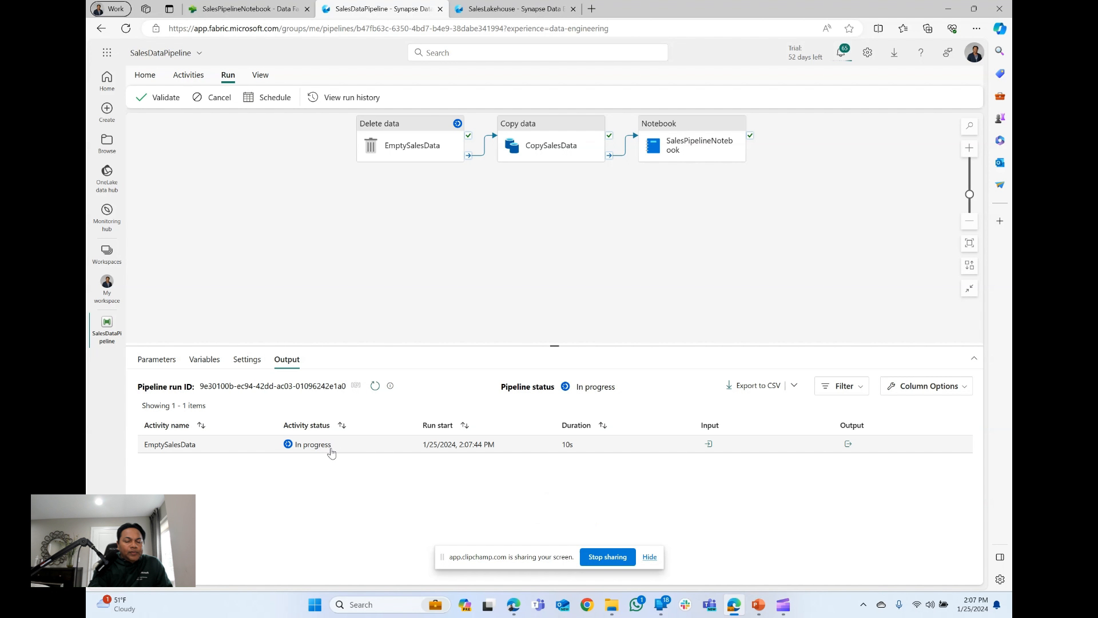
Check the activity statuses of the pipeline run and read through the CopySalesData activity's input JSON
{"action": "left_click", "coordinate": [332, 452]}
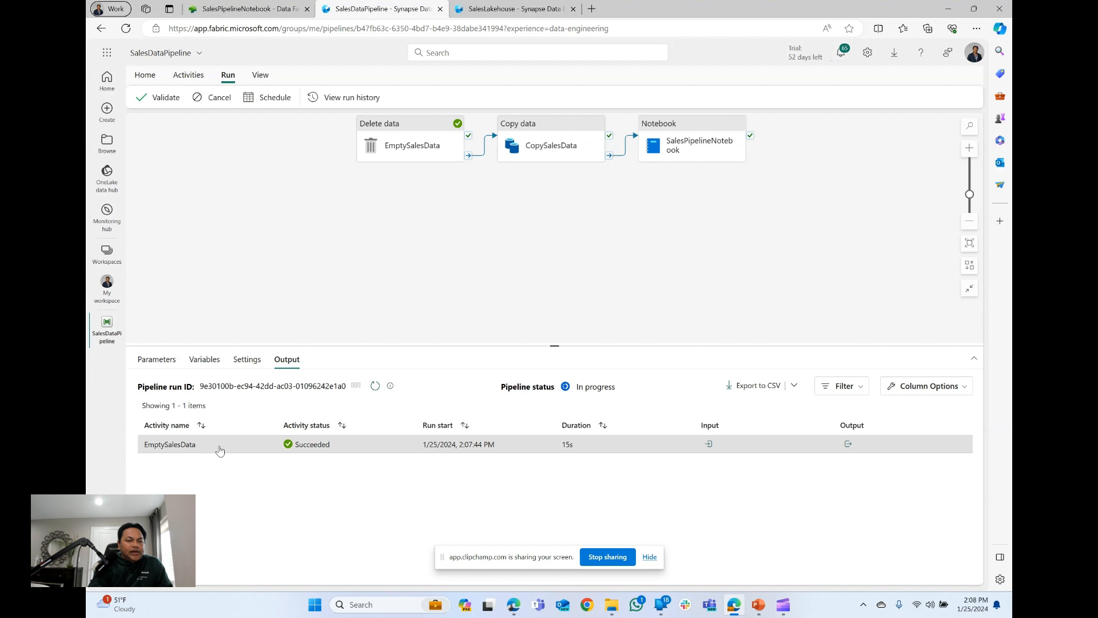
{"action": "left_click", "coordinate": [712, 444]}
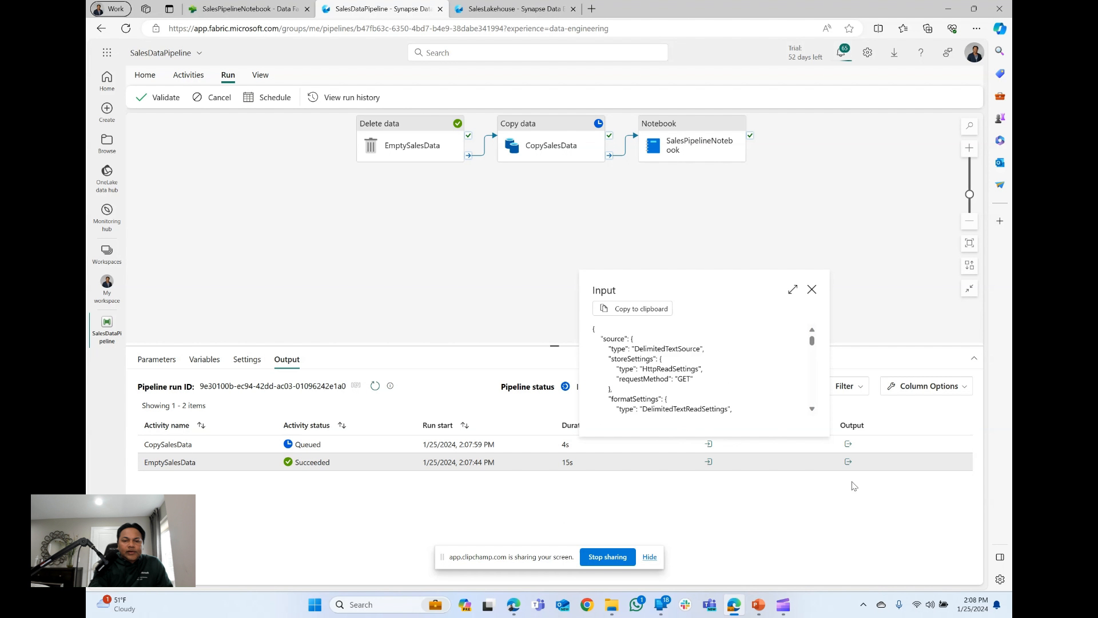
{"action": "scroll", "coordinate": [723, 381], "scroll_direction": "down", "scroll_amount": 5}
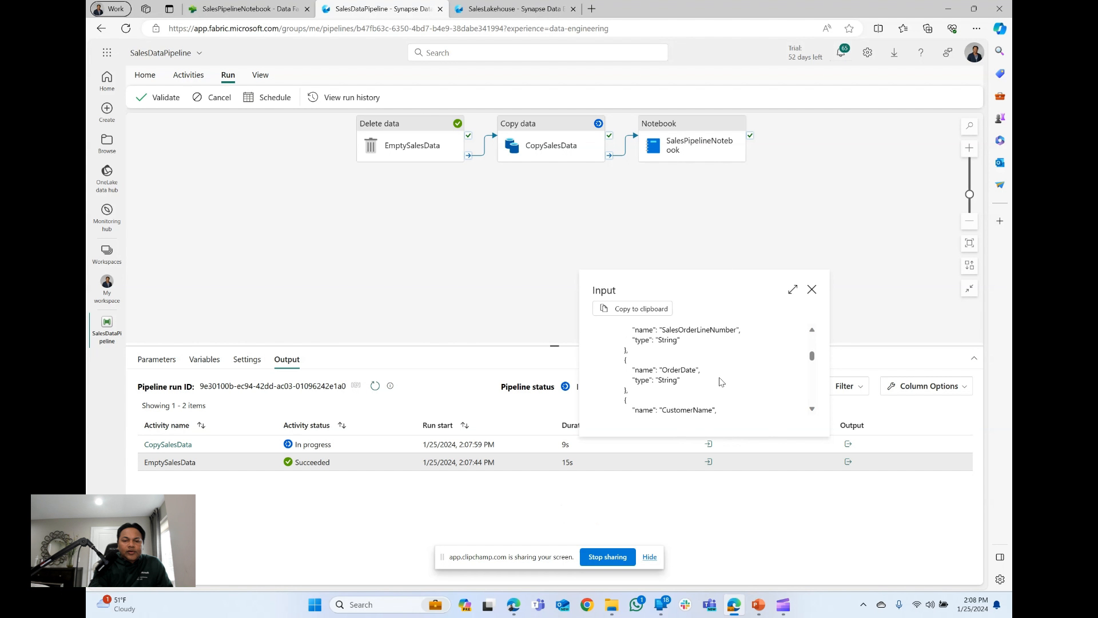
Check the CopySalesData activity's output details and refresh the activity statuses of the pipeline run
{"action": "left_click", "coordinate": [849, 445]}
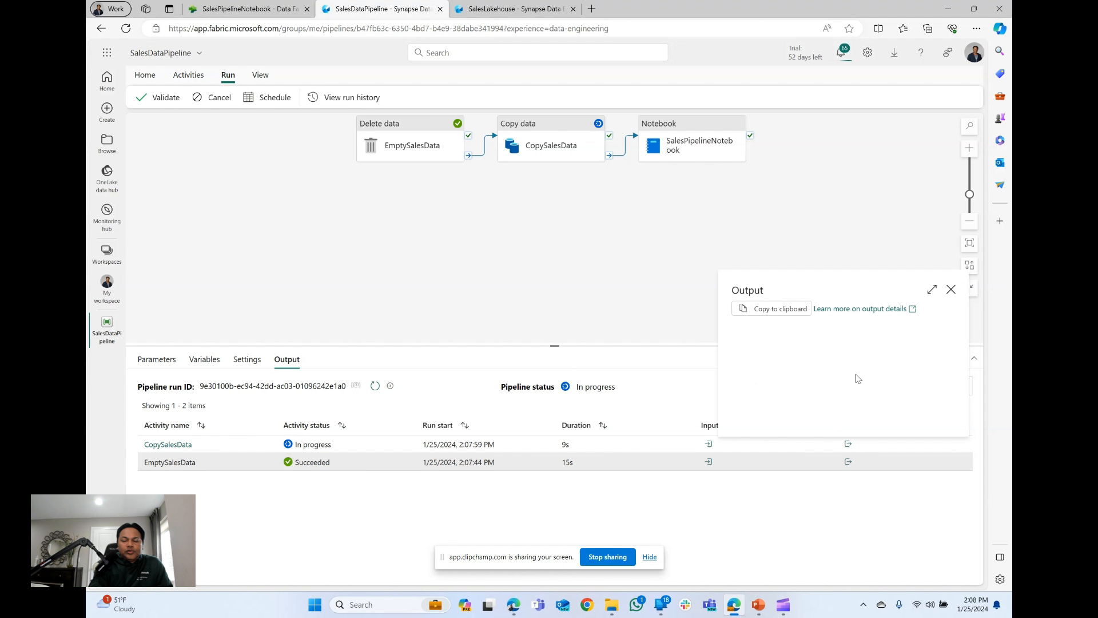
{"action": "left_click", "coordinate": [954, 290]}
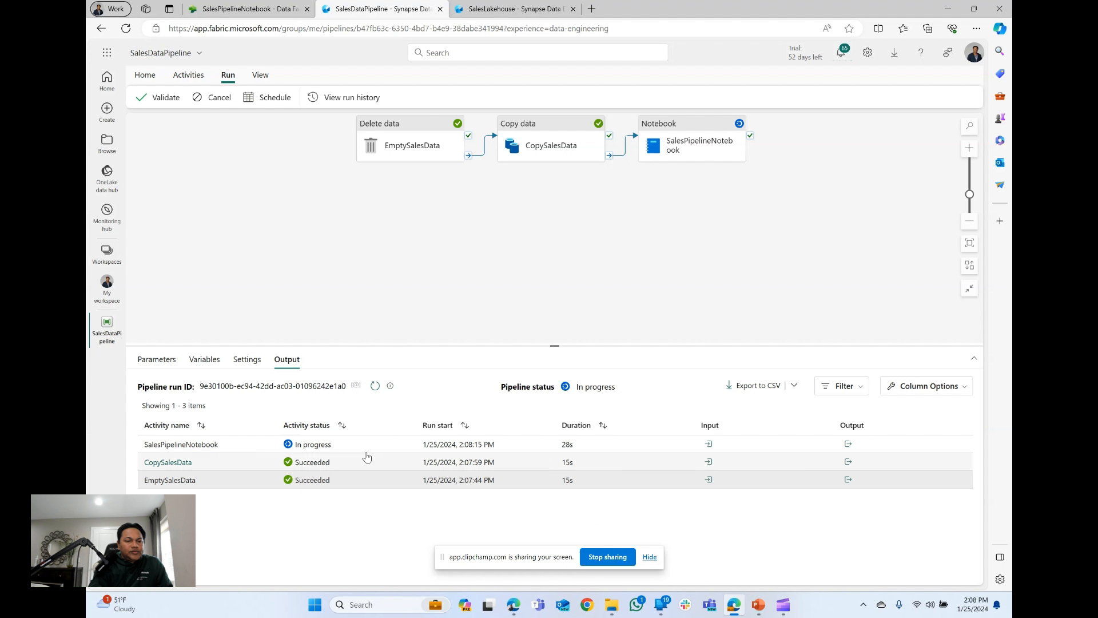
{"action": "left_click", "coordinate": [376, 385]}
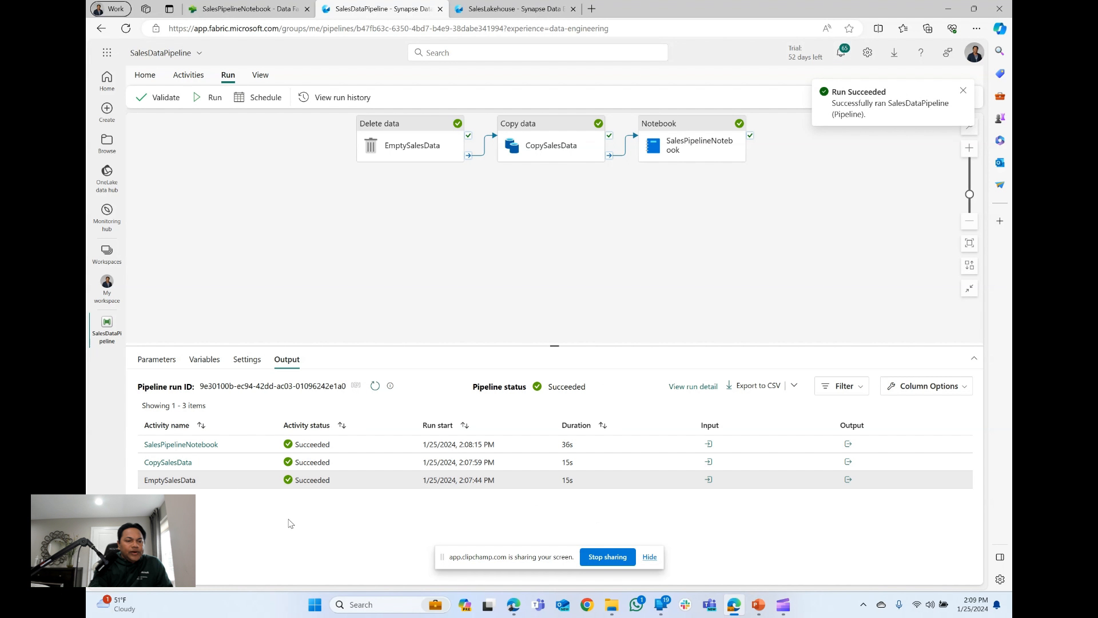
Add a String pipeline parameter named table_name with the default value new_table, matching the variable in SalesPipelineNotebook
{"action": "left_click", "coordinate": [153, 360]}
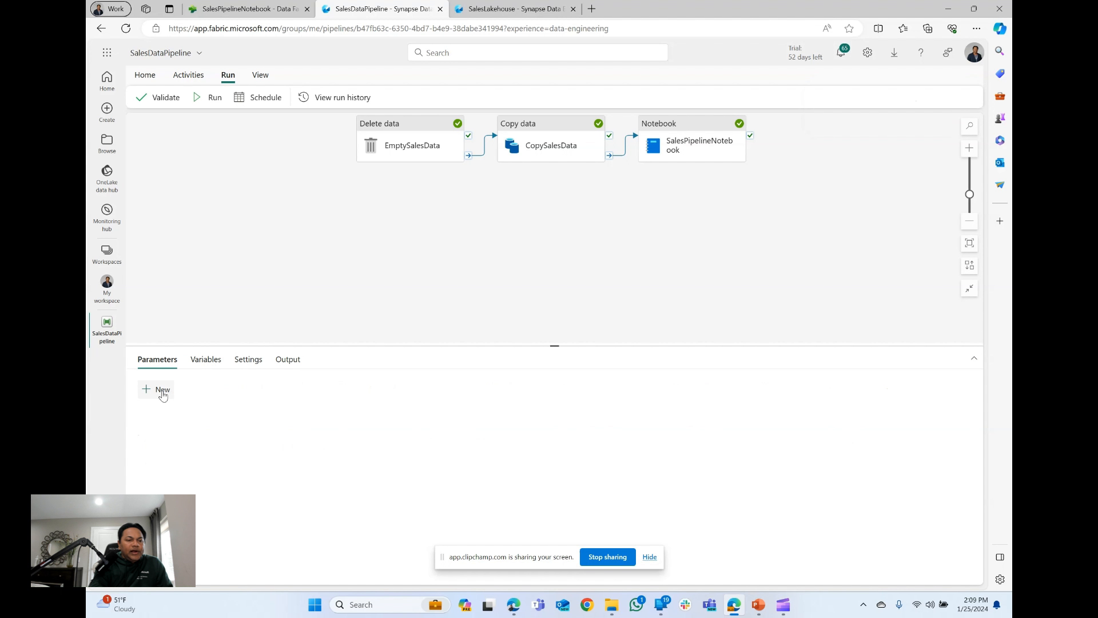
{"action": "left_click", "coordinate": [162, 391]}
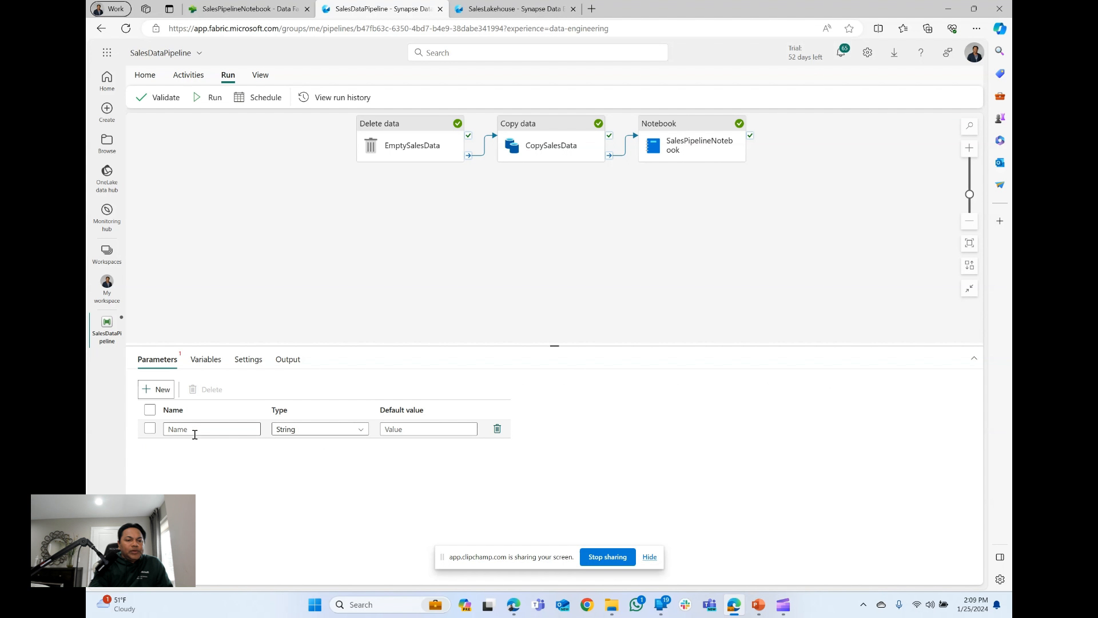
{"action": "left_click", "coordinate": [227, 3]}
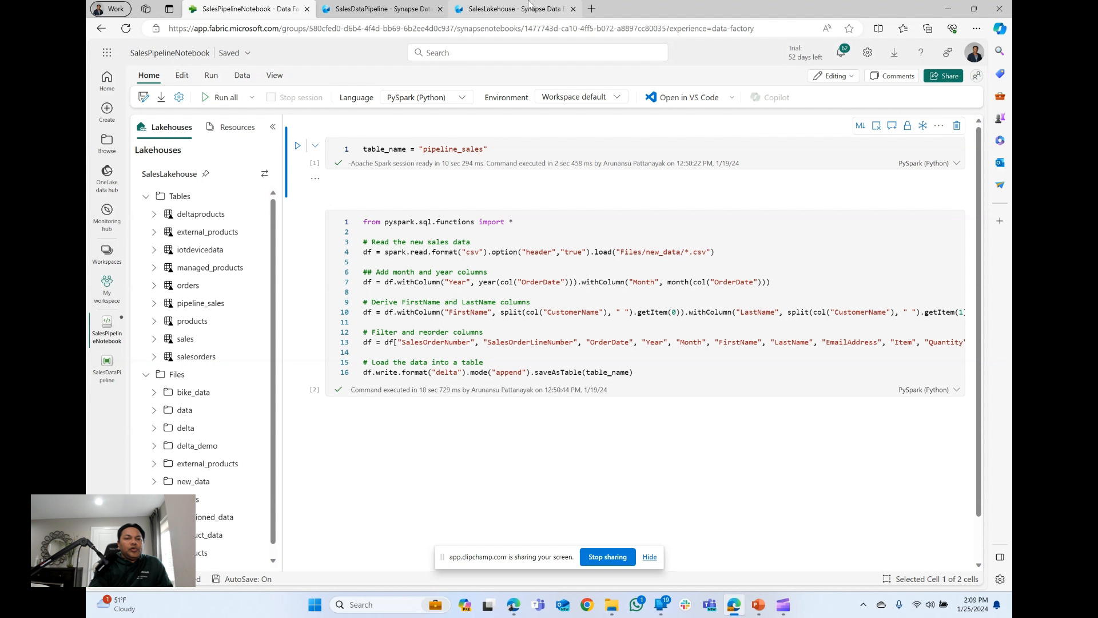
{"action": "left_click", "coordinate": [374, 9]}
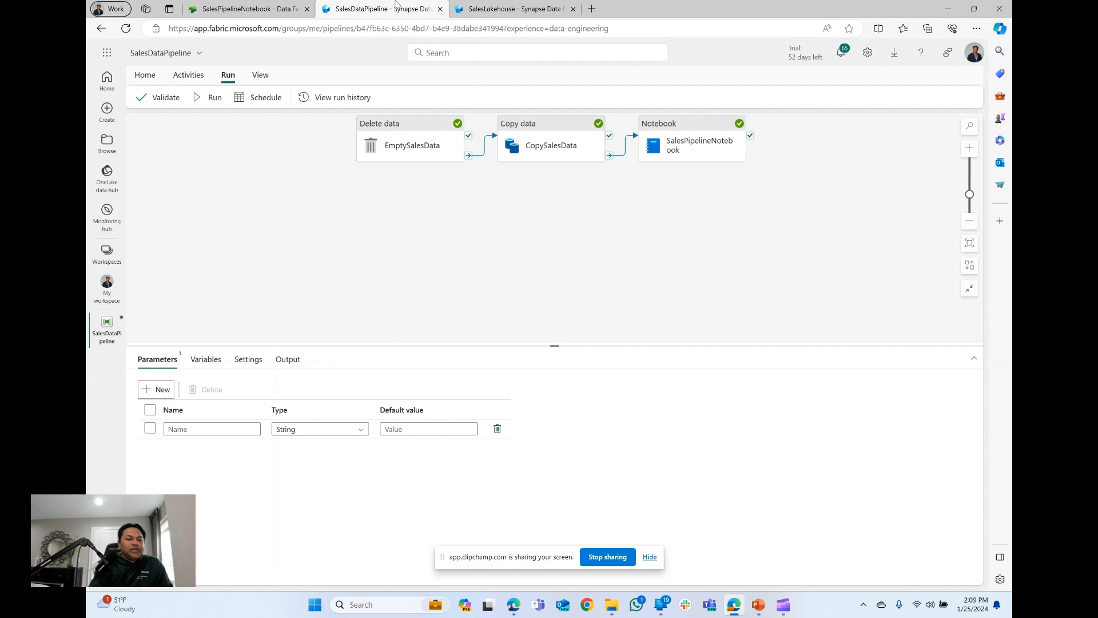
{"action": "left_click", "coordinate": [213, 424]}
{"action": "type", "text": "table"}
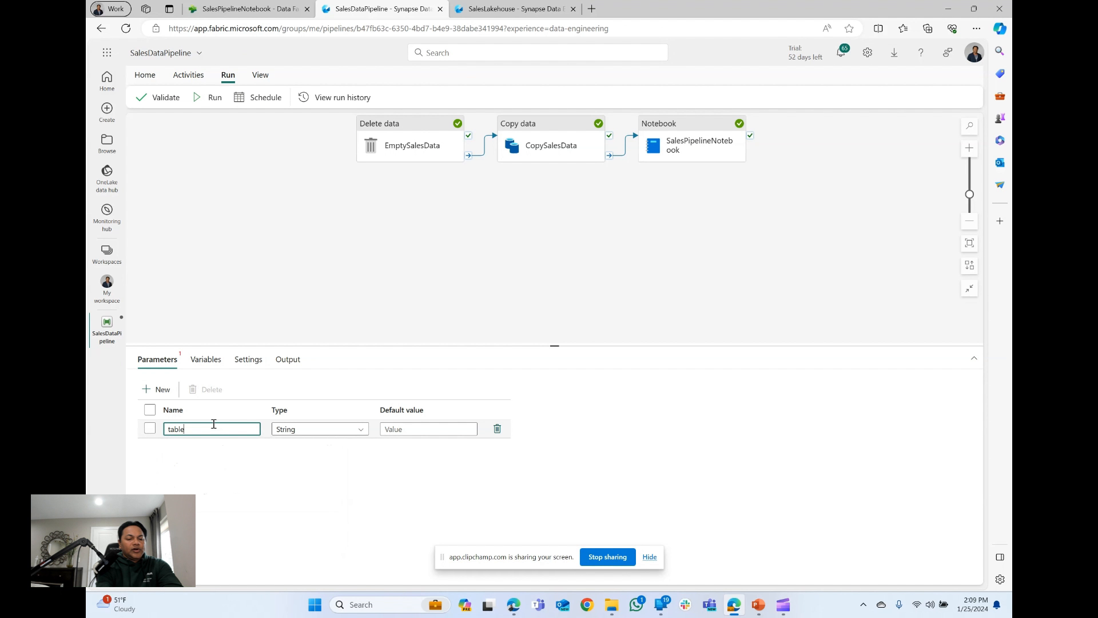
{"action": "type", "text": "_name"}
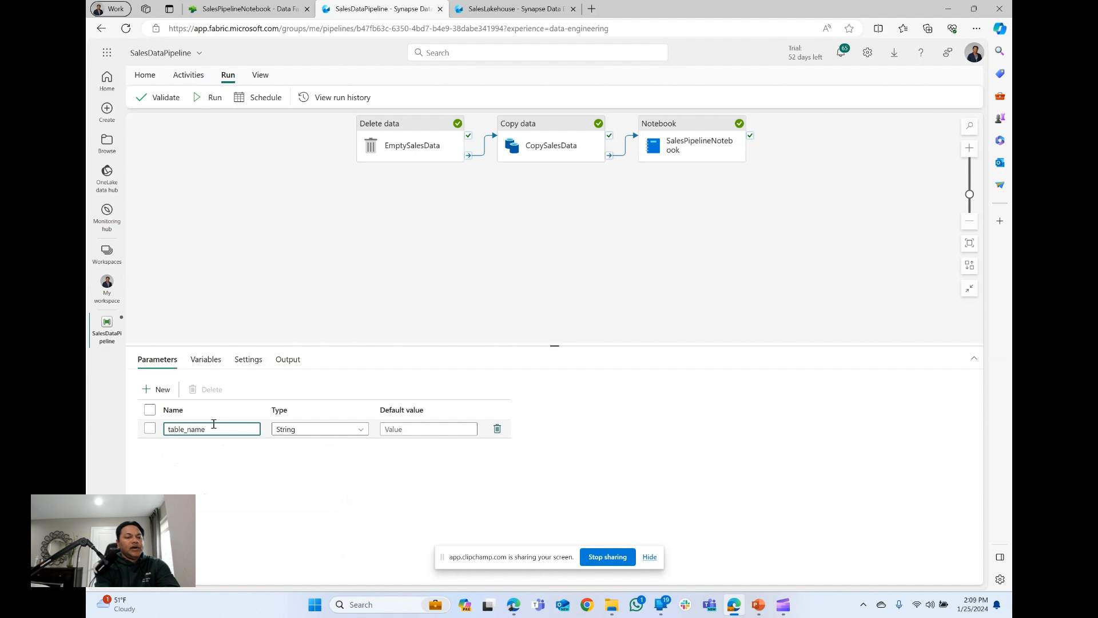
{"action": "key", "text": "Tab"}
{"action": "key", "text": "Tab"}
{"action": "type", "text": "new"}
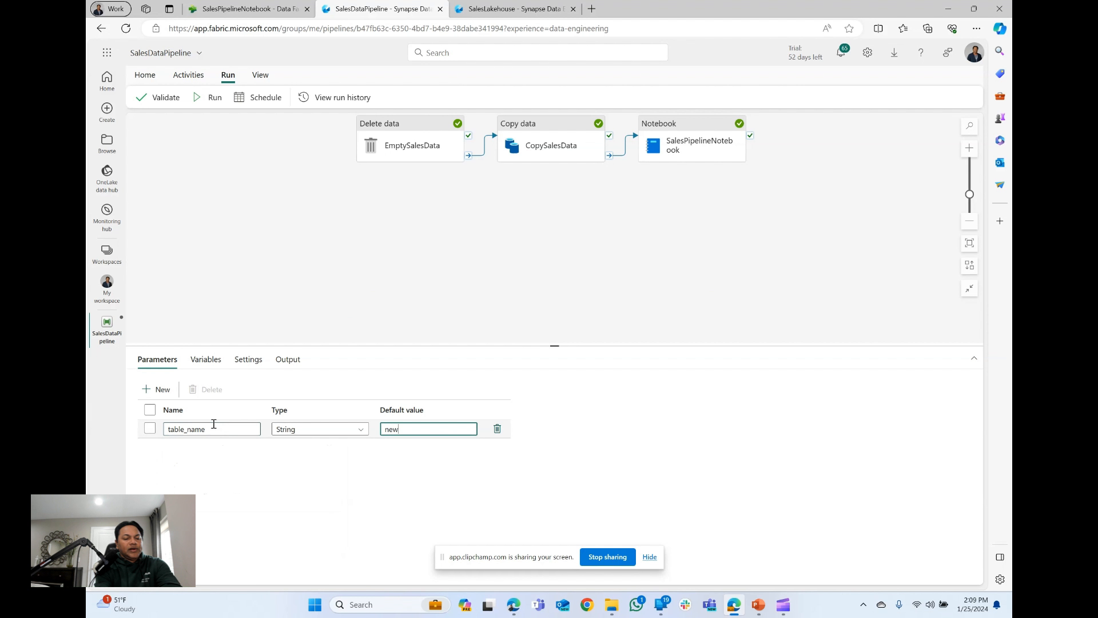
{"action": "type", "text": "_table"}
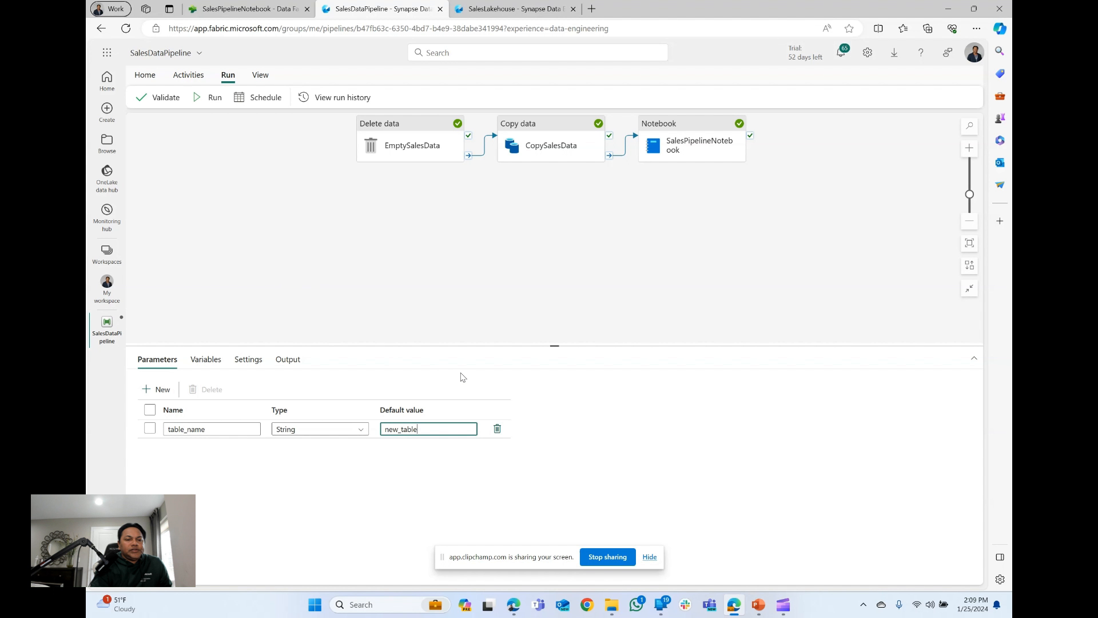
Look at the experience list and the new lakehouse dialog from the Synapse Data Engineering home page, without creating a lakehouse
{"action": "mouse_move", "coordinate": [516, 608]}
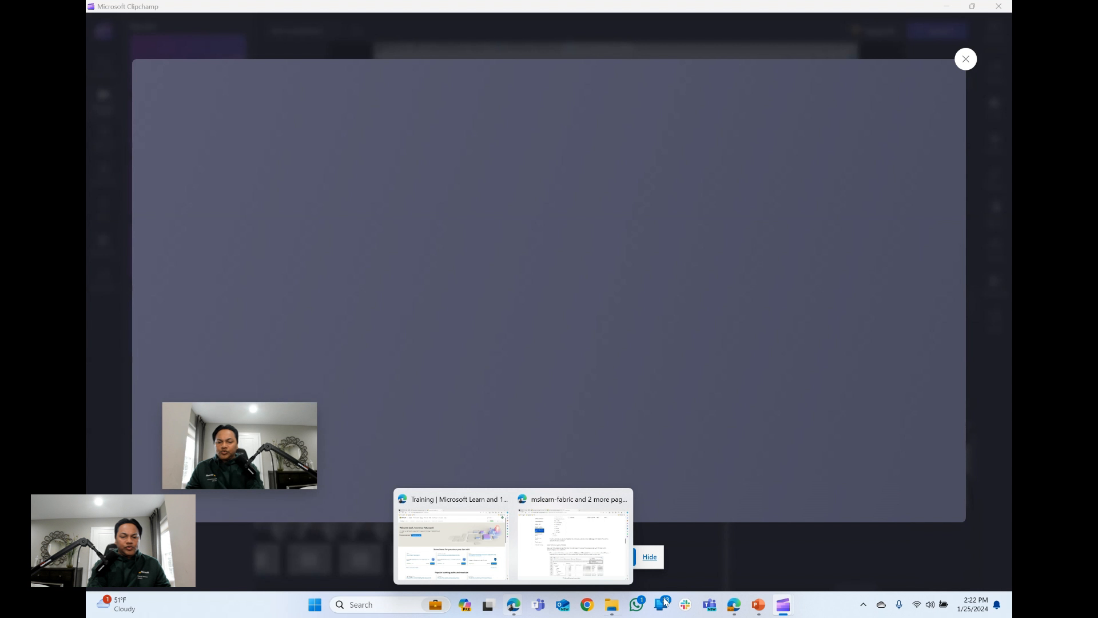
{"action": "left_click", "coordinate": [734, 604]}
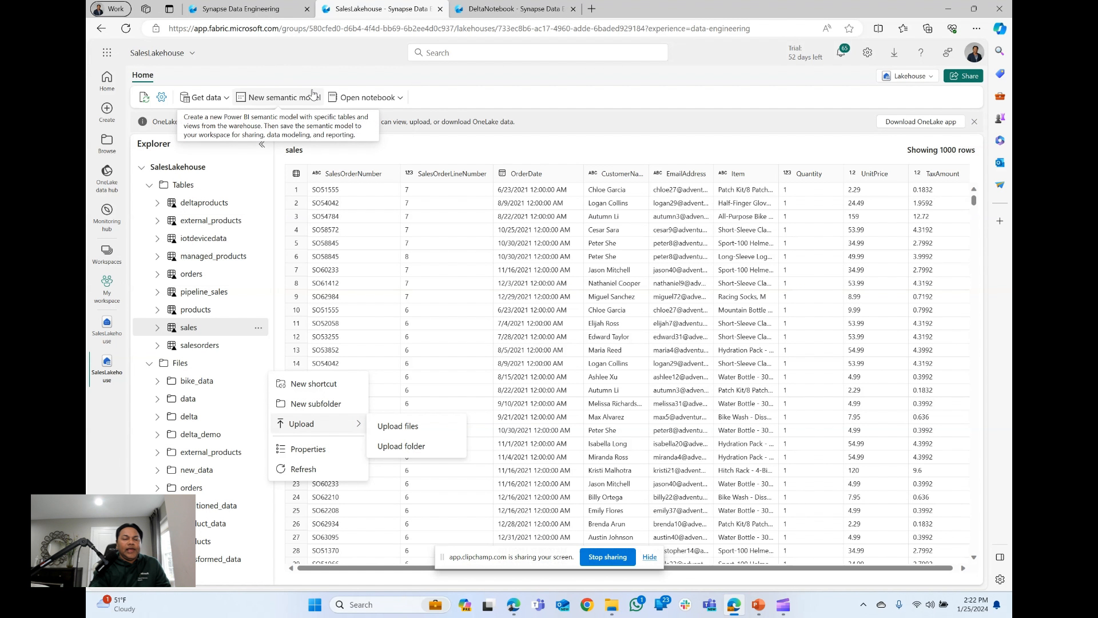
{"action": "left_click", "coordinate": [228, 9]}
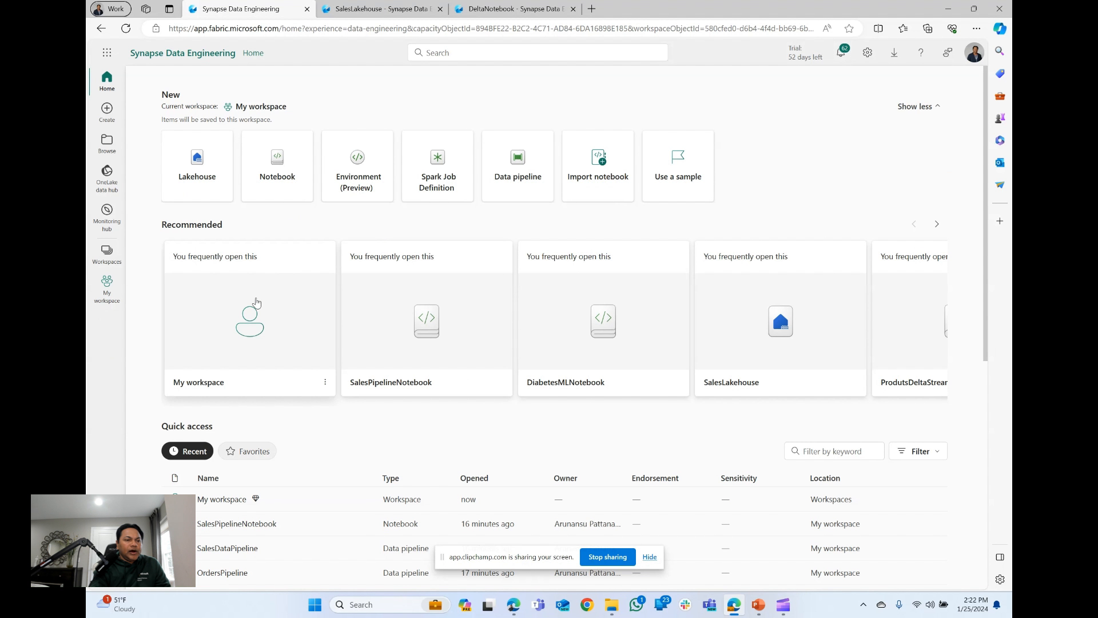
{"action": "left_click", "coordinate": [107, 572]}
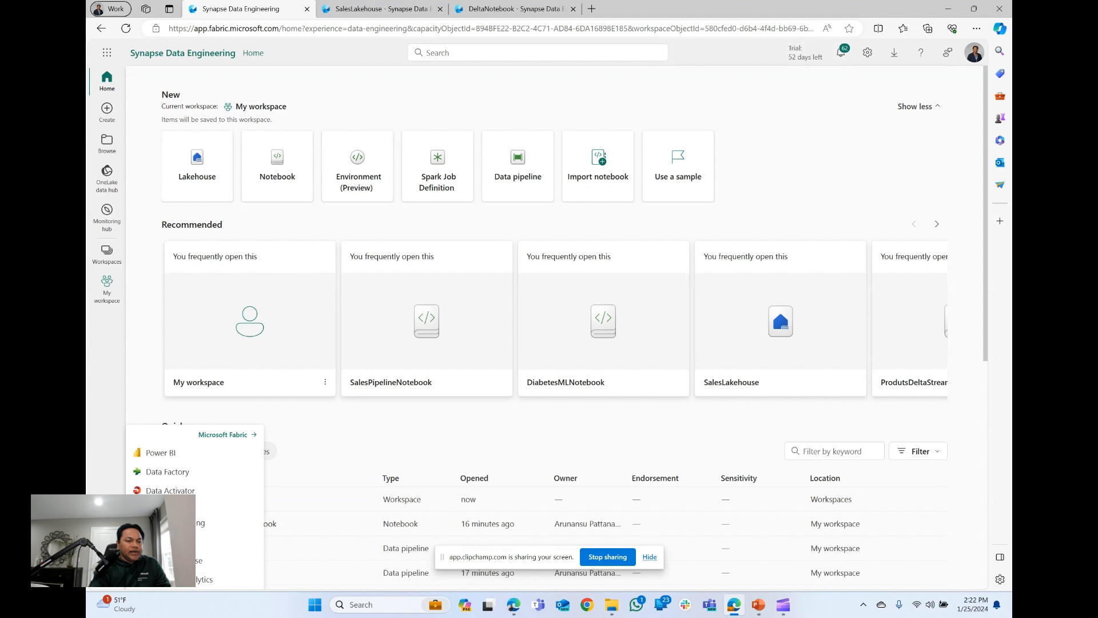
{"action": "left_click", "coordinate": [203, 181]}
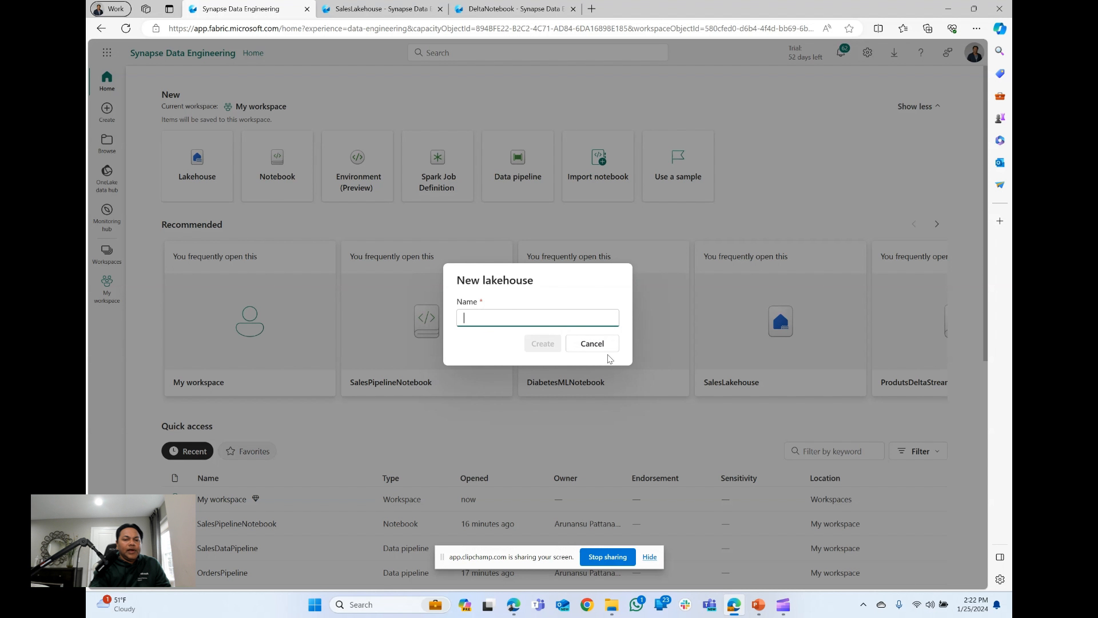
{"action": "left_click", "coordinate": [592, 344]}
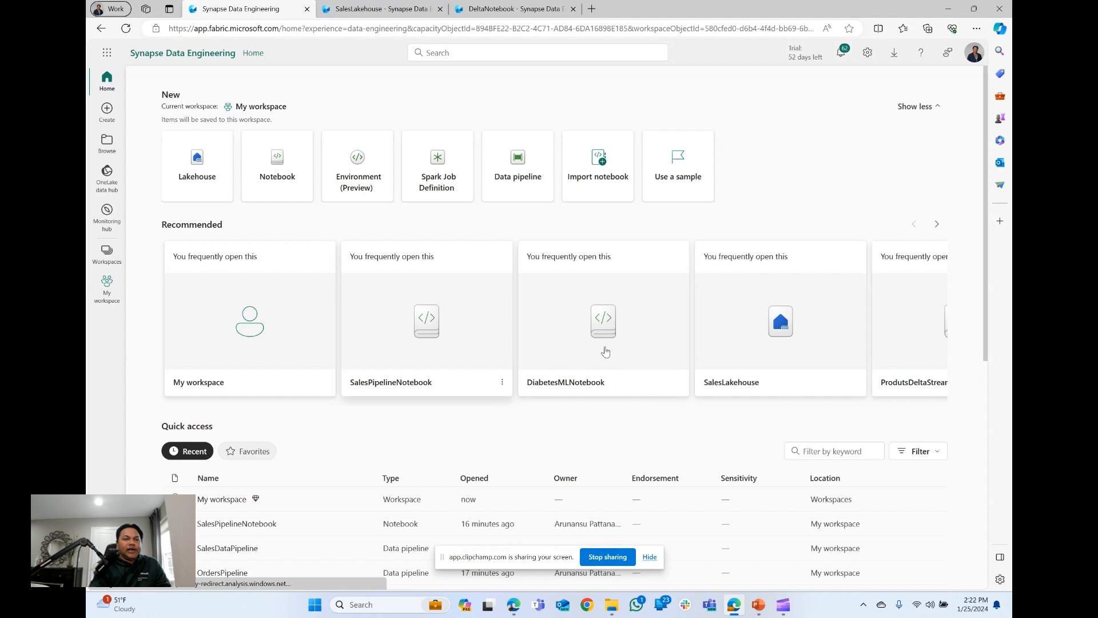
Examine the Tables and Files folders of SalesLakehouse, including the upload options and available shortcut sources for Files
{"action": "left_click", "coordinate": [346, 9]}
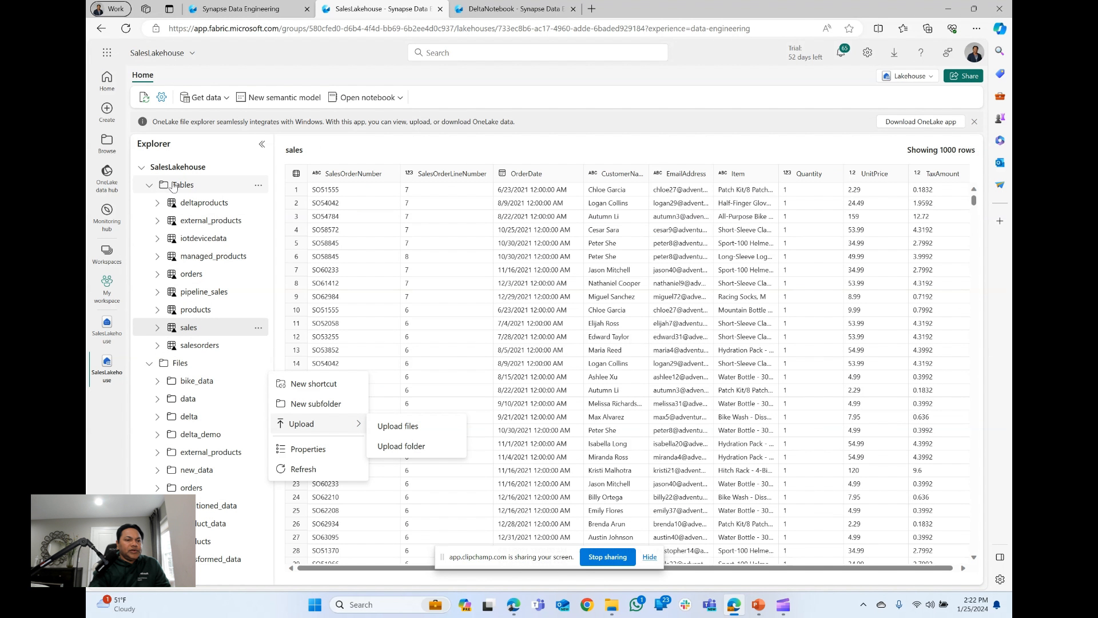
{"action": "left_click", "coordinate": [148, 185]}
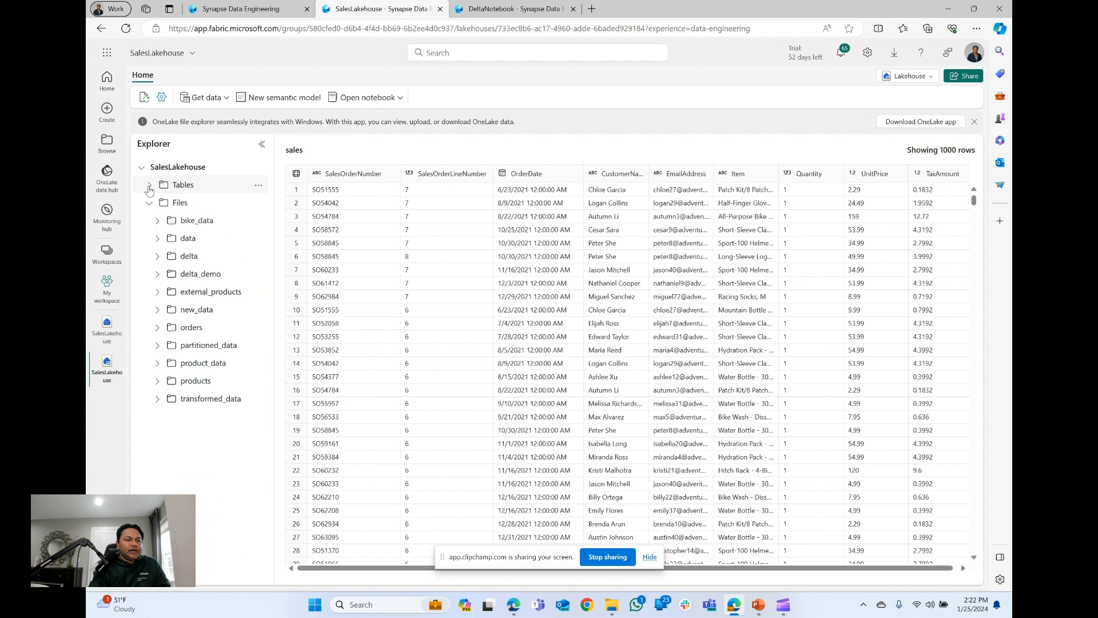
{"action": "left_click", "coordinate": [149, 204]}
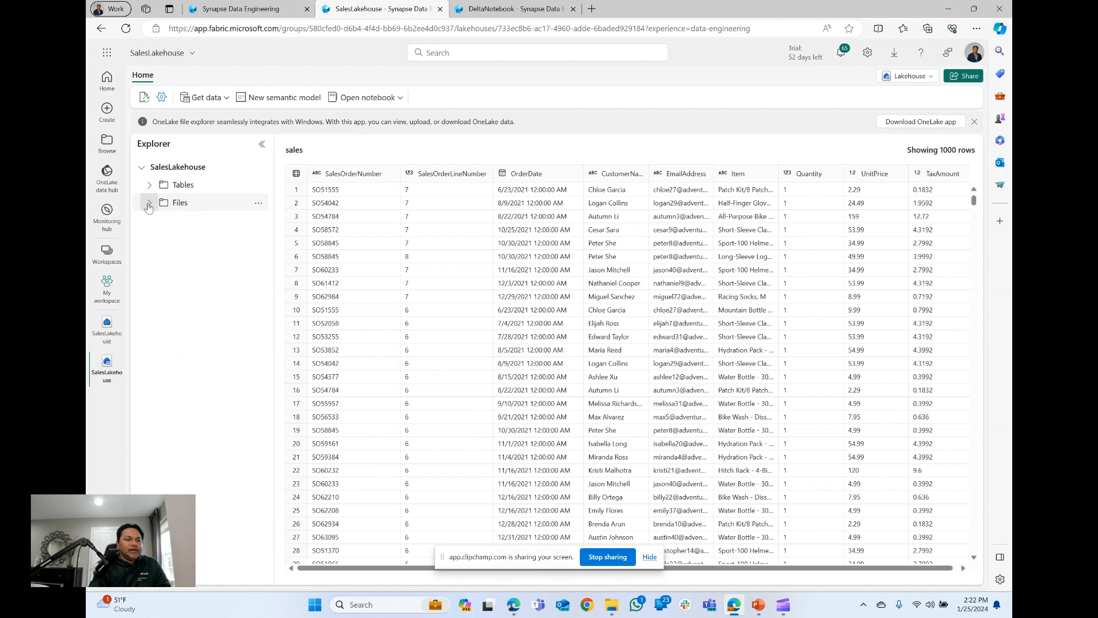
{"action": "left_click", "coordinate": [148, 203]}
{"action": "left_click", "coordinate": [259, 203]}
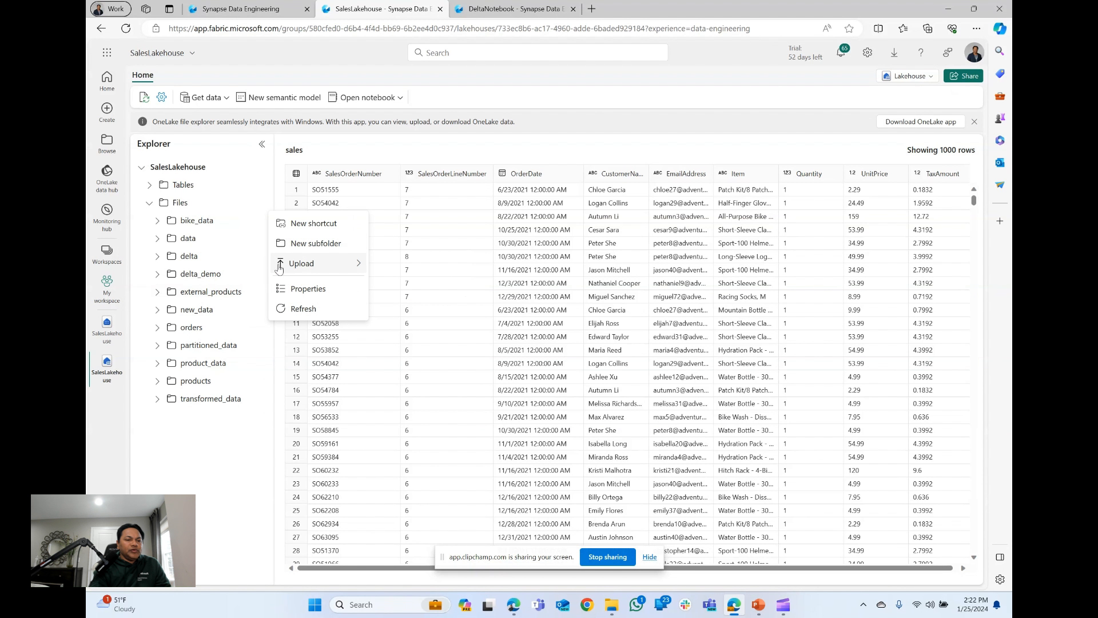
{"action": "mouse_move", "coordinate": [278, 268]}
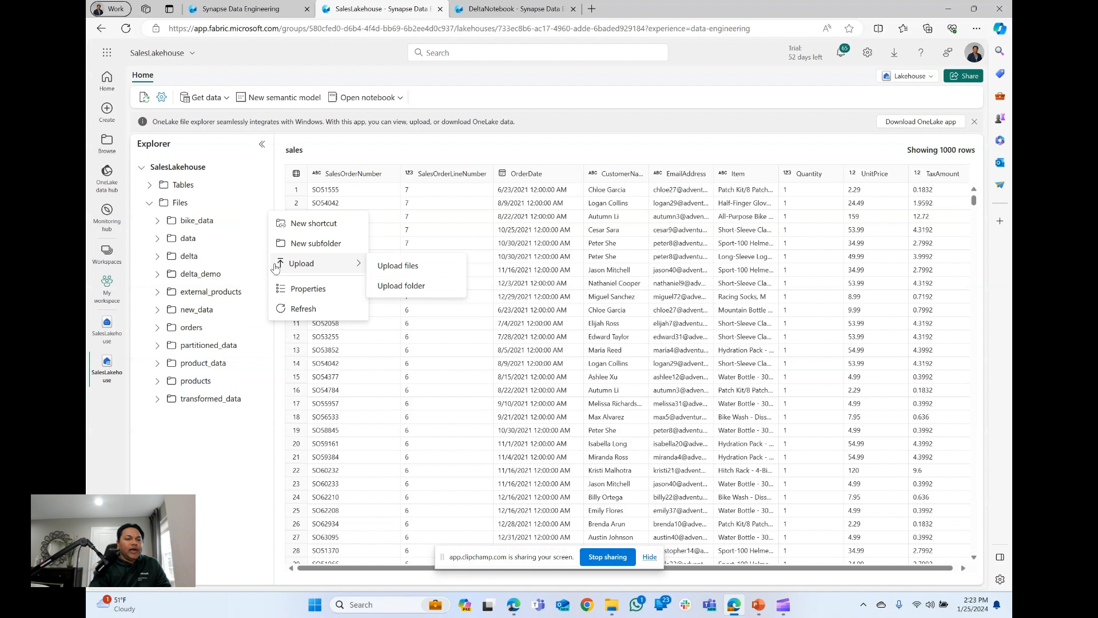
{"action": "left_click", "coordinate": [306, 224]}
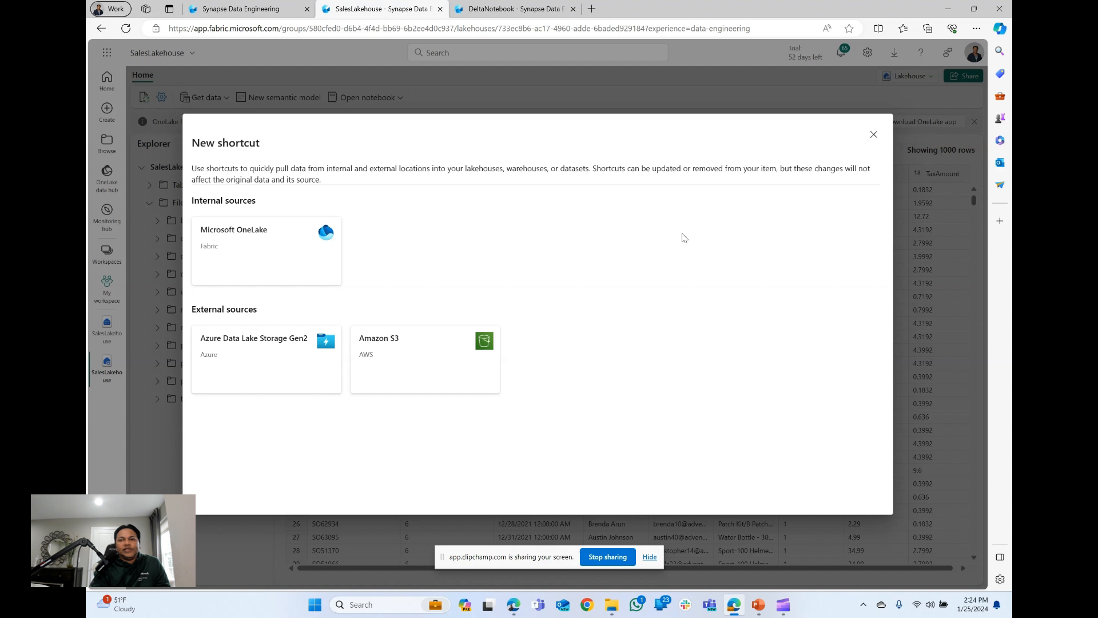
{"action": "left_click", "coordinate": [873, 134]}
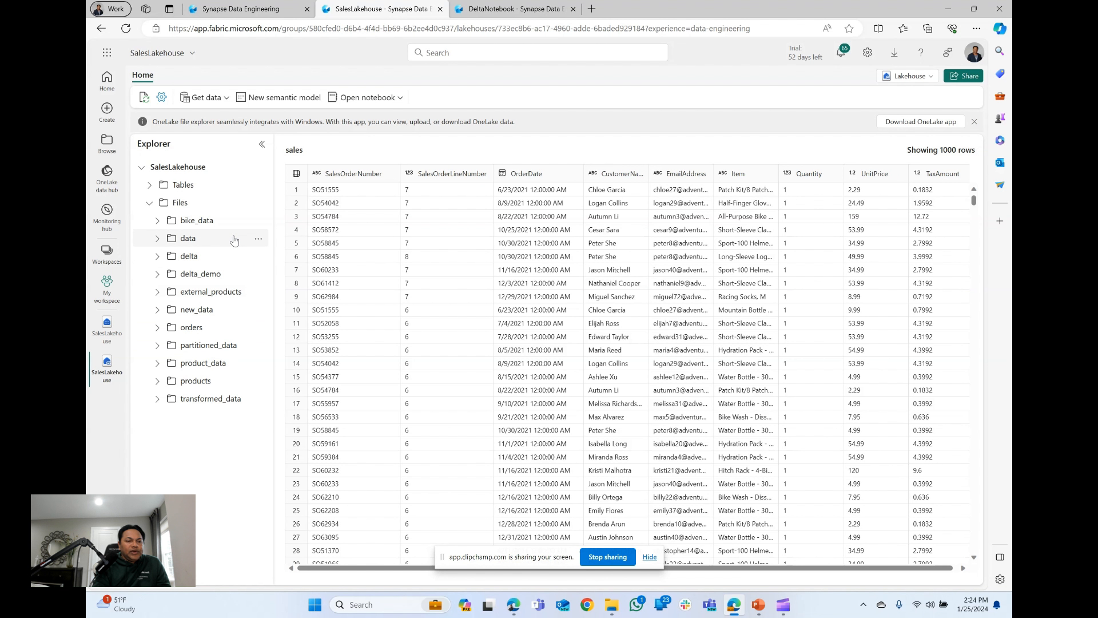
Examine the options for loading sales.csv from the data folder into a new table, without loading it
{"action": "left_click", "coordinate": [197, 243]}
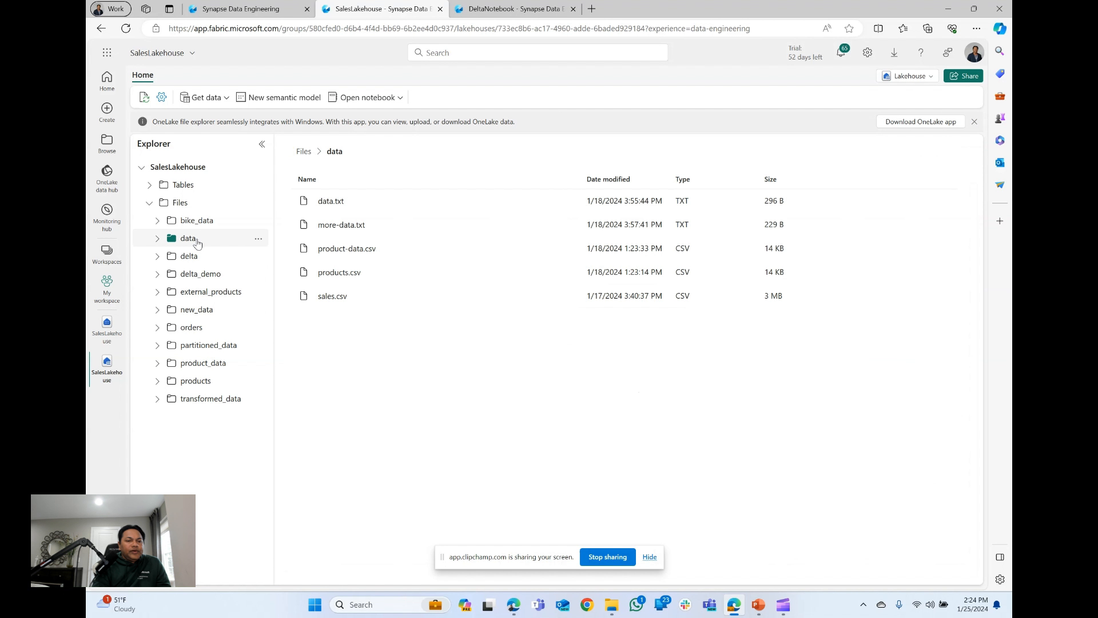
{"action": "right_click", "coordinate": [309, 299]}
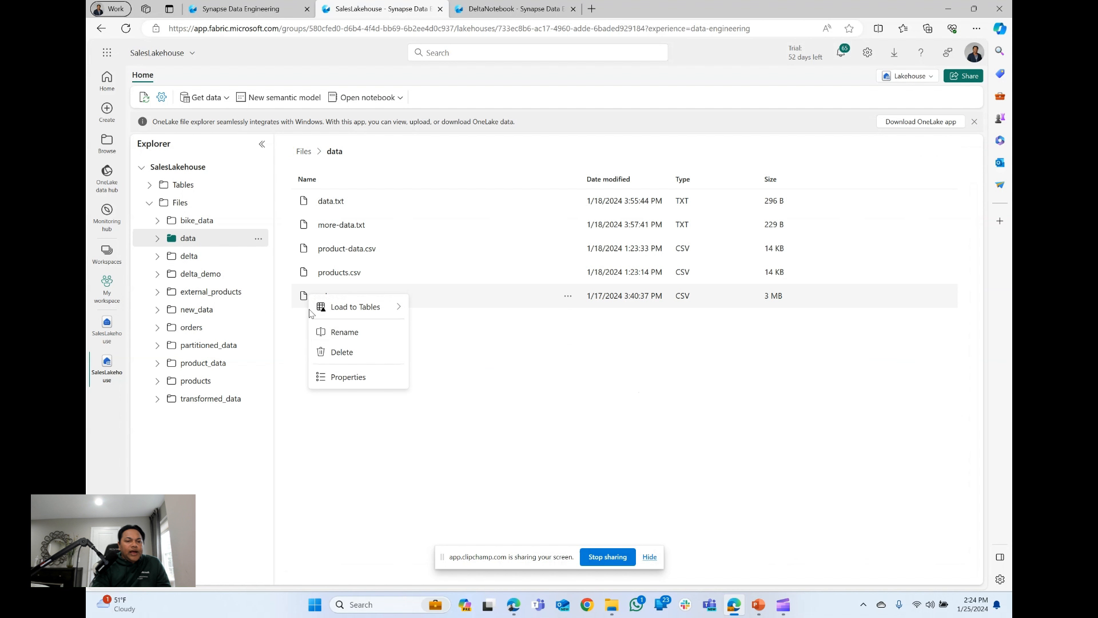
{"action": "mouse_move", "coordinate": [341, 315]}
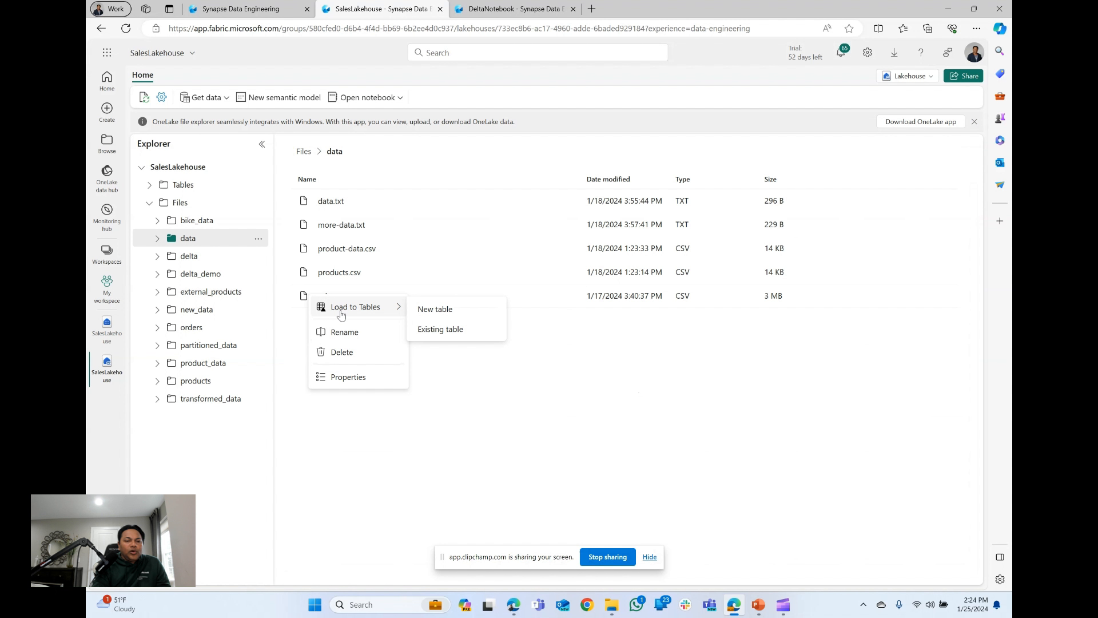
{"action": "left_click", "coordinate": [449, 315]}
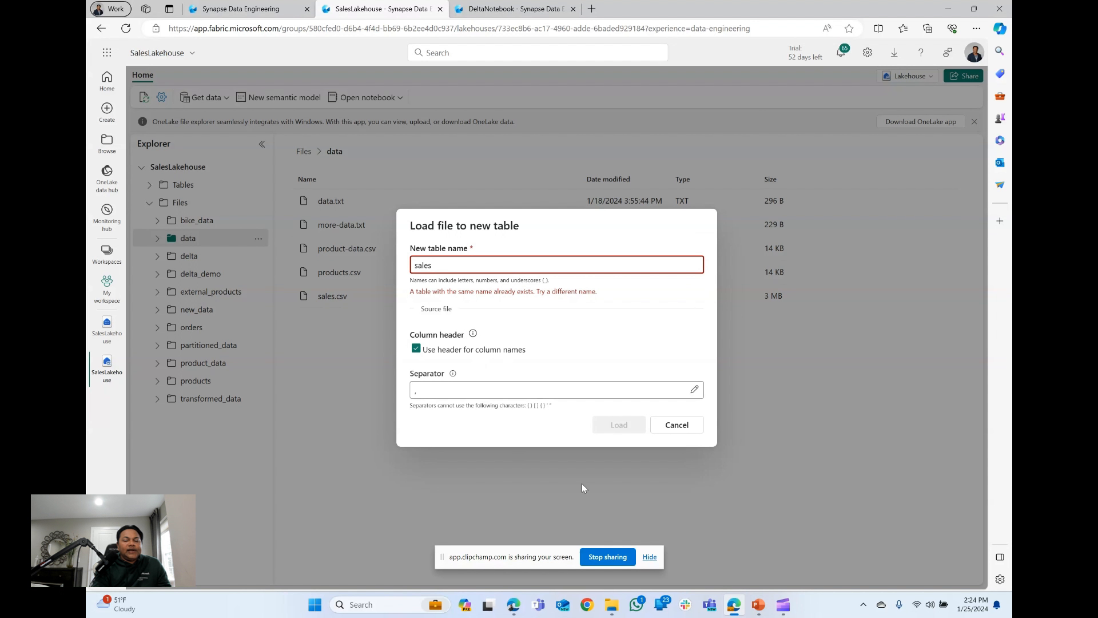
{"action": "left_click", "coordinate": [695, 427]}
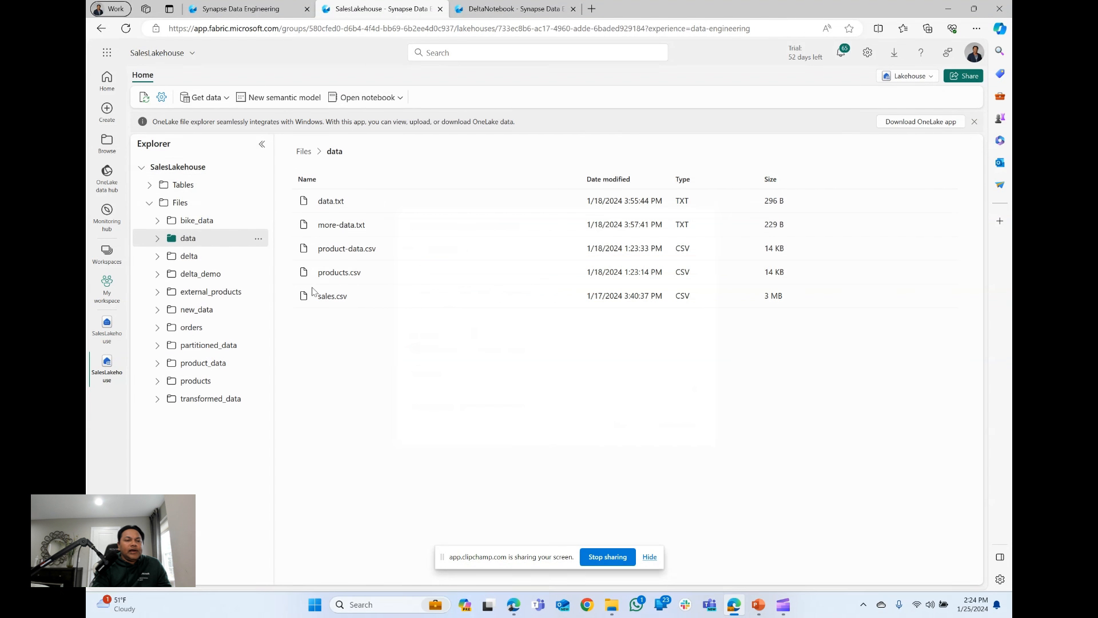
Preview the sales table in SalesLakehouse and look over its column list
{"action": "left_click", "coordinate": [150, 185]}
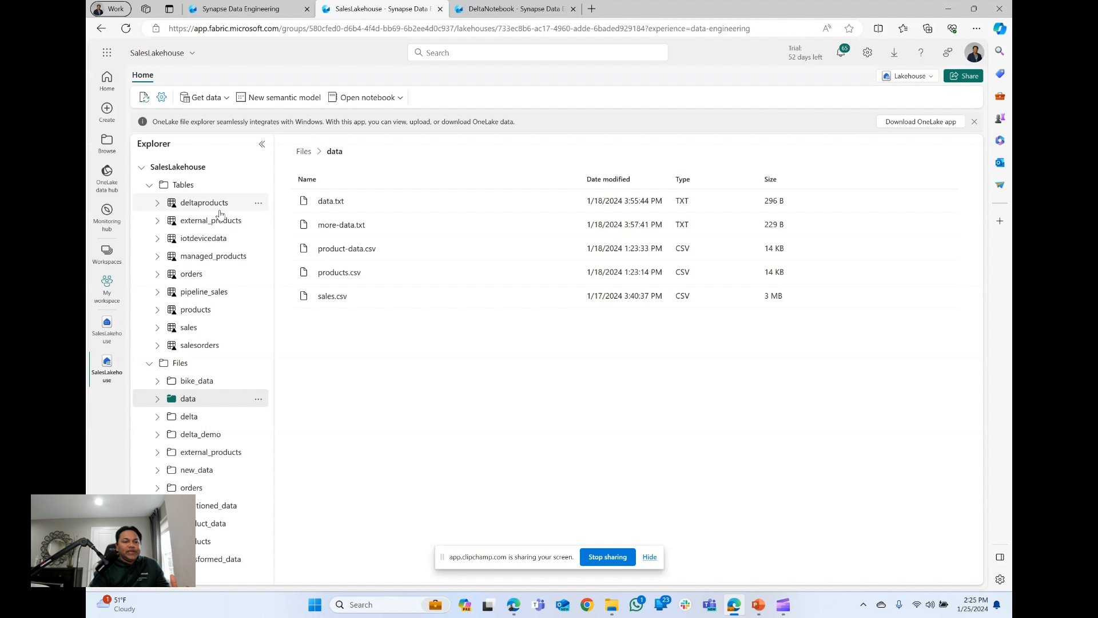
{"action": "left_click", "coordinate": [188, 331]}
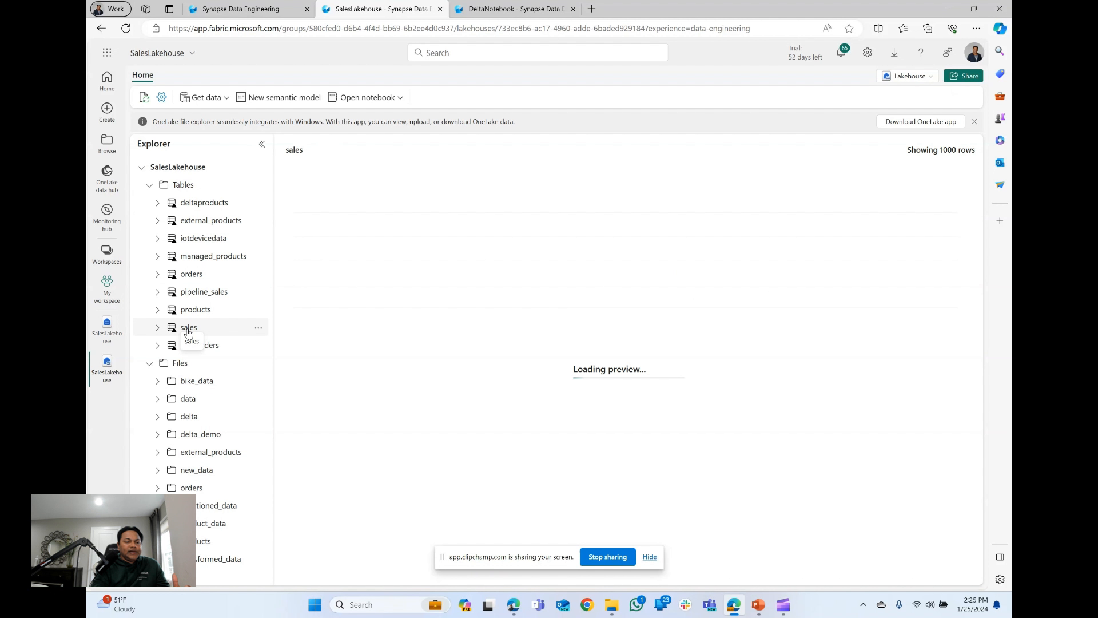
{"action": "left_click", "coordinate": [157, 328]}
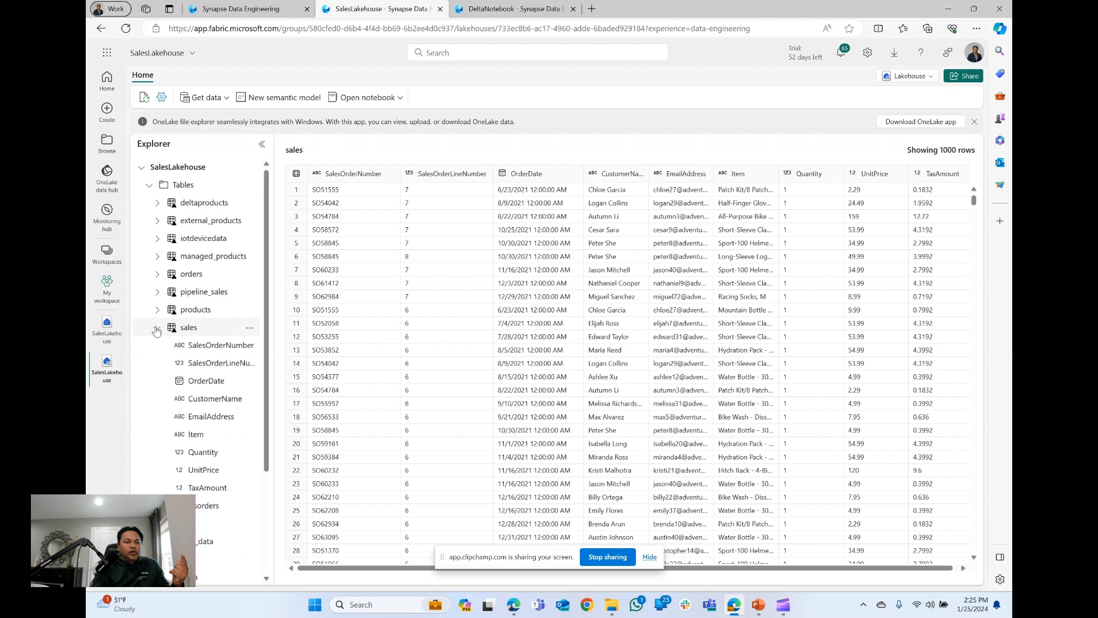
{"action": "left_click", "coordinate": [156, 329]}
View the sales table's underlying files and open the first JSON file in its _delta_log folder
{"action": "left_click", "coordinate": [252, 329]}
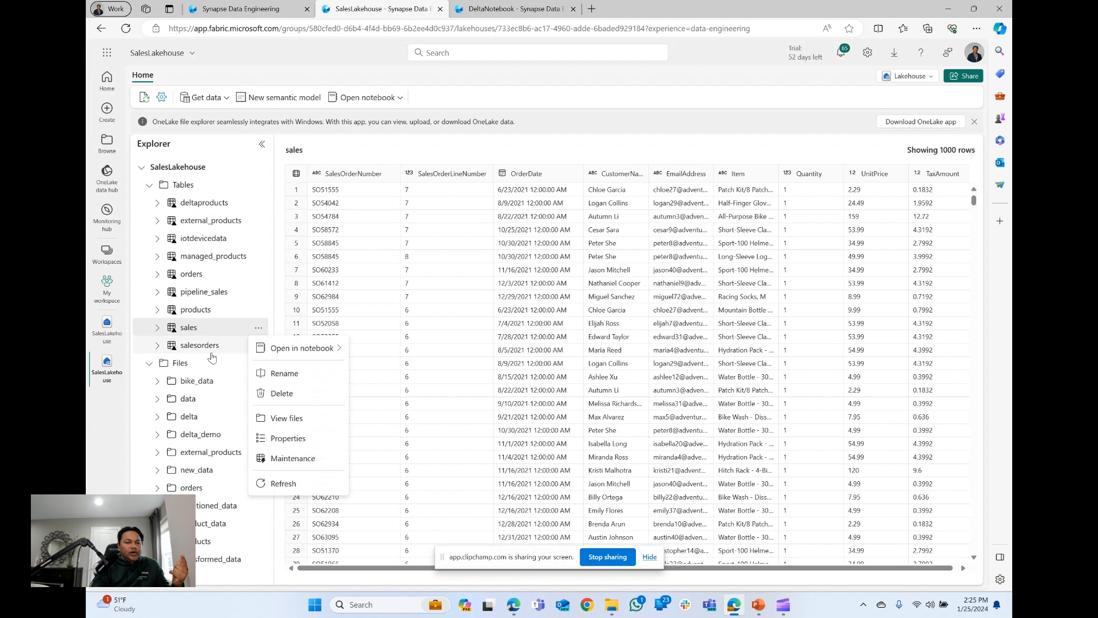
{"action": "left_click", "coordinate": [288, 419]}
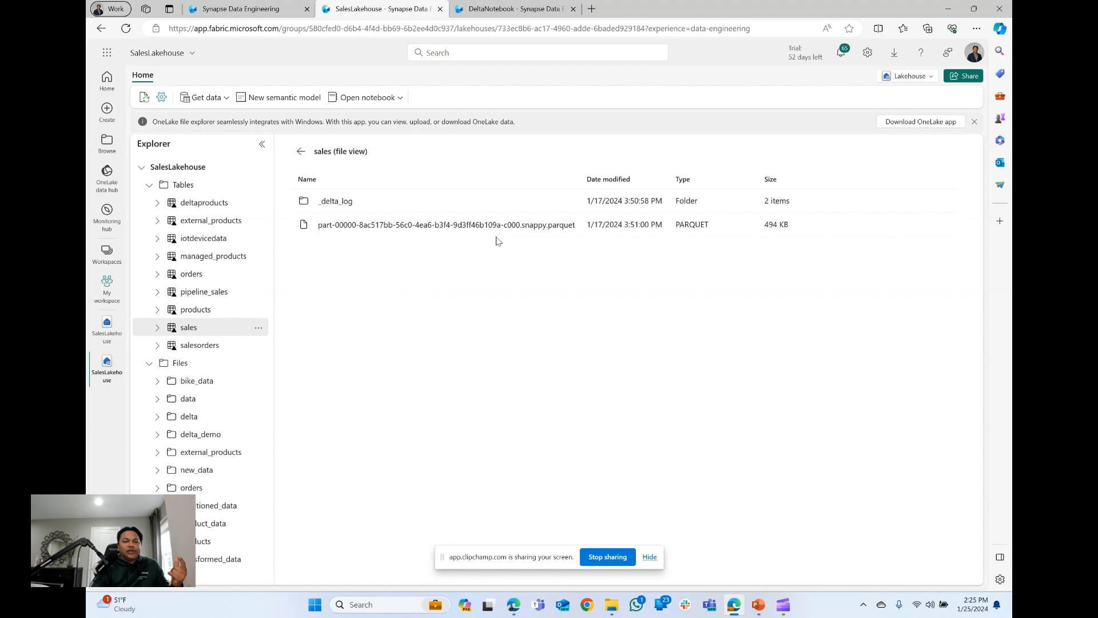
{"action": "left_click", "coordinate": [335, 203]}
{"action": "left_click", "coordinate": [337, 200]}
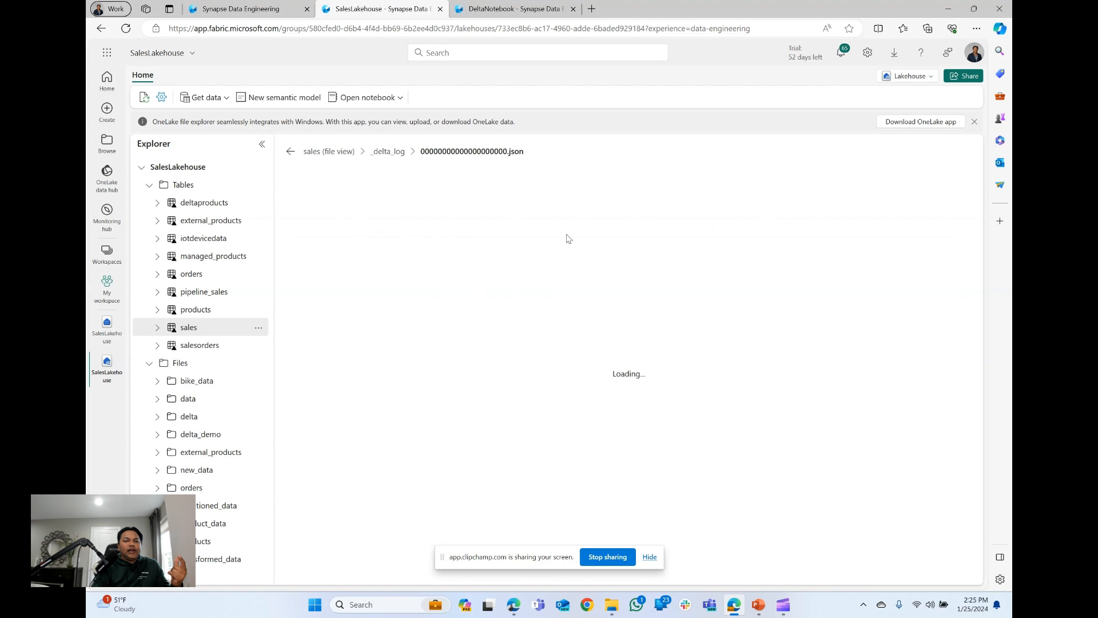
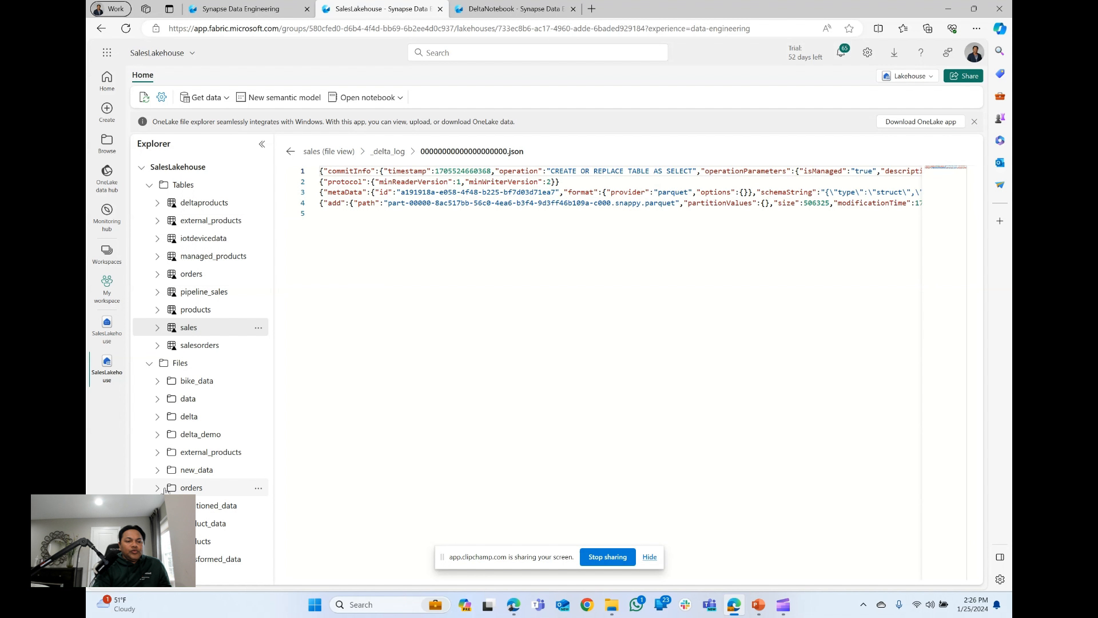
Examine the table-loading options for sales.csv in the new_data folder, without loading the file
{"action": "left_click", "coordinate": [193, 474]}
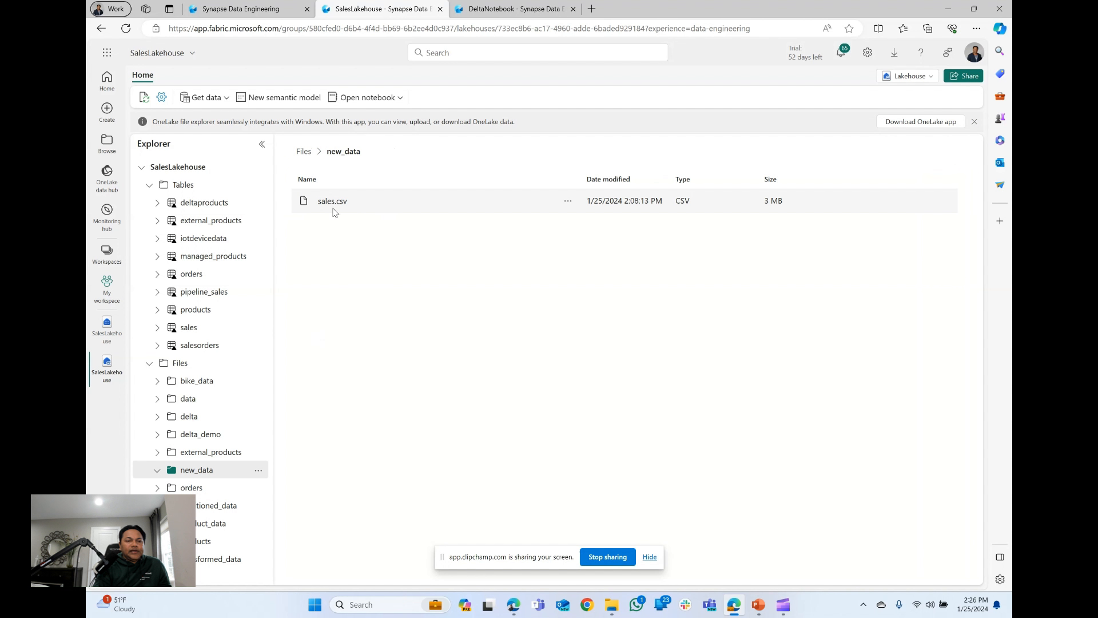
{"action": "right_click", "coordinate": [335, 206]}
{"action": "mouse_move", "coordinate": [378, 213]}
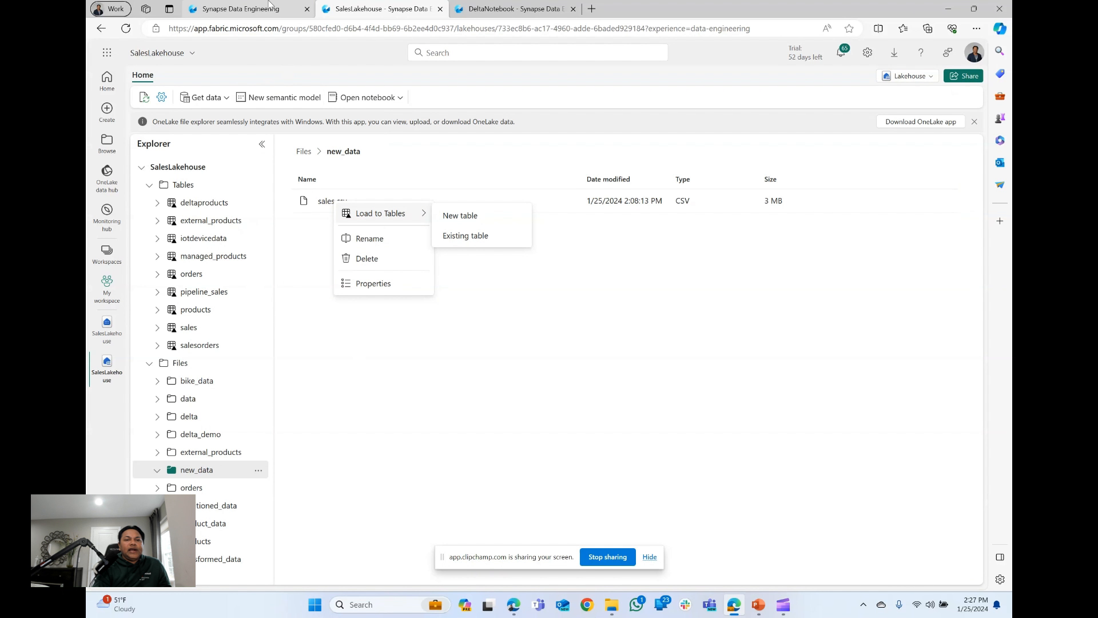
Switch to DeltaNotebook and review the cells that create managed and external Delta tables with saveAsTable, DeltaTable.create and SQL CREATE TABLE
{"action": "left_click", "coordinate": [512, 9]}
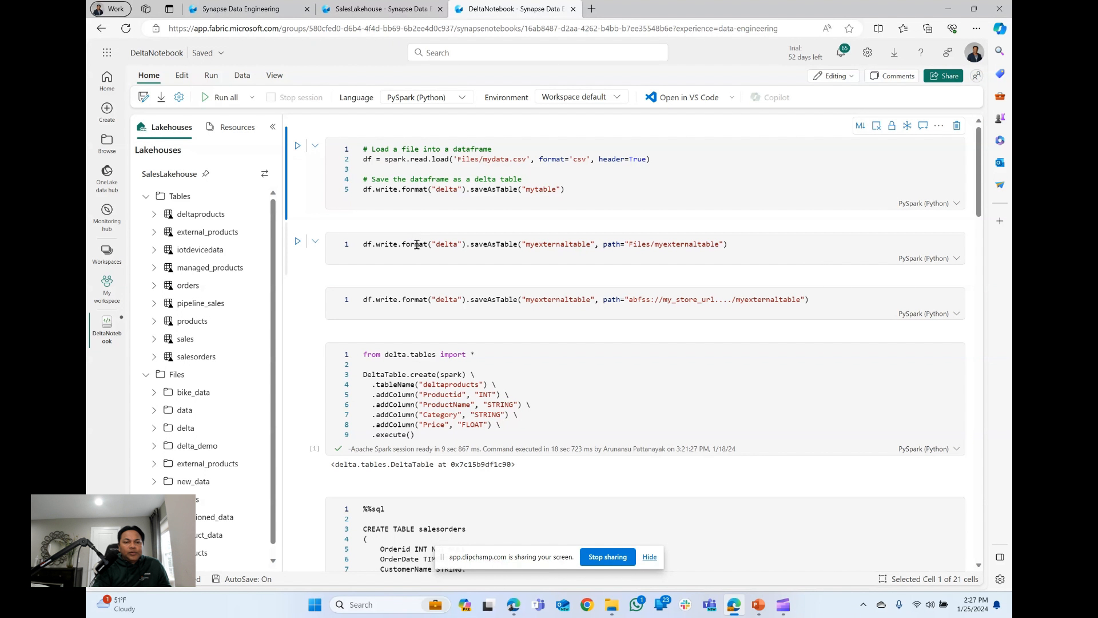
{"action": "double_click", "coordinate": [441, 245]}
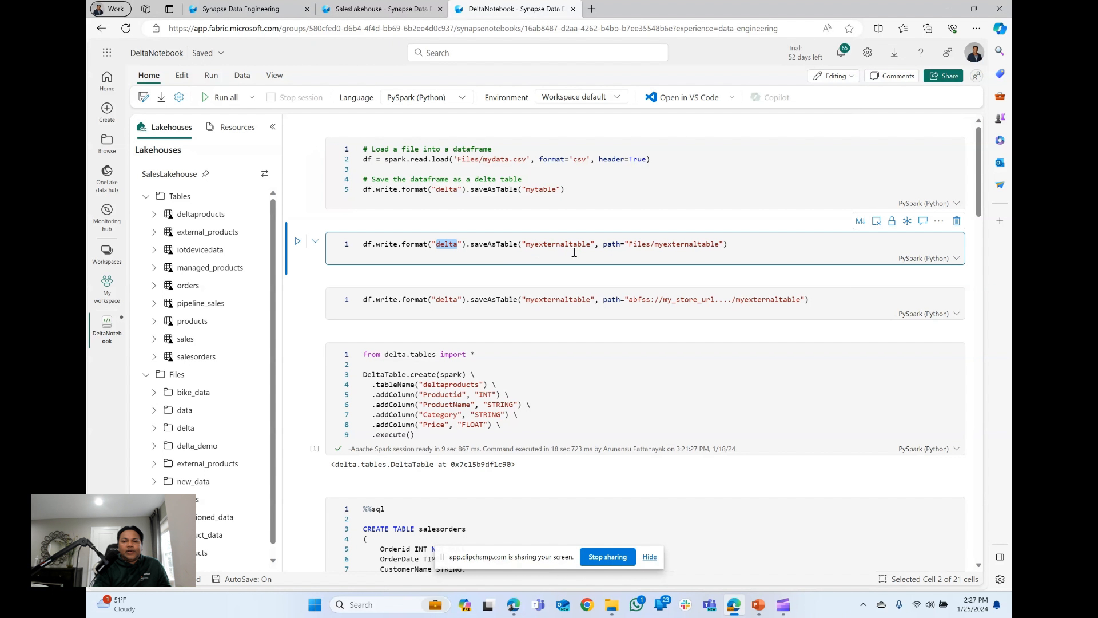
{"action": "mouse_move", "coordinate": [420, 275]}
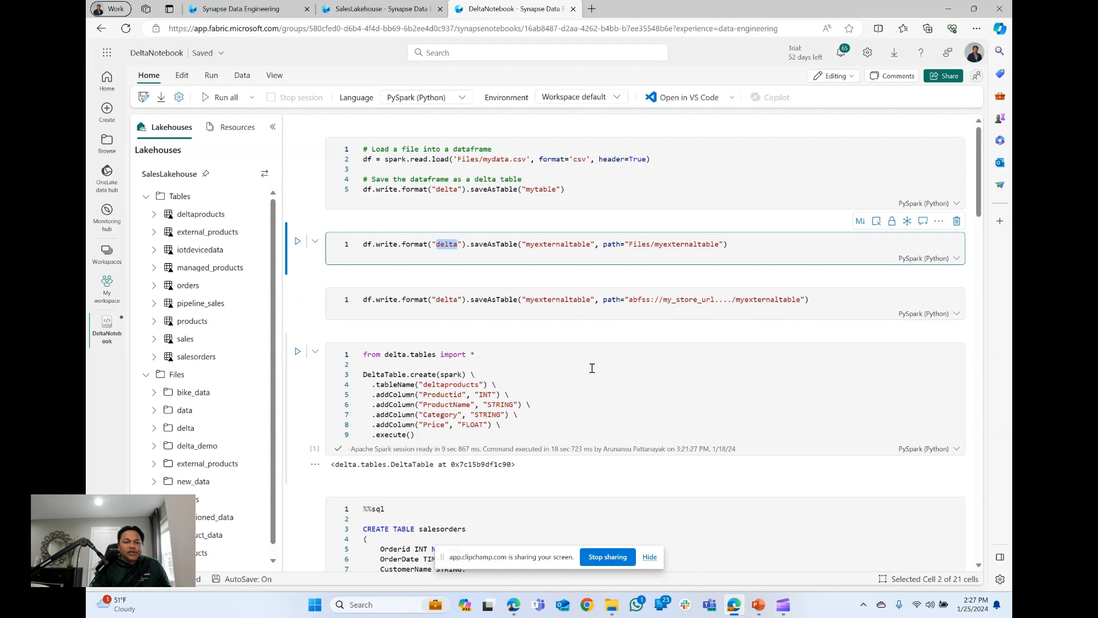
{"action": "scroll", "coordinate": [593, 368], "scroll_direction": "down", "scroll_amount": 2}
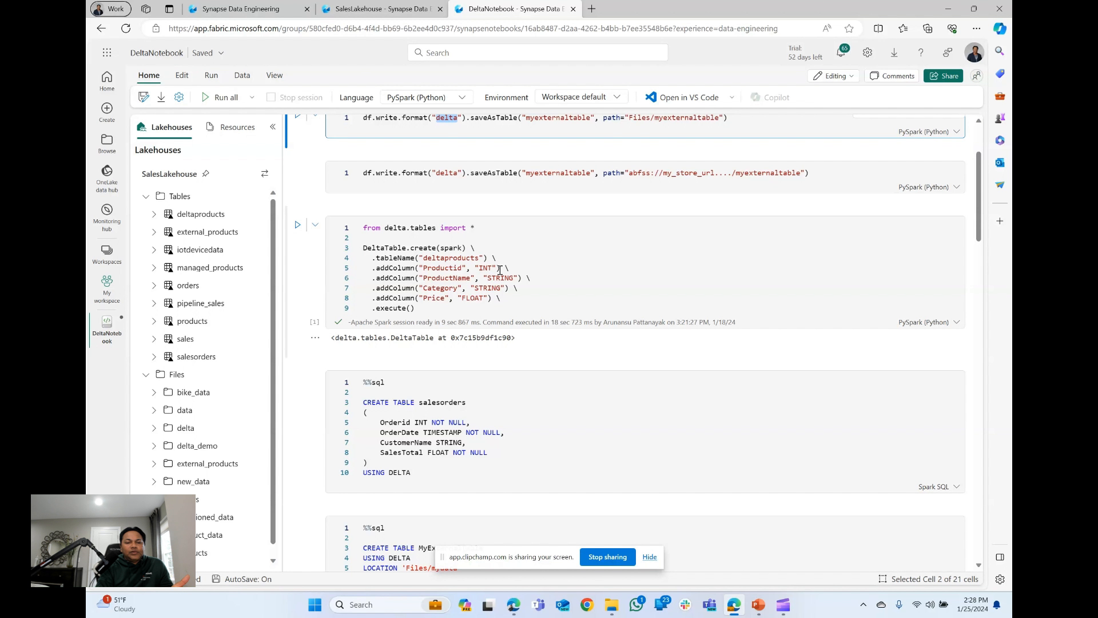
{"action": "scroll", "coordinate": [437, 286], "scroll_direction": "down", "scroll_amount": 3}
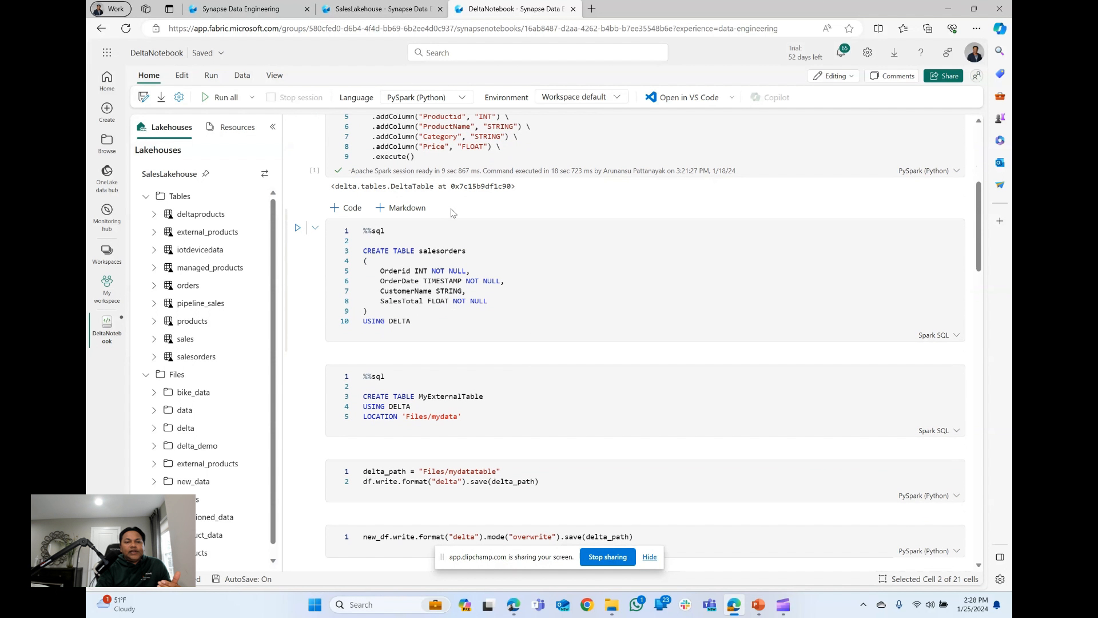
{"action": "scroll", "coordinate": [468, 288], "scroll_direction": "up", "scroll_amount": 2}
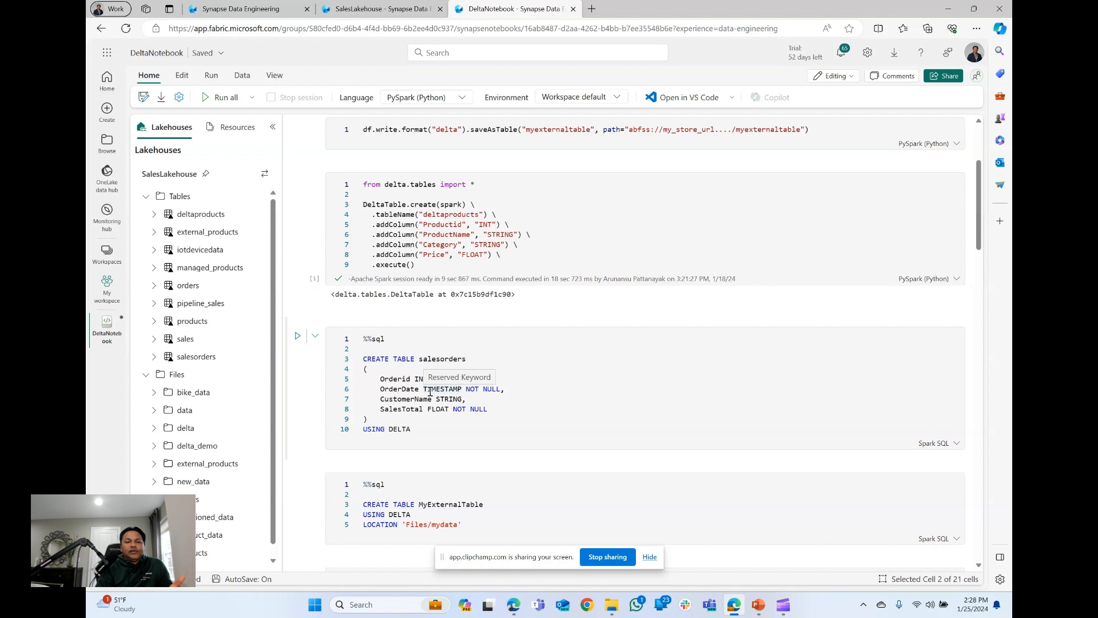
{"action": "scroll", "coordinate": [505, 383], "scroll_direction": "down", "scroll_amount": 2}
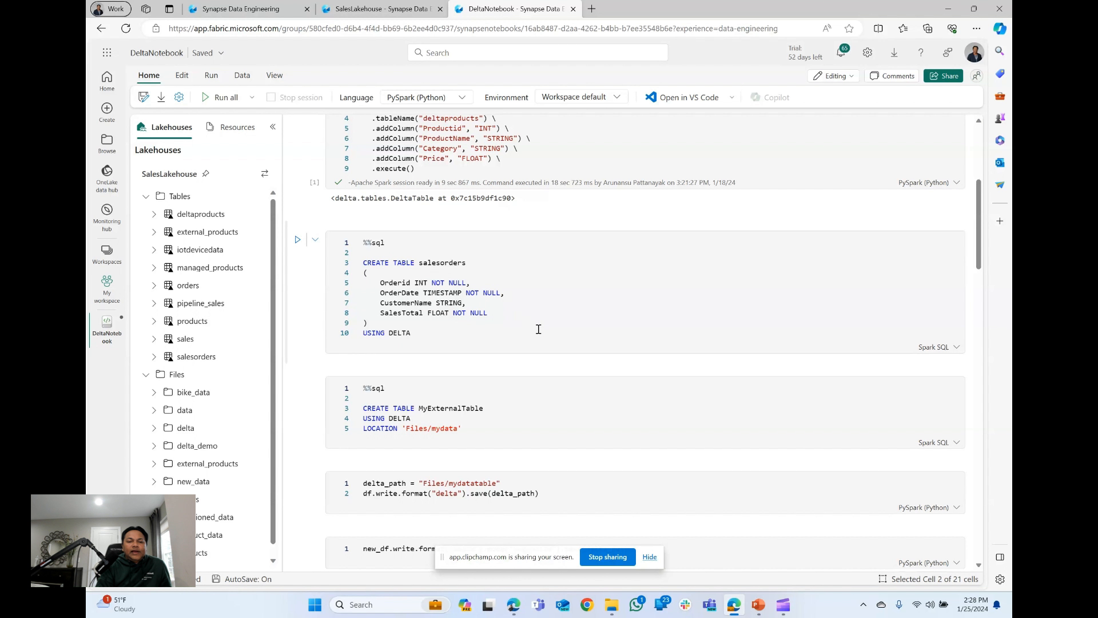
{"action": "scroll", "coordinate": [434, 316], "scroll_direction": "down", "scroll_amount": 1}
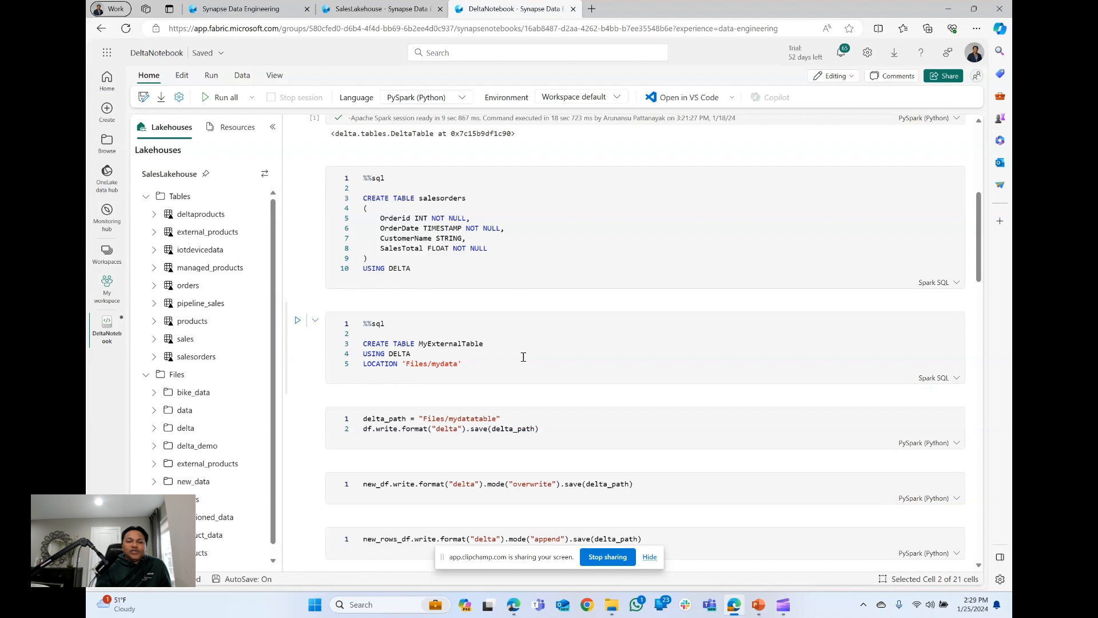
{"action": "scroll", "coordinate": [523, 357], "scroll_direction": "down", "scroll_amount": 3}
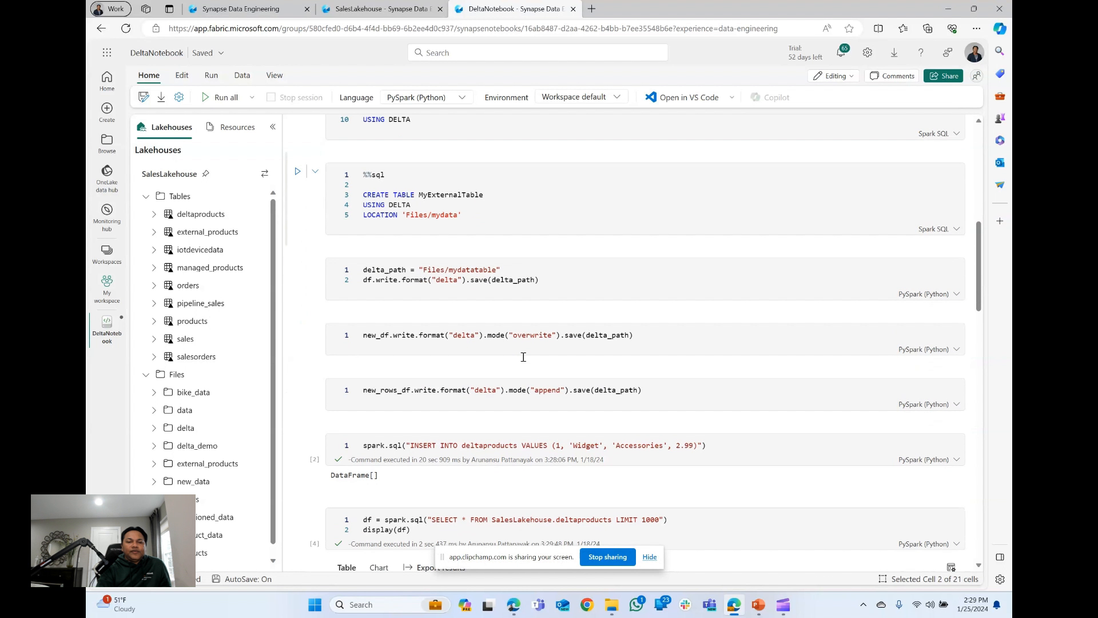
Review the notebook cells that save Delta files in overwrite and append mode, then insert, update and query deltaproducts rows
{"action": "left_click", "coordinate": [360, 278]}
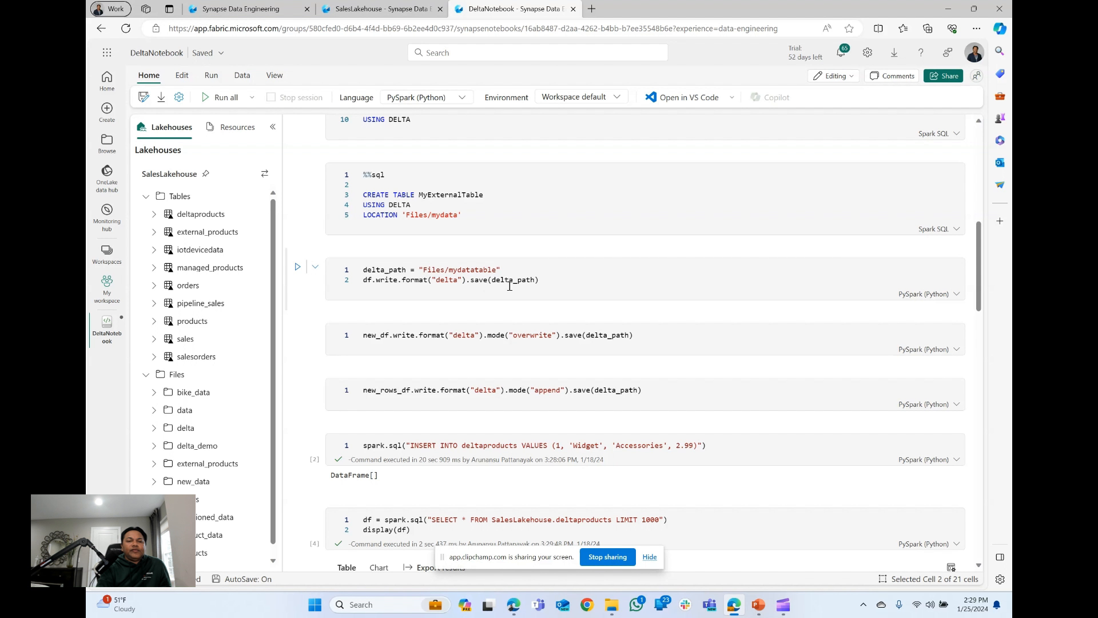
{"action": "scroll", "coordinate": [613, 357], "scroll_direction": "down", "scroll_amount": 1}
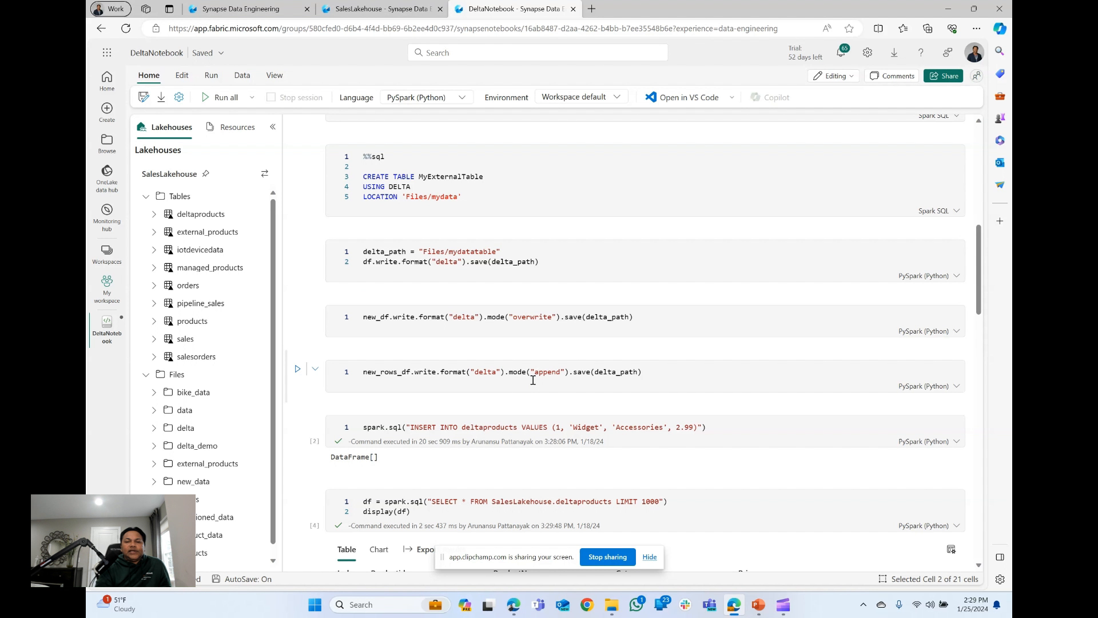
{"action": "scroll", "coordinate": [533, 297], "scroll_direction": "down", "scroll_amount": 1}
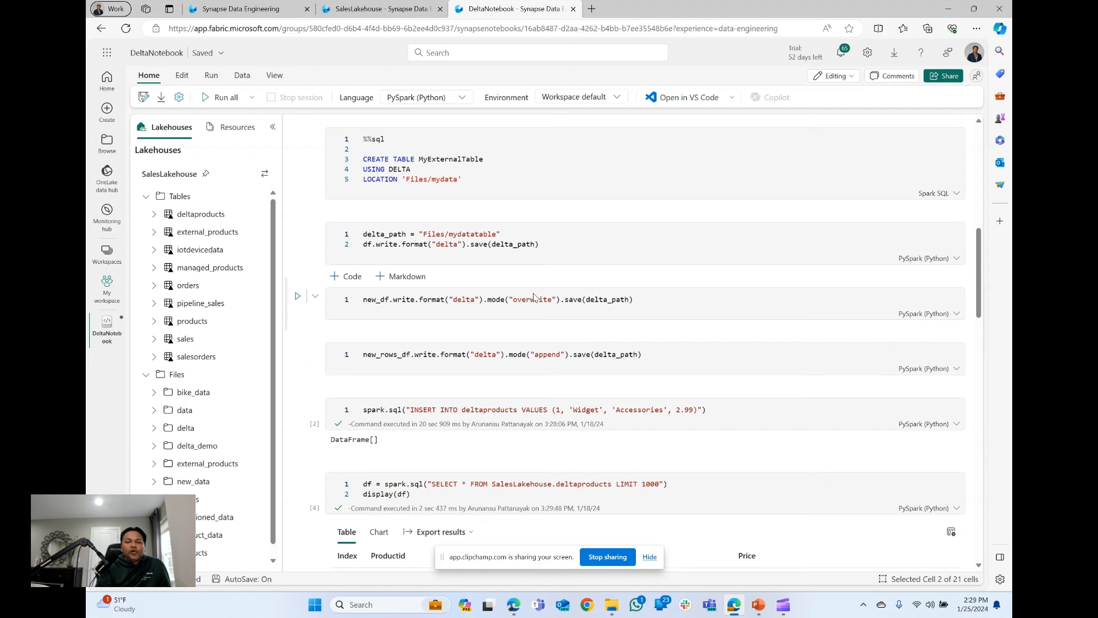
{"action": "scroll", "coordinate": [534, 297], "scroll_direction": "down", "scroll_amount": 2}
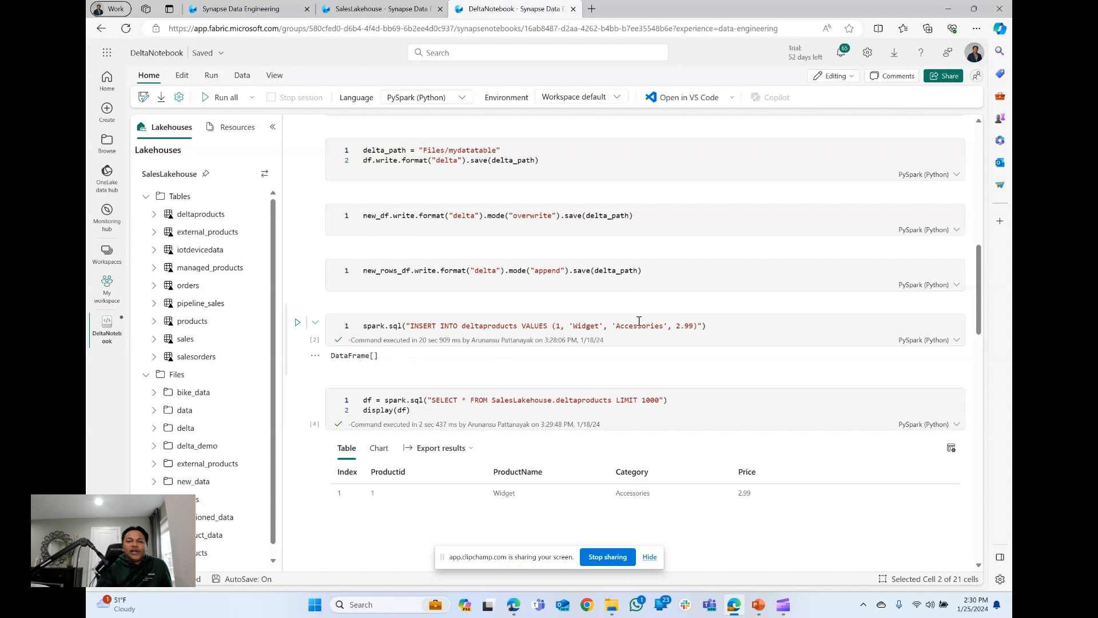
{"action": "scroll", "coordinate": [639, 321], "scroll_direction": "down", "scroll_amount": 1}
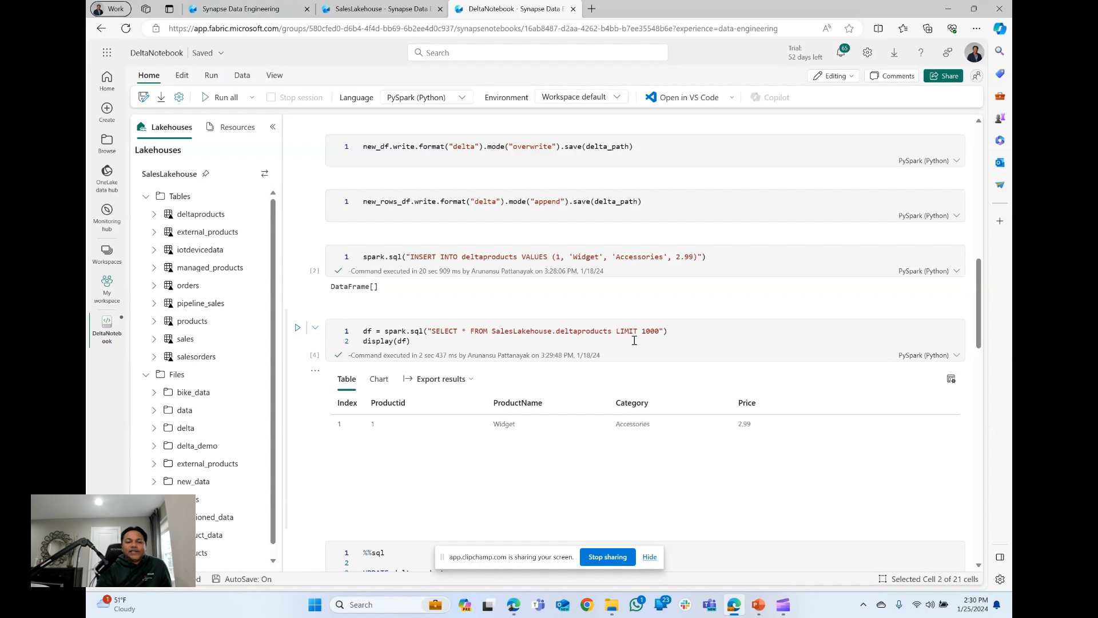
{"action": "scroll", "coordinate": [584, 343], "scroll_direction": "down", "scroll_amount": 3}
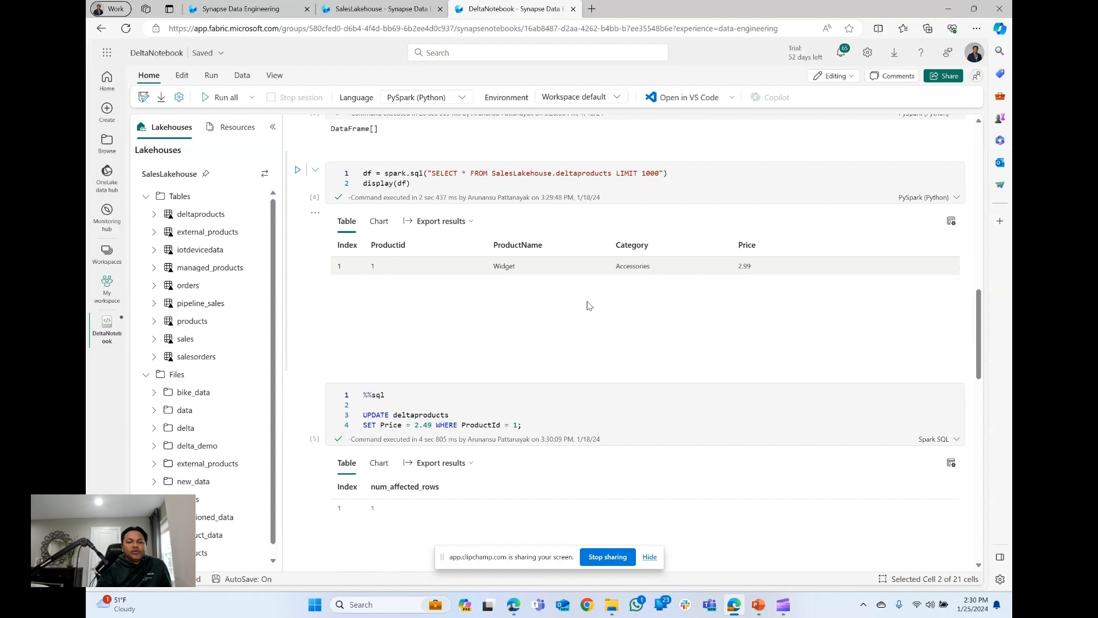
{"action": "scroll", "coordinate": [588, 306], "scroll_direction": "down", "scroll_amount": 3}
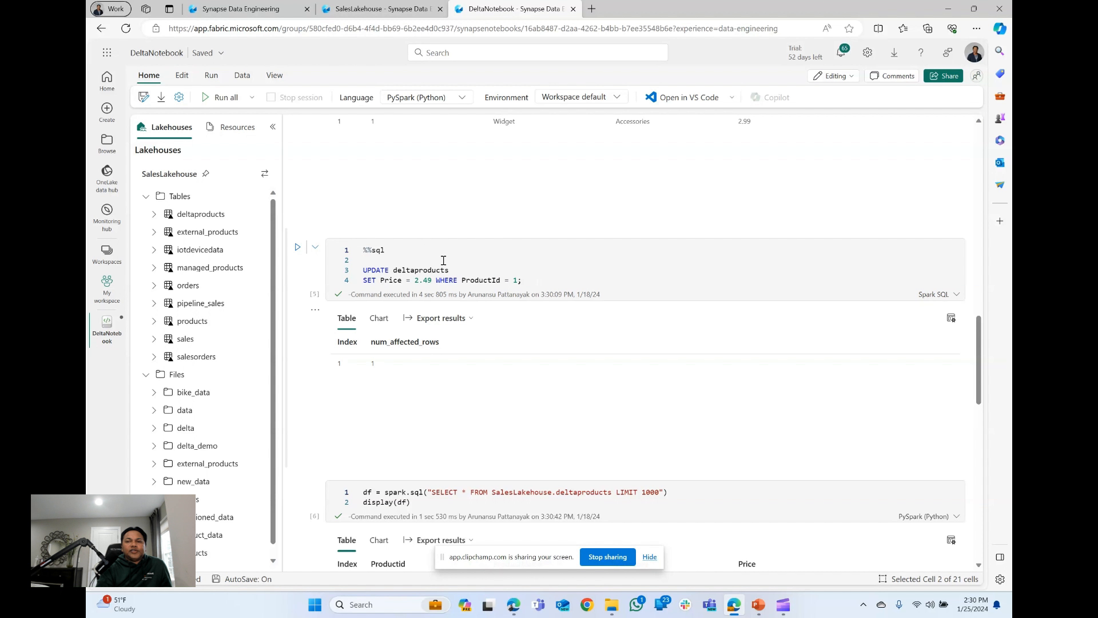
{"action": "scroll", "coordinate": [443, 260], "scroll_direction": "up", "scroll_amount": 1}
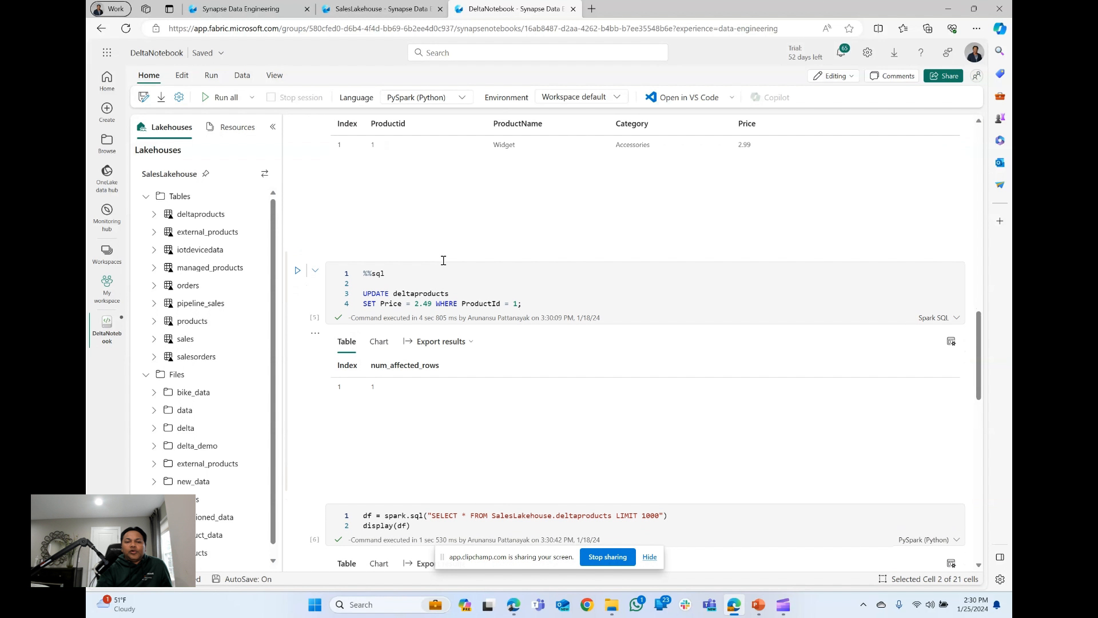
{"action": "scroll", "coordinate": [444, 260], "scroll_direction": "down", "scroll_amount": 3}
{"action": "scroll", "coordinate": [445, 264], "scroll_direction": "down", "scroll_amount": 1}
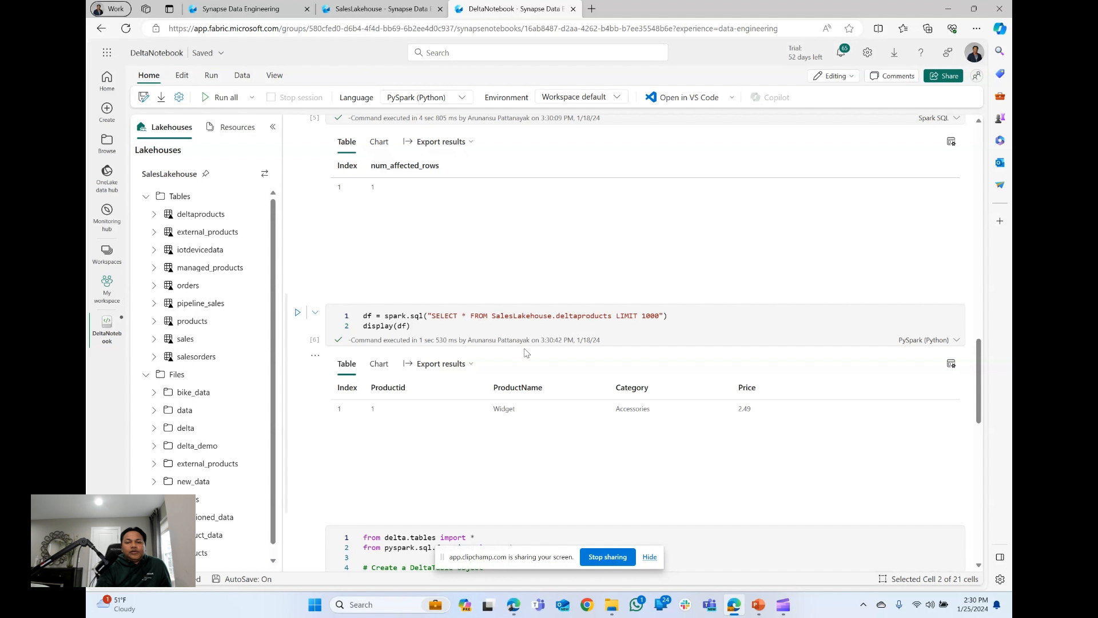
{"action": "scroll", "coordinate": [527, 353], "scroll_direction": "down", "scroll_amount": 1}
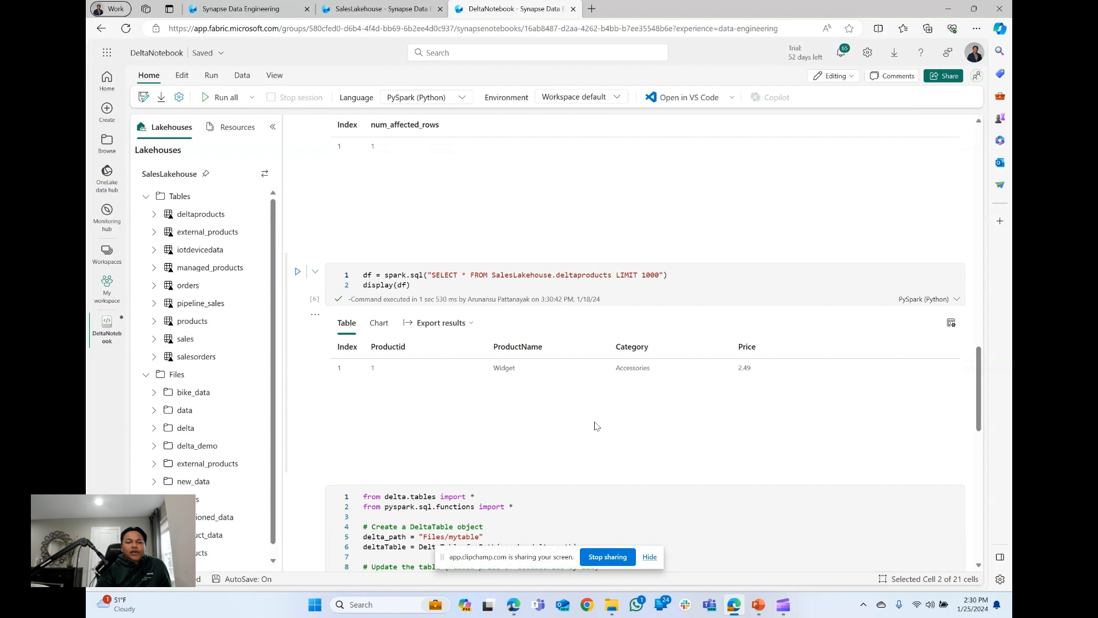
{"action": "scroll", "coordinate": [595, 426], "scroll_direction": "down", "scroll_amount": 3}
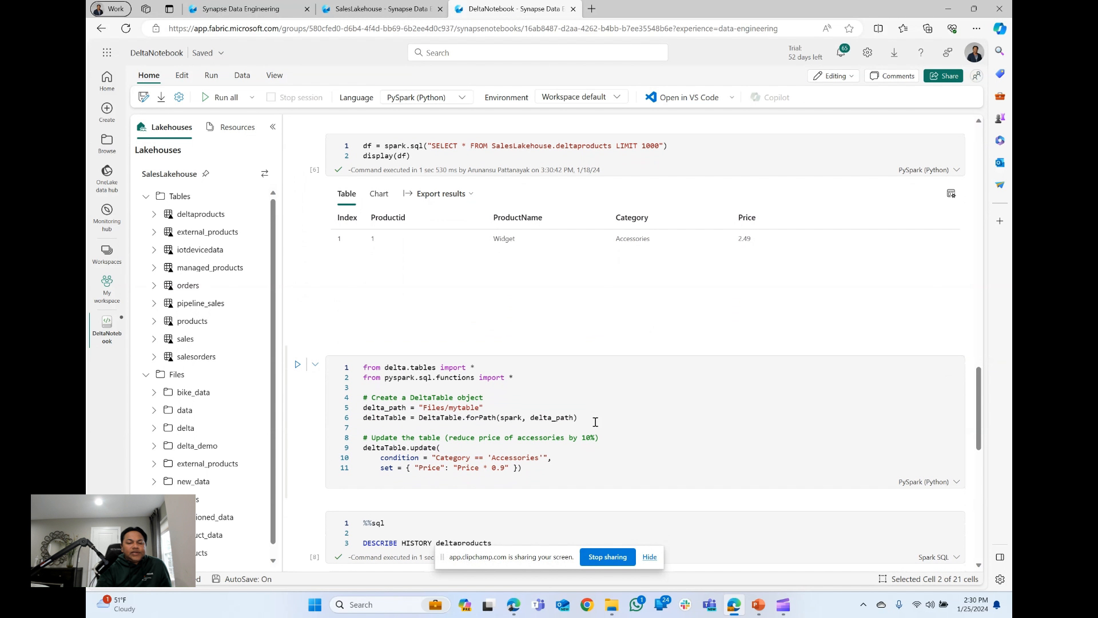
Examine the DeltaTable update cell, the DESCRIBE HISTORY output for deltaproducts, and the versionAsOf and timestampAsOf time-travel cells
{"action": "scroll", "coordinate": [595, 422], "scroll_direction": "down", "scroll_amount": 2}
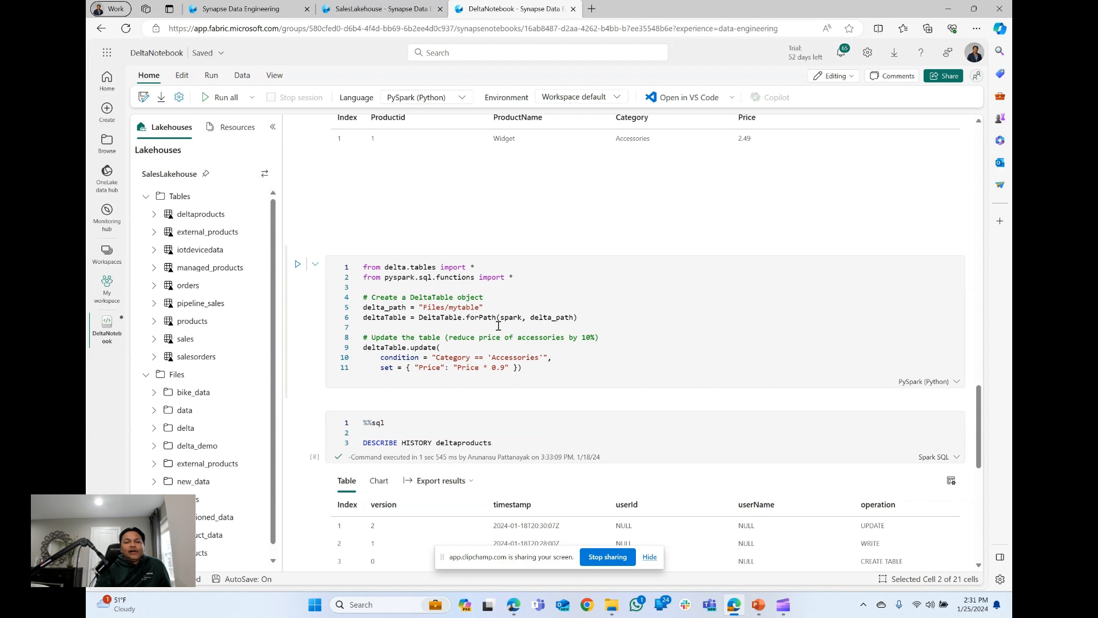
{"action": "scroll", "coordinate": [498, 325], "scroll_direction": "down", "scroll_amount": 2}
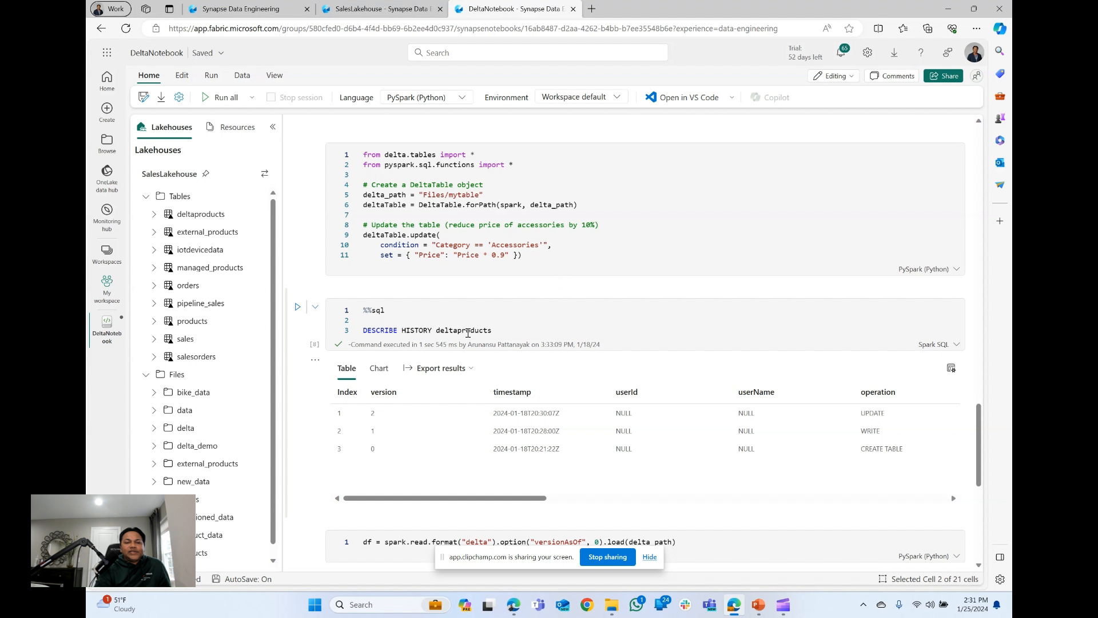
{"action": "double_click", "coordinate": [468, 332]}
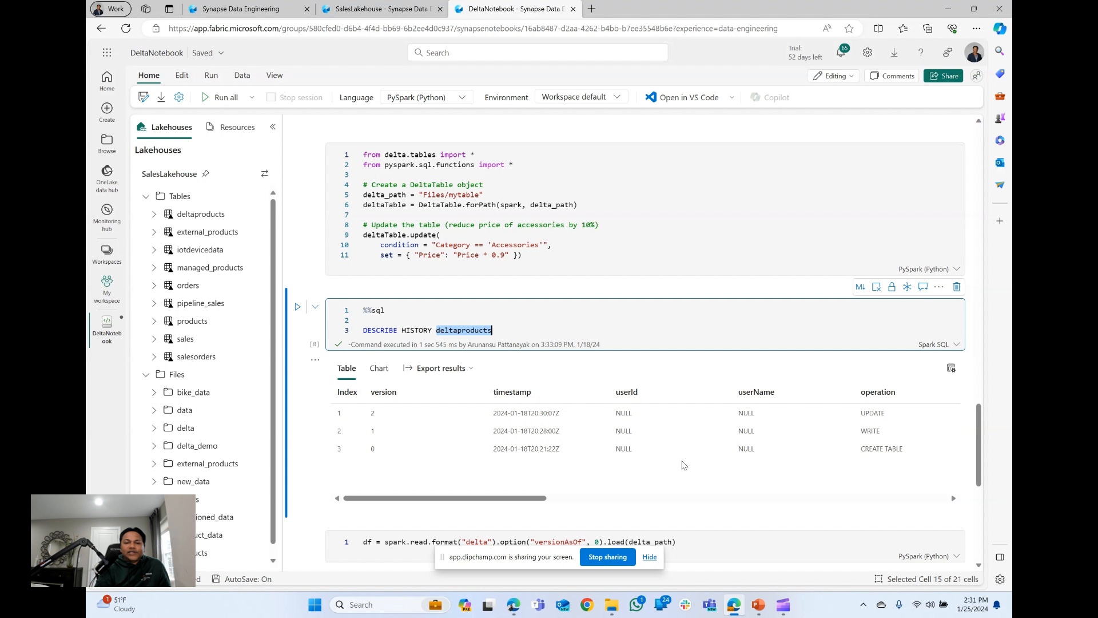
{"action": "scroll", "coordinate": [684, 466], "scroll_direction": "down", "scroll_amount": 2}
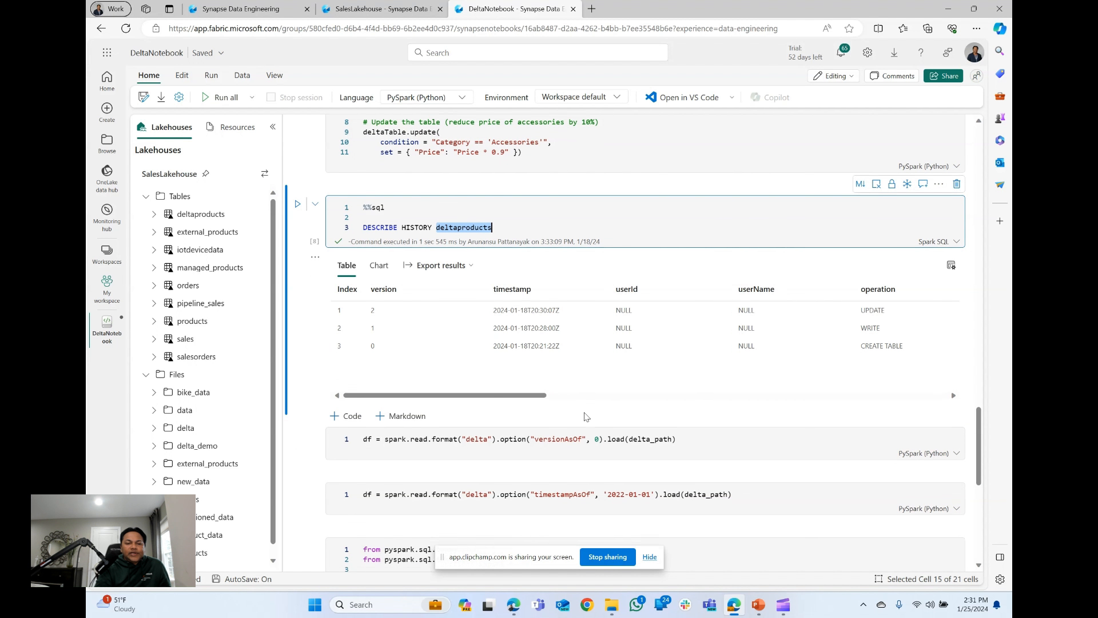
{"action": "scroll", "coordinate": [584, 372], "scroll_direction": "down", "scroll_amount": 4}
{"action": "scroll", "coordinate": [566, 263], "scroll_direction": "up", "scroll_amount": 1}
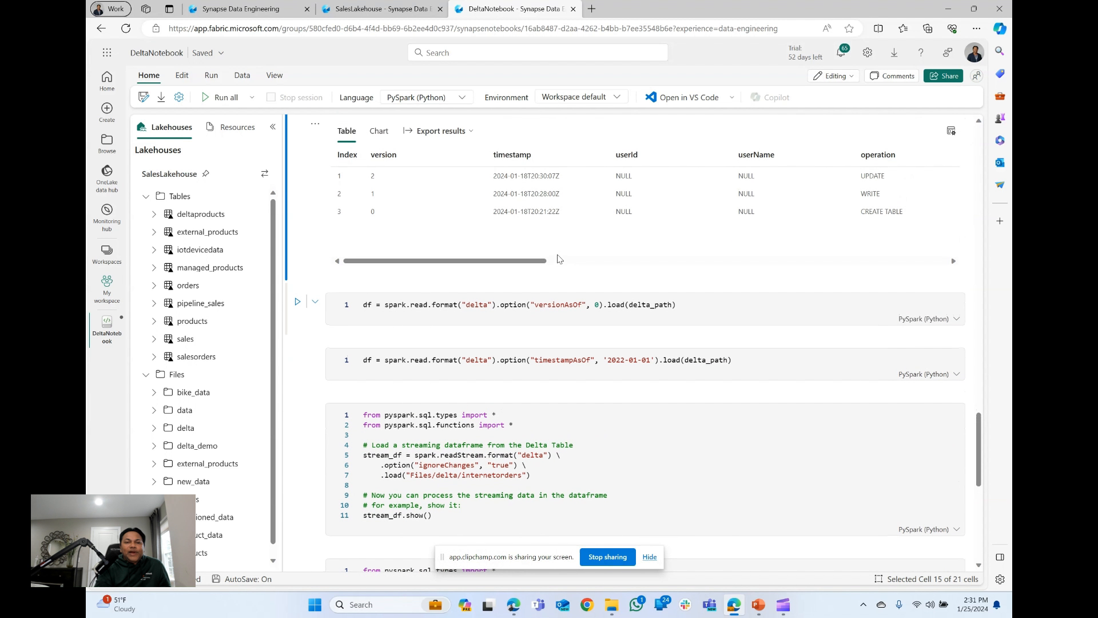
{"action": "scroll", "coordinate": [558, 259], "scroll_direction": "down", "scroll_amount": 2}
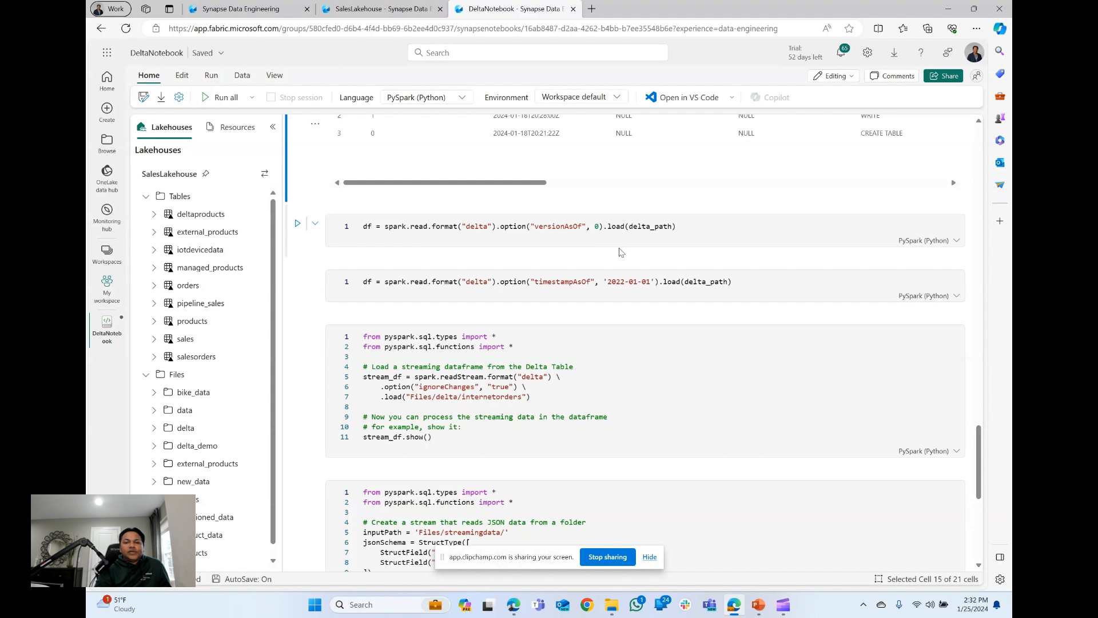
{"action": "scroll", "coordinate": [633, 260], "scroll_direction": "down", "scroll_amount": 2}
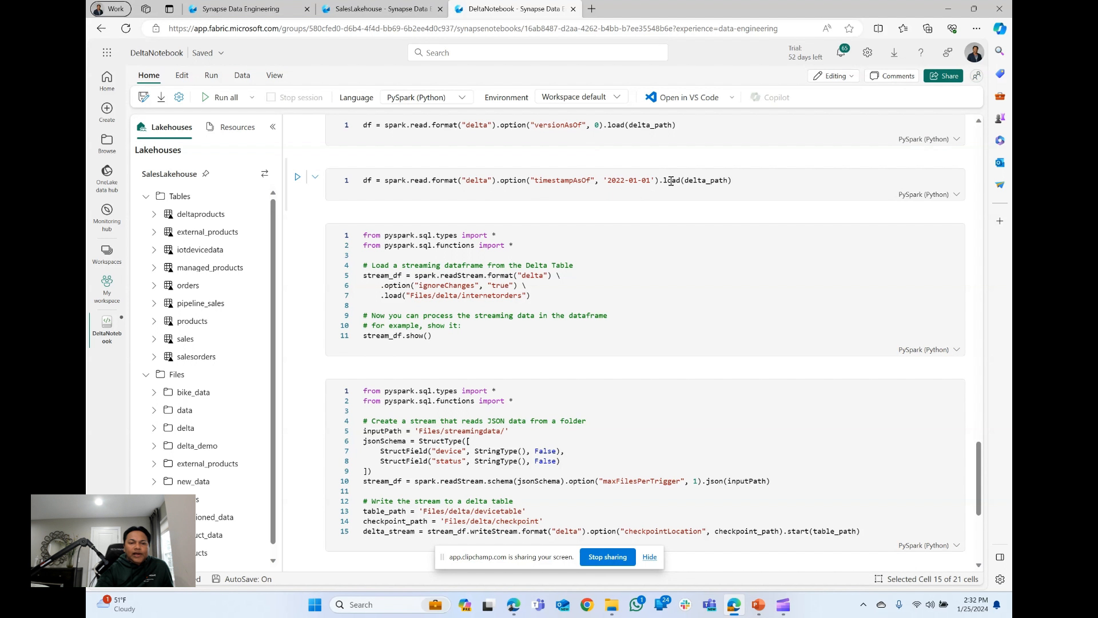
Review the streaming cells that read a Delta table, stream JSON into a Delta table, query DeviceTable and stop the stream
{"action": "scroll", "coordinate": [645, 321], "scroll_direction": "down", "scroll_amount": 1}
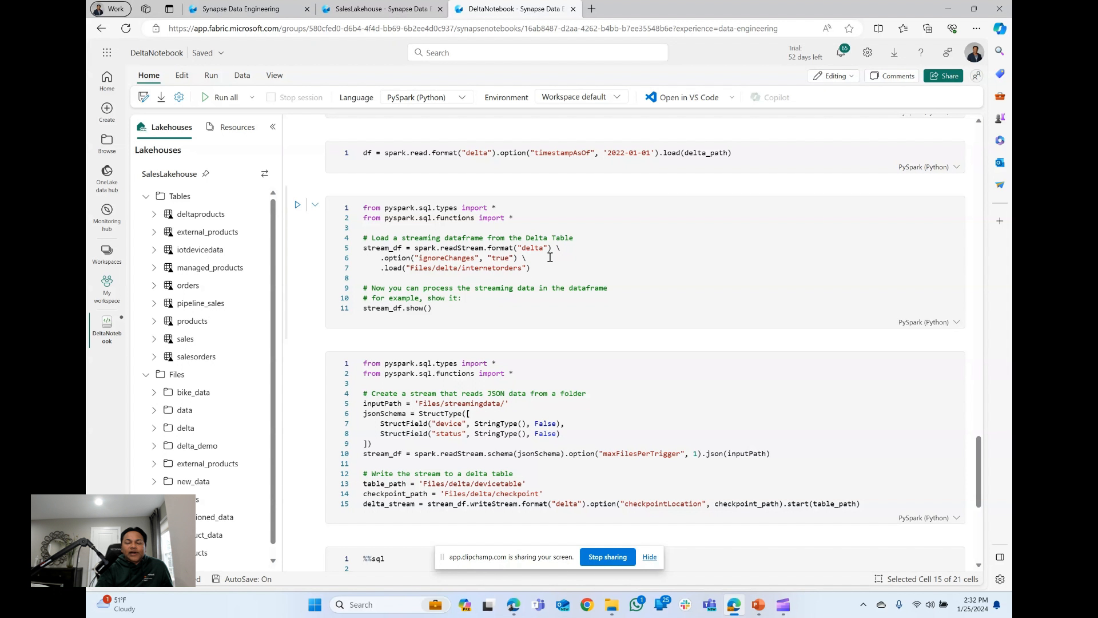
{"action": "scroll", "coordinate": [557, 283], "scroll_direction": "down", "scroll_amount": 3}
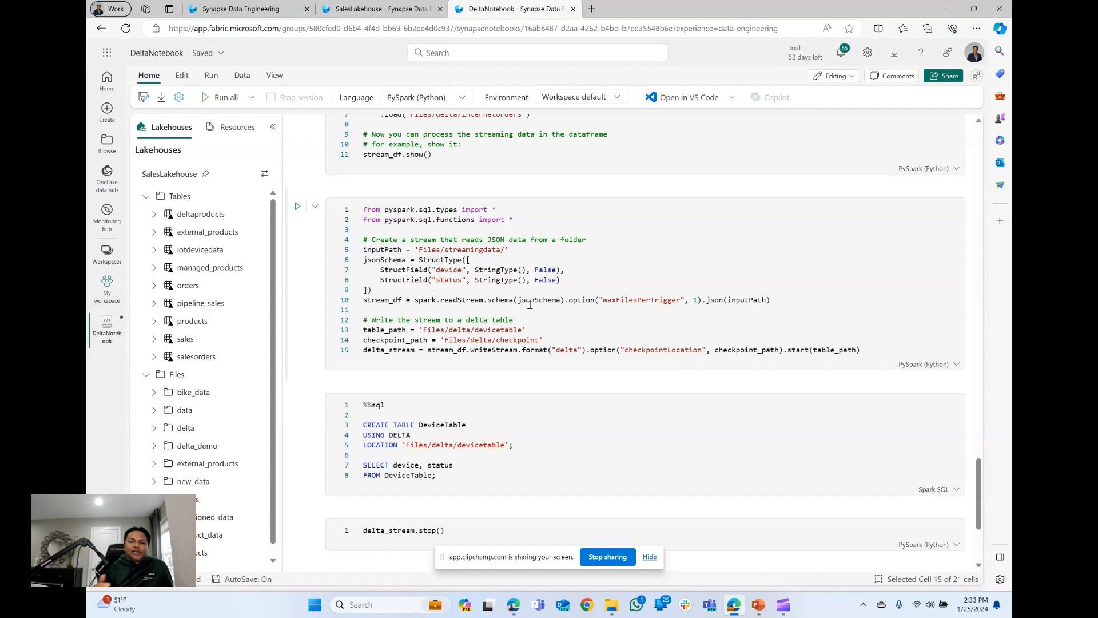
{"action": "scroll", "coordinate": [530, 304], "scroll_direction": "down", "scroll_amount": 1}
{"action": "scroll", "coordinate": [530, 304], "scroll_direction": "down", "scroll_amount": 1}
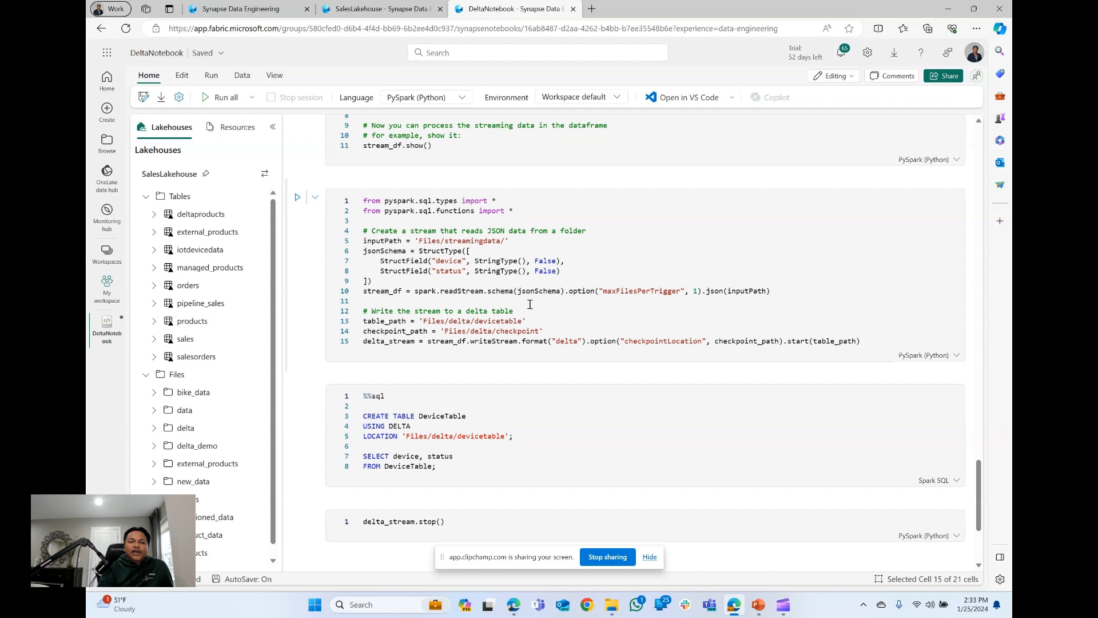
{"action": "scroll", "coordinate": [530, 304], "scroll_direction": "down", "scroll_amount": 3}
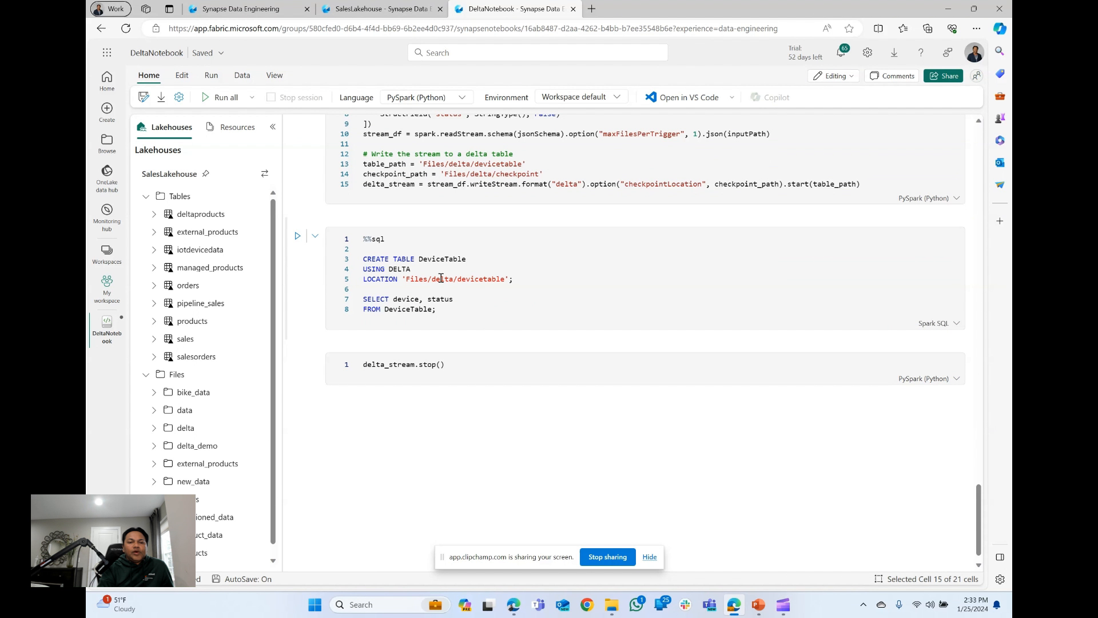
{"action": "mouse_move", "coordinate": [479, 341]}
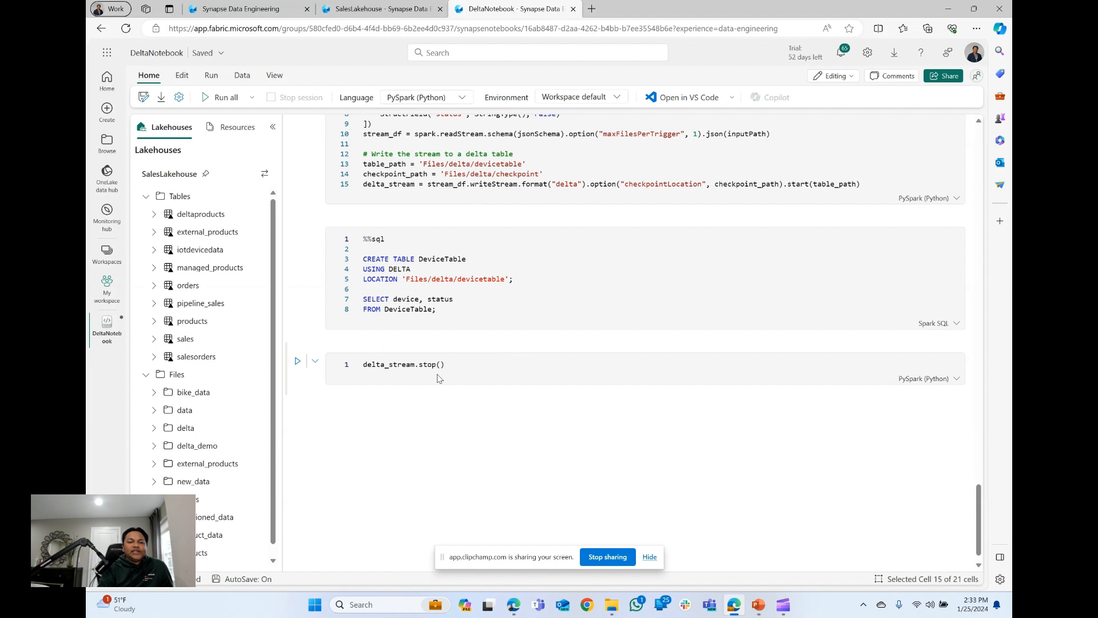
{"action": "scroll", "coordinate": [438, 377], "scroll_direction": "up", "scroll_amount": 2}
{"action": "scroll", "coordinate": [438, 377], "scroll_direction": "up", "scroll_amount": 4}
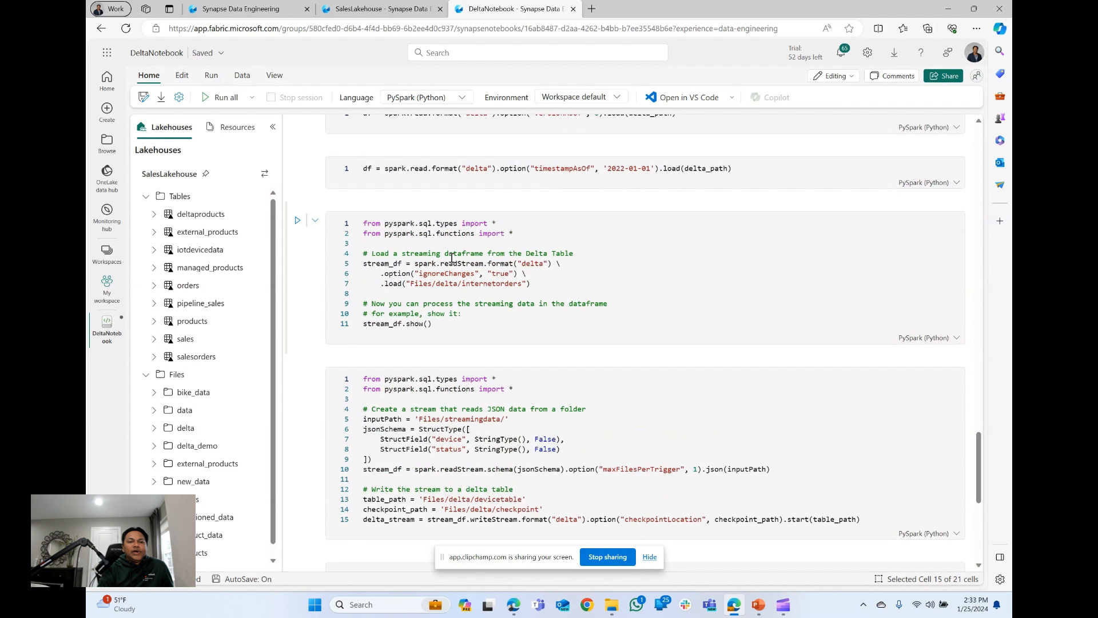
Examine the notebook's streaming cells, from the Delta table stream_df read through the JSON stream, DeviceTable SQL and stream stop code
{"action": "scroll", "coordinate": [452, 258], "scroll_direction": "down", "scroll_amount": 6}
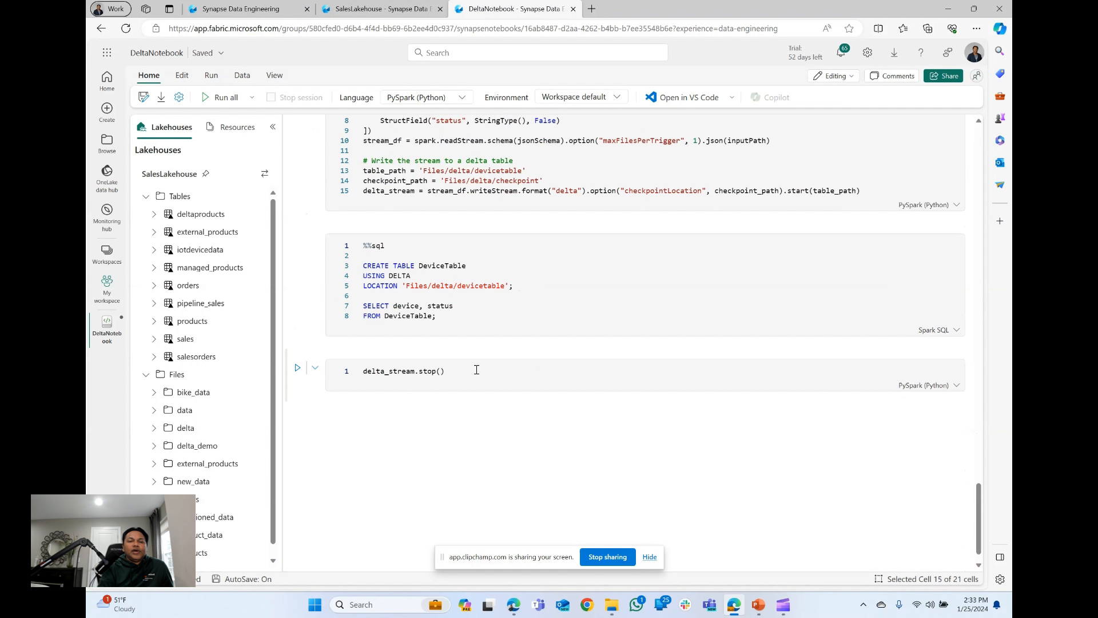
{"action": "scroll", "coordinate": [477, 370], "scroll_direction": "up", "scroll_amount": 5}
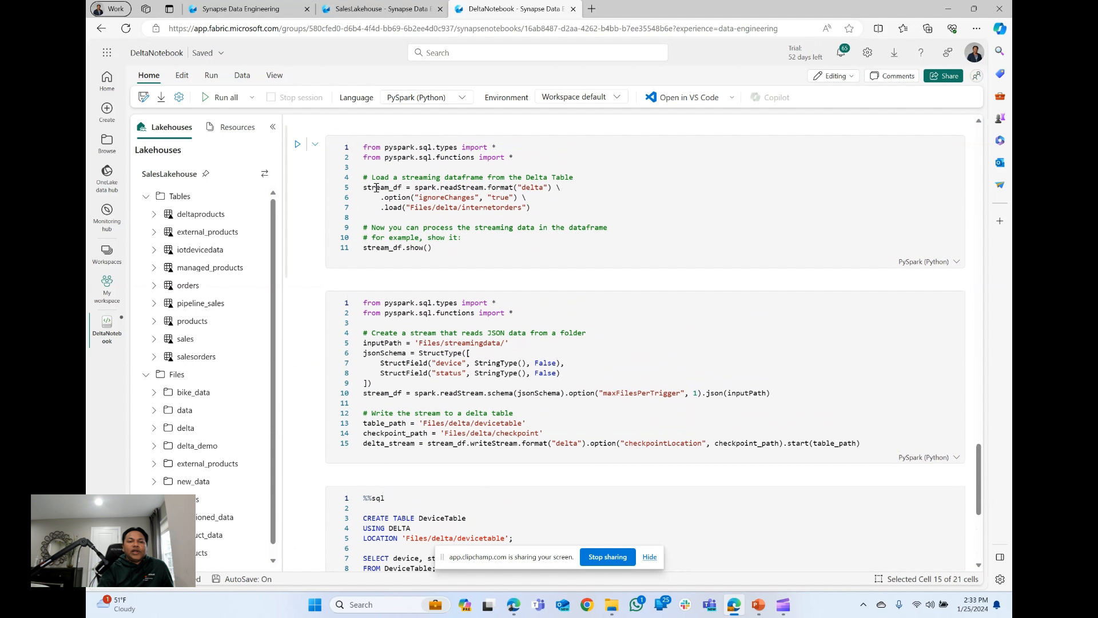
{"action": "double_click", "coordinate": [377, 188]}
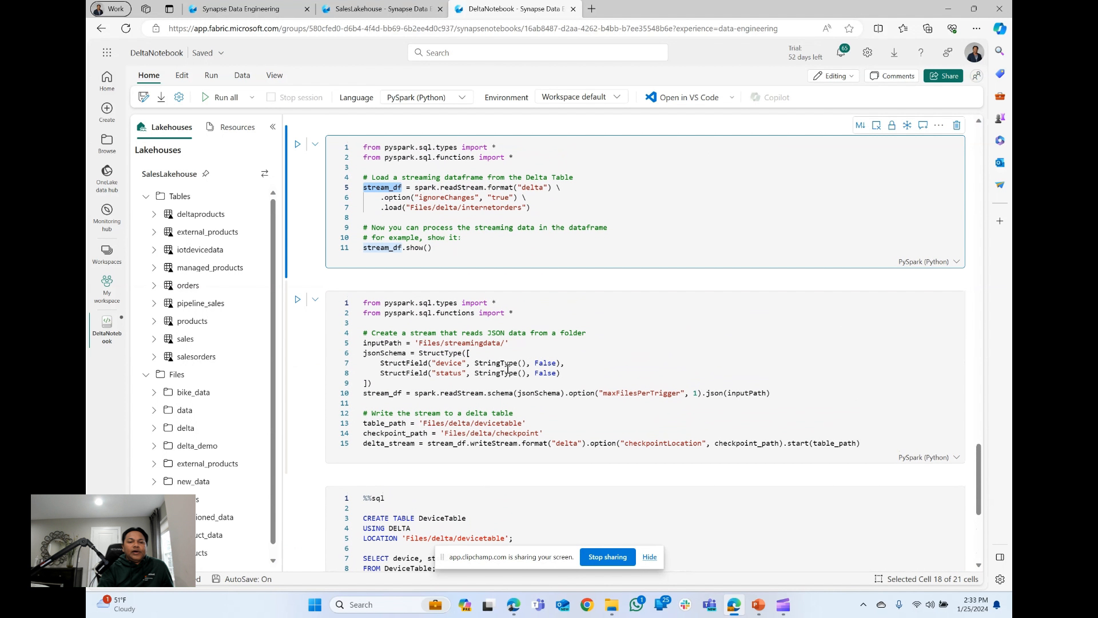
{"action": "scroll", "coordinate": [507, 369], "scroll_direction": "up", "scroll_amount": 1}
{"action": "scroll", "coordinate": [508, 369], "scroll_direction": "down", "scroll_amount": 3}
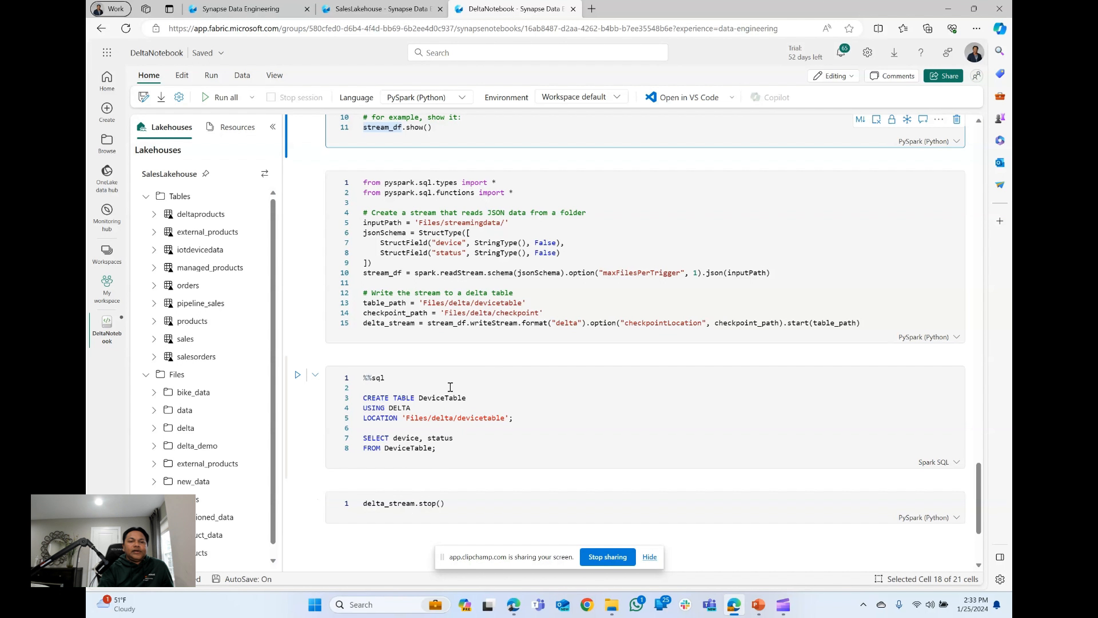
{"action": "scroll", "coordinate": [450, 387], "scroll_direction": "up", "scroll_amount": 6}
{"action": "scroll", "coordinate": [719, 493], "scroll_direction": "down", "scroll_amount": 3}
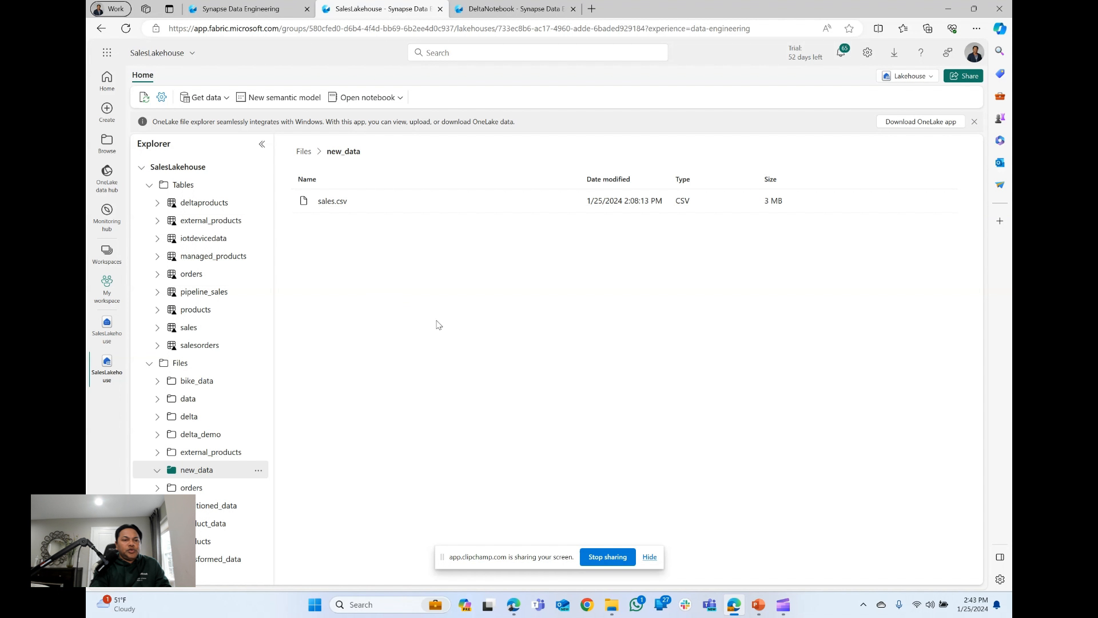
Inspect the options for loading sales.csv from the new_data folder into a lakehouse table
{"action": "right_click", "coordinate": [346, 208]}
{"action": "mouse_move", "coordinate": [393, 217]}
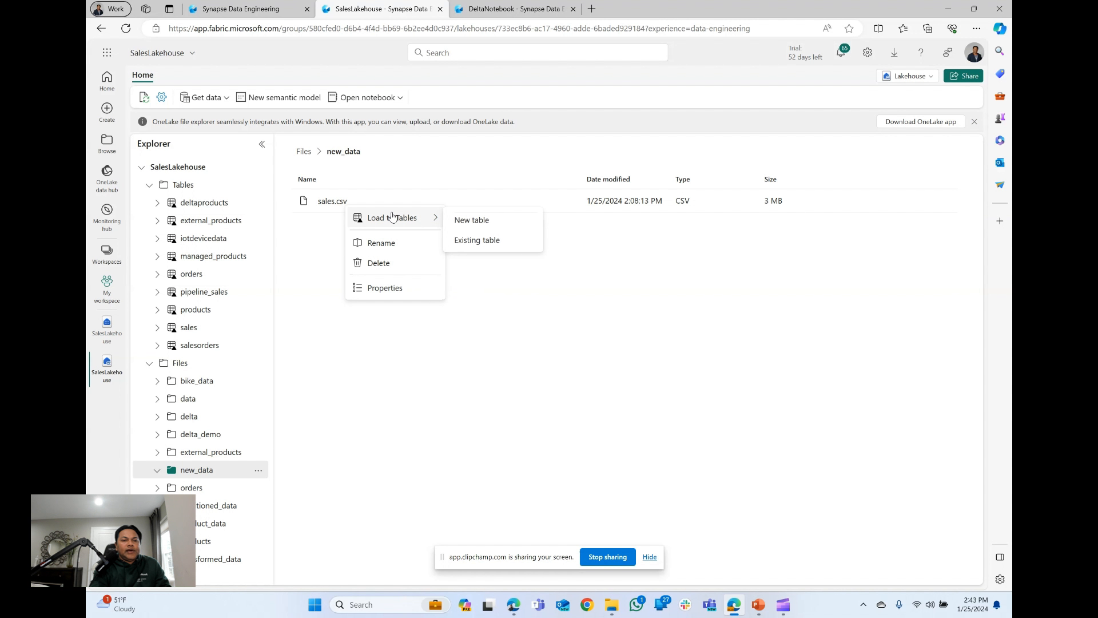
{"action": "left_click", "coordinate": [558, 349]}
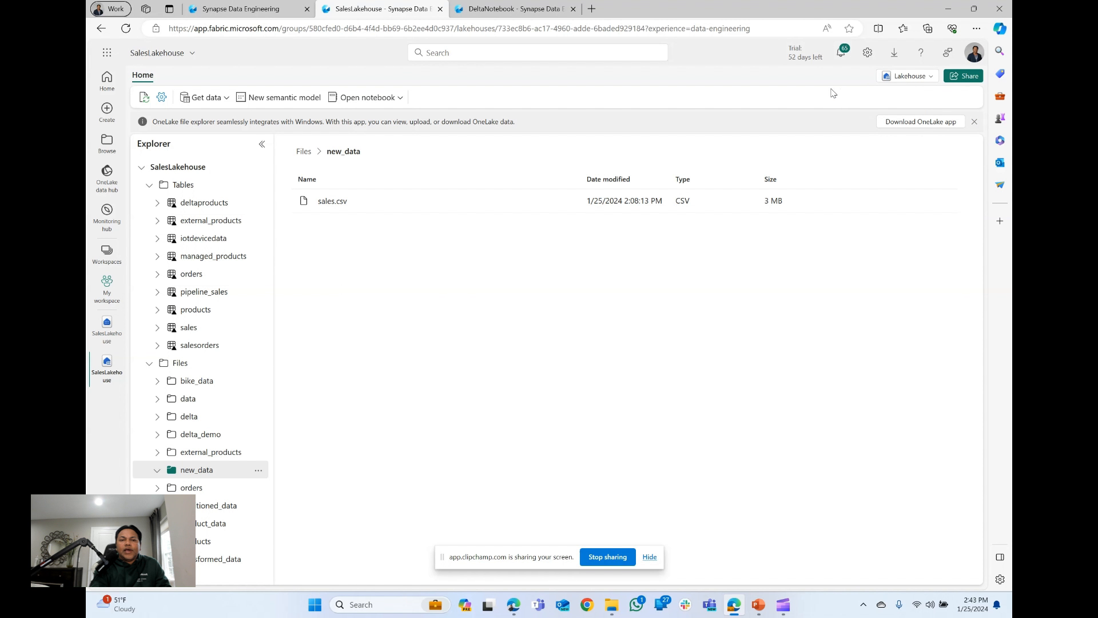
Switch SalesLakehouse to its SQL analytics endpoint and query the top 100 rows of the sales table
{"action": "left_click", "coordinate": [909, 81]}
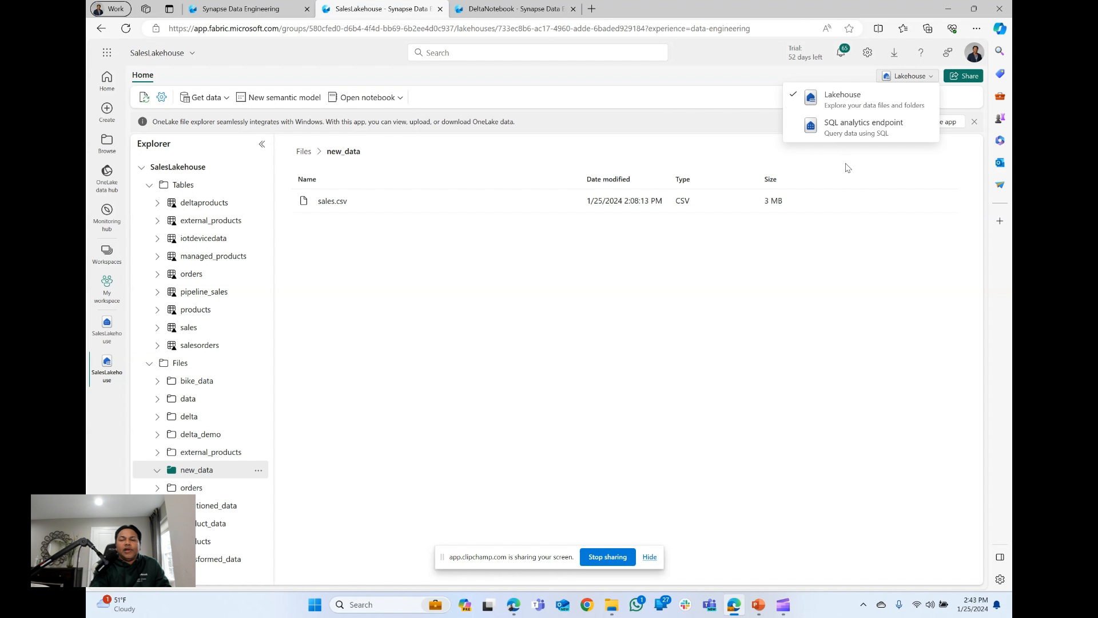
{"action": "left_click", "coordinate": [847, 129]}
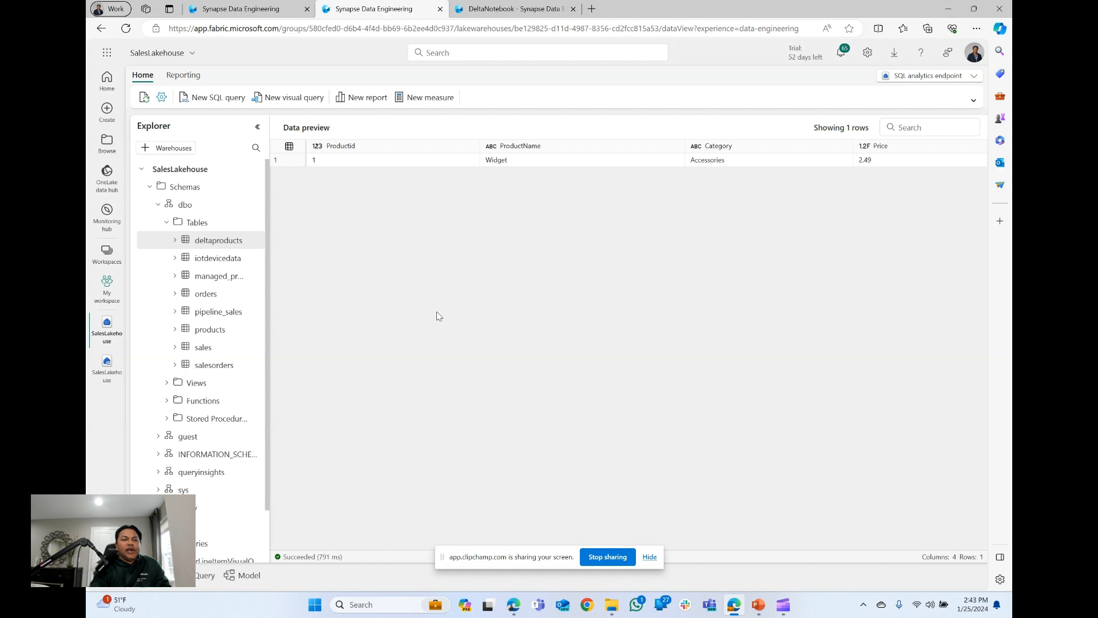
{"action": "right_click", "coordinate": [198, 353]}
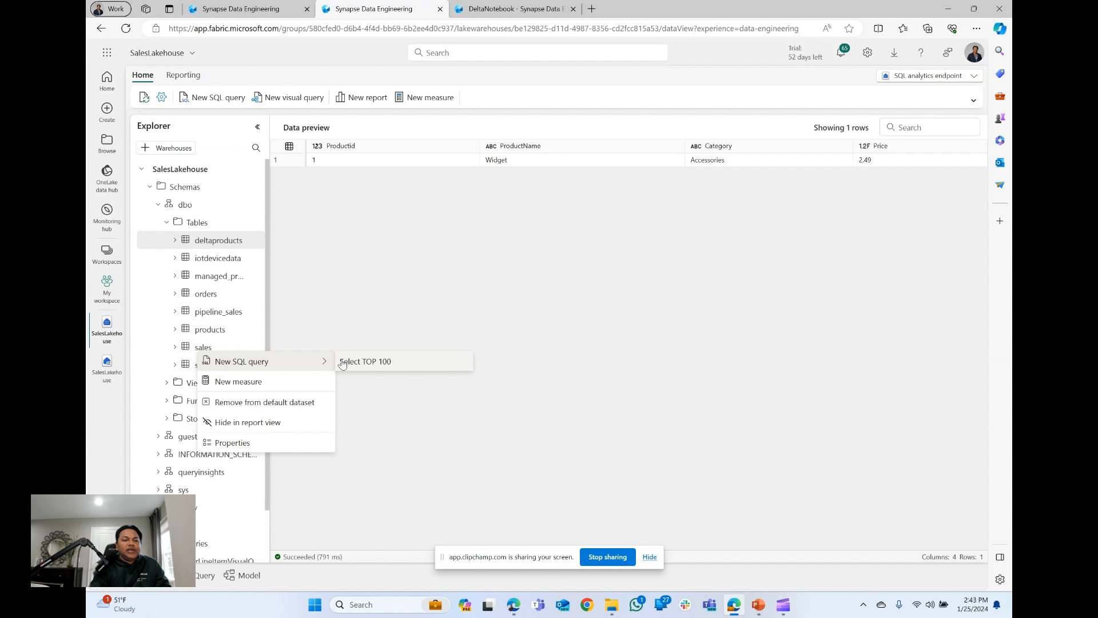
{"action": "left_click", "coordinate": [373, 362]}
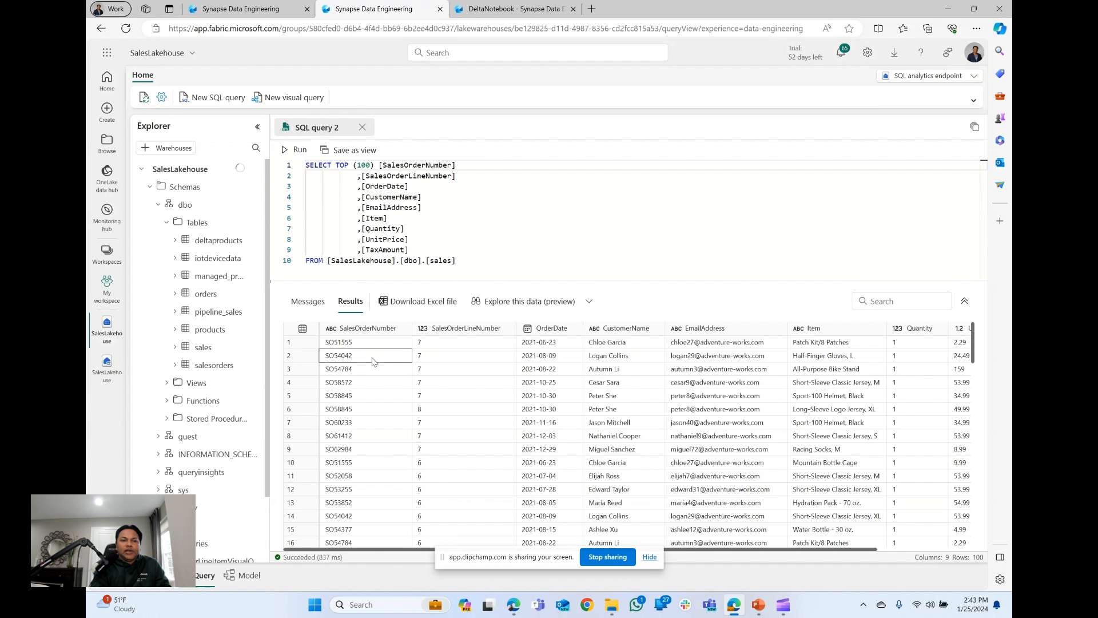
Create a visual query from the sales table, keeping only the SalesOrderNumber and SalesOrderLineNumber columns
{"action": "left_click", "coordinate": [298, 99]}
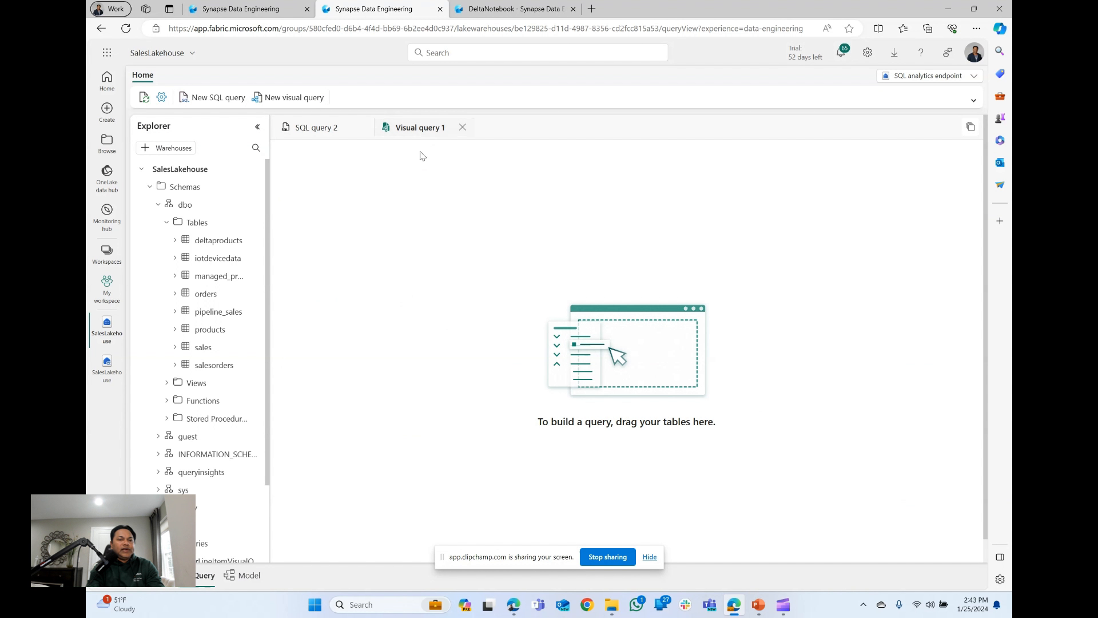
{"action": "left_click_drag", "start_coordinate": [199, 351], "coordinate": [345, 204]}
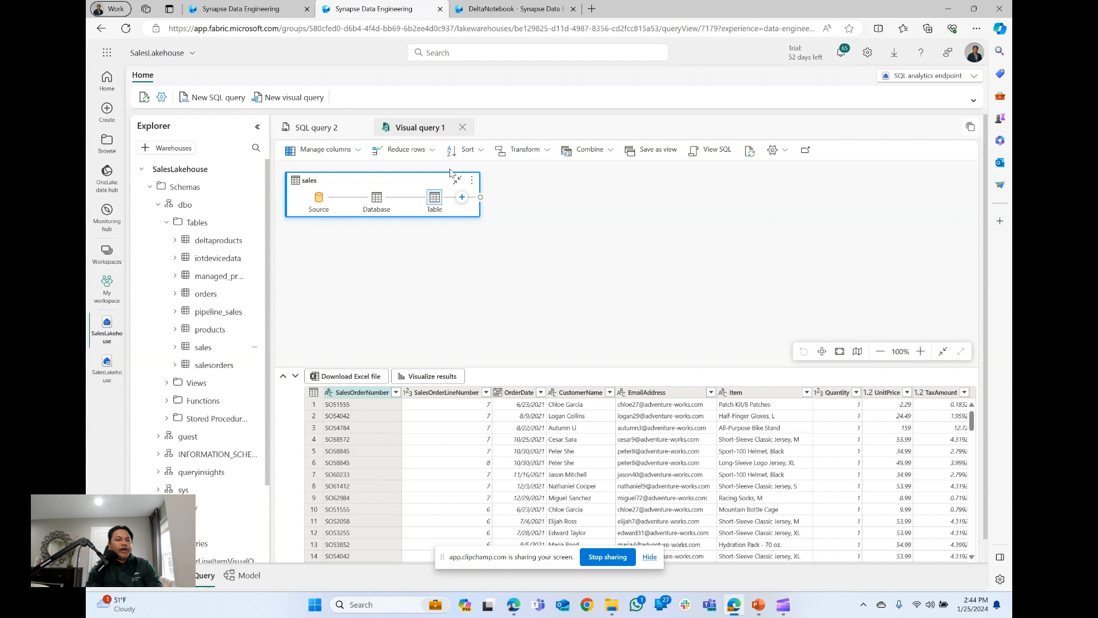
{"action": "left_click", "coordinate": [352, 155]}
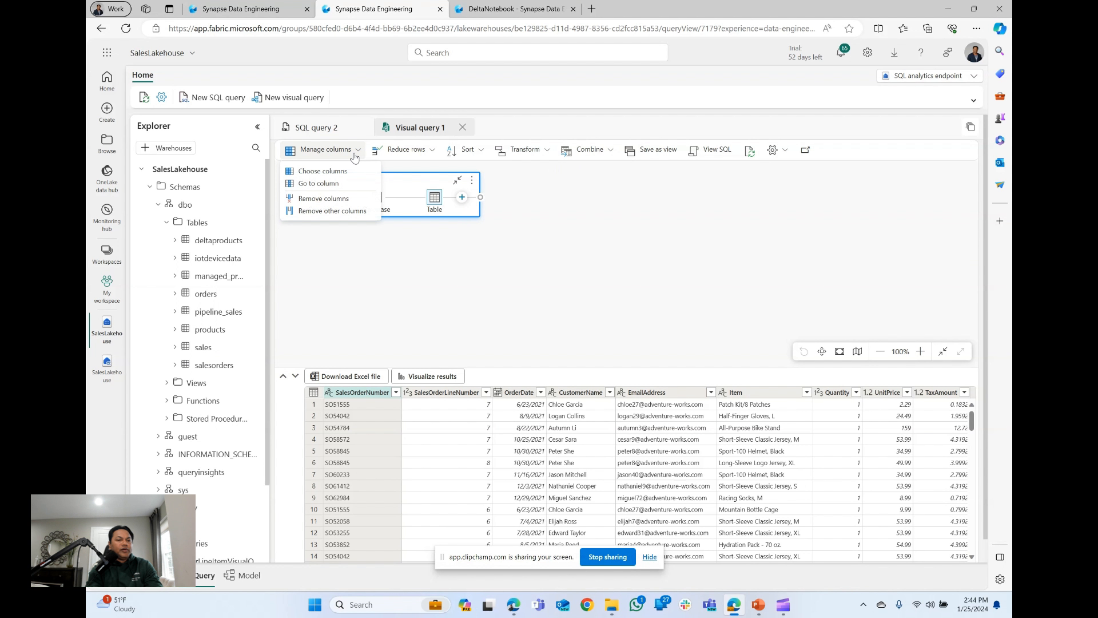
{"action": "left_click", "coordinate": [348, 172]}
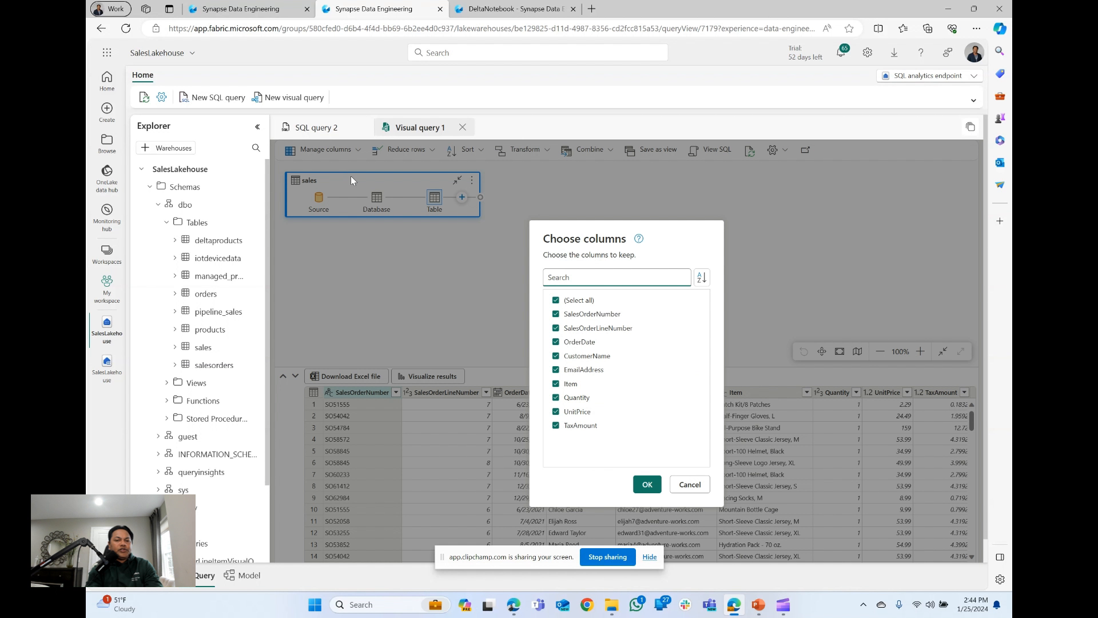
{"action": "left_click", "coordinate": [556, 300]}
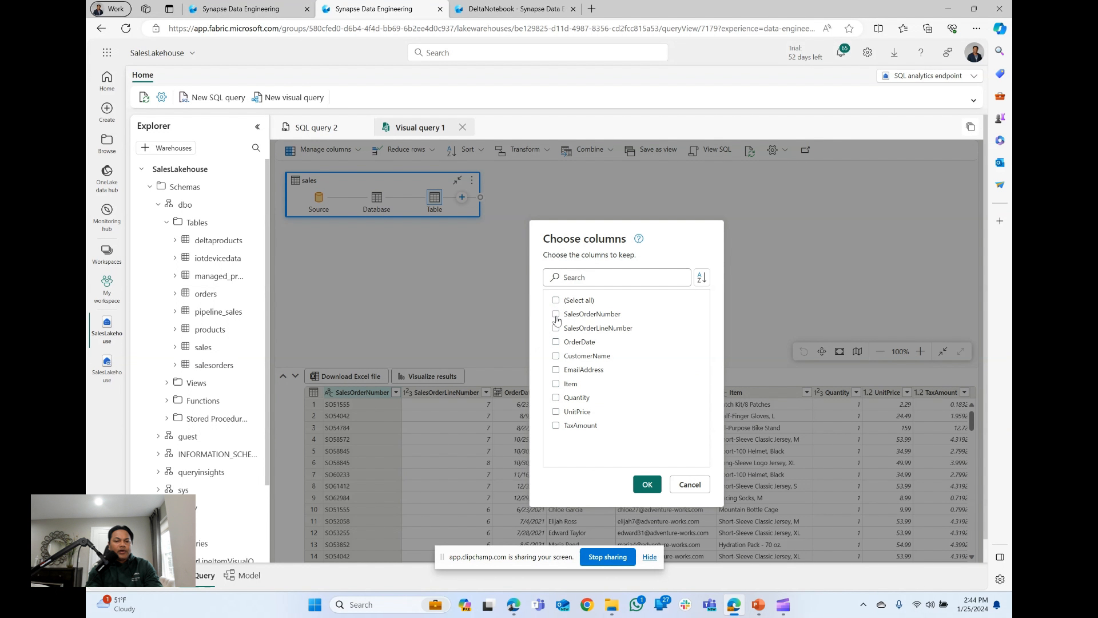
{"action": "left_click", "coordinate": [556, 315]}
{"action": "left_click", "coordinate": [556, 328]}
{"action": "left_click", "coordinate": [647, 484]}
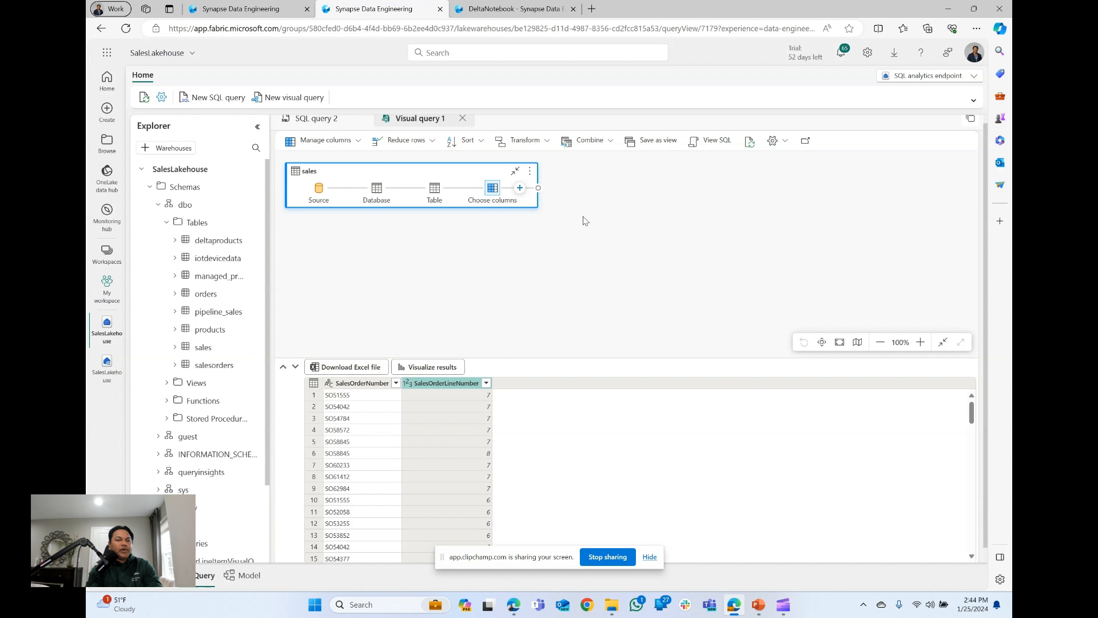
Group the sales visual query by SalesOrderNumber, adding a LineItems column that counts distinct values of SalesOrderLineNumber
{"action": "left_click", "coordinate": [538, 140]}
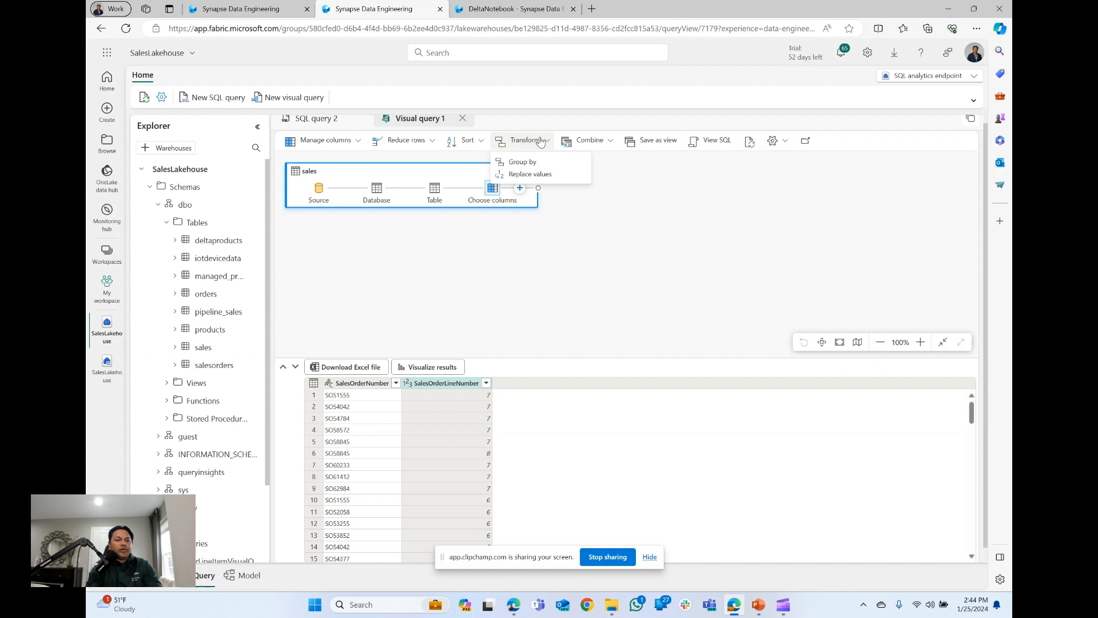
{"action": "left_click", "coordinate": [534, 163]}
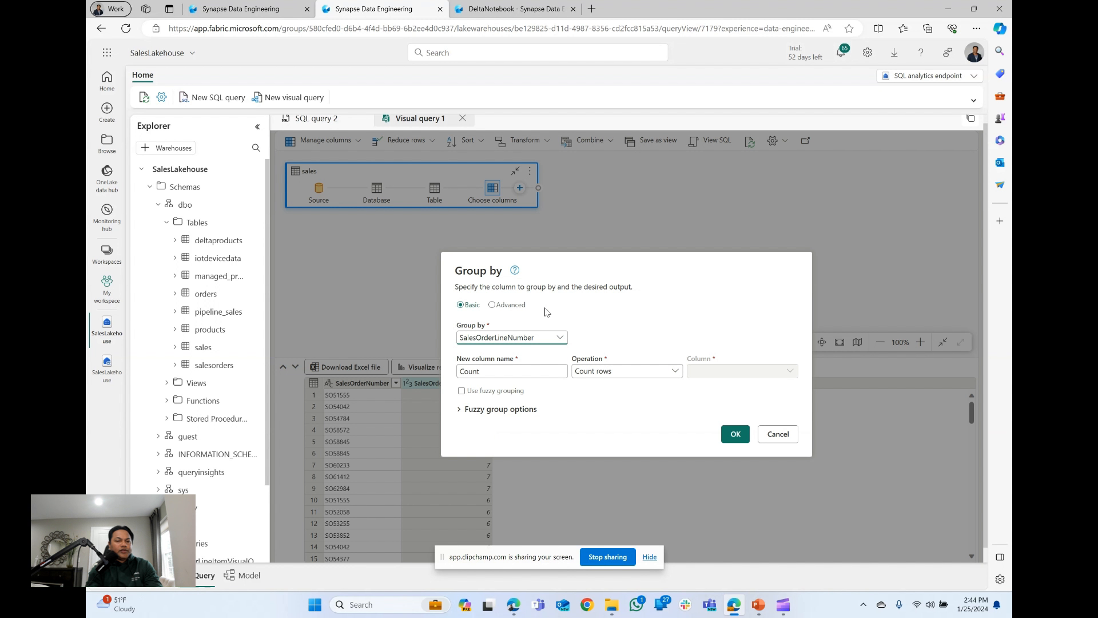
{"action": "left_click", "coordinate": [562, 338]}
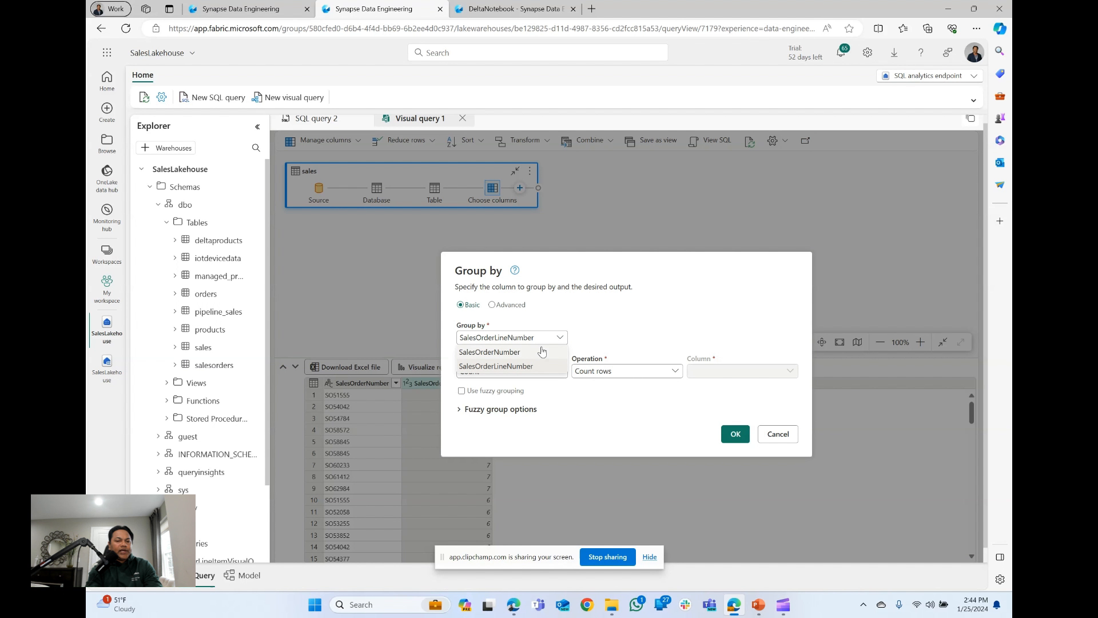
{"action": "left_click", "coordinate": [541, 352]}
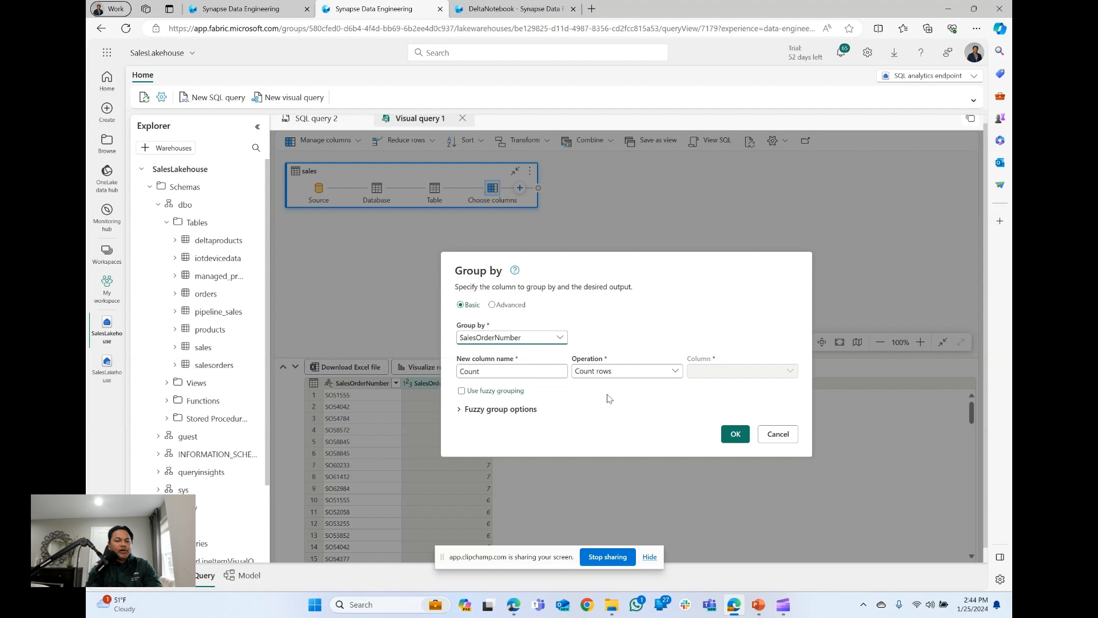
{"action": "left_click", "coordinate": [544, 371]}
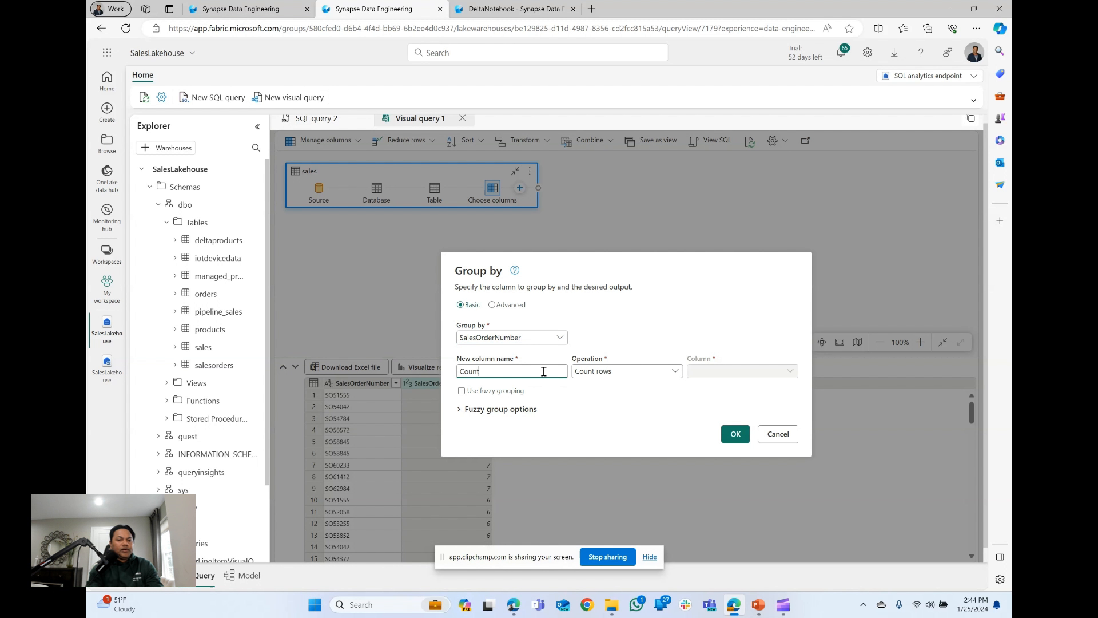
{"action": "key", "text": "Home"}
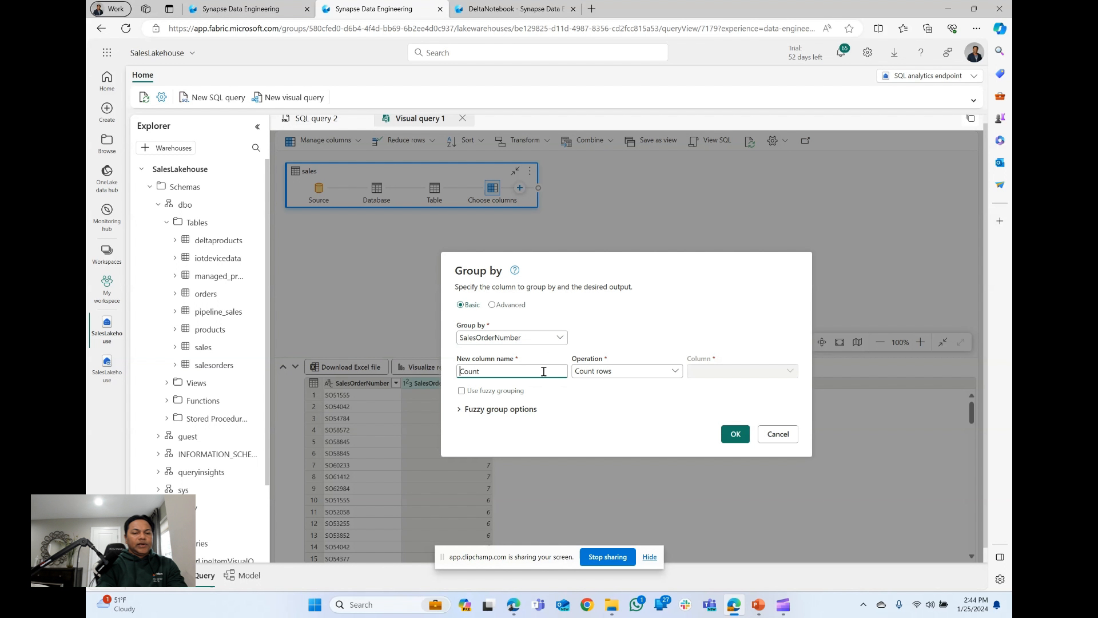
{"action": "type", "text": "Line"}
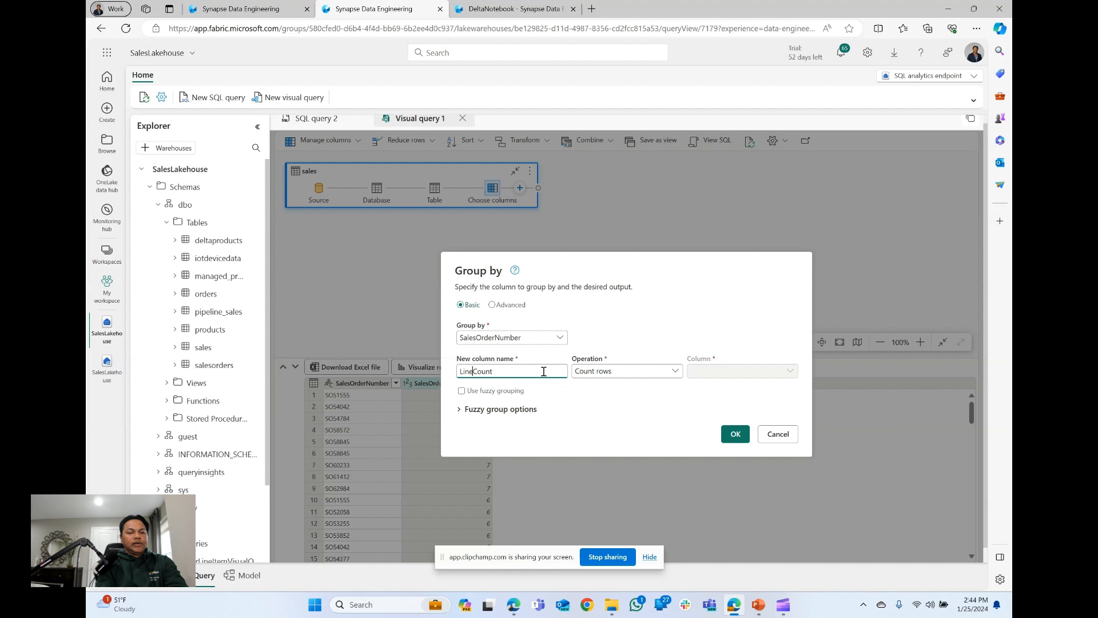
{"action": "key", "text": "End"}
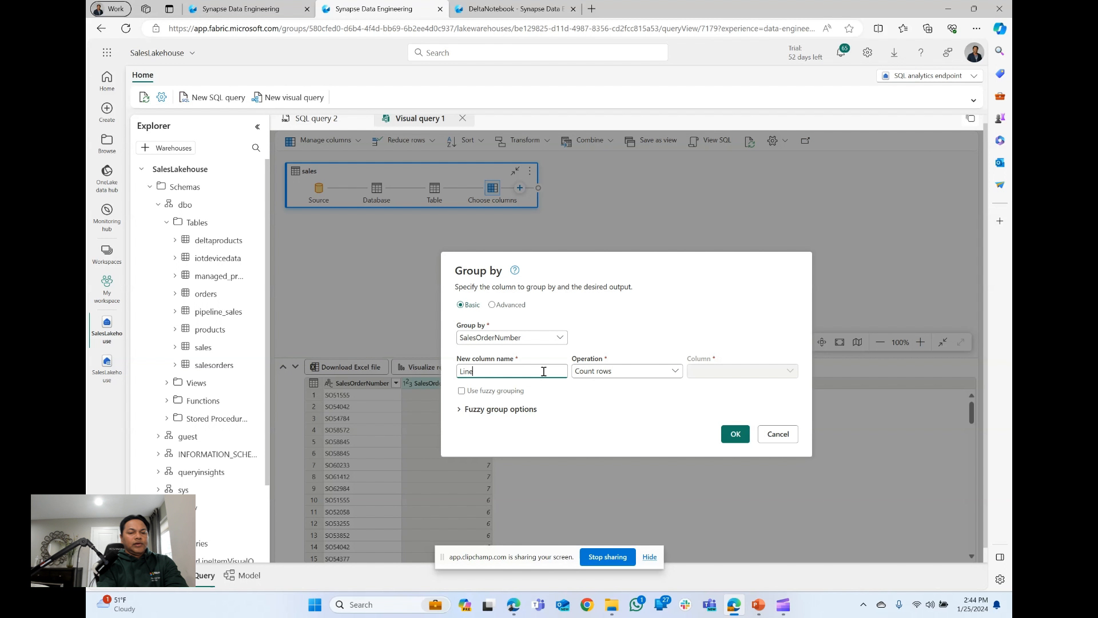
{"action": "type", "text": "Items"}
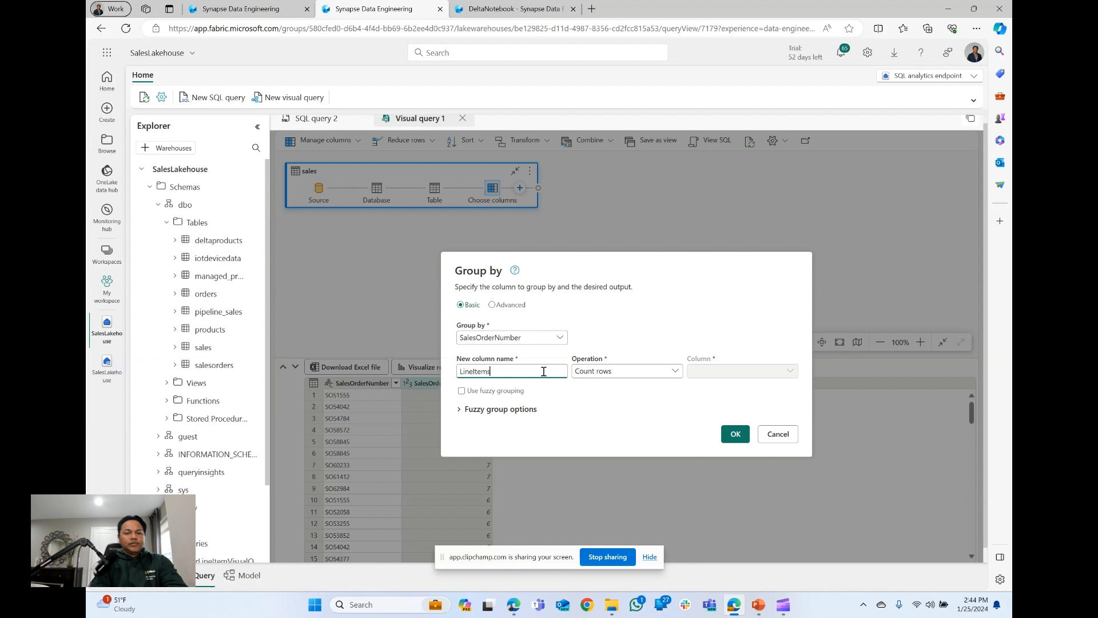
{"action": "left_click", "coordinate": [675, 372]}
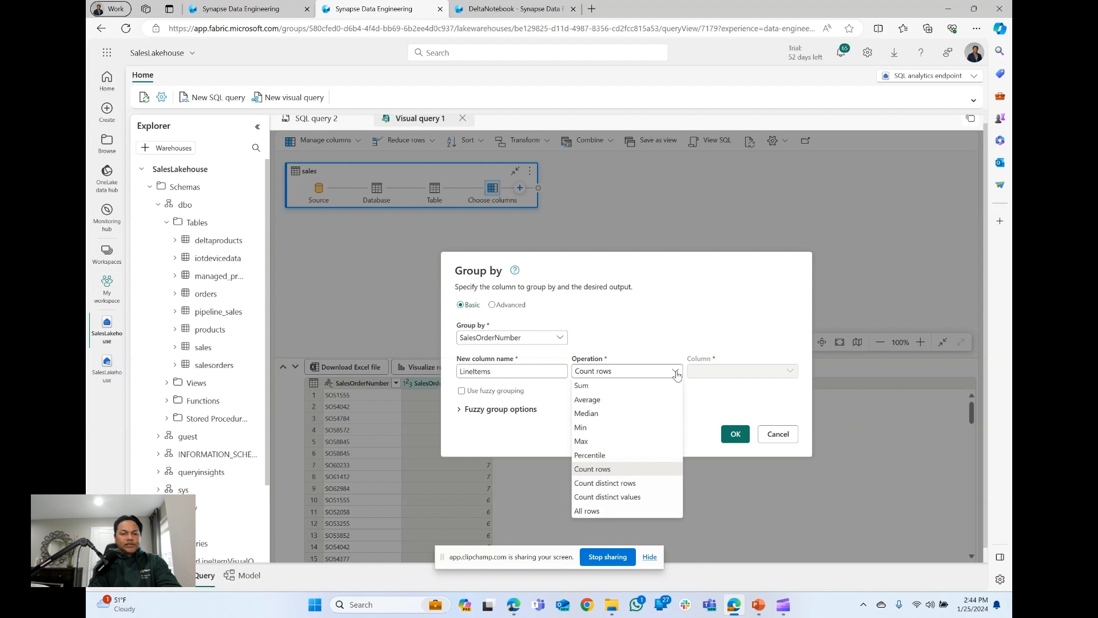
{"action": "left_click", "coordinate": [635, 498]}
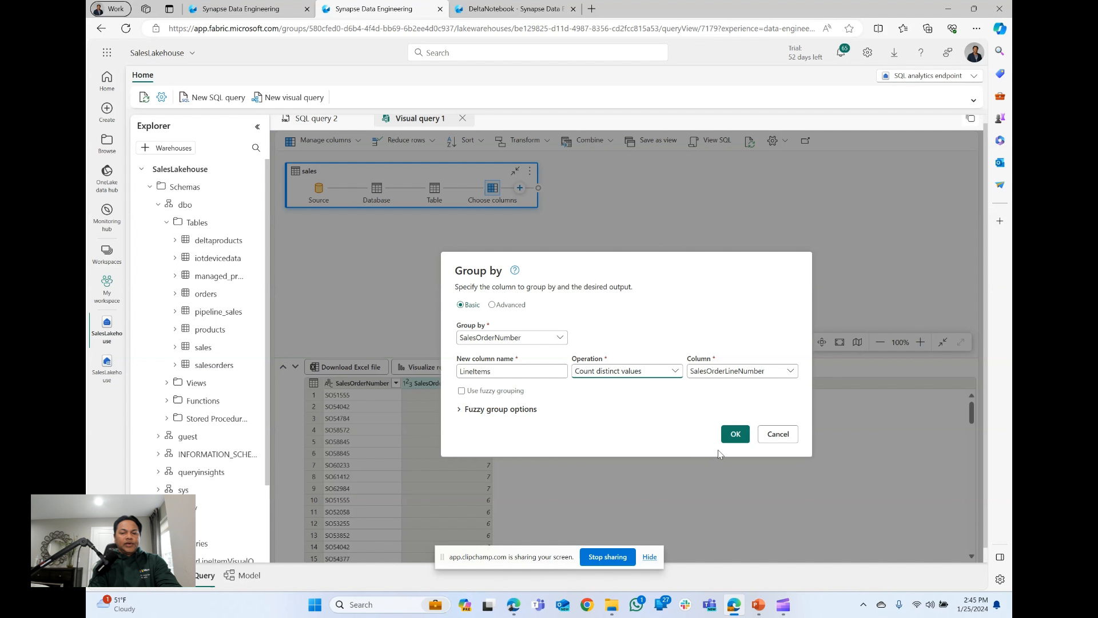
{"action": "left_click", "coordinate": [737, 434]}
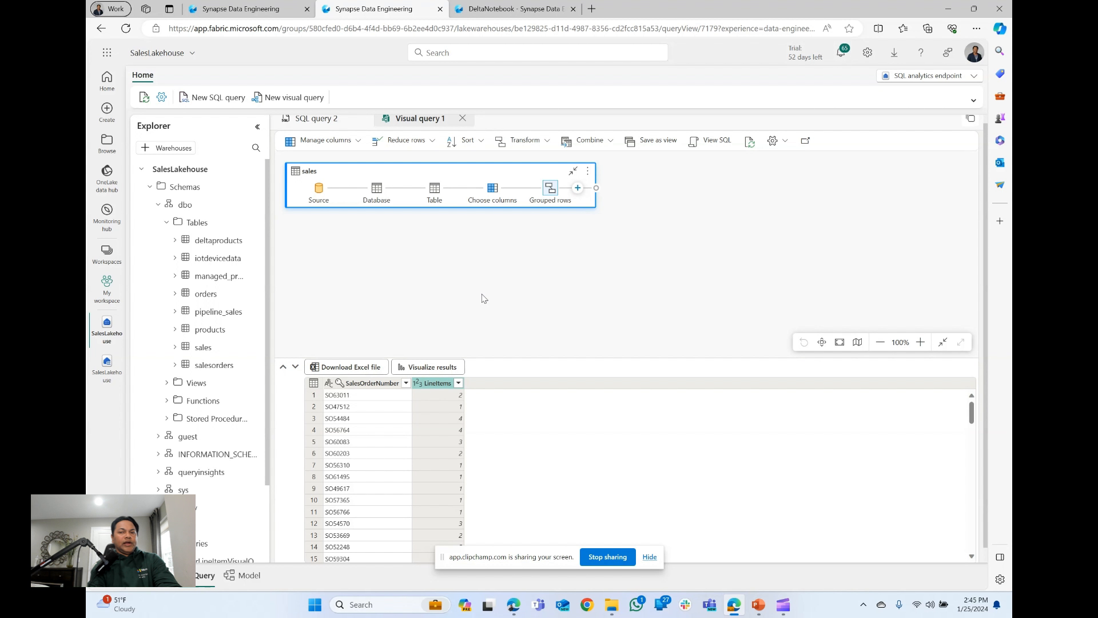
Visualize the query results as an enlarged clustered bar chart using SalesOrderNumber and the sum of LineItems
{"action": "left_click", "coordinate": [431, 368]}
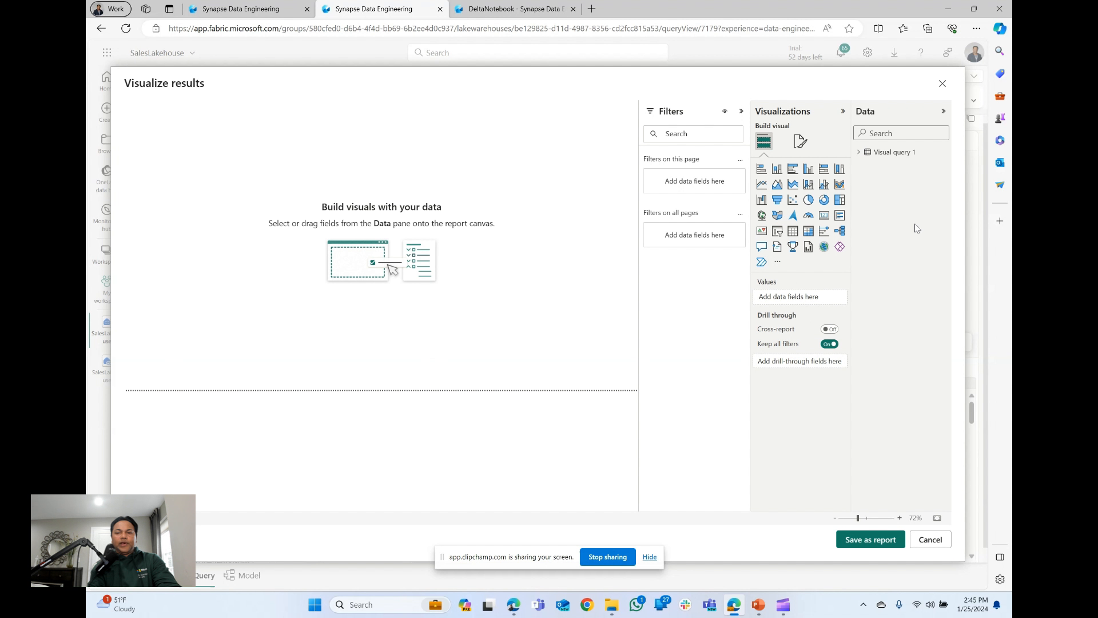
{"action": "left_click", "coordinate": [858, 153]}
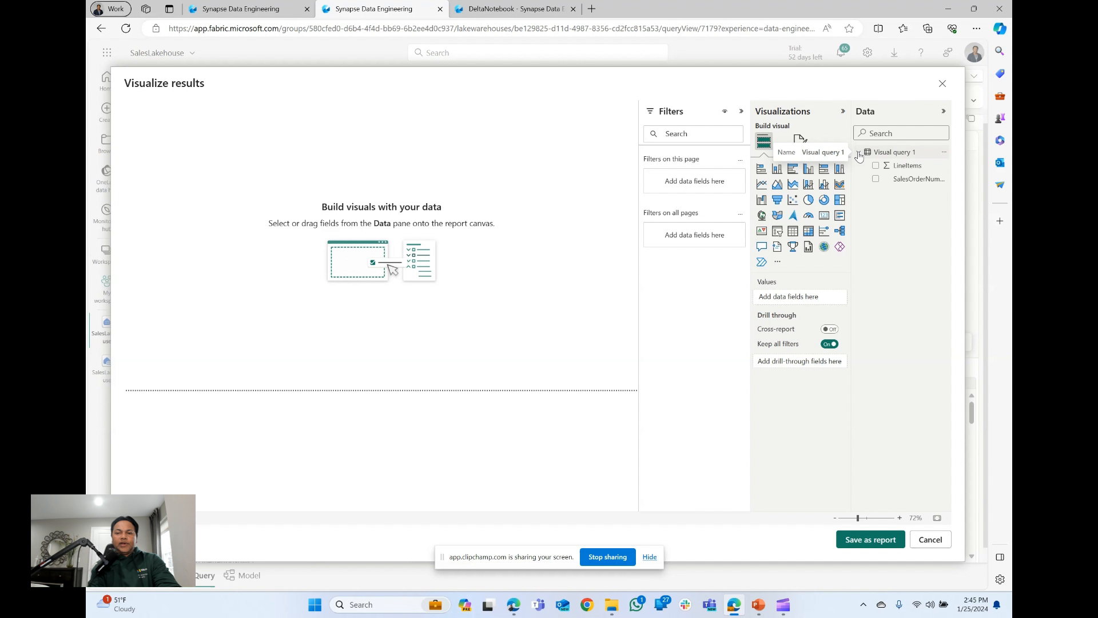
{"action": "left_click", "coordinate": [876, 179]}
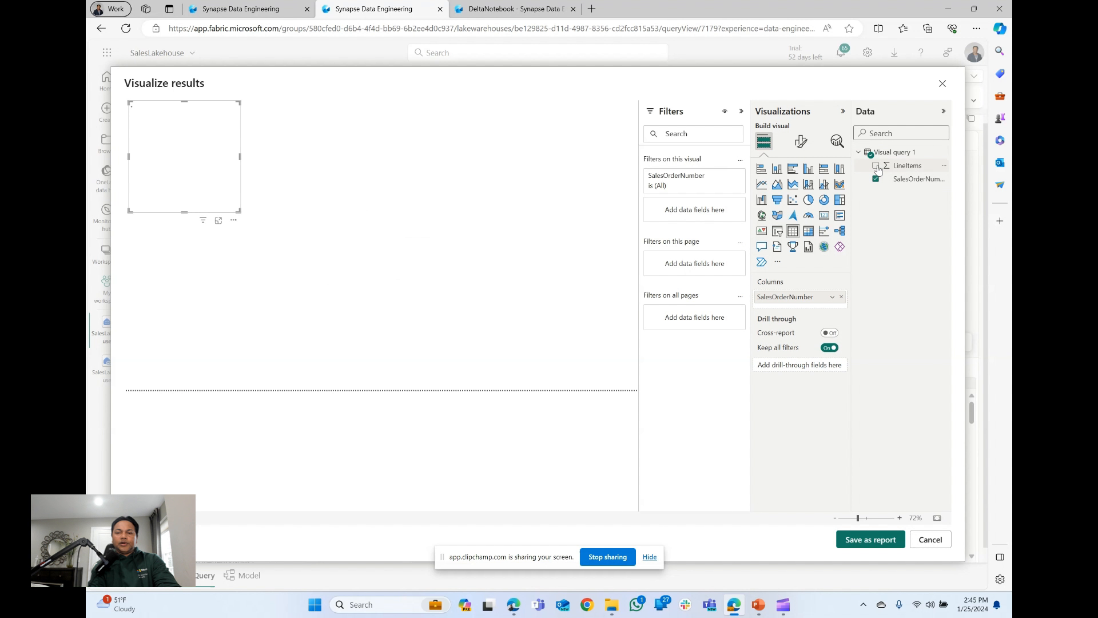
{"action": "left_click", "coordinate": [876, 166]}
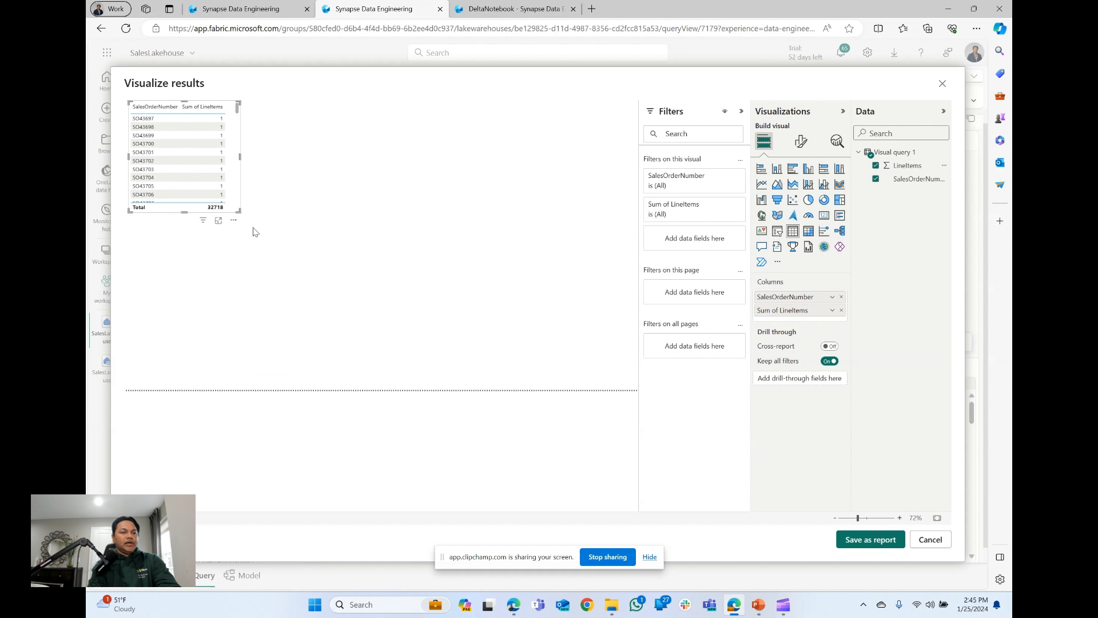
{"action": "left_click_drag", "start_coordinate": [243, 216], "coordinate": [553, 354]}
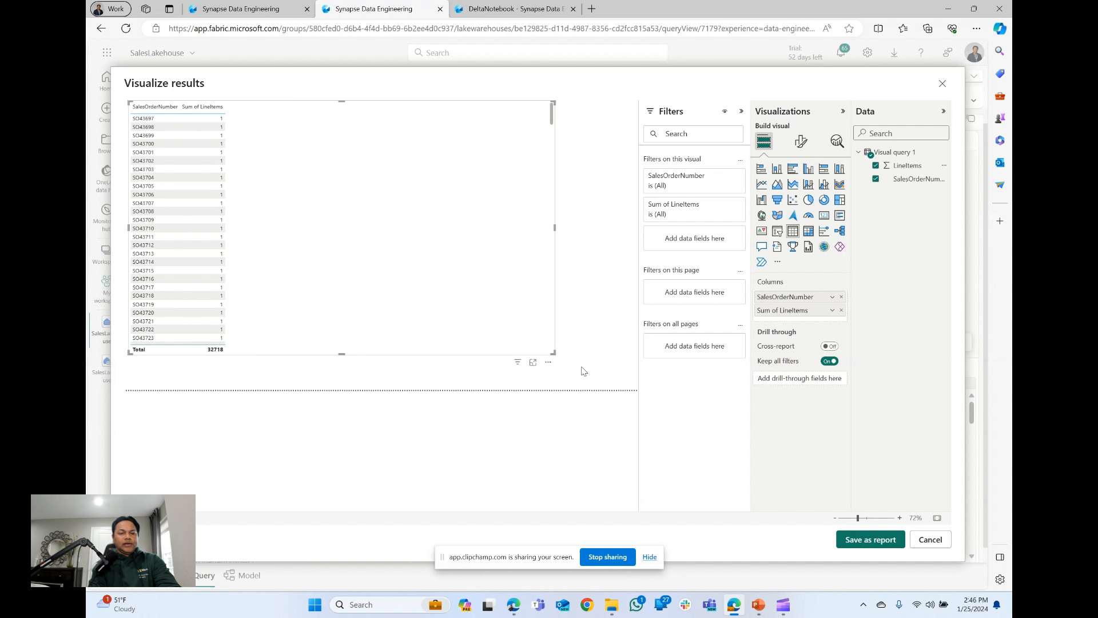
{"action": "left_click", "coordinate": [793, 169]}
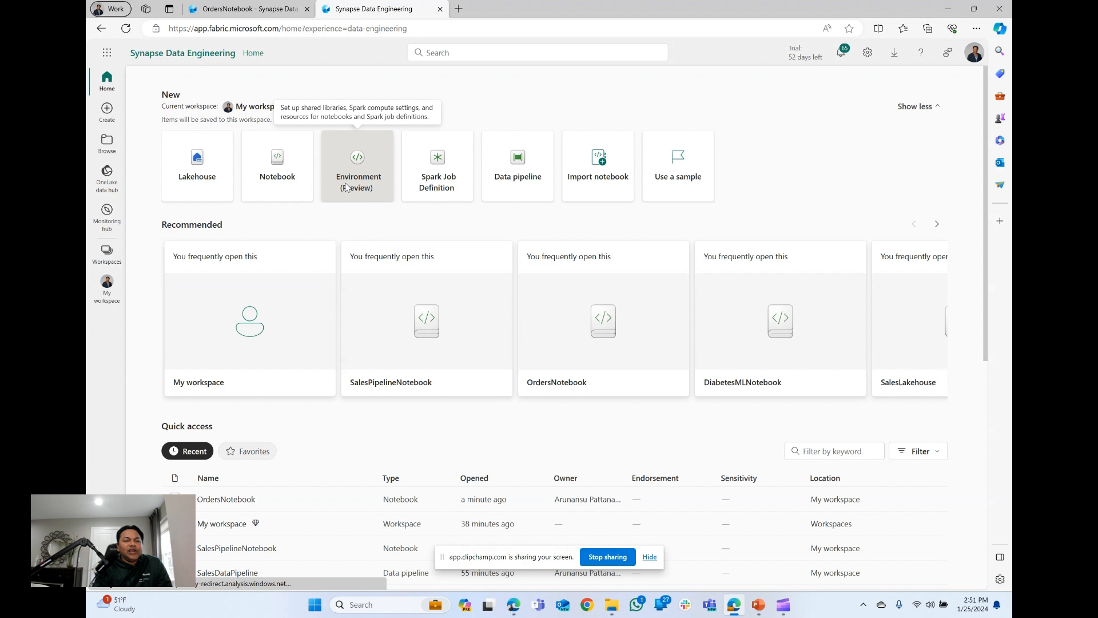
Create a new environment named myenv in My workspace from the Data Engineering home page
{"action": "left_click", "coordinate": [359, 167]}
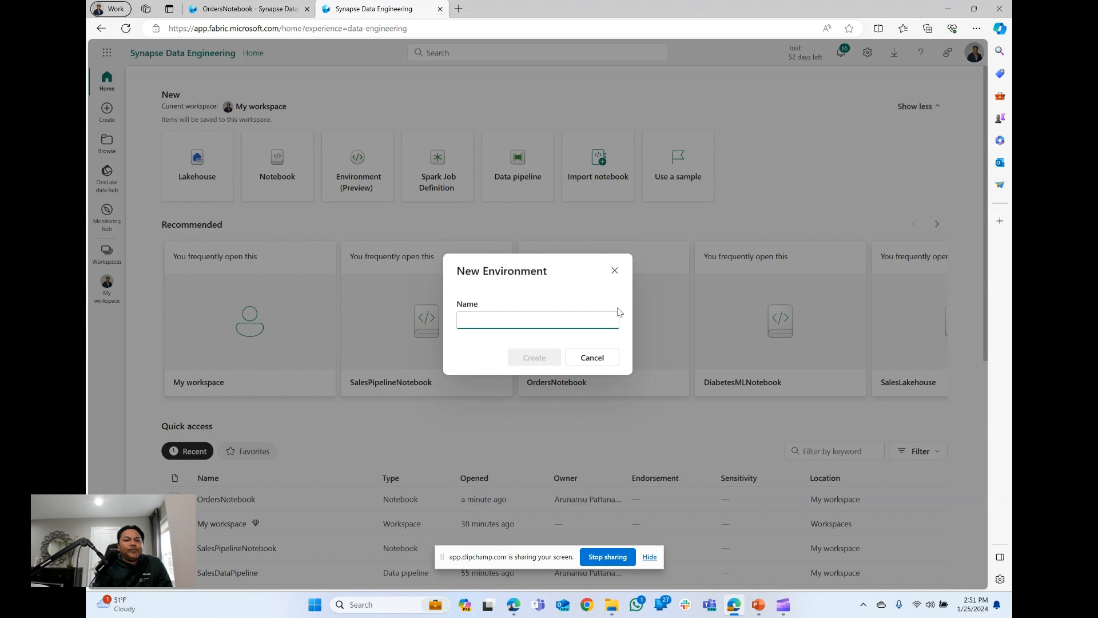
{"action": "type", "text": "myenv"}
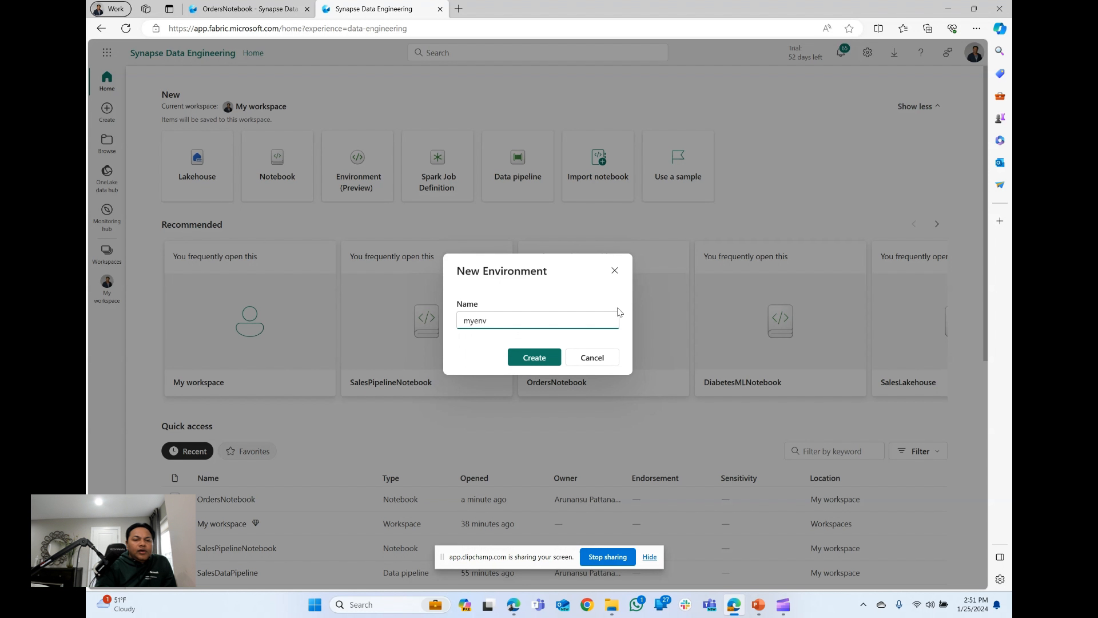
{"action": "left_click", "coordinate": [521, 357]}
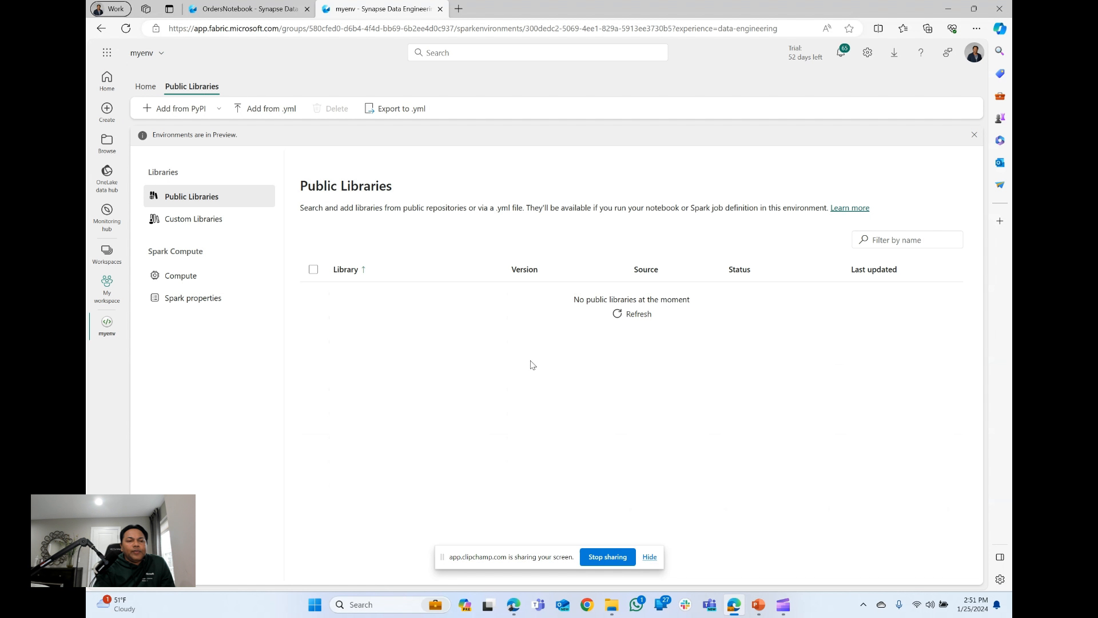
Review the myenv environment's compute configuration and pool choices, Spark properties, public libraries and custom libraries
{"action": "left_click", "coordinate": [181, 277]}
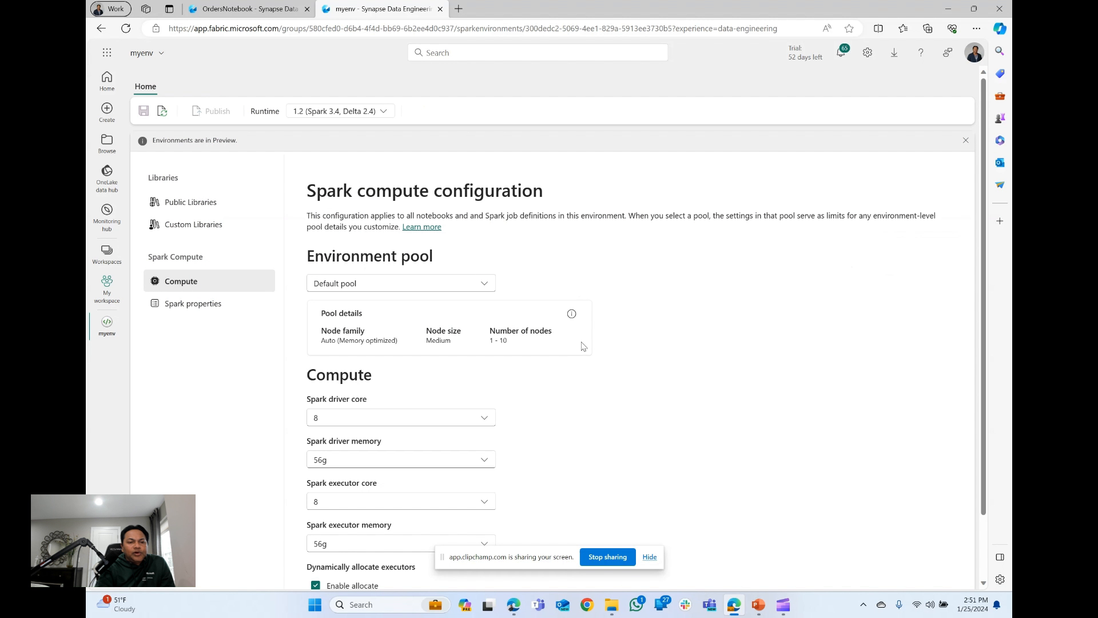
{"action": "scroll", "coordinate": [611, 357], "scroll_direction": "down", "scroll_amount": 1}
{"action": "scroll", "coordinate": [611, 357], "scroll_direction": "down", "scroll_amount": 1}
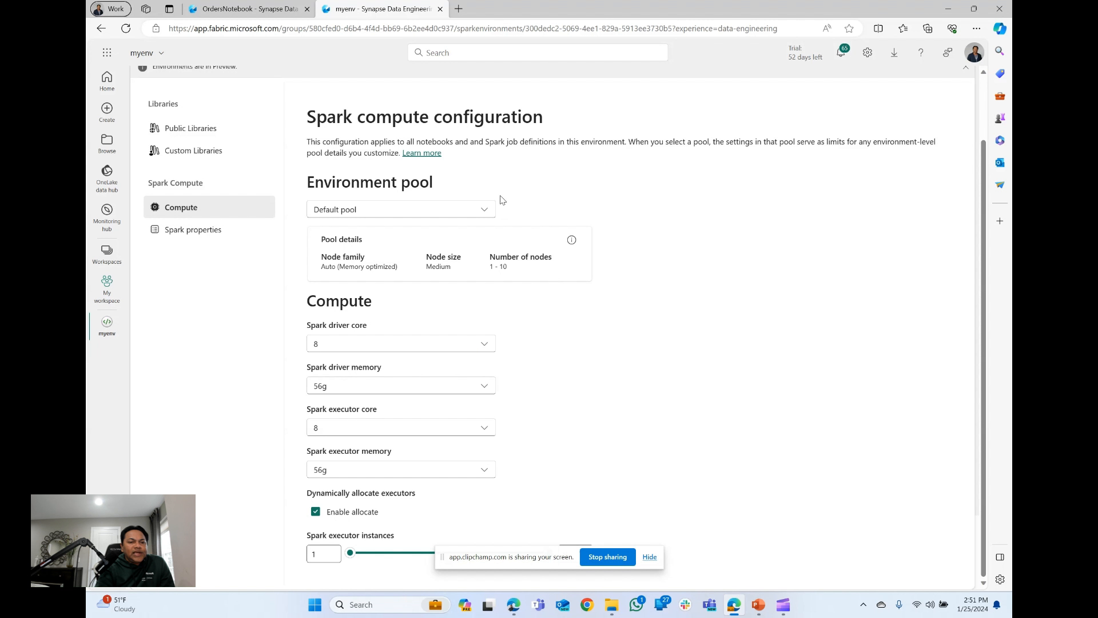
{"action": "left_click", "coordinate": [484, 209]}
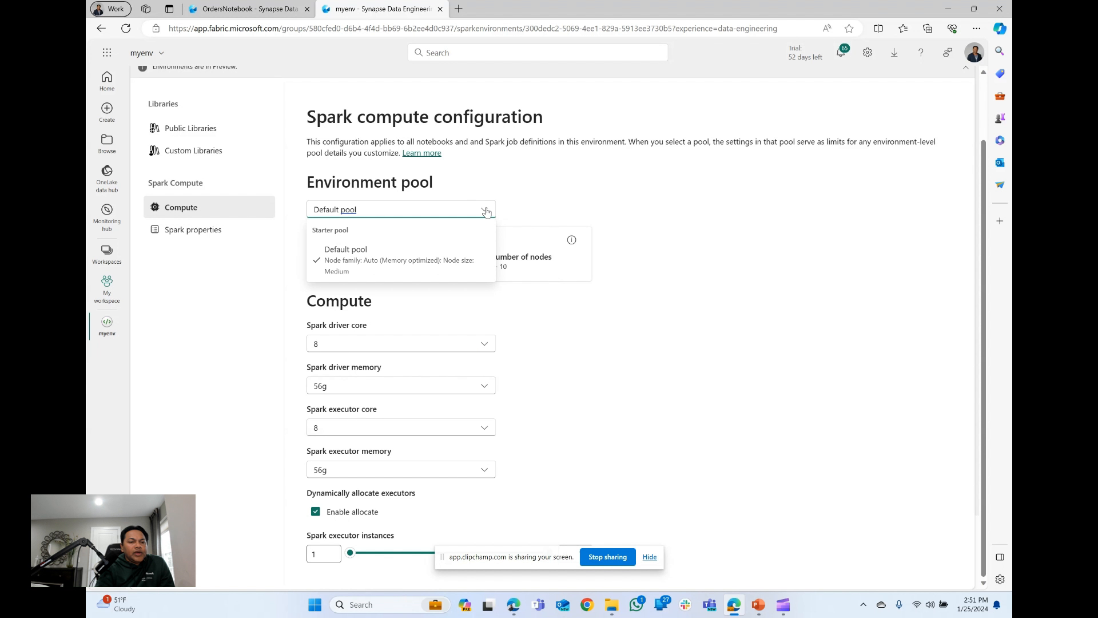
{"action": "left_click", "coordinate": [222, 236]}
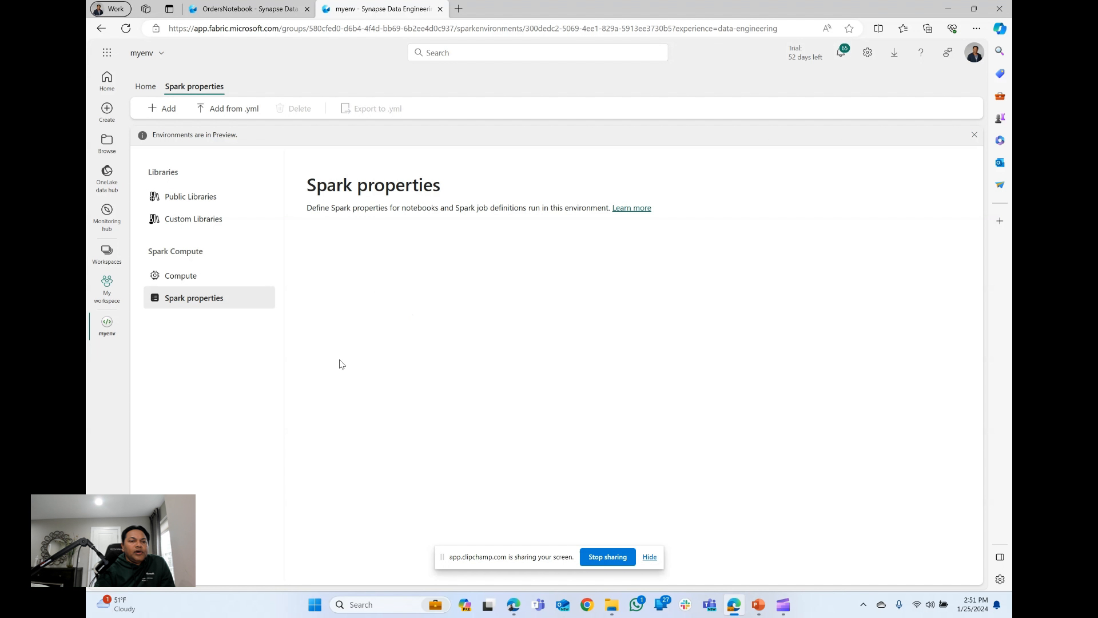
{"action": "left_click", "coordinate": [191, 198]}
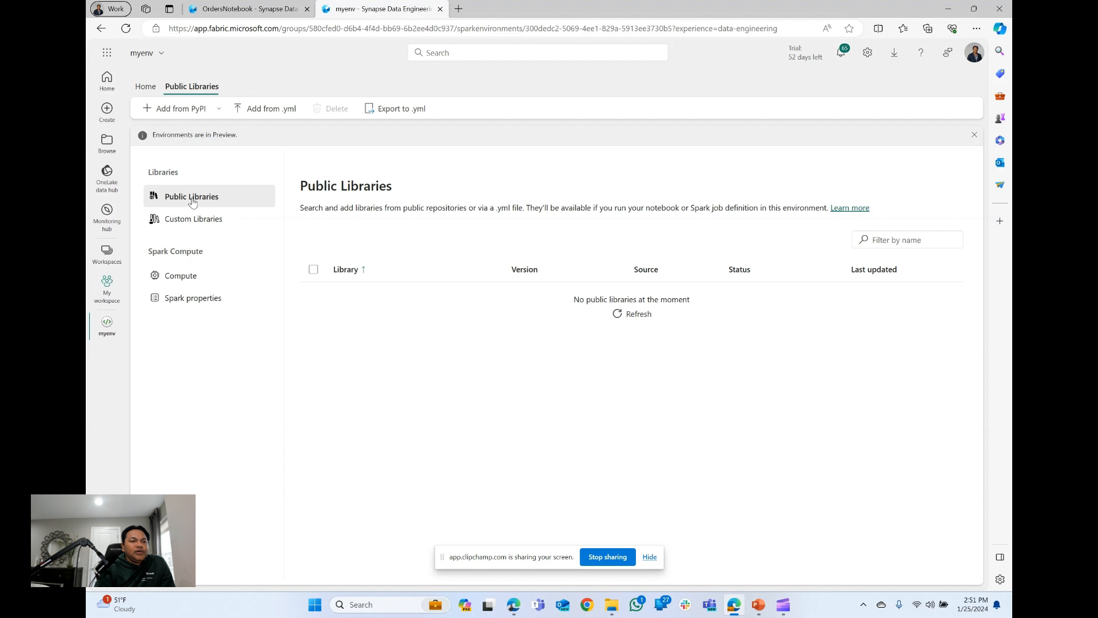
{"action": "left_click", "coordinate": [217, 225]}
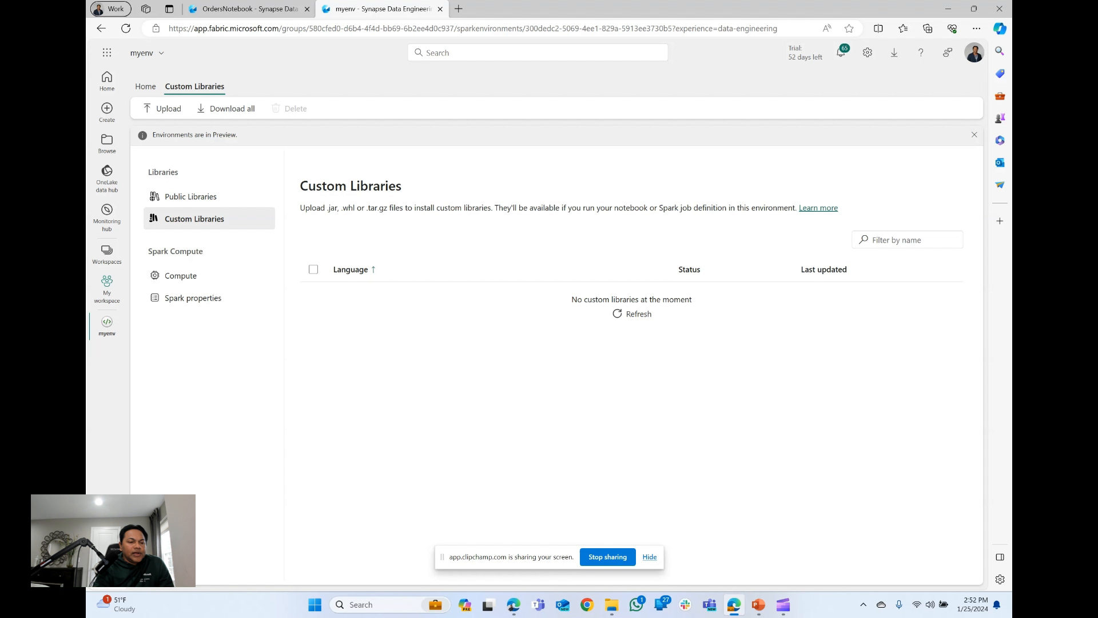
Return to the Data Engineering home page and create a Spark job definition named mysparkjob
{"action": "left_click", "coordinate": [107, 570]}
{"action": "left_click", "coordinate": [222, 514]}
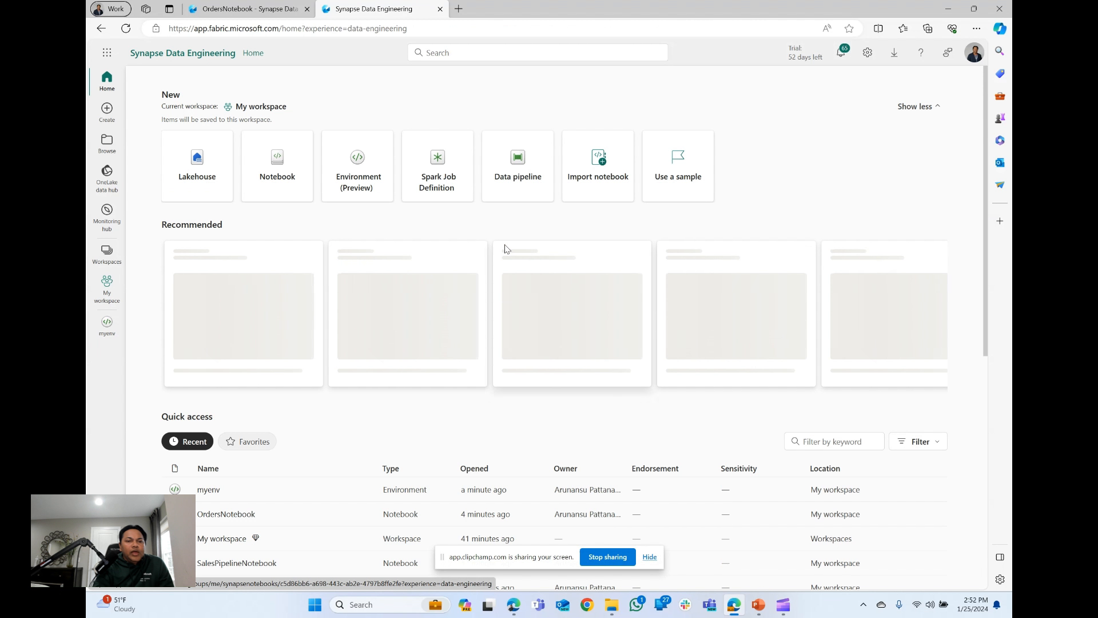
{"action": "left_click", "coordinate": [446, 184]}
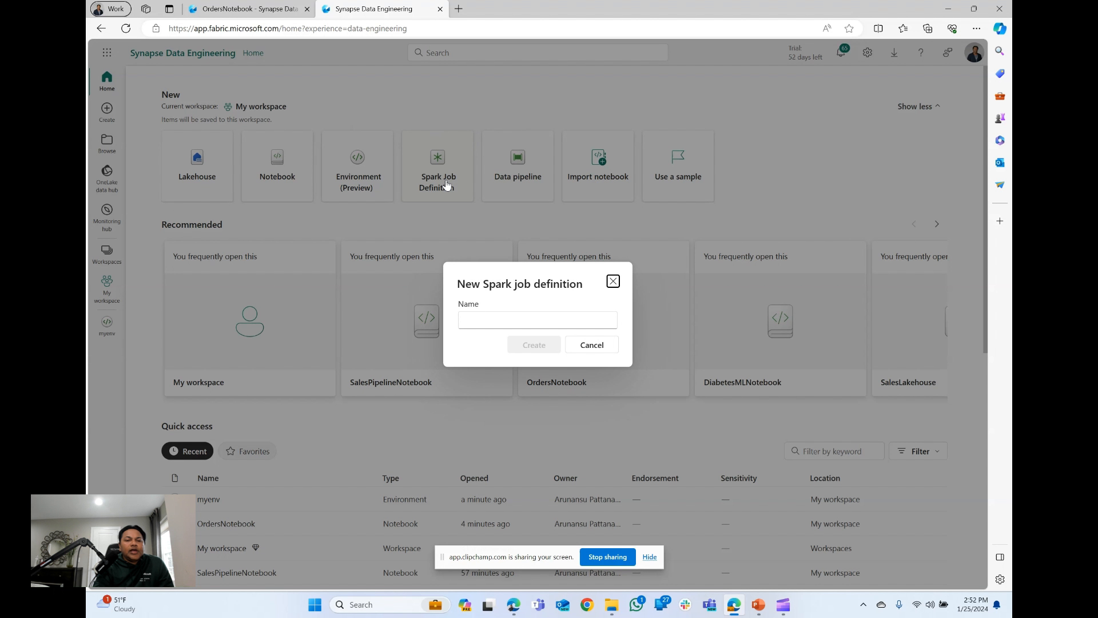
{"action": "left_click", "coordinate": [492, 321]}
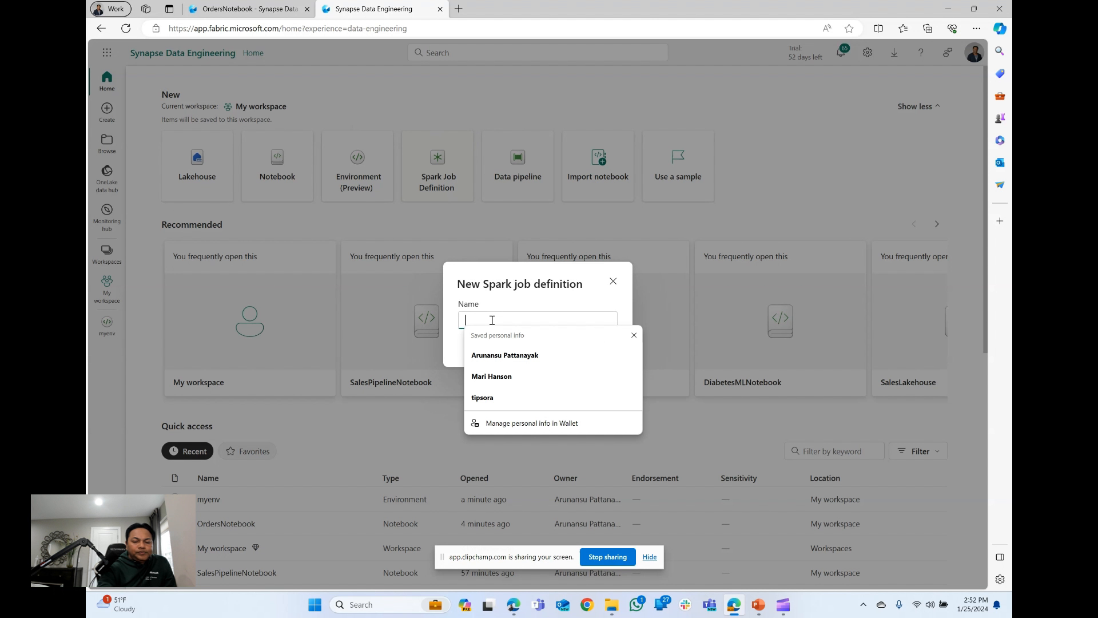
{"action": "type", "text": "myspa"}
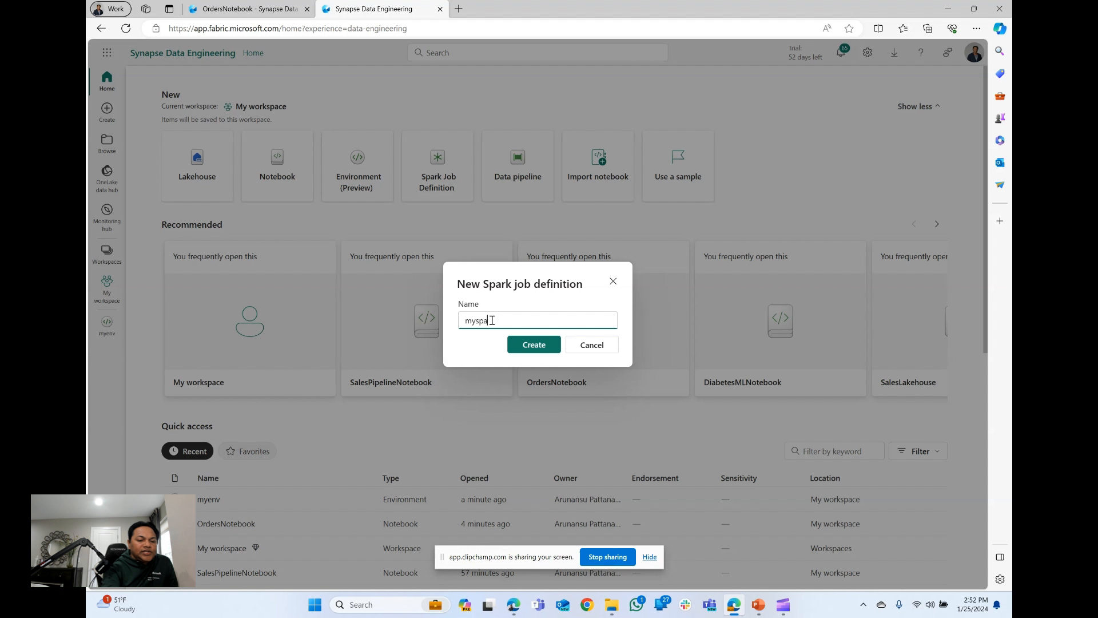
{"action": "type", "text": "rkjob"}
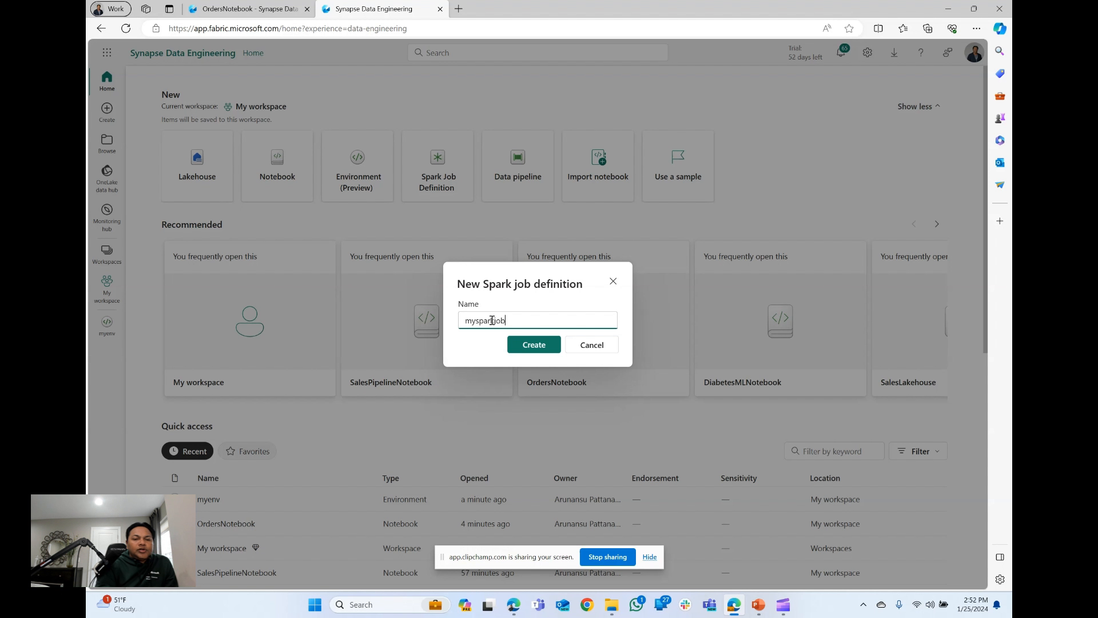
{"action": "left_click", "coordinate": [544, 346]}
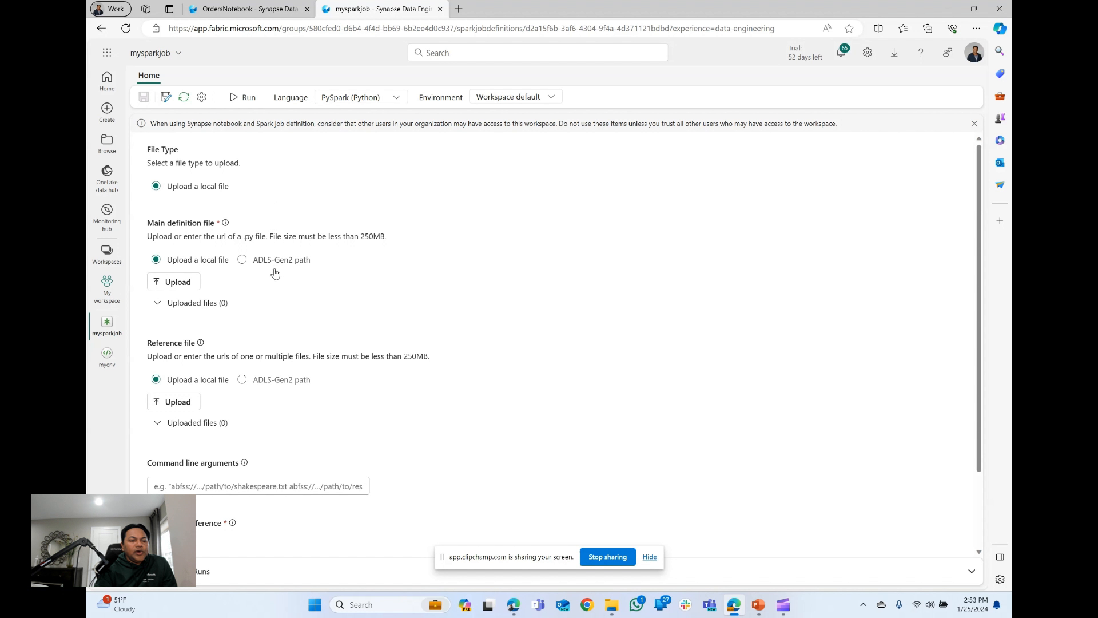
Review mysparkjob's settings for the main definition file, reference file, command line arguments and lakehouse reference
{"action": "scroll", "coordinate": [269, 215], "scroll_direction": "down", "scroll_amount": 2}
{"action": "scroll", "coordinate": [269, 215], "scroll_direction": "up", "scroll_amount": 2}
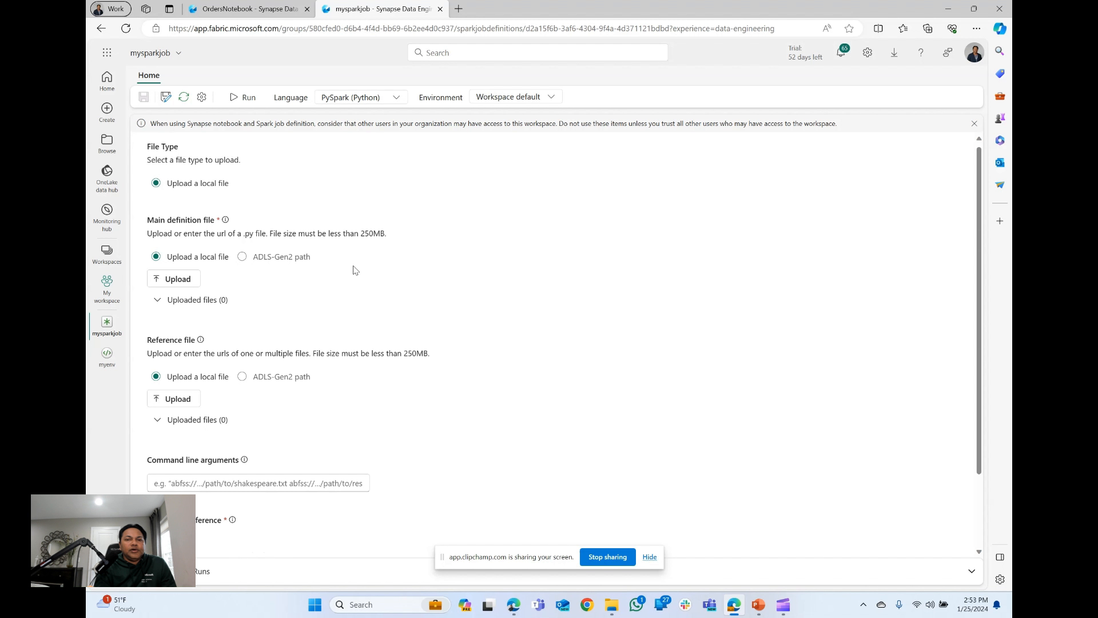
{"action": "scroll", "coordinate": [355, 270], "scroll_direction": "down", "scroll_amount": 2}
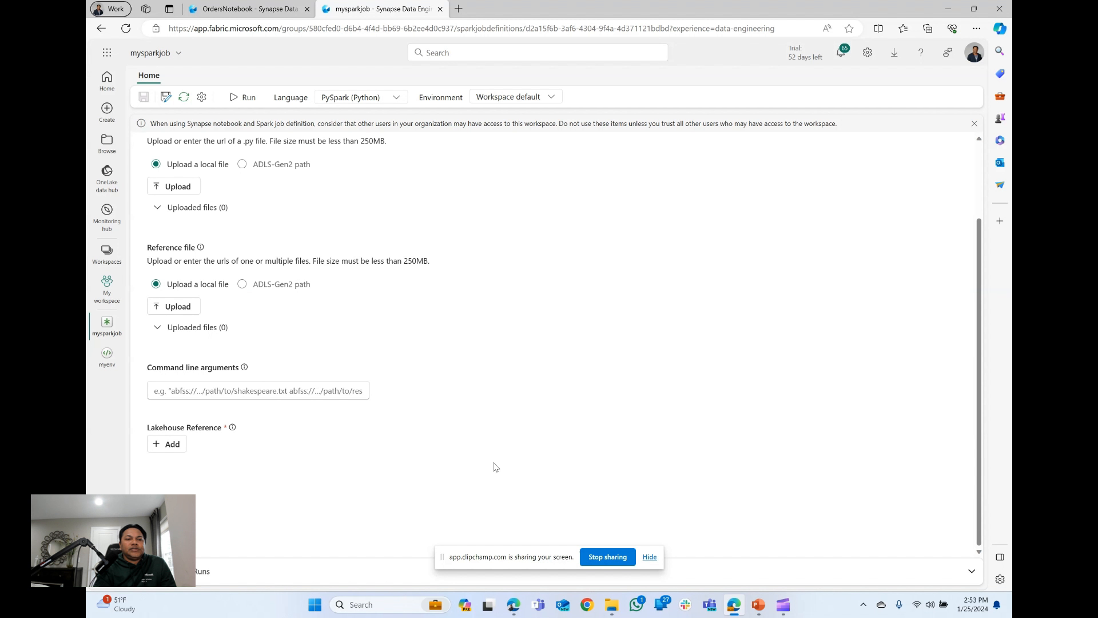
{"action": "scroll", "coordinate": [495, 466], "scroll_direction": "up", "scroll_amount": 2}
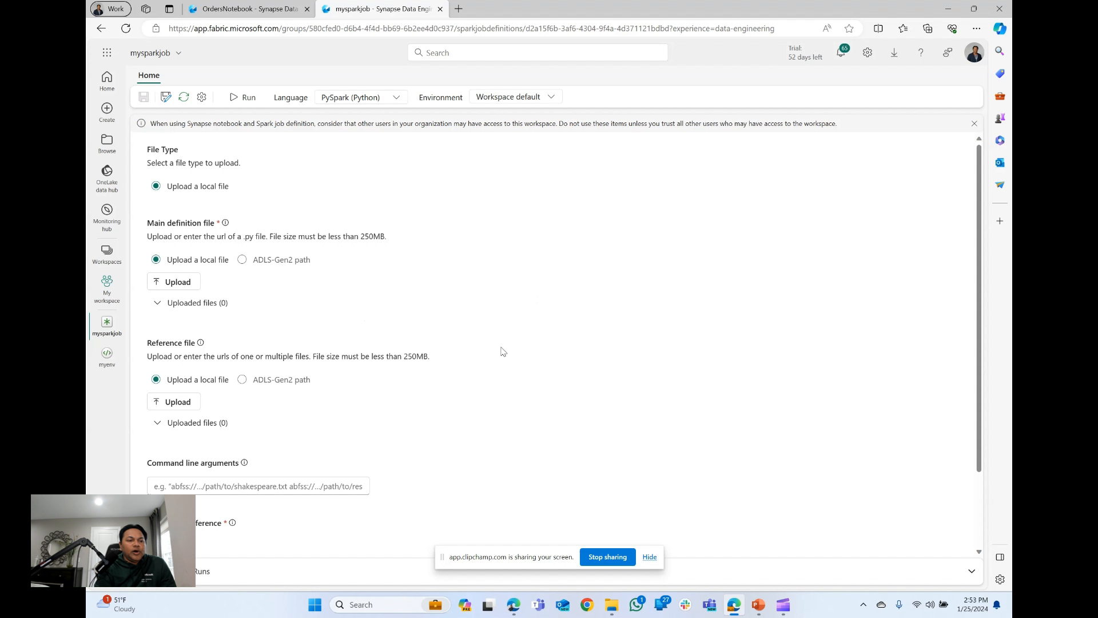
Switch to OrdersNotebook and examine the cells that define the order schema, select and filter customers, and sum product quantities by item
{"action": "left_click", "coordinate": [232, 6]}
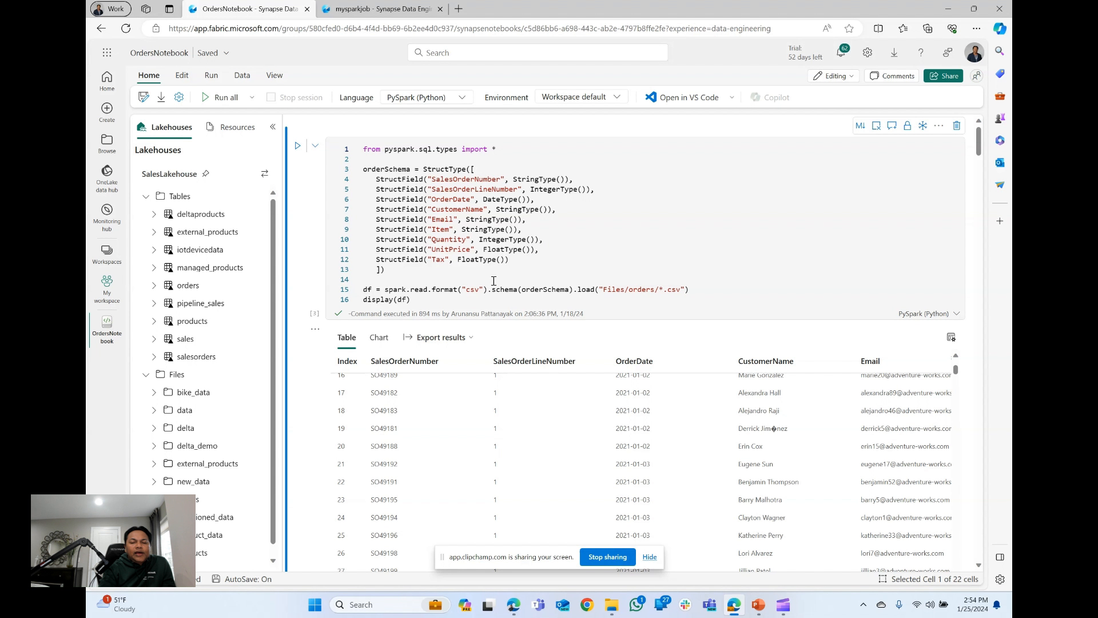
{"action": "scroll", "coordinate": [494, 280], "scroll_direction": "down", "scroll_amount": 4}
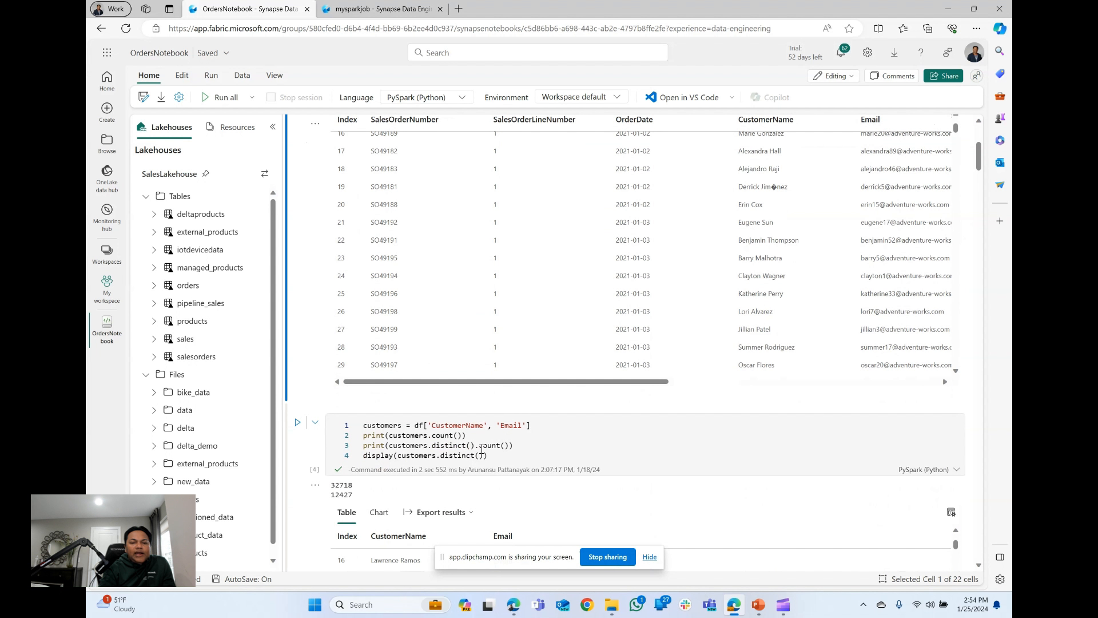
{"action": "scroll", "coordinate": [482, 449], "scroll_direction": "down", "scroll_amount": 2}
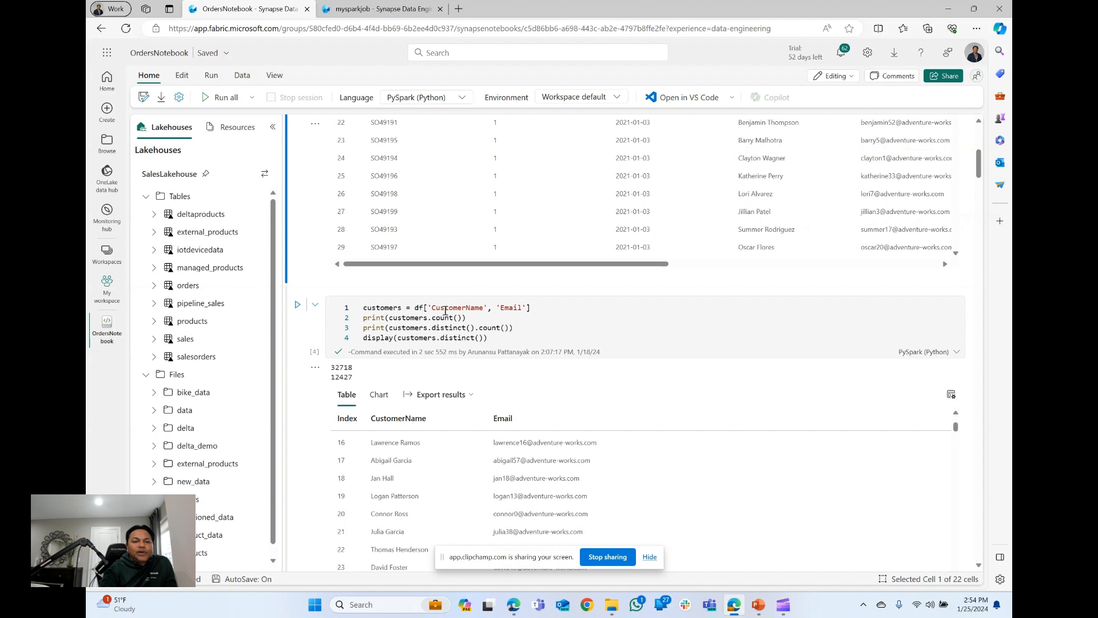
{"action": "left_click", "coordinate": [560, 312]}
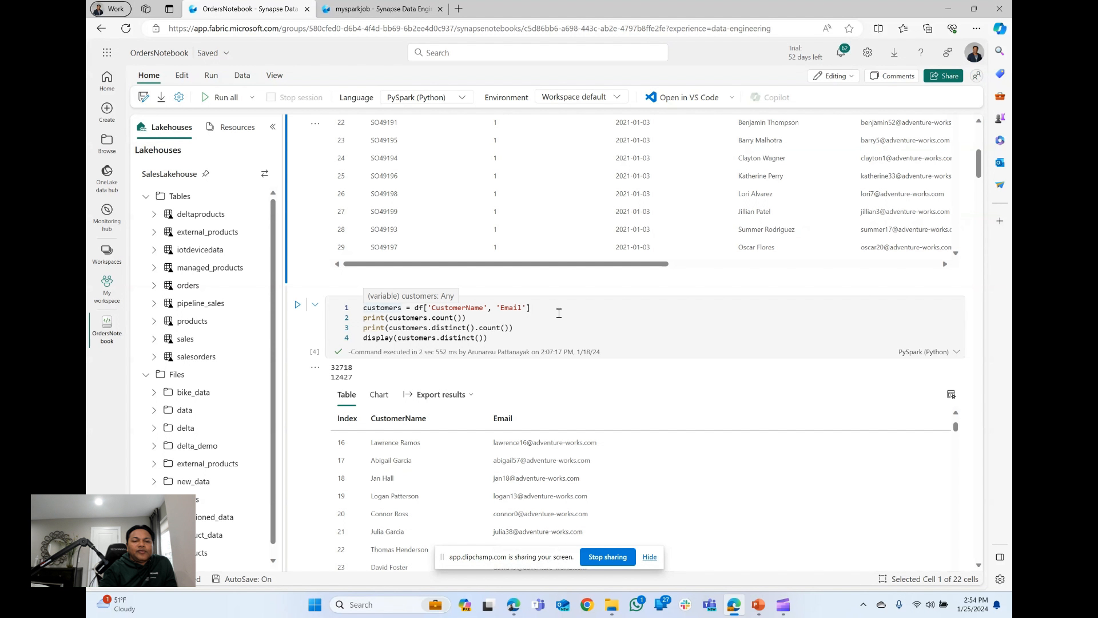
{"action": "scroll", "coordinate": [559, 311], "scroll_direction": "down", "scroll_amount": 7}
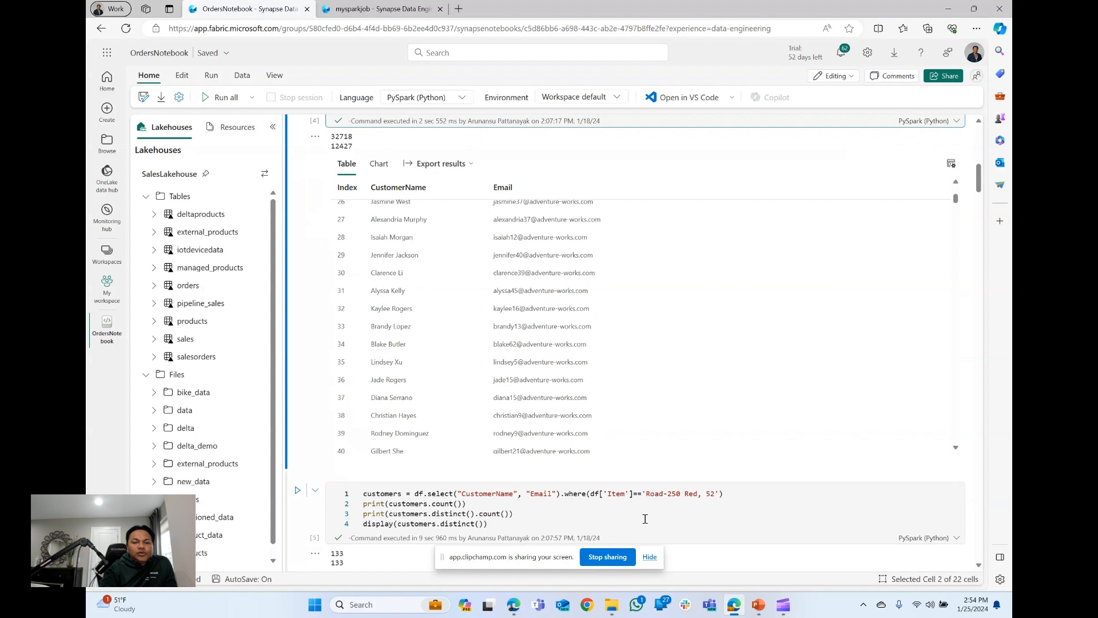
{"action": "scroll", "coordinate": [641, 519], "scroll_direction": "down", "scroll_amount": 3}
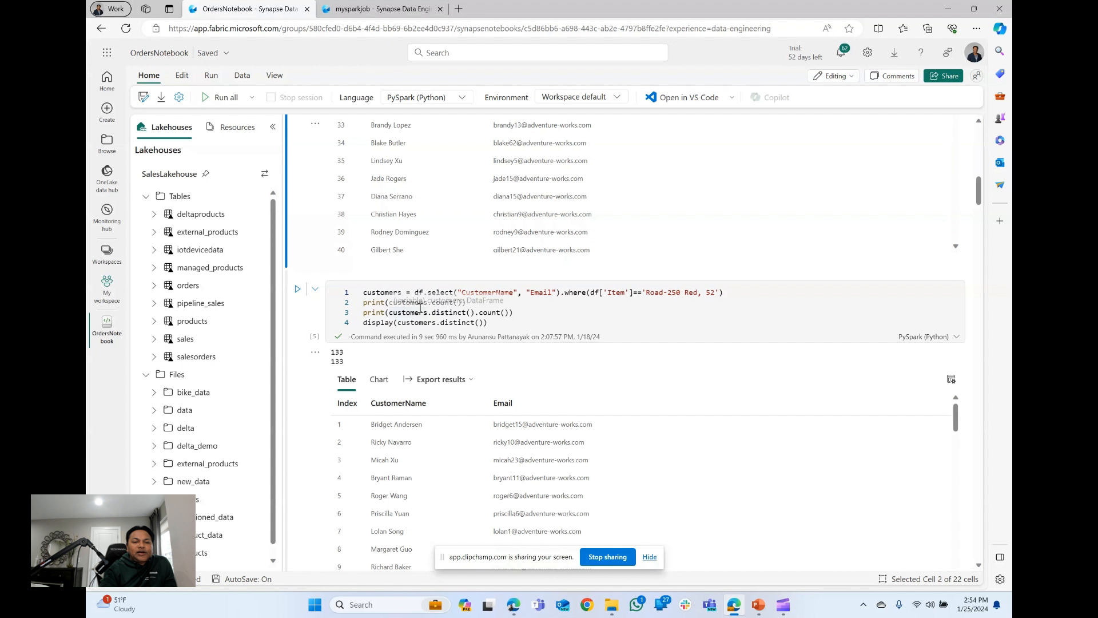
{"action": "scroll", "coordinate": [525, 372], "scroll_direction": "down", "scroll_amount": 3}
{"action": "scroll", "coordinate": [525, 373], "scroll_direction": "down", "scroll_amount": 3}
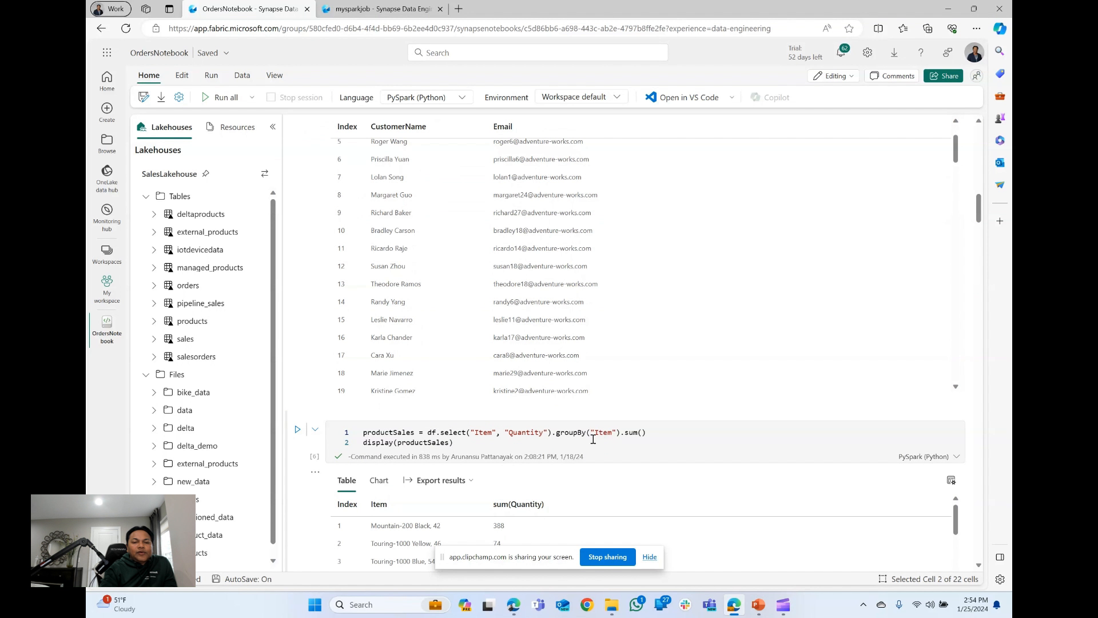
{"action": "scroll", "coordinate": [601, 440], "scroll_direction": "down", "scroll_amount": 3}
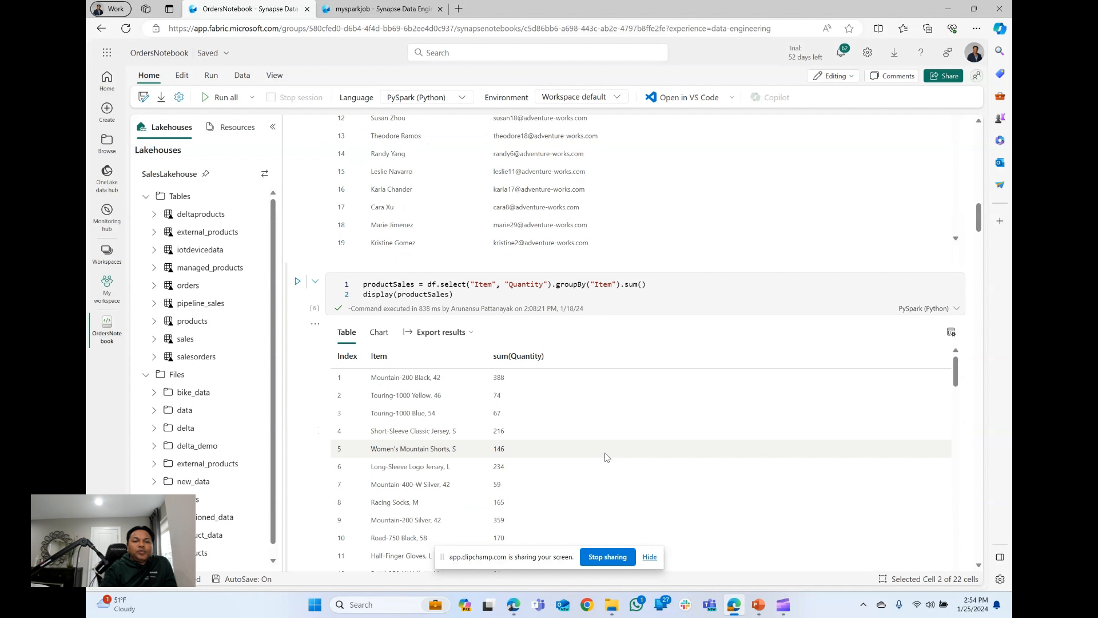
Examine the OrdersNotebook cells for yearly sales, column transformations, and saving and reloading orders as parquet, and return to the product sales cell
{"action": "scroll", "coordinate": [605, 452], "scroll_direction": "down", "scroll_amount": 10}
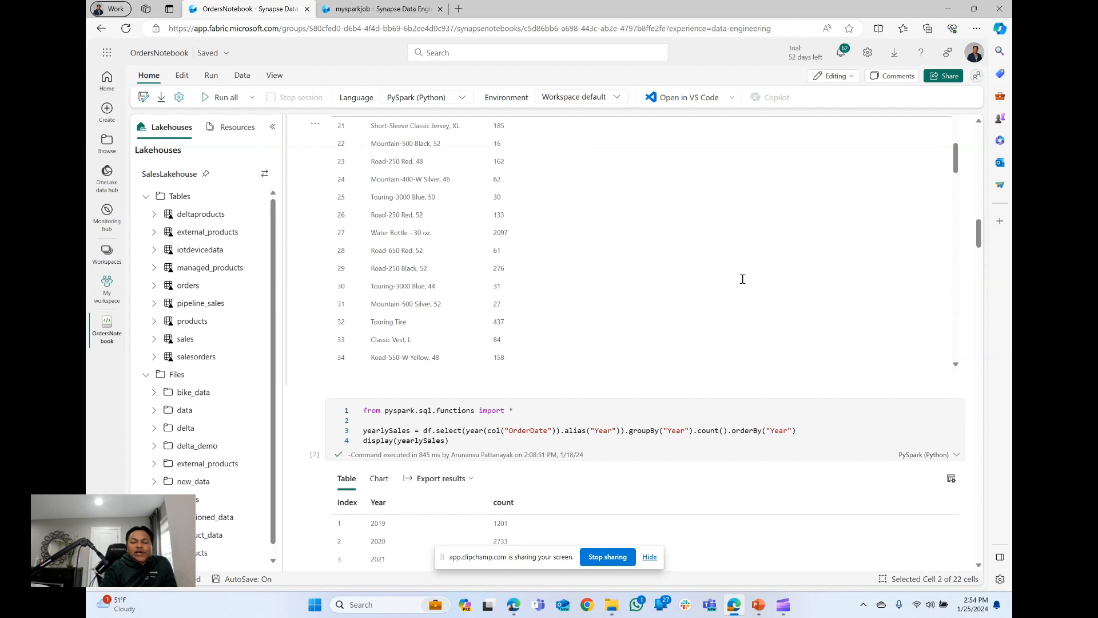
{"action": "scroll", "coordinate": [743, 278], "scroll_direction": "down", "scroll_amount": 3}
{"action": "scroll", "coordinate": [640, 405], "scroll_direction": "down", "scroll_amount": 3}
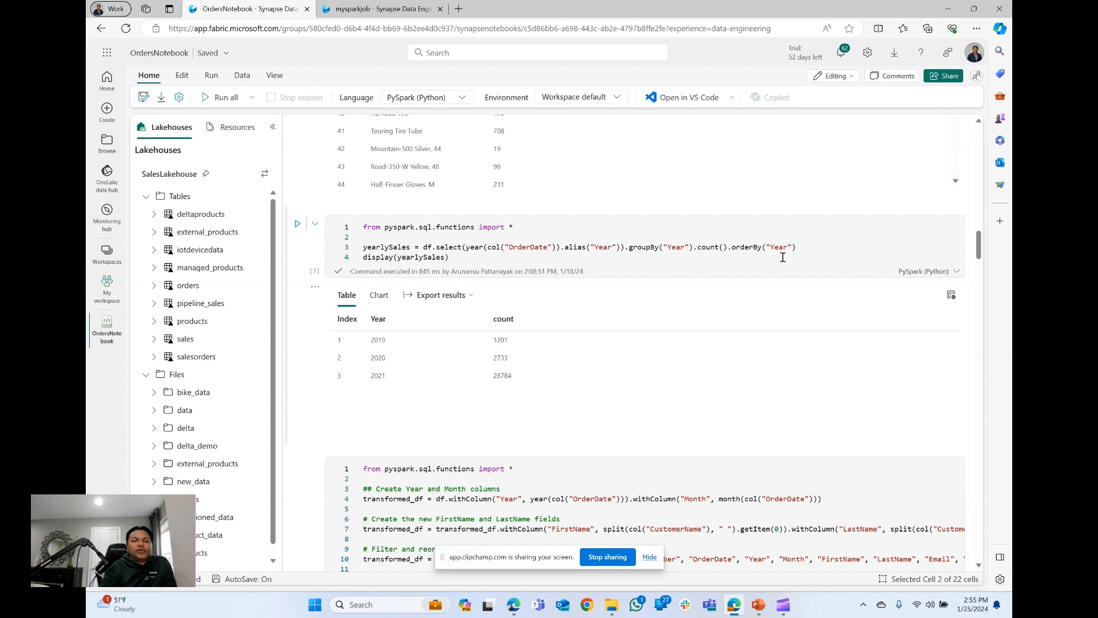
{"action": "scroll", "coordinate": [783, 257], "scroll_direction": "down", "scroll_amount": 5}
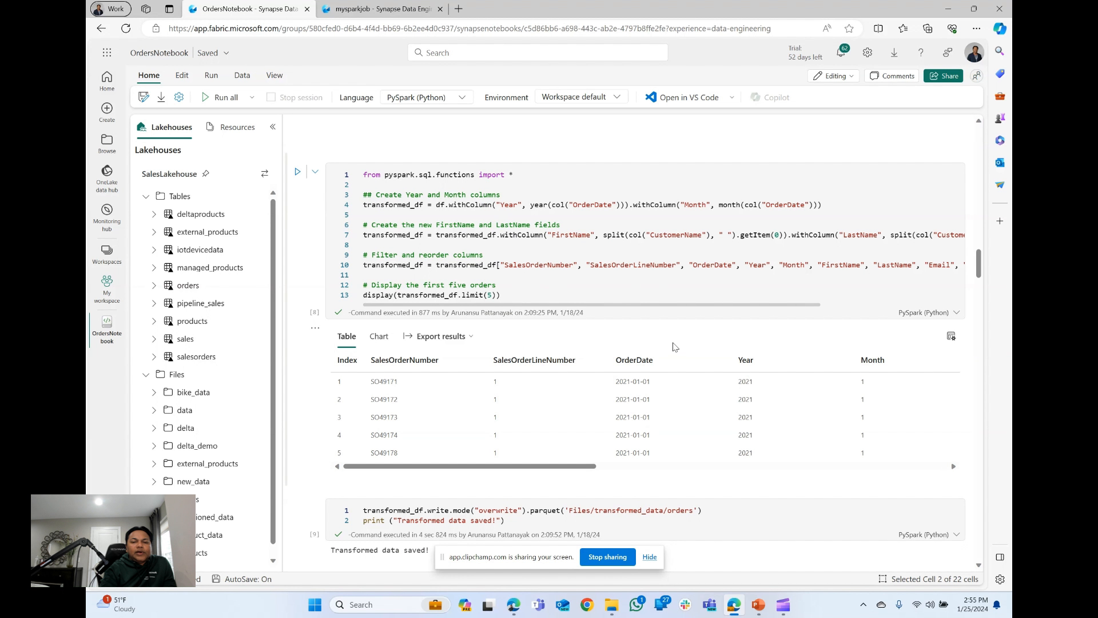
{"action": "scroll", "coordinate": [704, 525], "scroll_direction": "down", "scroll_amount": 2}
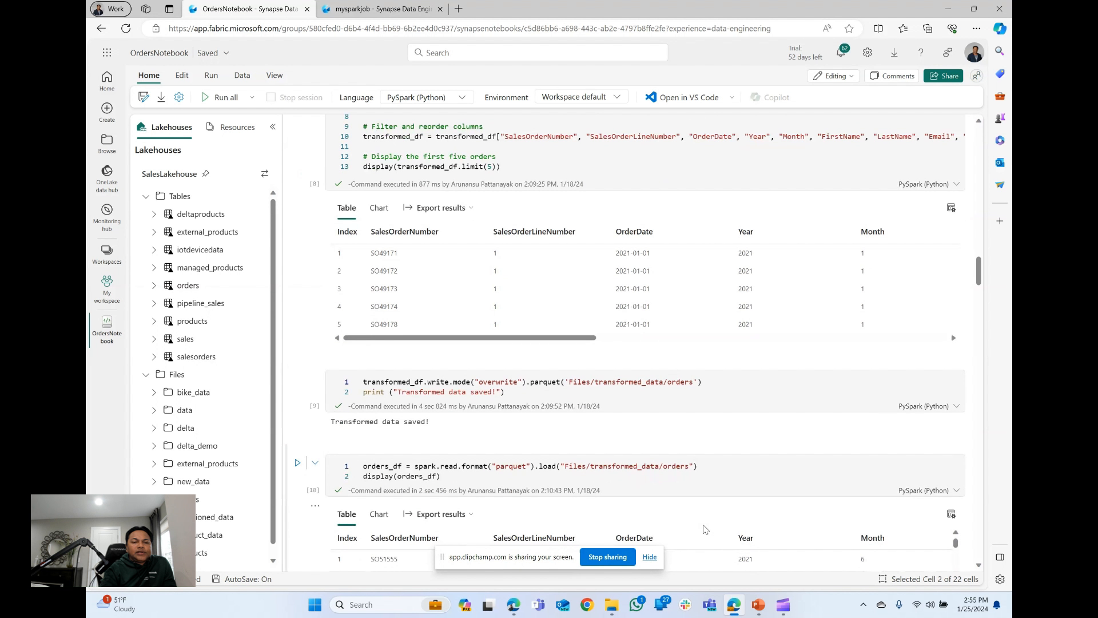
{"action": "scroll", "coordinate": [704, 529], "scroll_direction": "down", "scroll_amount": 2}
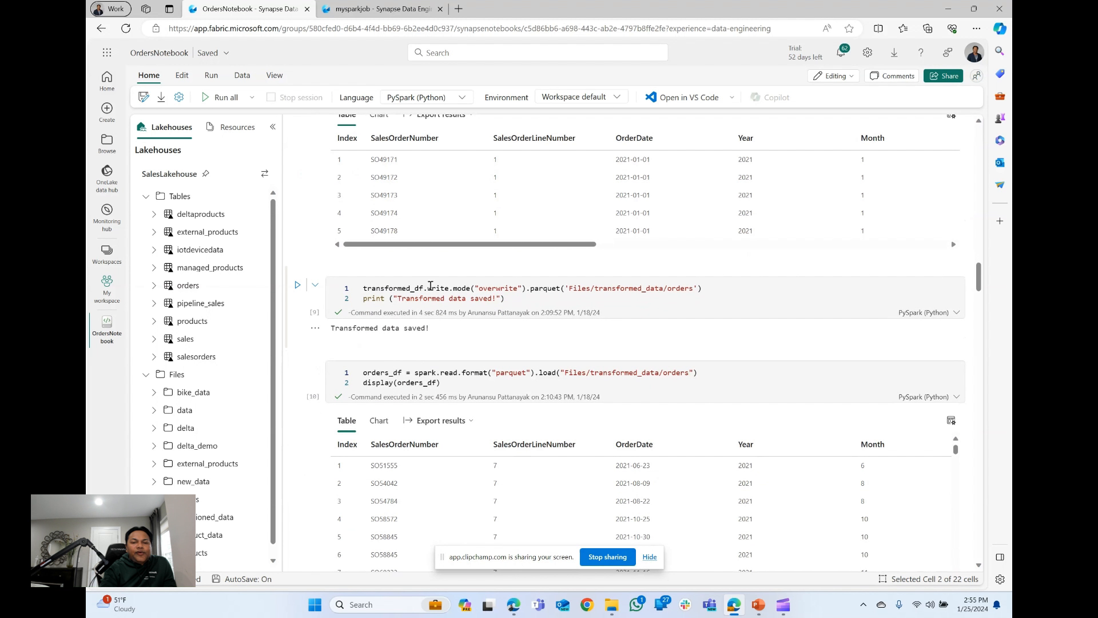
{"action": "scroll", "coordinate": [546, 458], "scroll_direction": "down", "scroll_amount": 3}
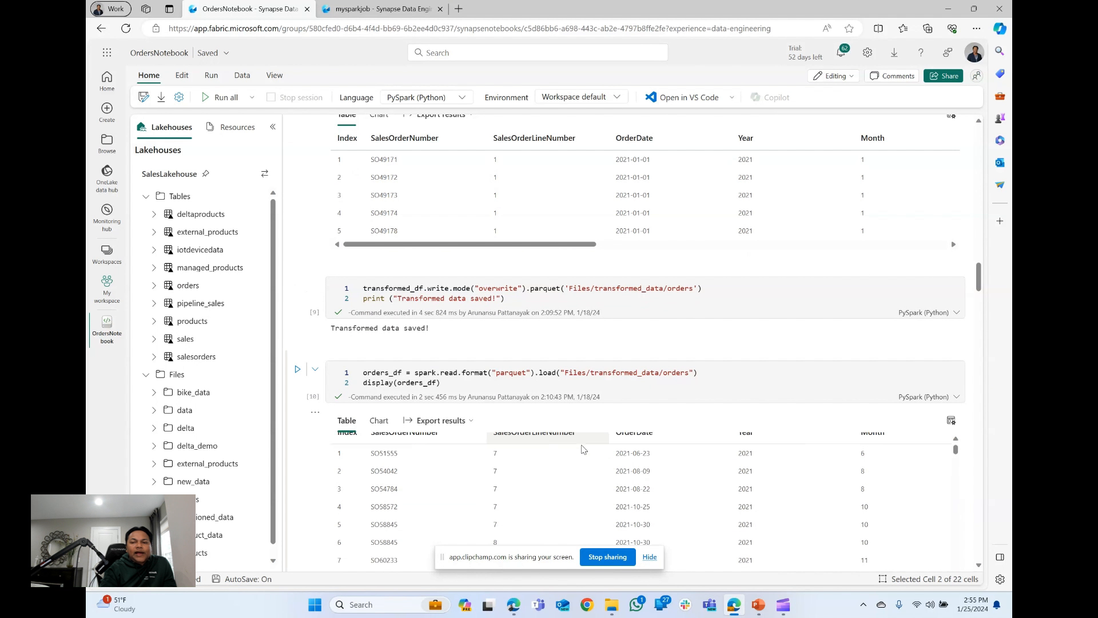
{"action": "scroll", "coordinate": [640, 330], "scroll_direction": "up", "scroll_amount": 10}
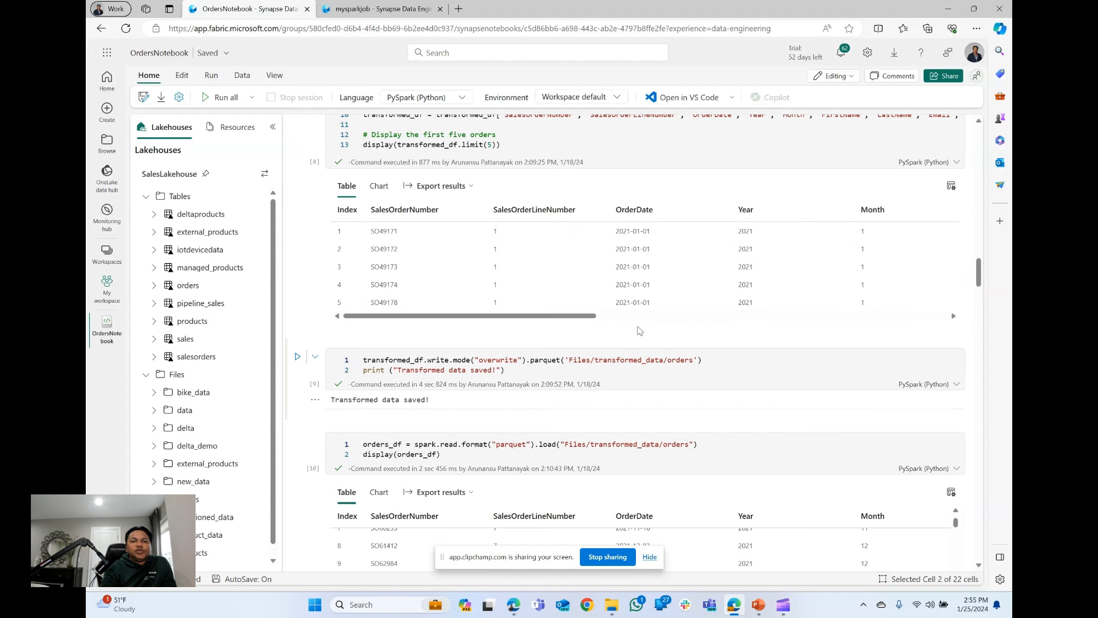
{"action": "scroll", "coordinate": [640, 331], "scroll_direction": "up", "scroll_amount": 4}
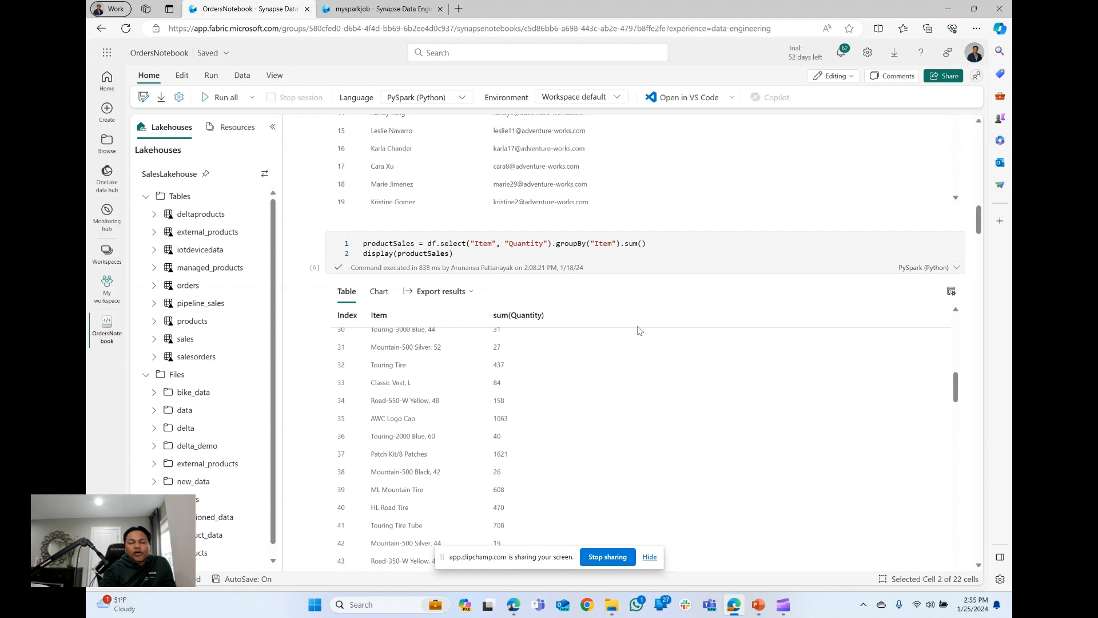
{"action": "scroll", "coordinate": [640, 330], "scroll_direction": "down", "scroll_amount": 1}
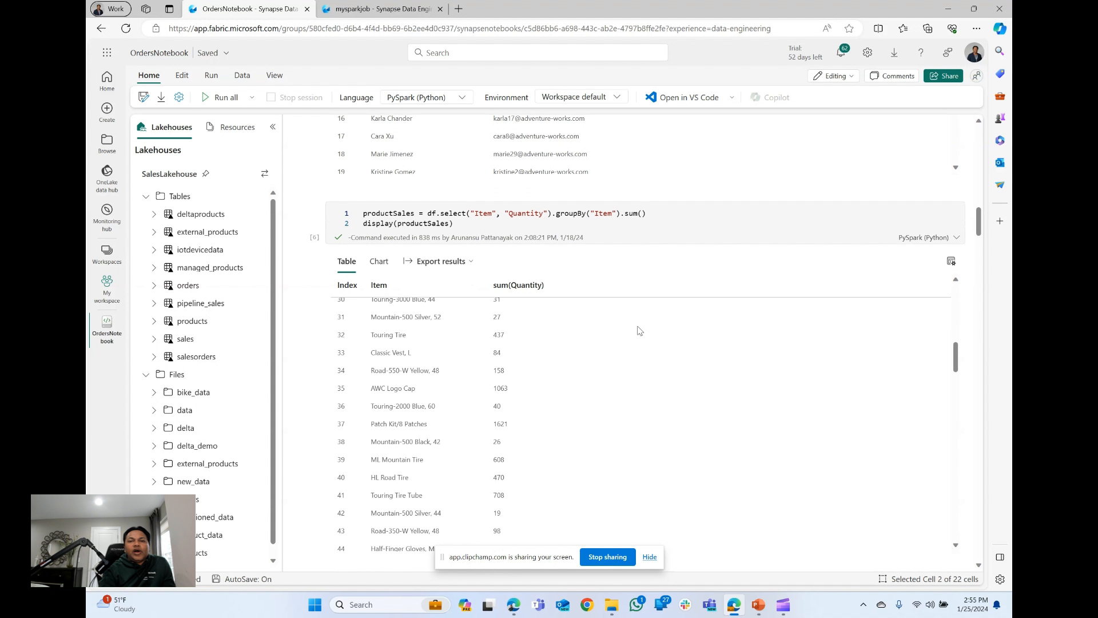
{"action": "scroll", "coordinate": [640, 331], "scroll_direction": "down", "scroll_amount": 1}
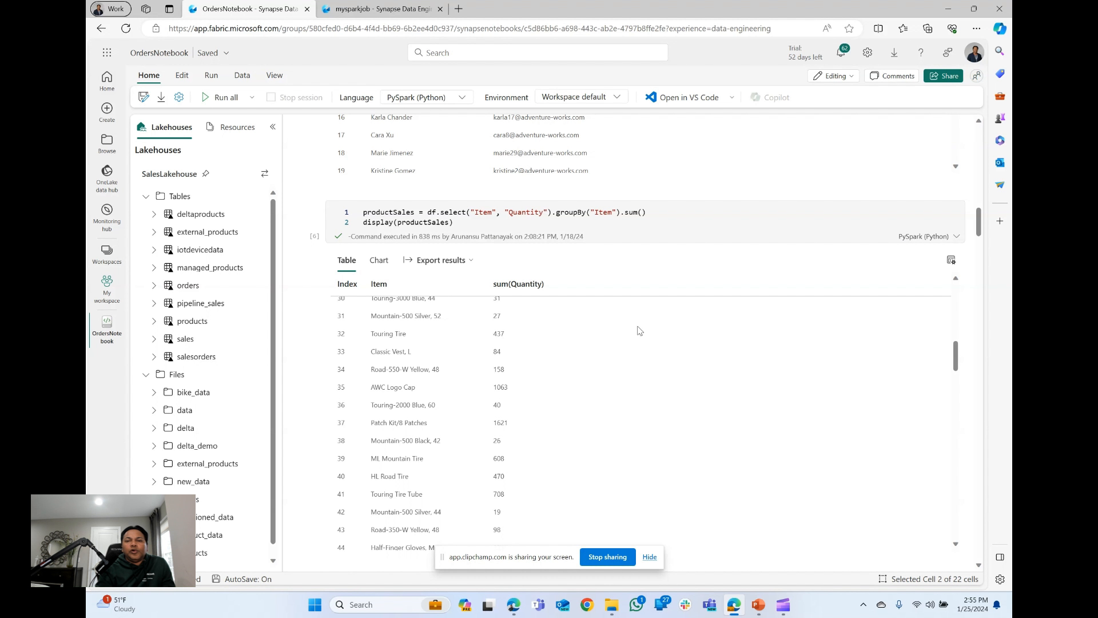
{"action": "scroll", "coordinate": [639, 331], "scroll_direction": "down", "scroll_amount": 2}
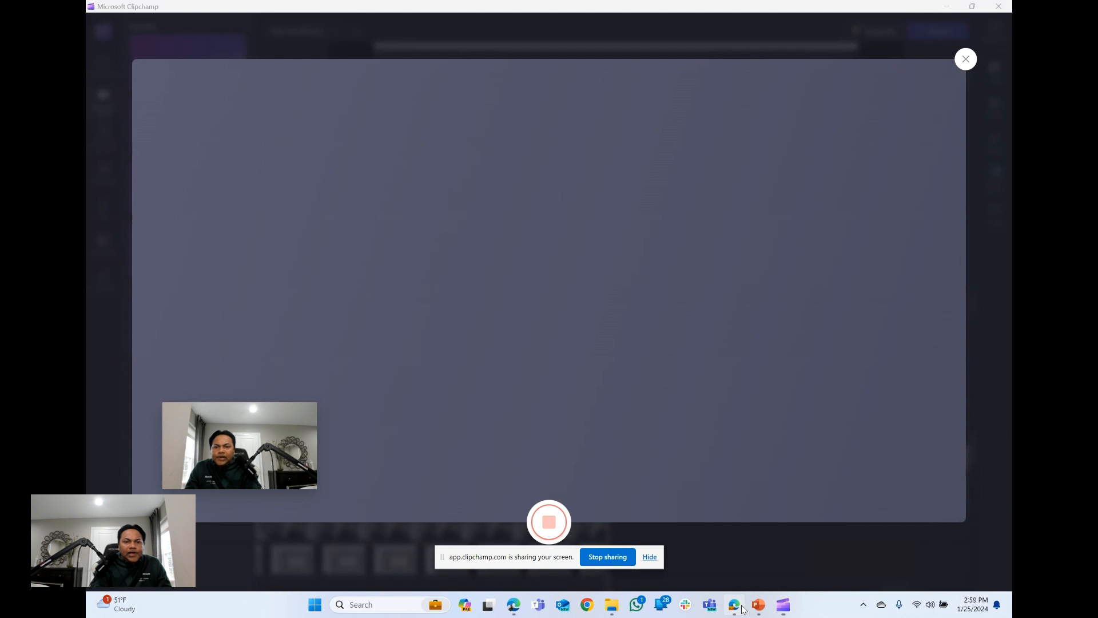
Switch to the Synapse Data Warehouse home page, view the new warehouse form and close it without creating one
{"action": "left_click", "coordinate": [738, 606]}
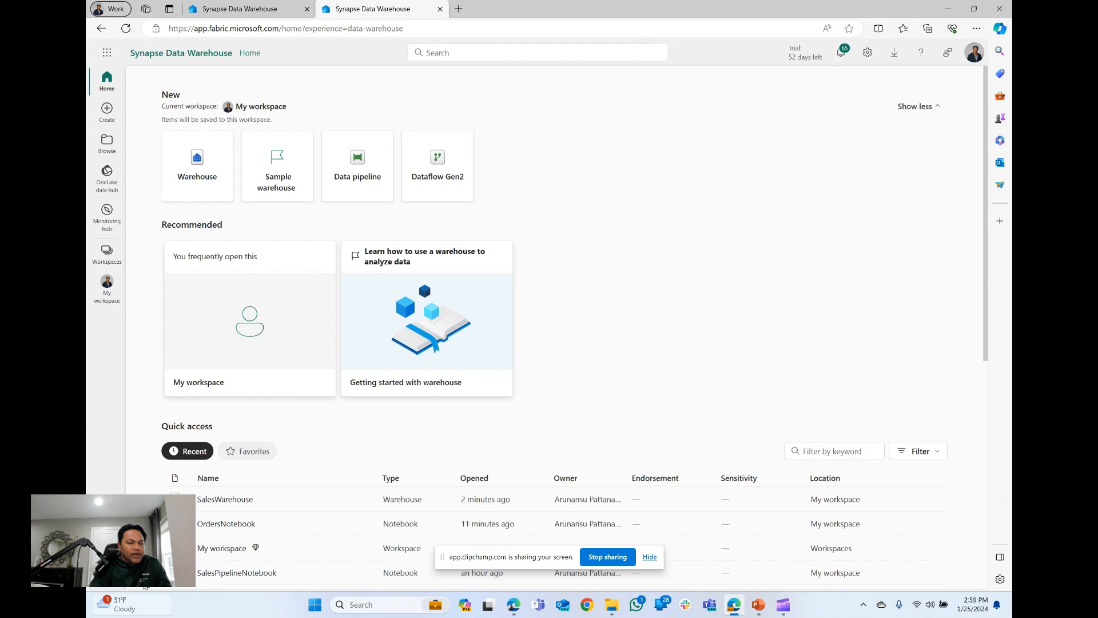
{"action": "left_click", "coordinate": [107, 571]}
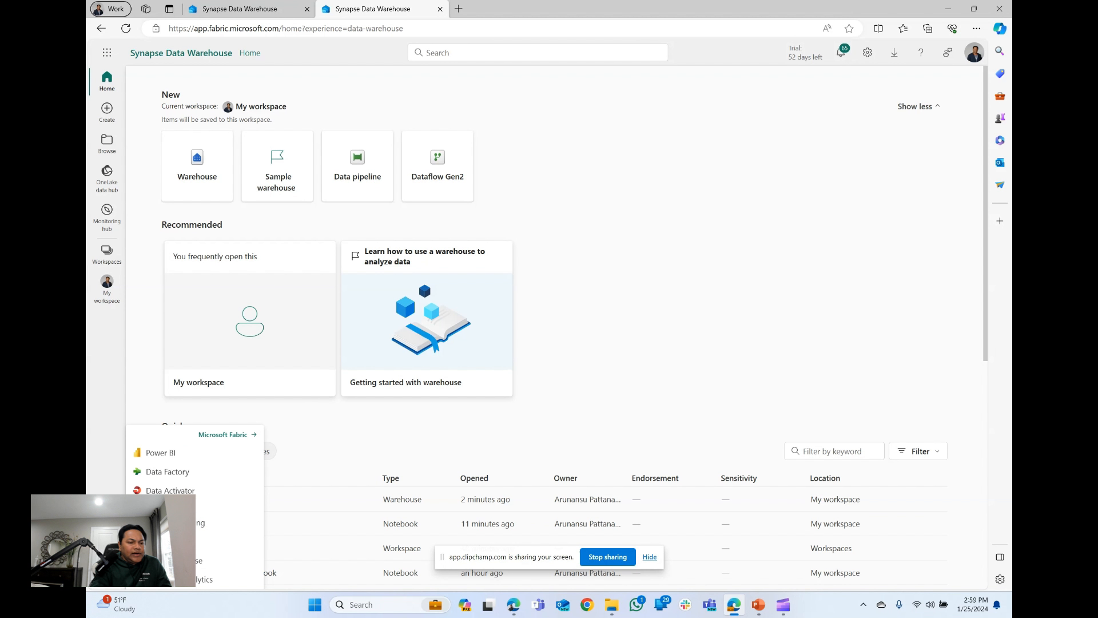
{"action": "left_click", "coordinate": [97, 487]}
{"action": "left_click", "coordinate": [990, 526]}
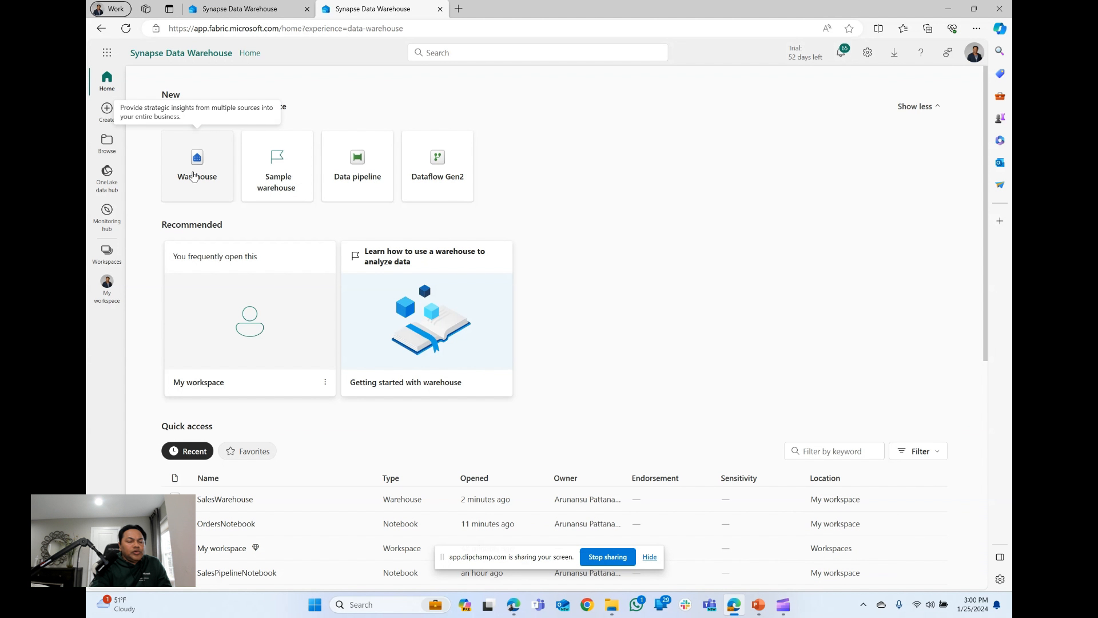
{"action": "left_click", "coordinate": [195, 174]}
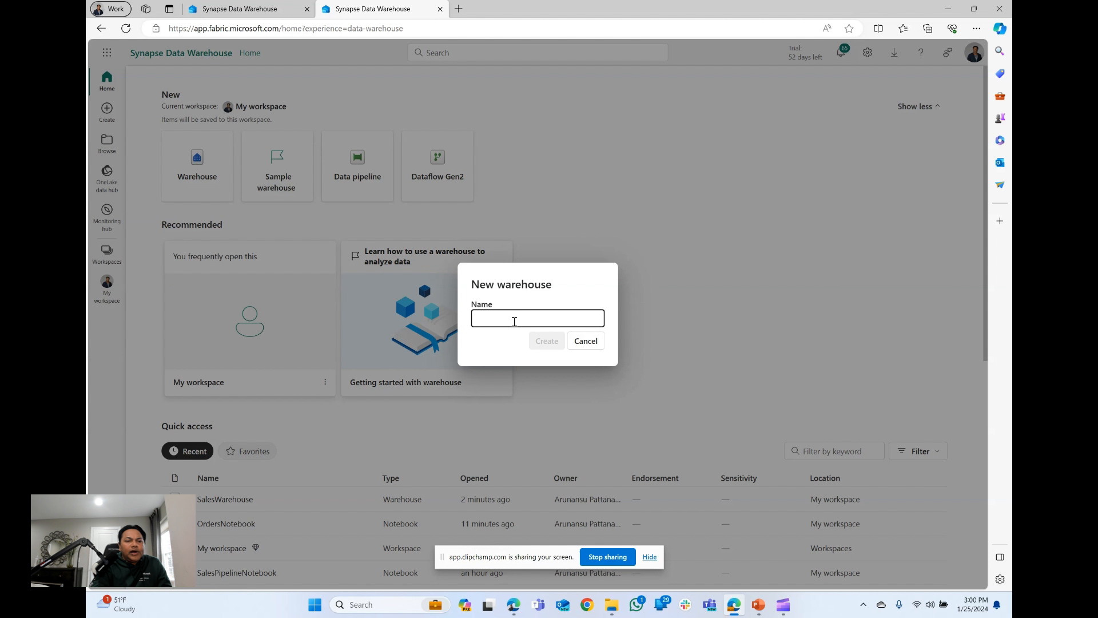
{"action": "left_click", "coordinate": [594, 341]}
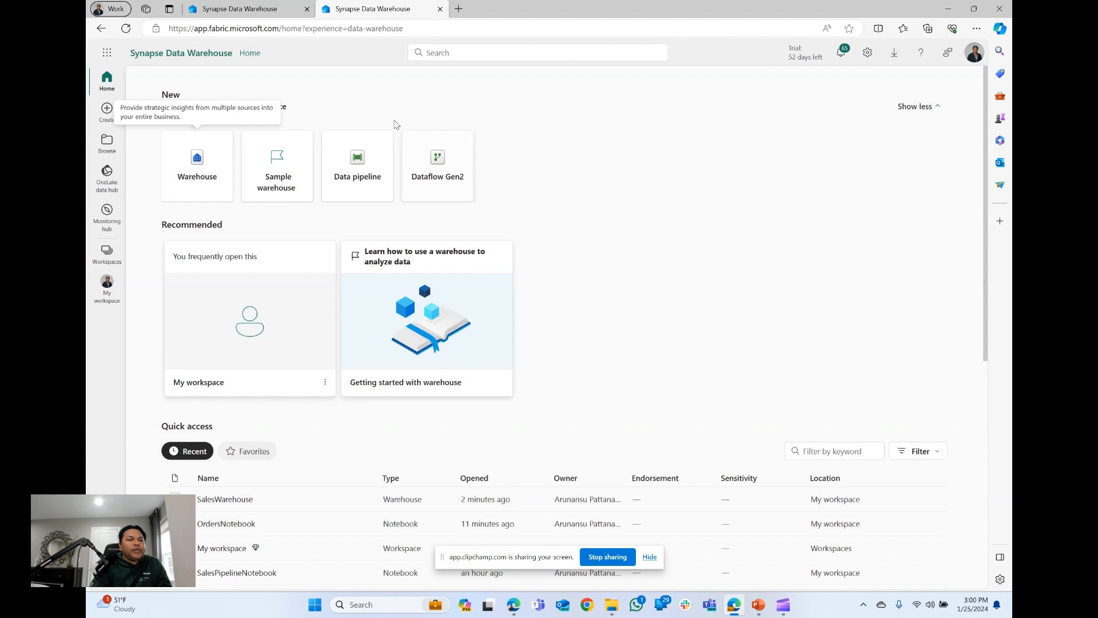
Switch to SalesWarehouse and look through the DimCustomer and DimDate data previews, ProductTableQuery and the data model
{"action": "left_click", "coordinate": [246, 8]}
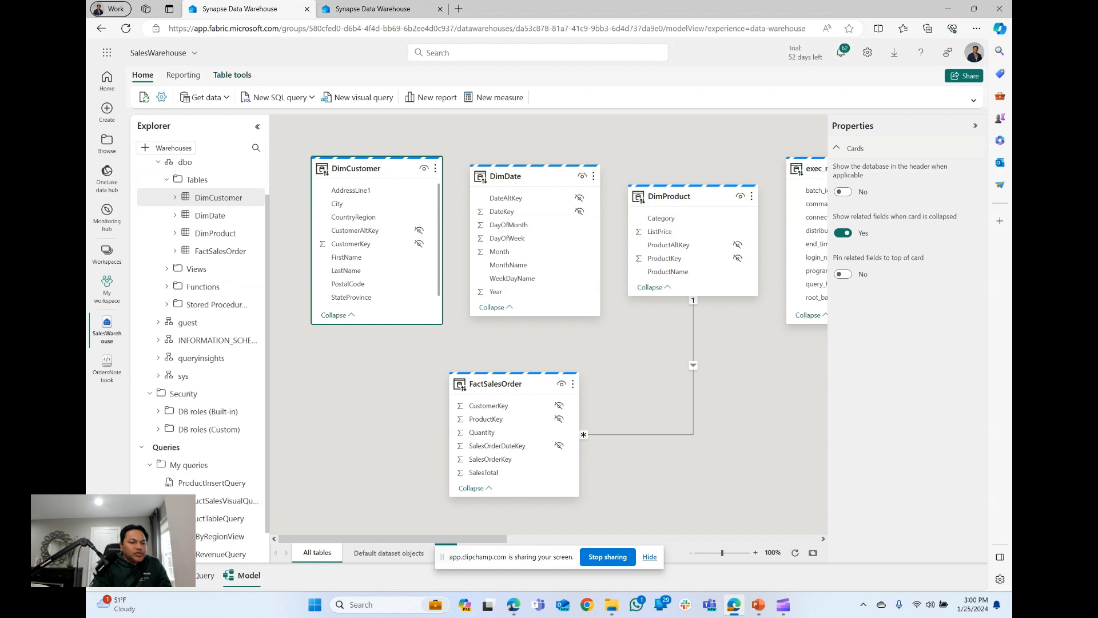
{"action": "left_click", "coordinate": [166, 575]}
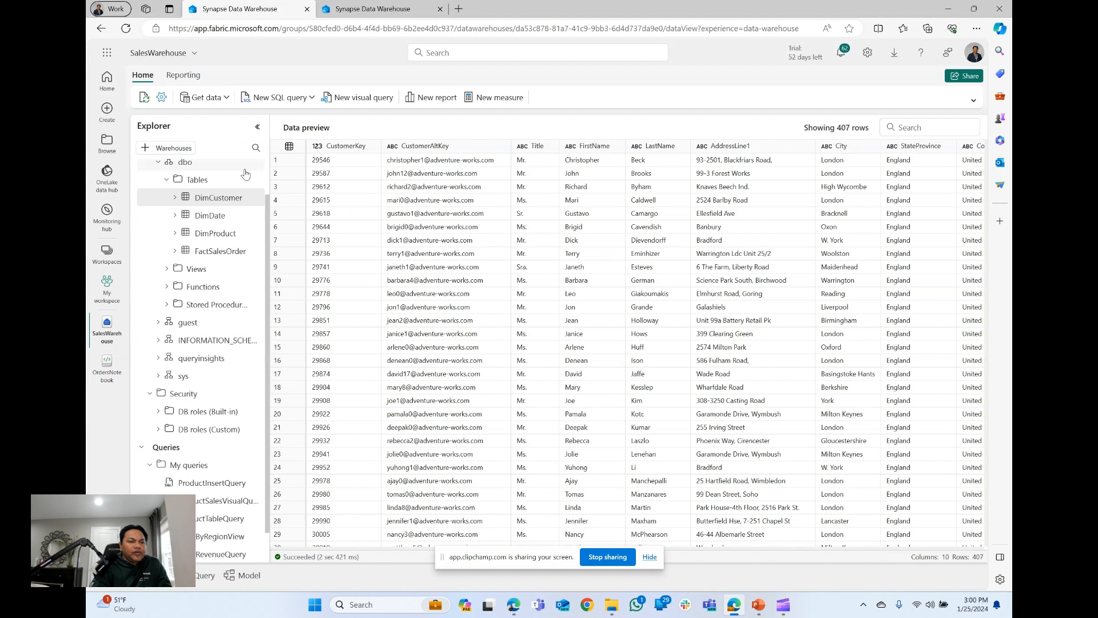
{"action": "left_click", "coordinate": [210, 216]}
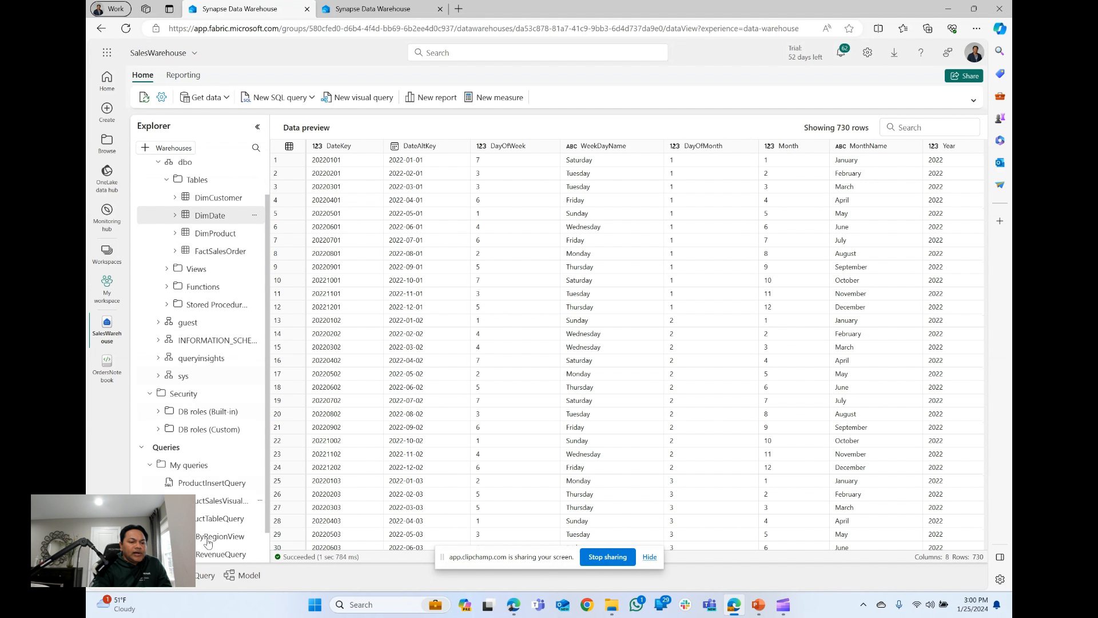
{"action": "left_click", "coordinate": [229, 518]}
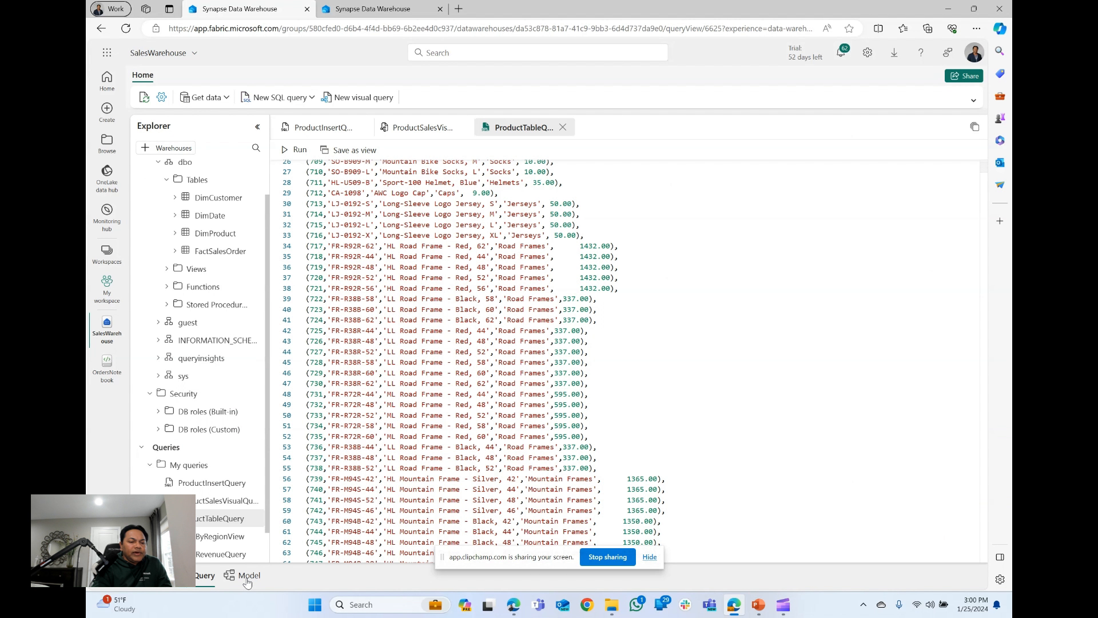
{"action": "left_click", "coordinate": [247, 576]}
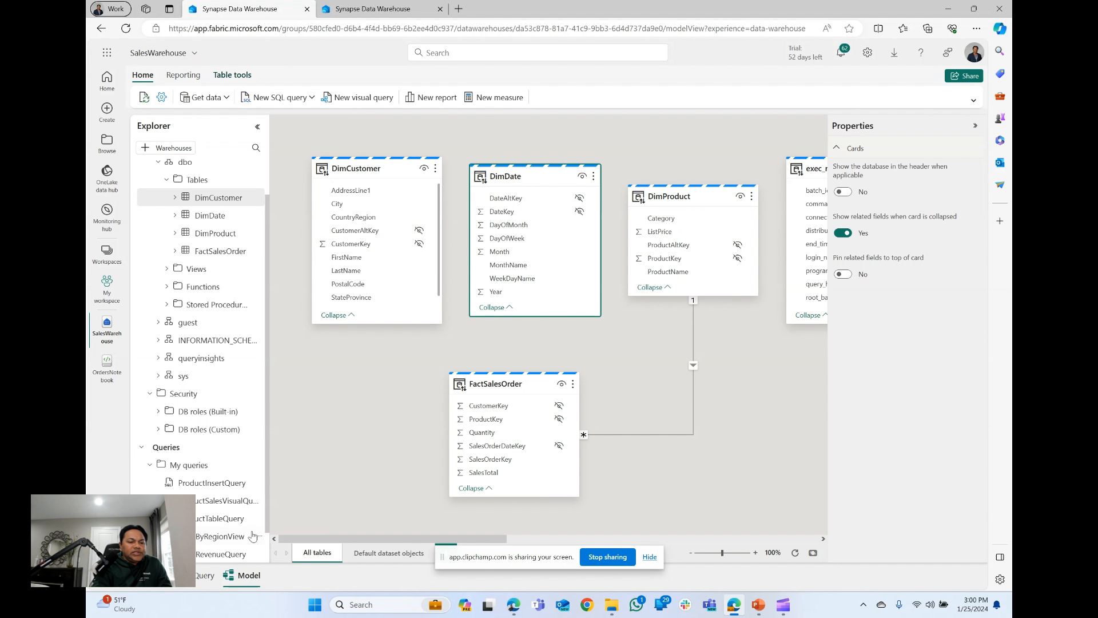
Examine the ProductTableQuery script that creates and fills the DimProduct, DimCustomer, DimDate and FactSalesOrder tables
{"action": "left_click", "coordinate": [203, 577]}
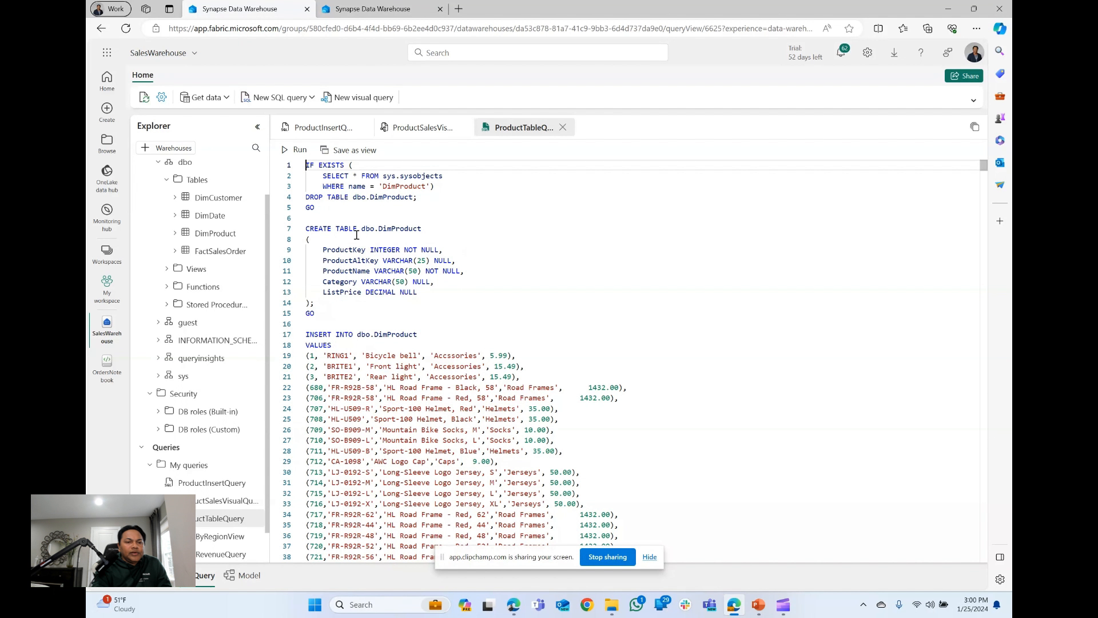
{"action": "scroll", "coordinate": [469, 293], "scroll_direction": "down", "scroll_amount": 1}
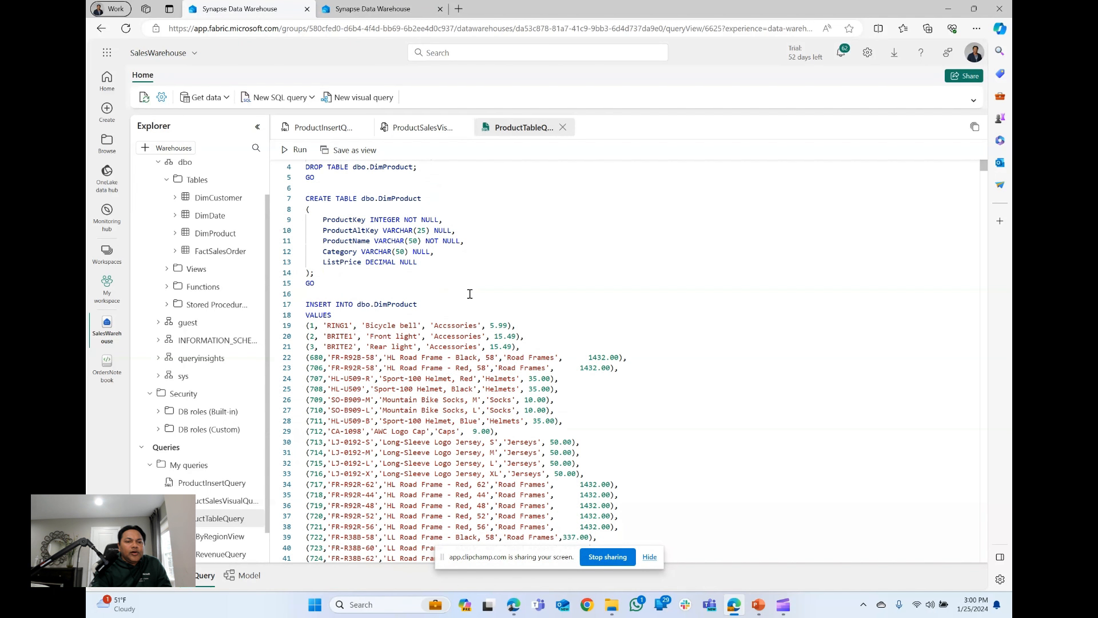
{"action": "scroll", "coordinate": [469, 294], "scroll_direction": "down", "scroll_amount": 20}
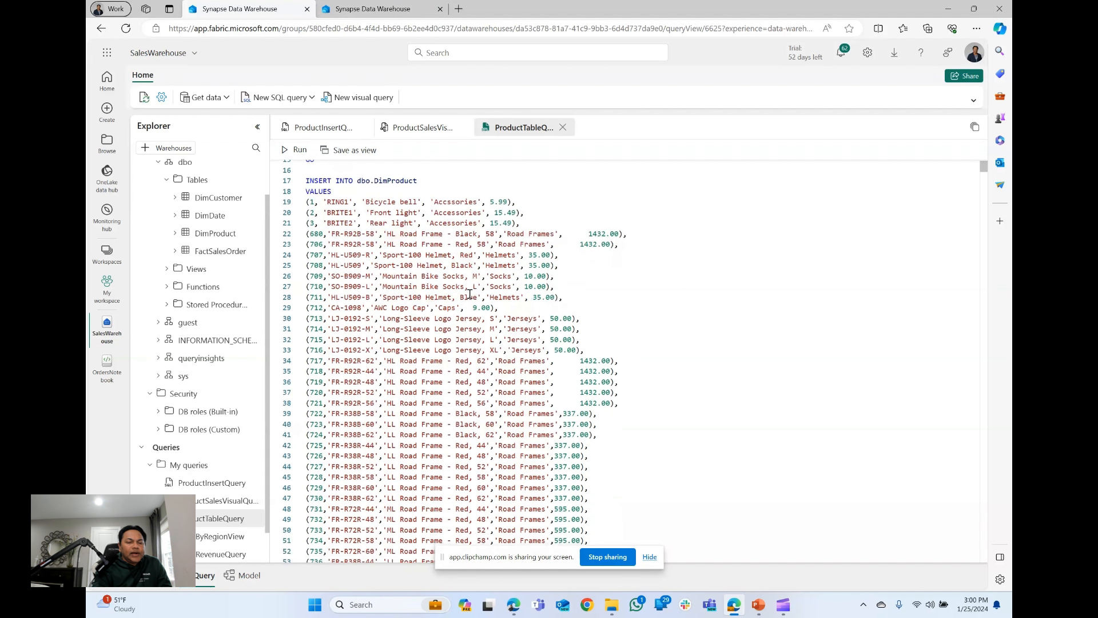
{"action": "scroll", "coordinate": [470, 293], "scroll_direction": "down", "scroll_amount": 20}
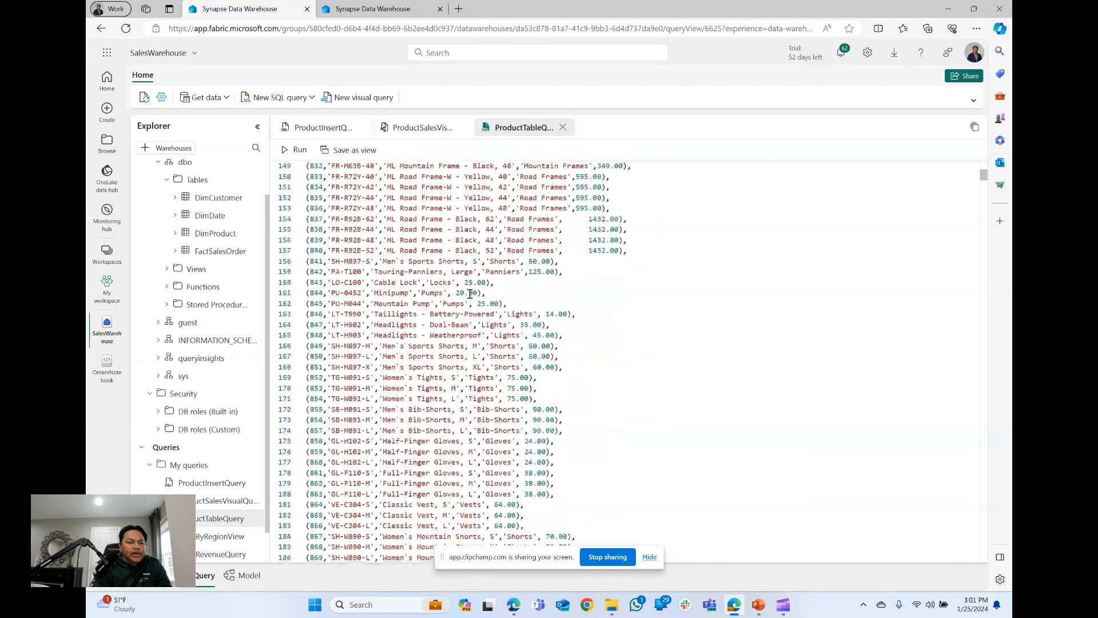
{"action": "scroll", "coordinate": [470, 293], "scroll_direction": "down", "scroll_amount": 20}
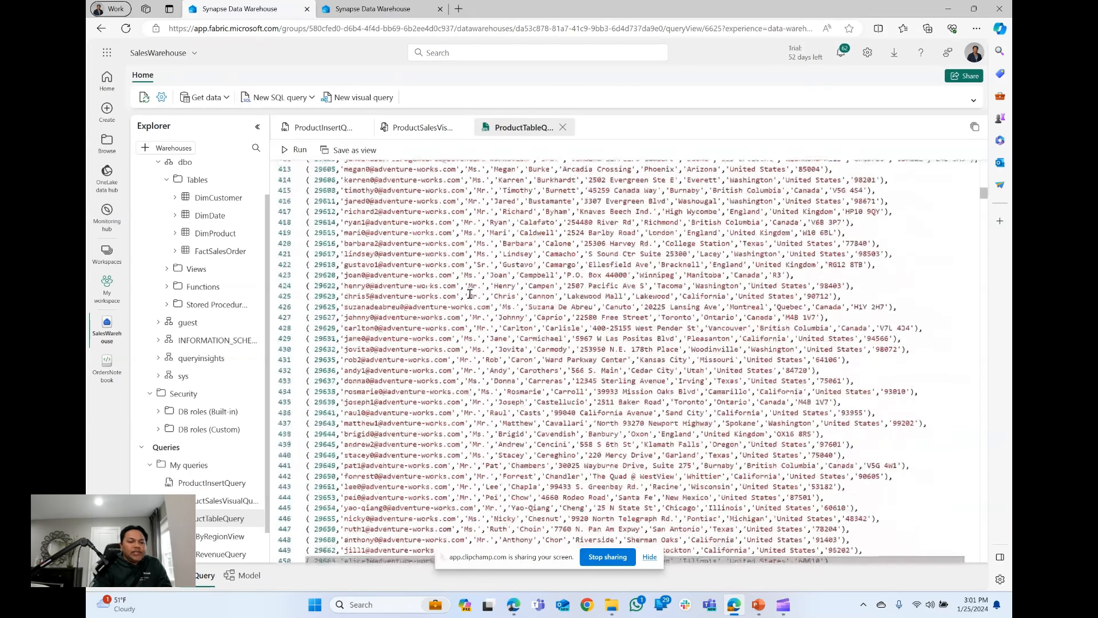
{"action": "scroll", "coordinate": [470, 293], "scroll_direction": "down", "scroll_amount": 20}
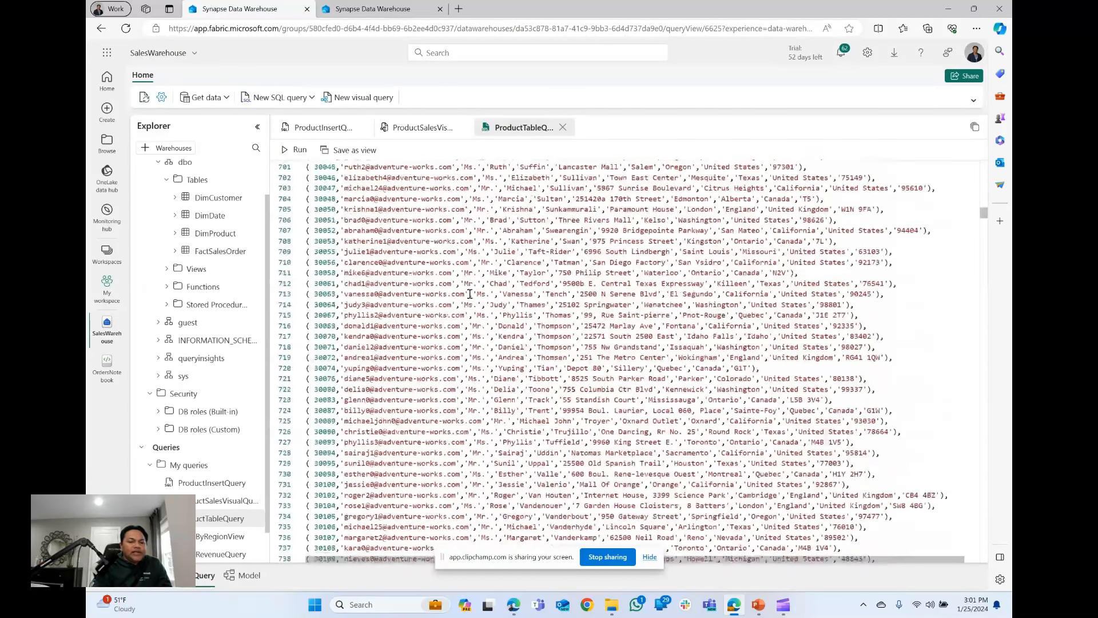
{"action": "scroll", "coordinate": [470, 293], "scroll_direction": "up", "scroll_amount": 12}
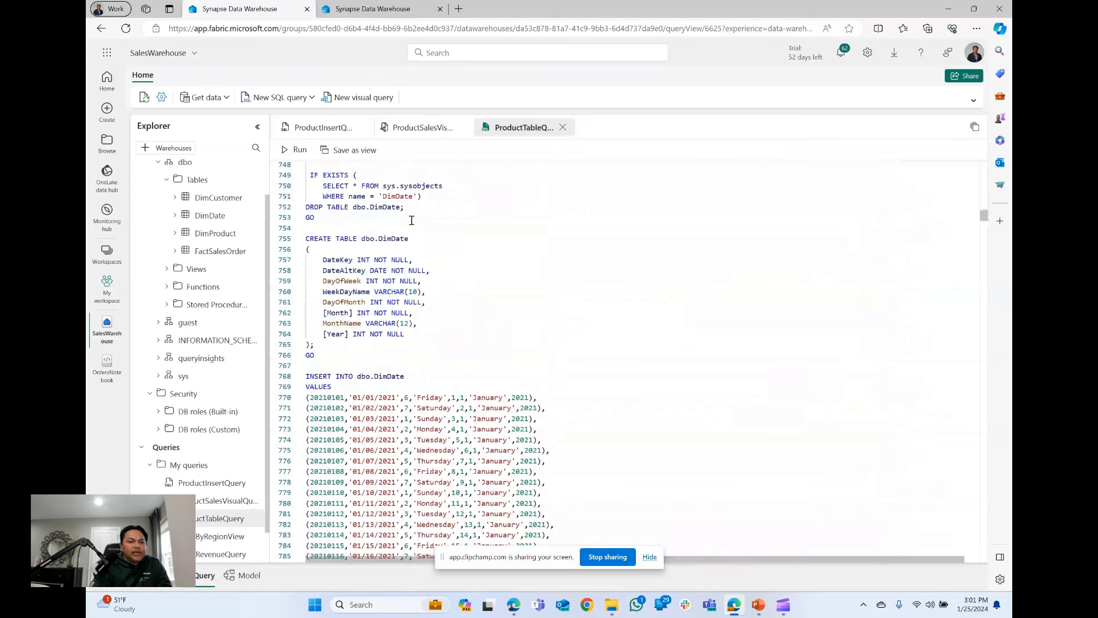
{"action": "scroll", "coordinate": [447, 366], "scroll_direction": "down", "scroll_amount": 20}
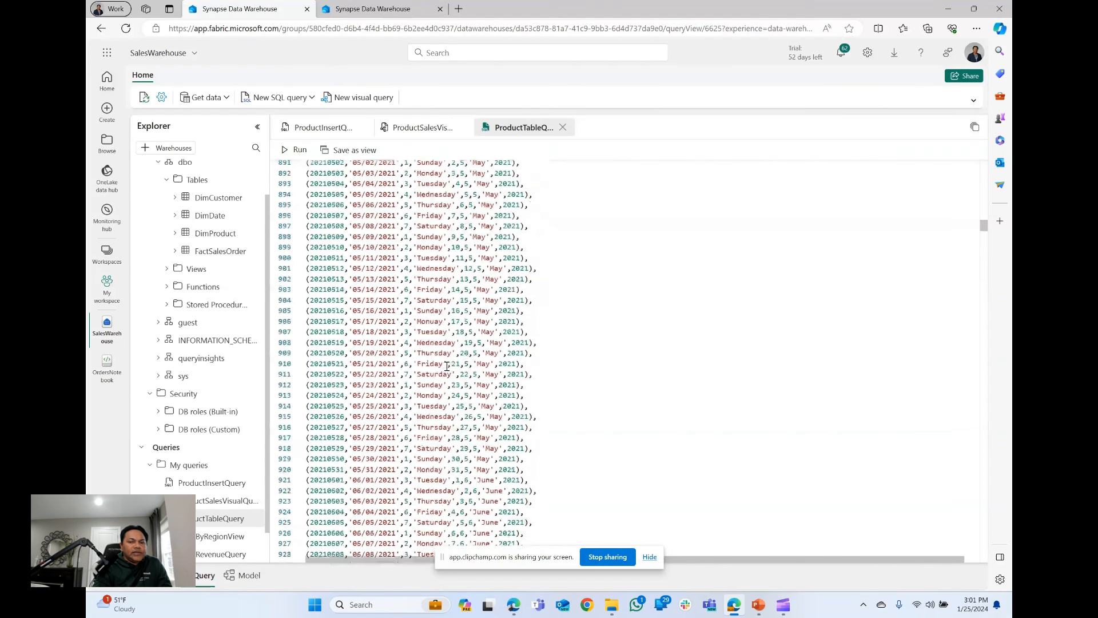
{"action": "scroll", "coordinate": [447, 366], "scroll_direction": "down", "scroll_amount": 20}
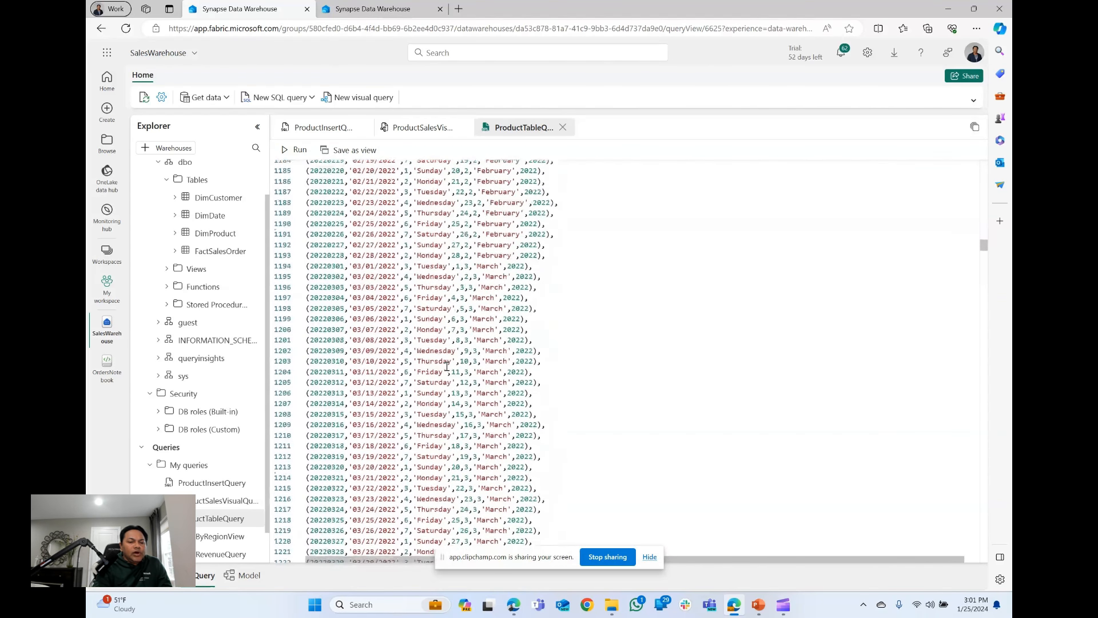
{"action": "scroll", "coordinate": [447, 366], "scroll_direction": "down", "scroll_amount": 20}
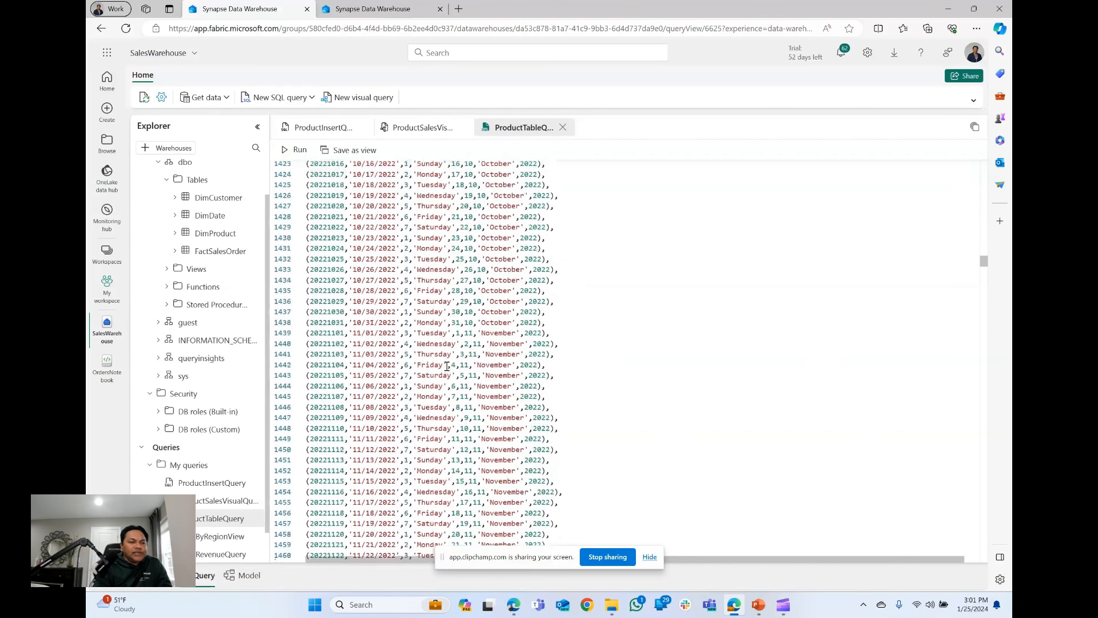
{"action": "scroll", "coordinate": [447, 366], "scroll_direction": "down", "scroll_amount": 20}
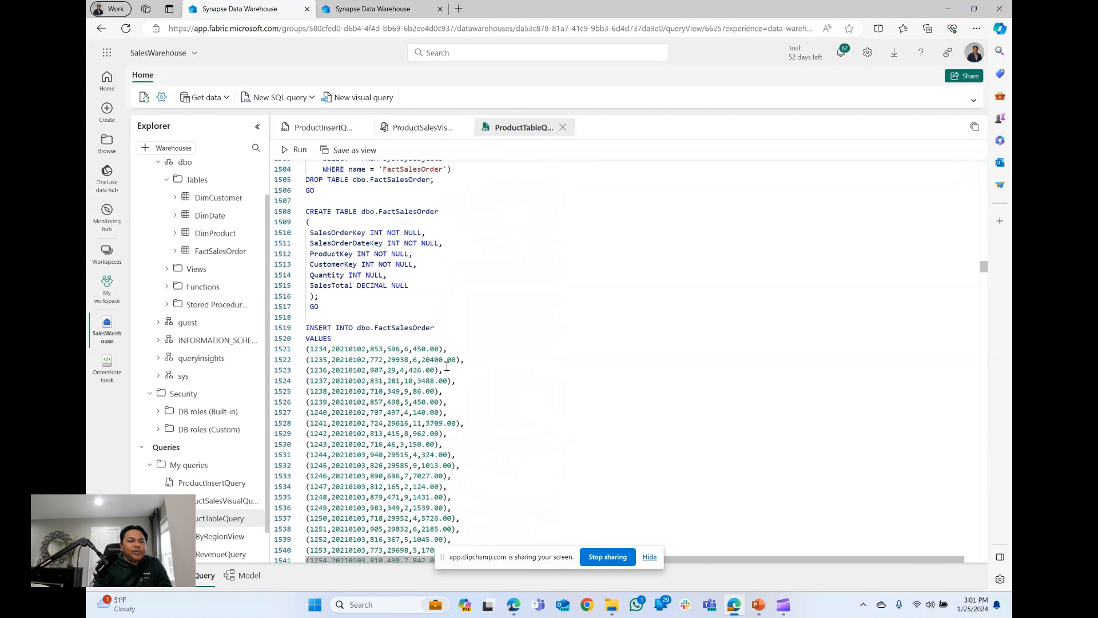
{"action": "scroll", "coordinate": [447, 366], "scroll_direction": "up", "scroll_amount": 1}
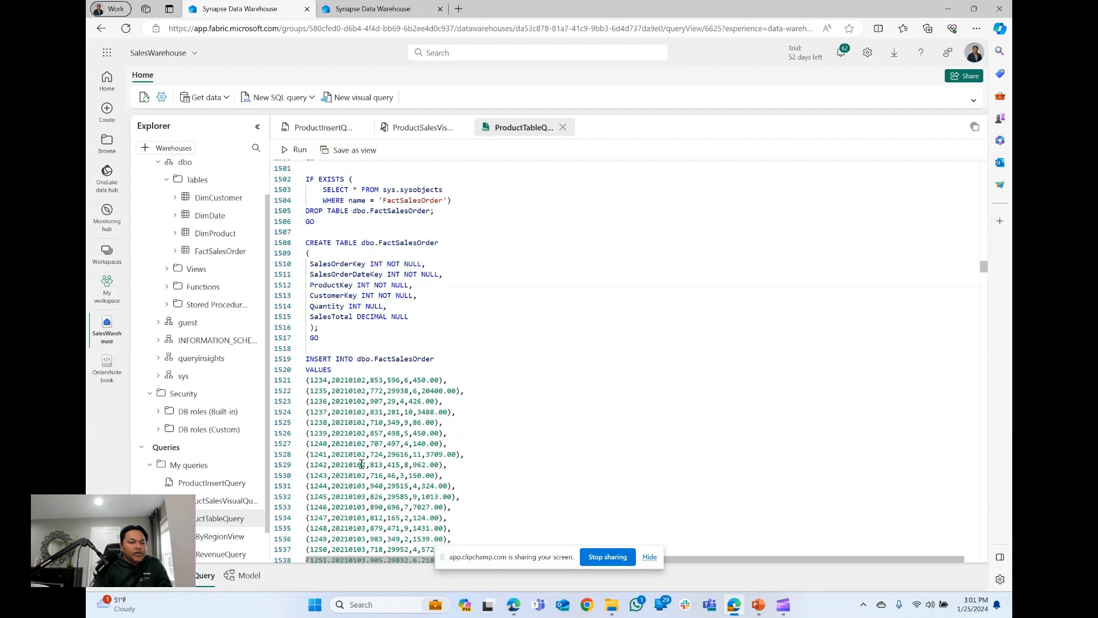
Inspect the model relationship between FactSalesOrder and DimProduct on ProductKey in the relationship editor, leaving its settings as they are
{"action": "left_click", "coordinate": [244, 576]}
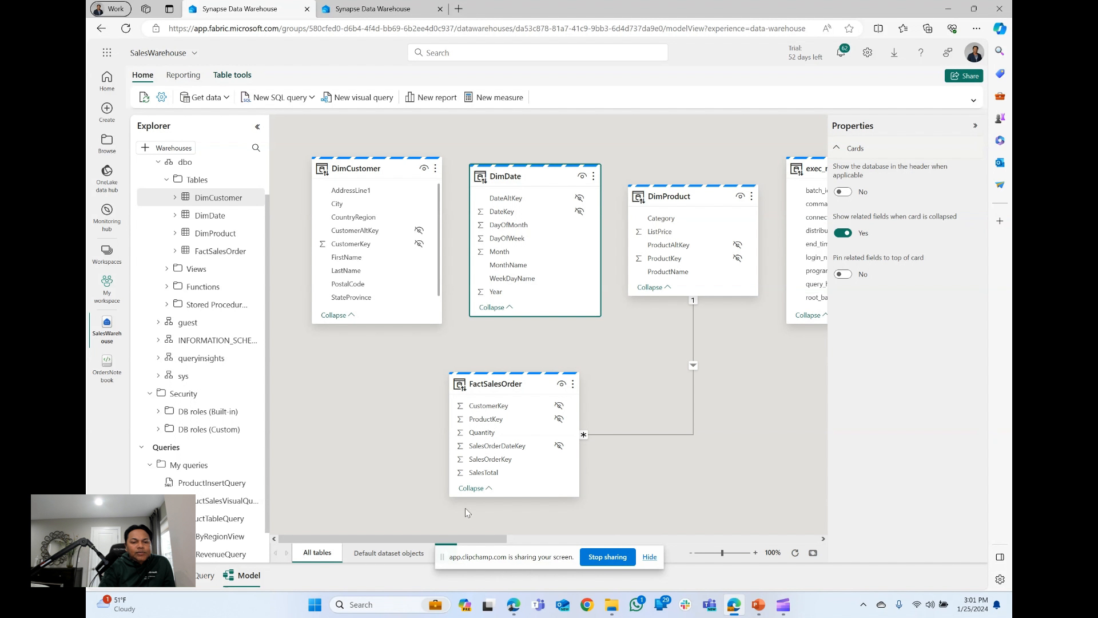
{"action": "mouse_move", "coordinate": [414, 536]}
{"action": "left_mouse_down"}
{"action": "mouse_move", "coordinate": [453, 527]}
{"action": "mouse_move", "coordinate": [423, 533]}
{"action": "left_mouse_up"}
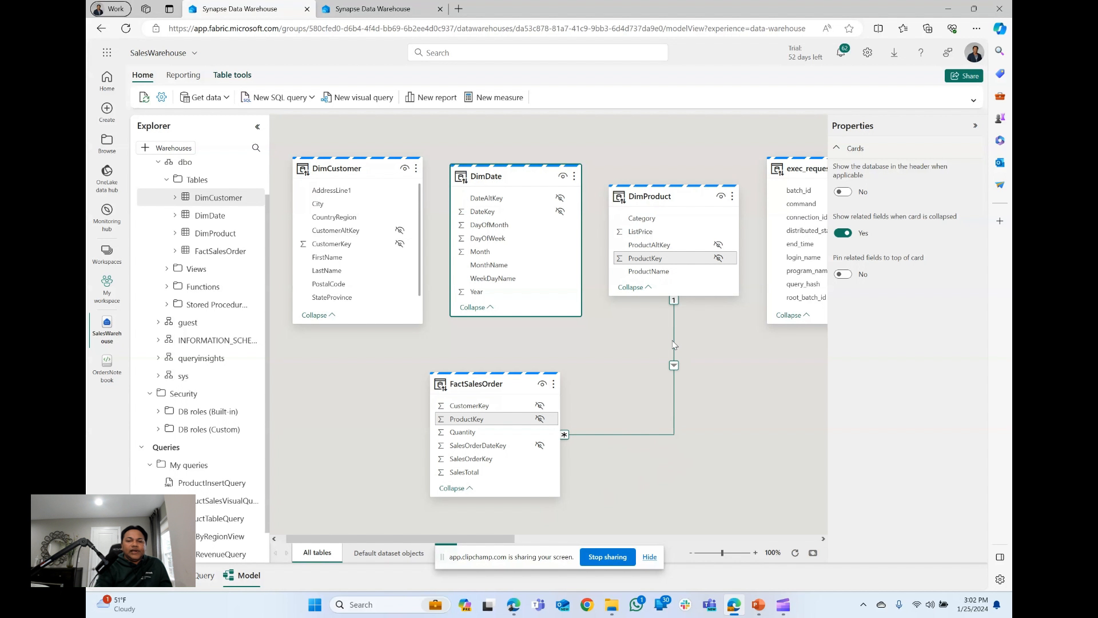
{"action": "double_click", "coordinate": [620, 434]}
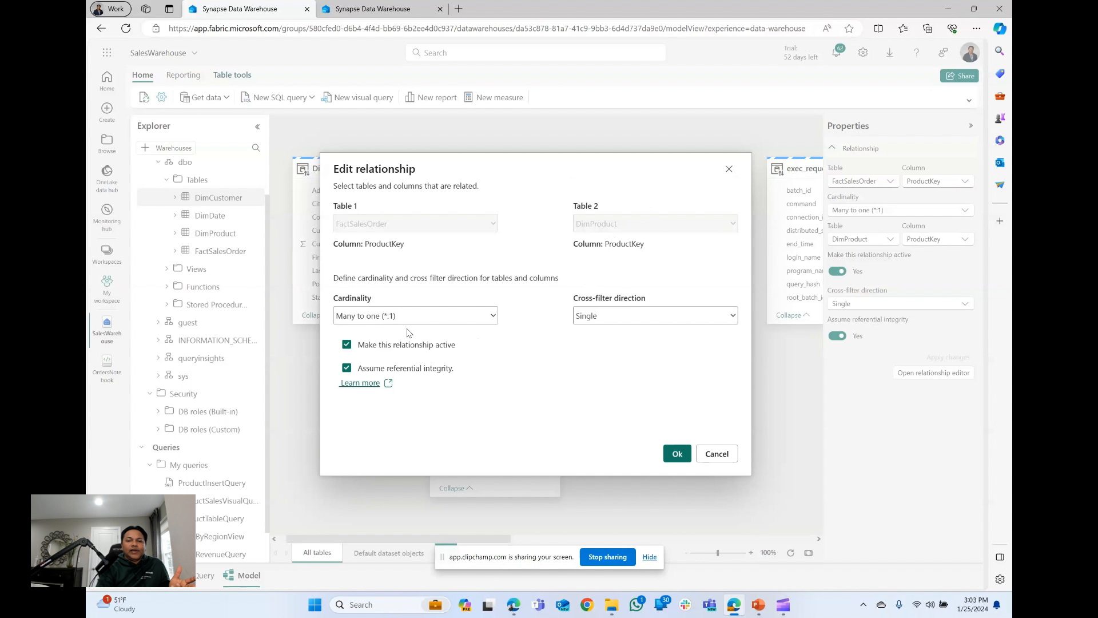
{"action": "left_click", "coordinate": [725, 456]}
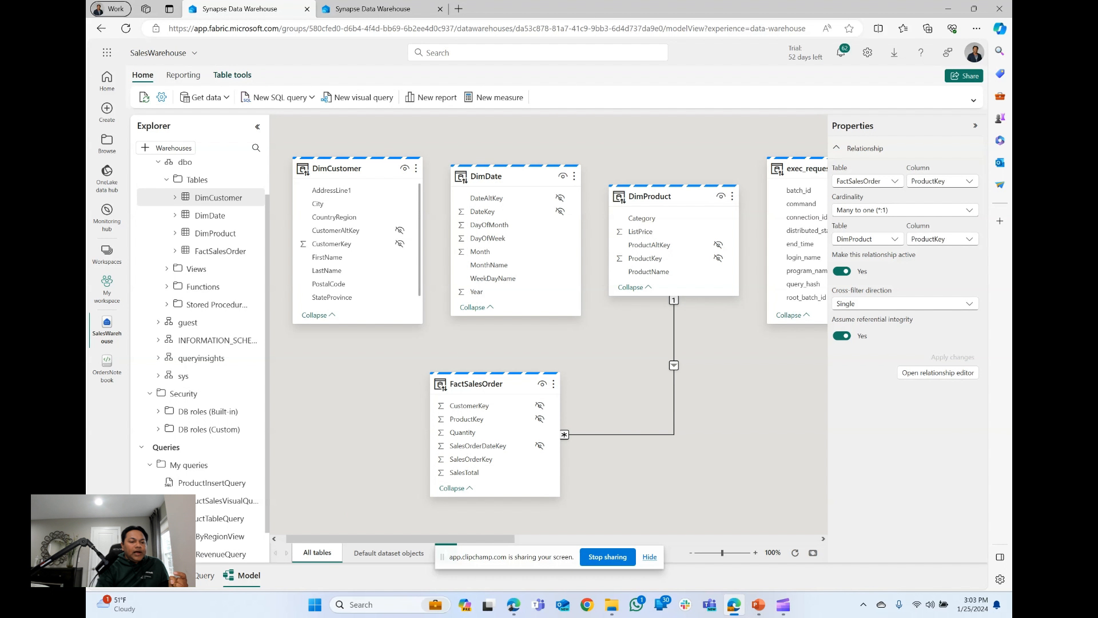
Expand the warehouse's dbo views and preview the data of vSalesByRegion
{"action": "left_click", "coordinate": [155, 576]}
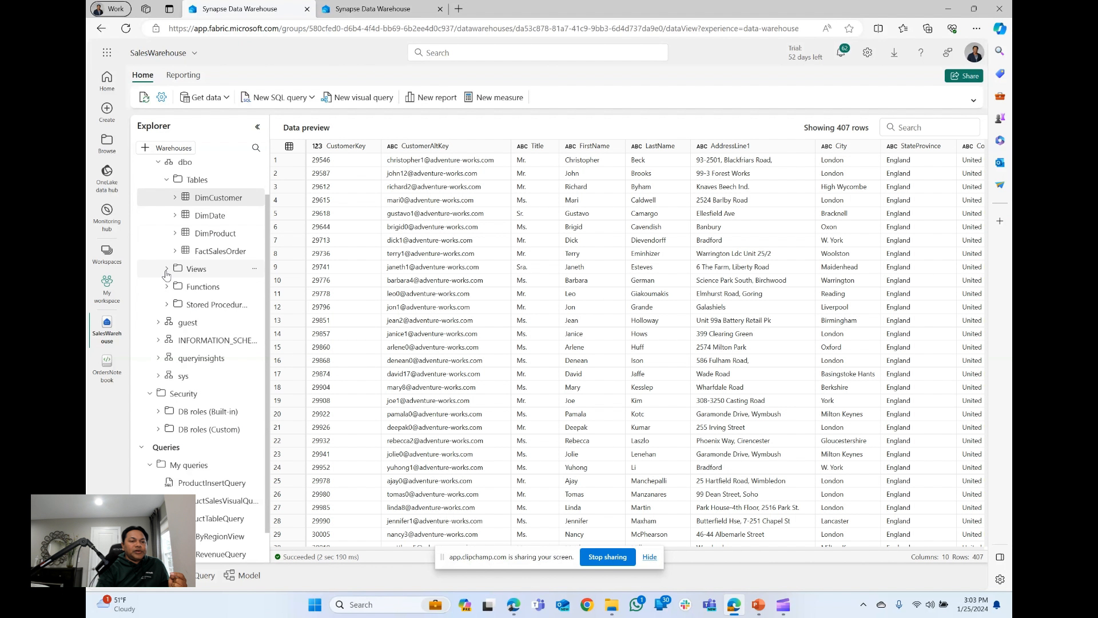
{"action": "left_click", "coordinate": [167, 270]}
{"action": "left_click", "coordinate": [216, 292]}
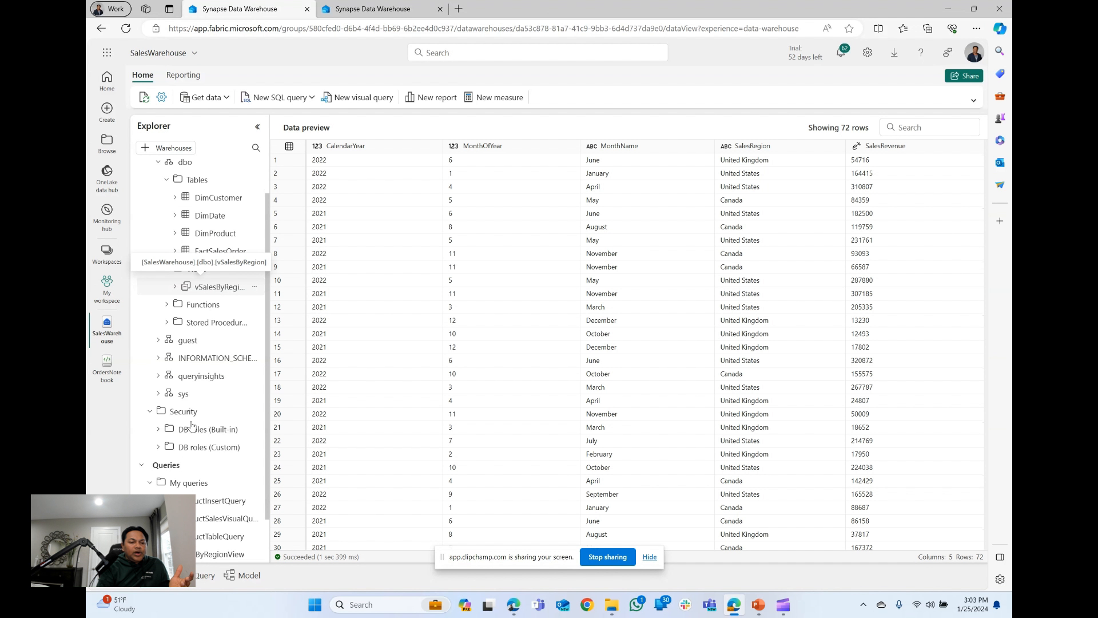
Expand the dbo functions and stored procedures folders and open the saved ProductSalesVisualQuery
{"action": "left_click", "coordinate": [201, 576]}
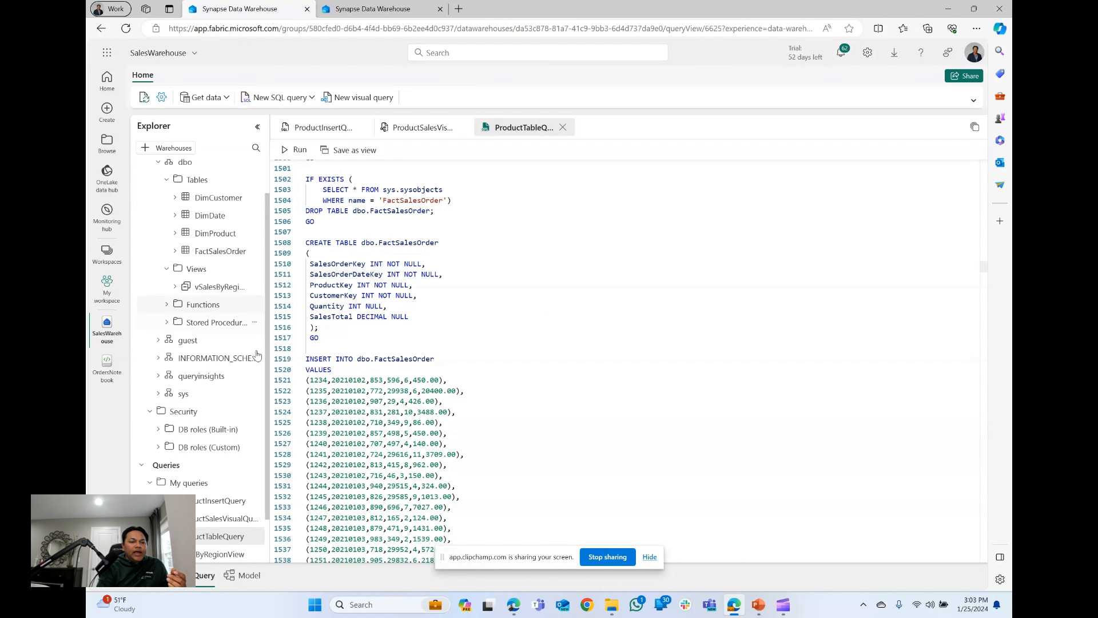
{"action": "scroll", "coordinate": [407, 418], "scroll_direction": "down", "scroll_amount": 4}
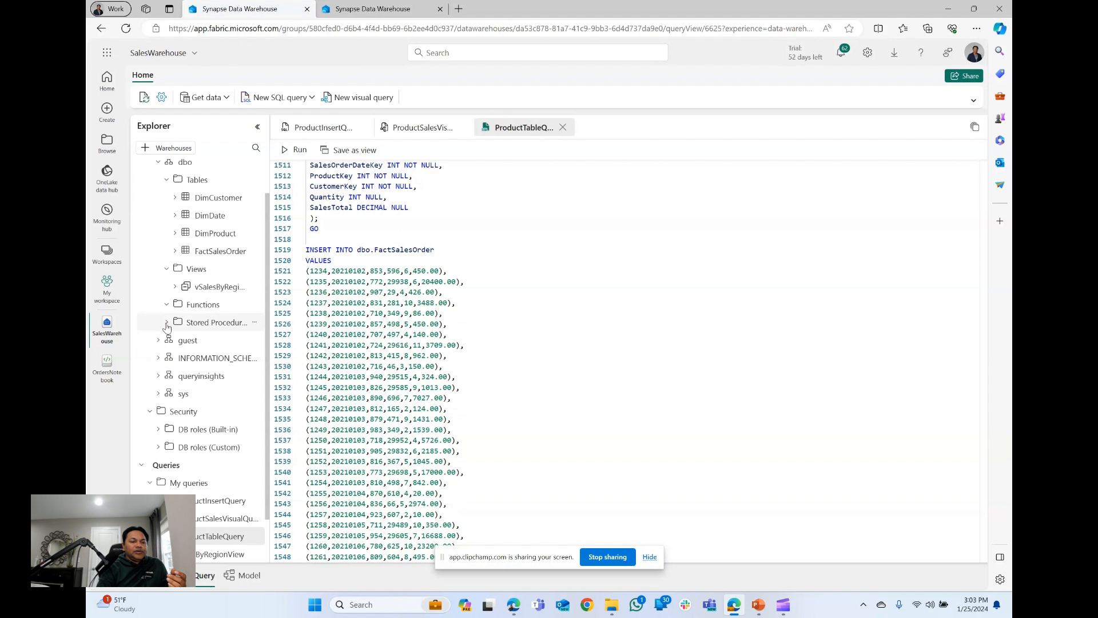
{"action": "left_click", "coordinate": [167, 324]}
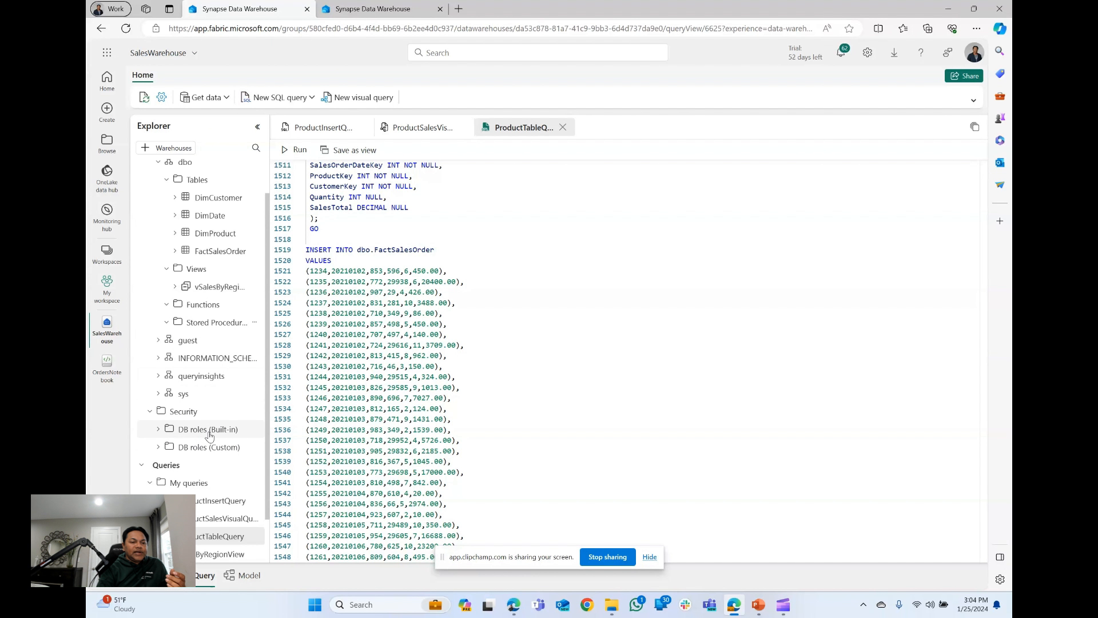
{"action": "scroll", "coordinate": [209, 436], "scroll_direction": "down", "scroll_amount": 1}
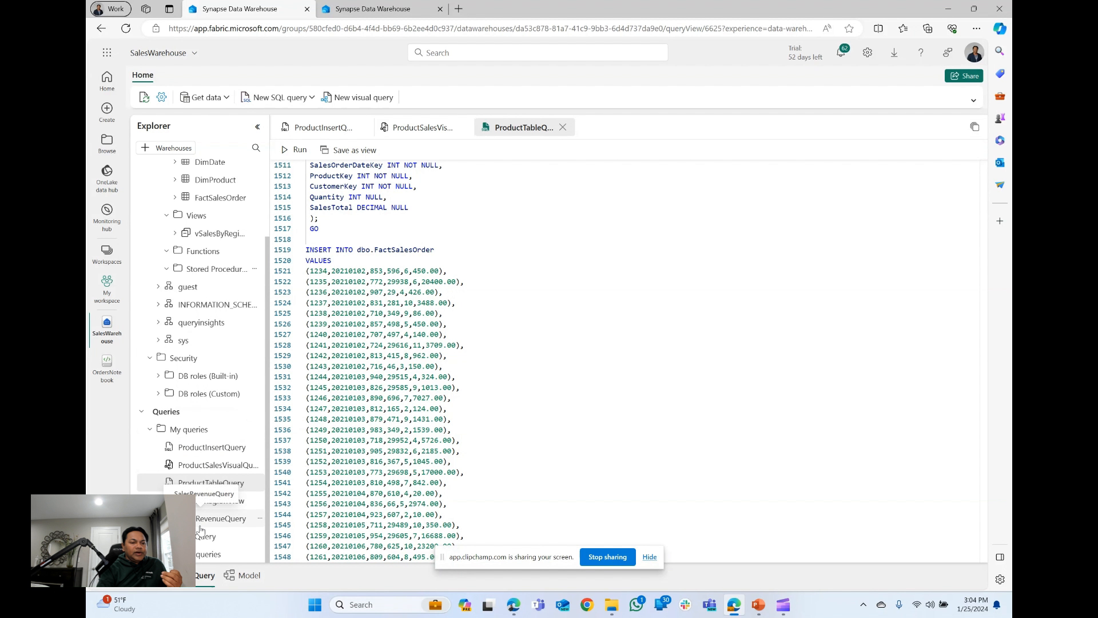
{"action": "left_click", "coordinate": [206, 466]}
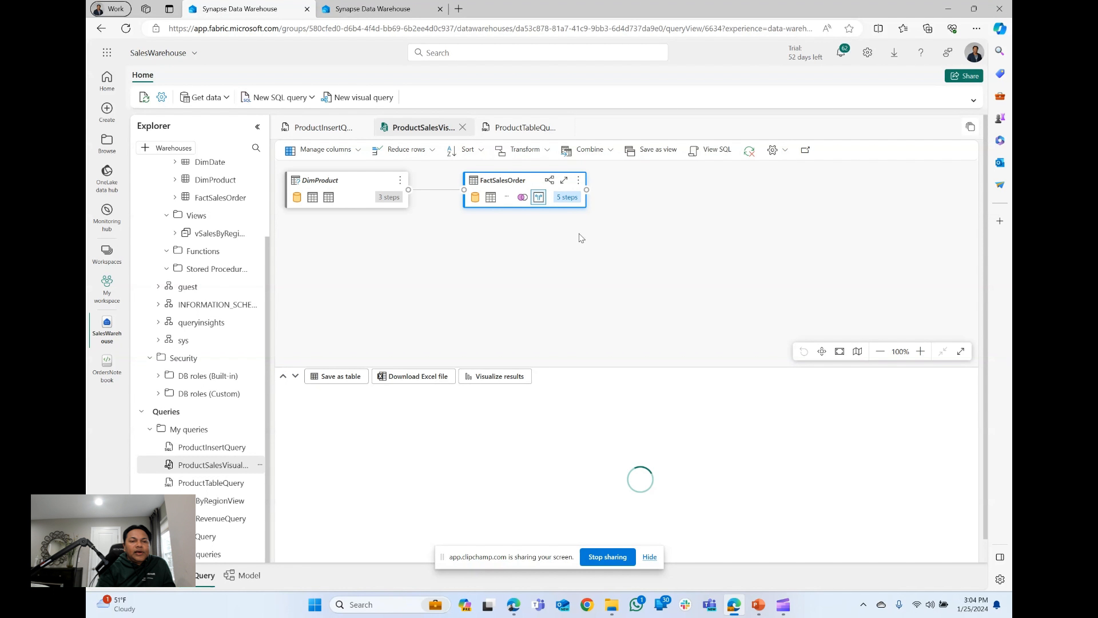
Inspect the visual query's DimProduct and FactSalesOrder steps, including the merge and expanded DimProduct results, and view the generated SQL
{"action": "left_click", "coordinate": [325, 188]}
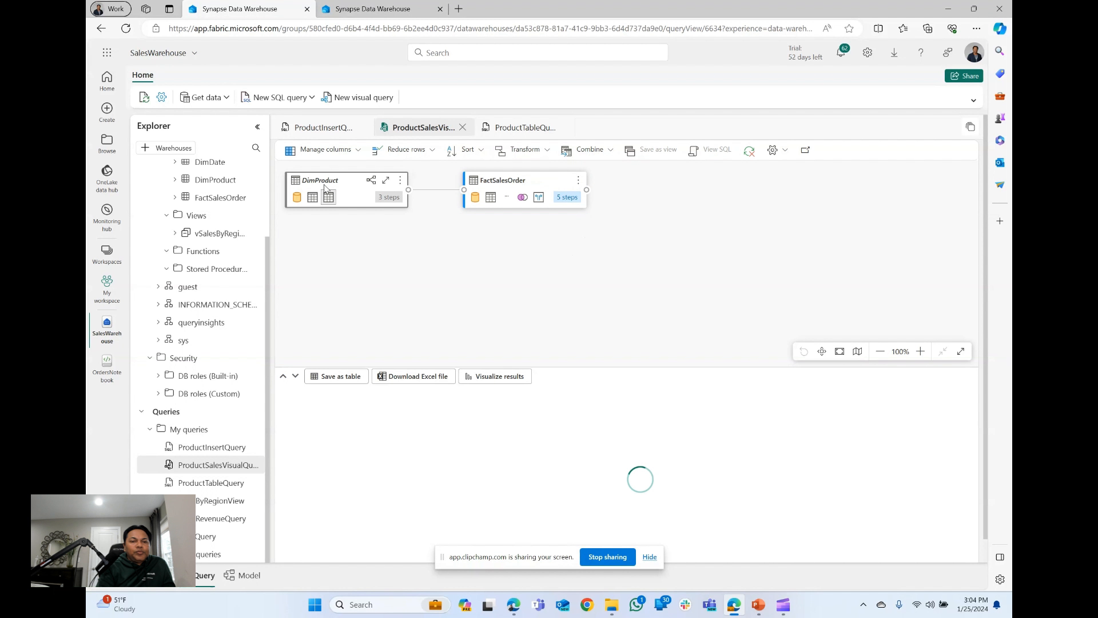
{"action": "left_click", "coordinate": [510, 196]}
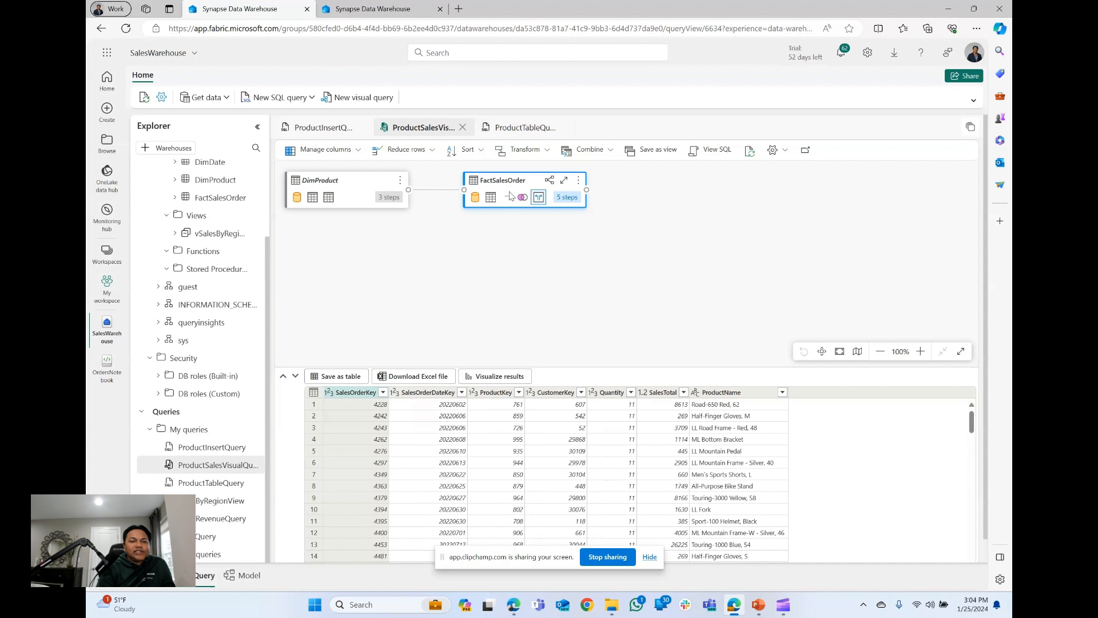
{"action": "mouse_move", "coordinate": [429, 193]}
{"action": "mouse_move", "coordinate": [555, 204]}
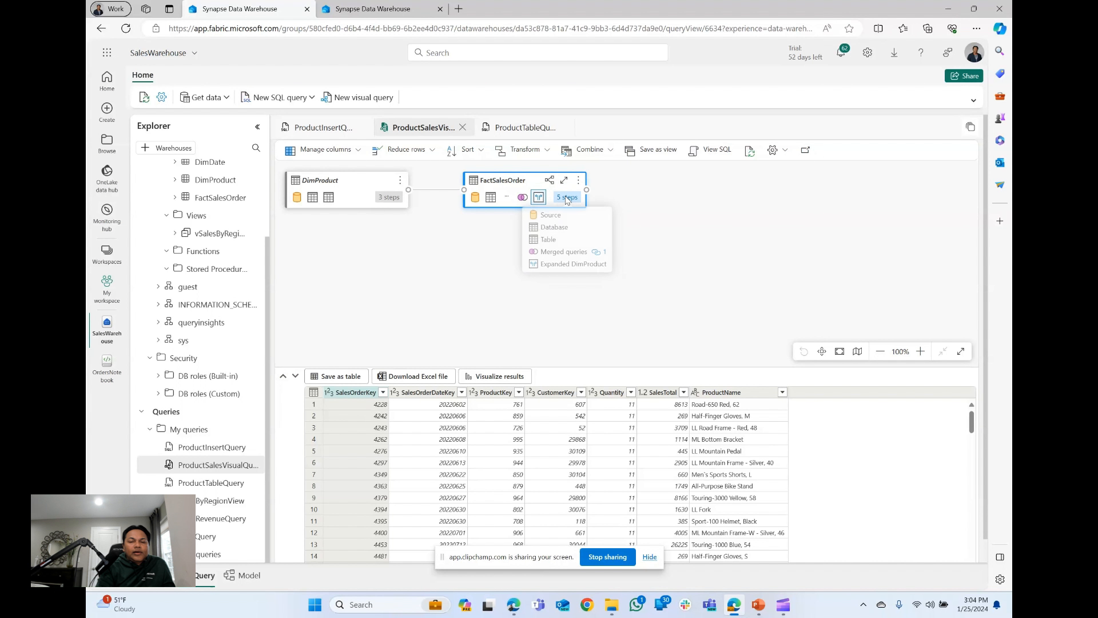
{"action": "left_click", "coordinate": [567, 197]}
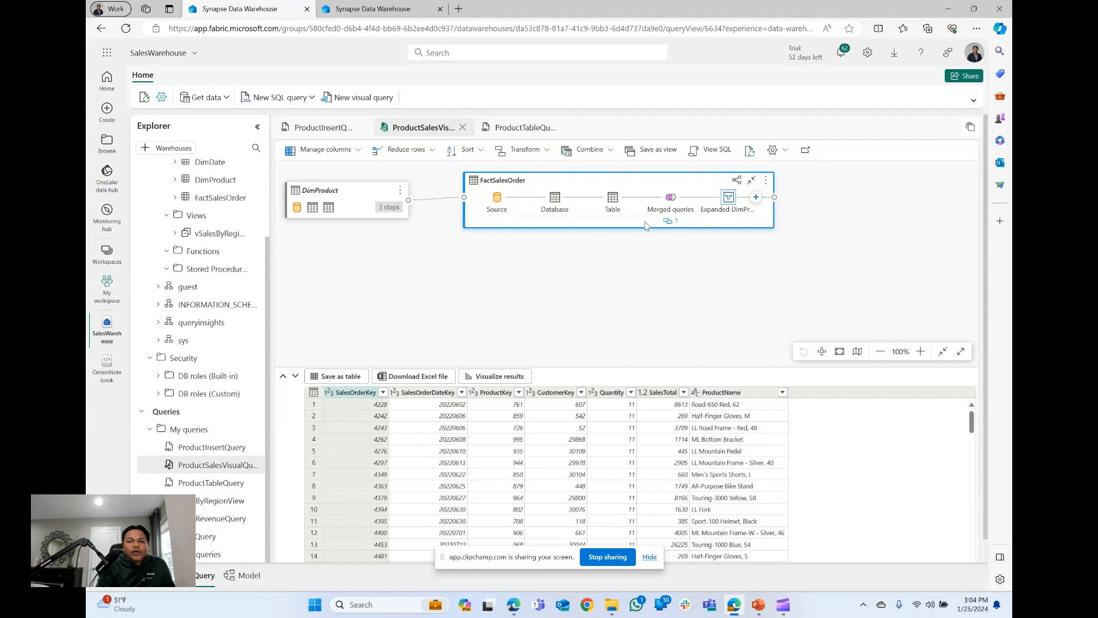
{"action": "left_click", "coordinate": [671, 198]}
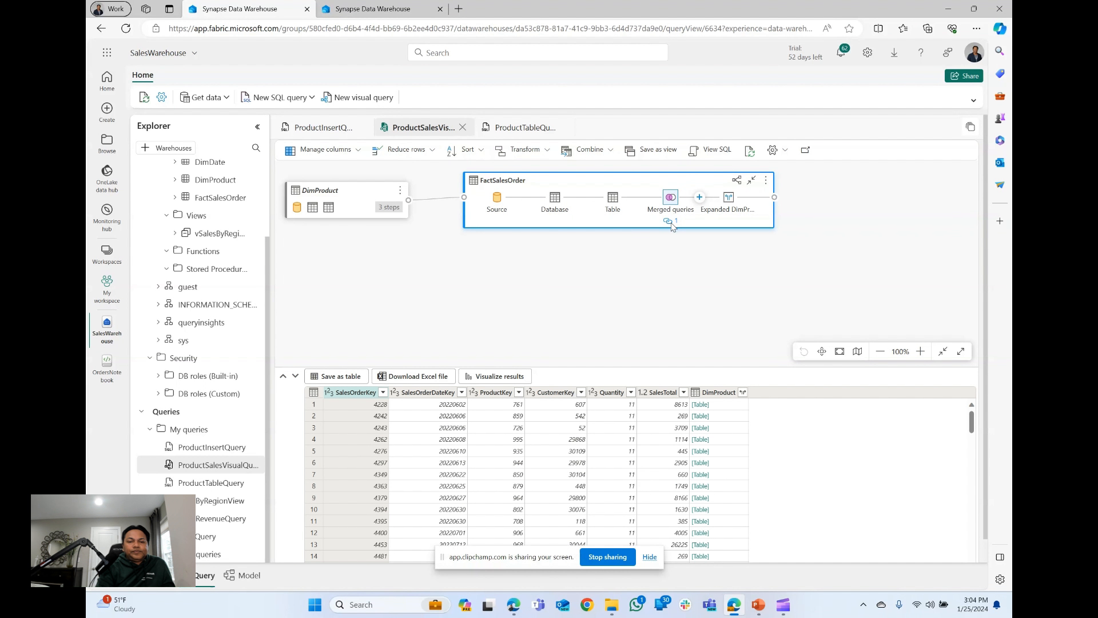
{"action": "mouse_move", "coordinate": [672, 224]}
{"action": "left_click", "coordinate": [730, 199]}
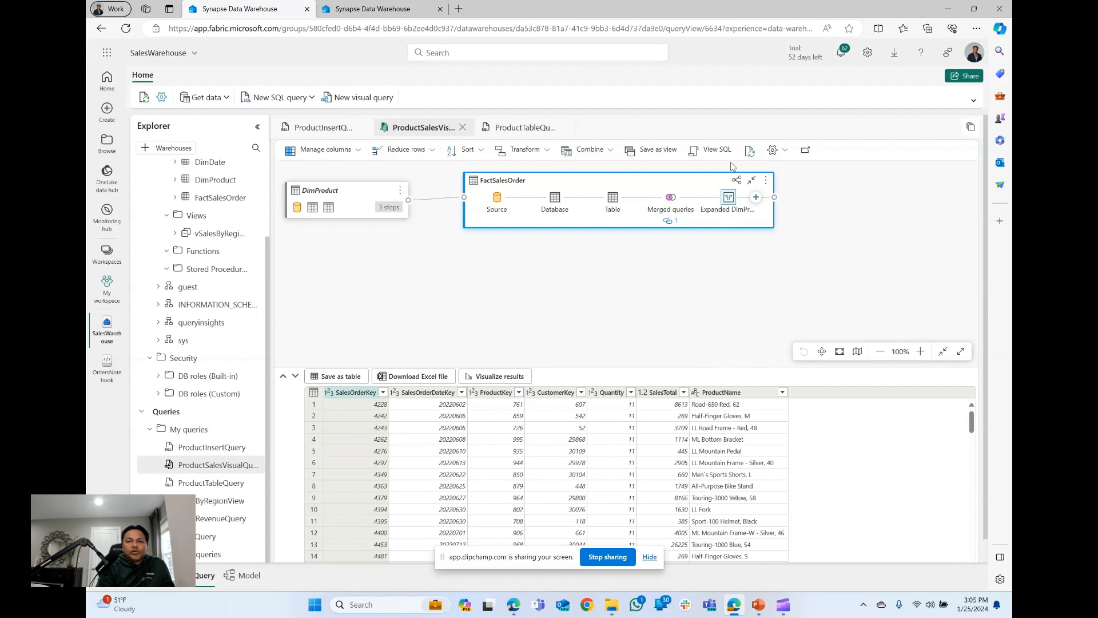
{"action": "left_click", "coordinate": [711, 153]}
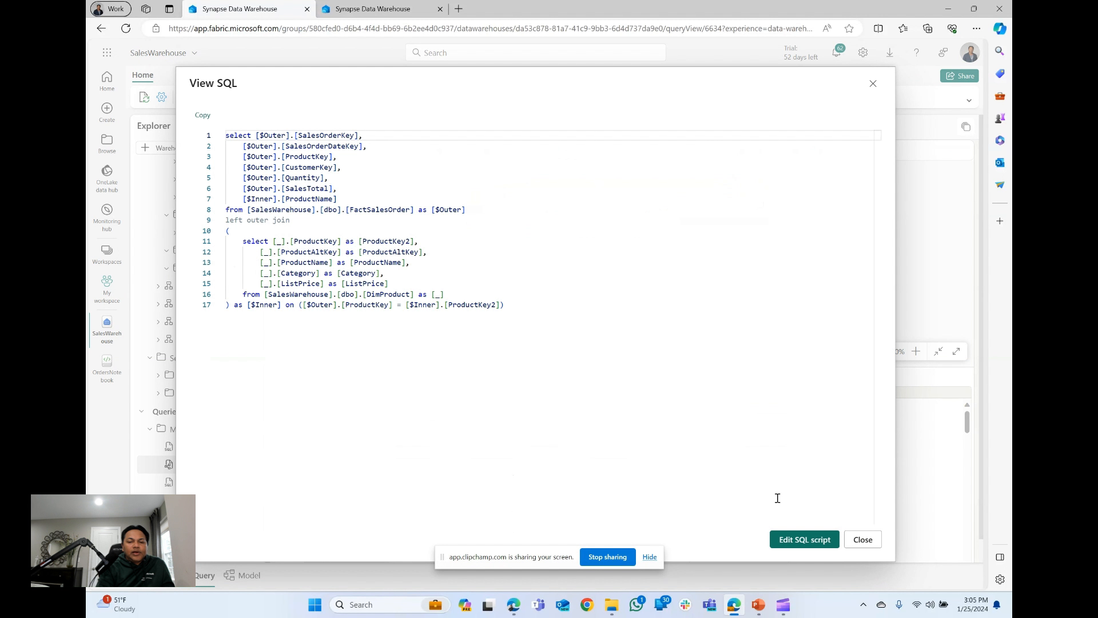
{"action": "left_click", "coordinate": [873, 543]}
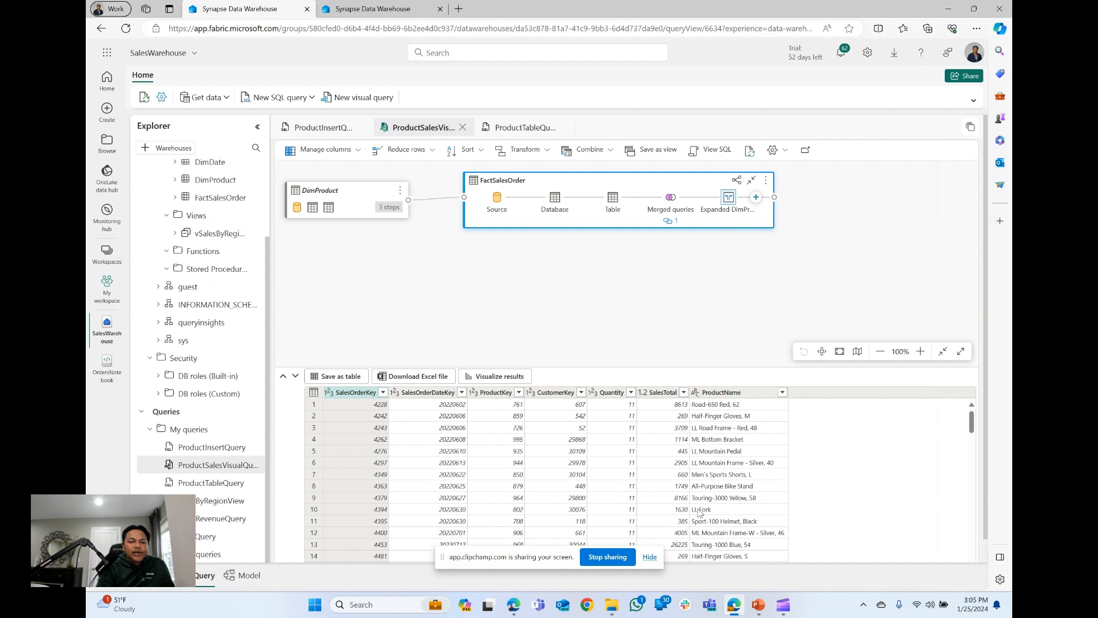
Visualize the query results as a clustered bar chart of Quantity by ProductName and enlarge the chart
{"action": "left_click", "coordinate": [506, 377]}
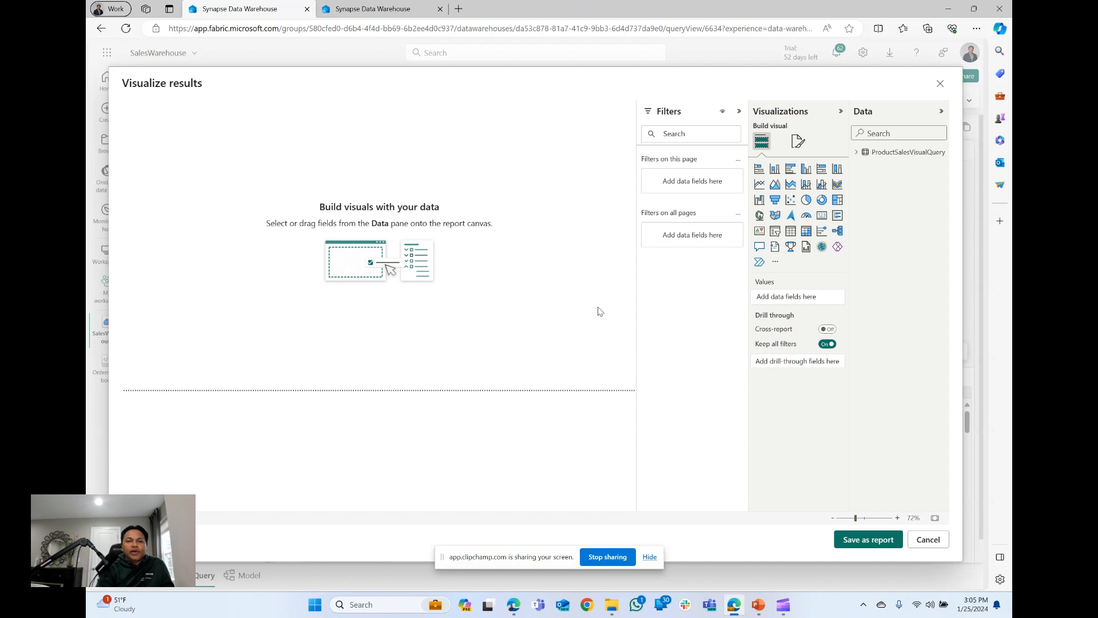
{"action": "left_click", "coordinate": [857, 152]}
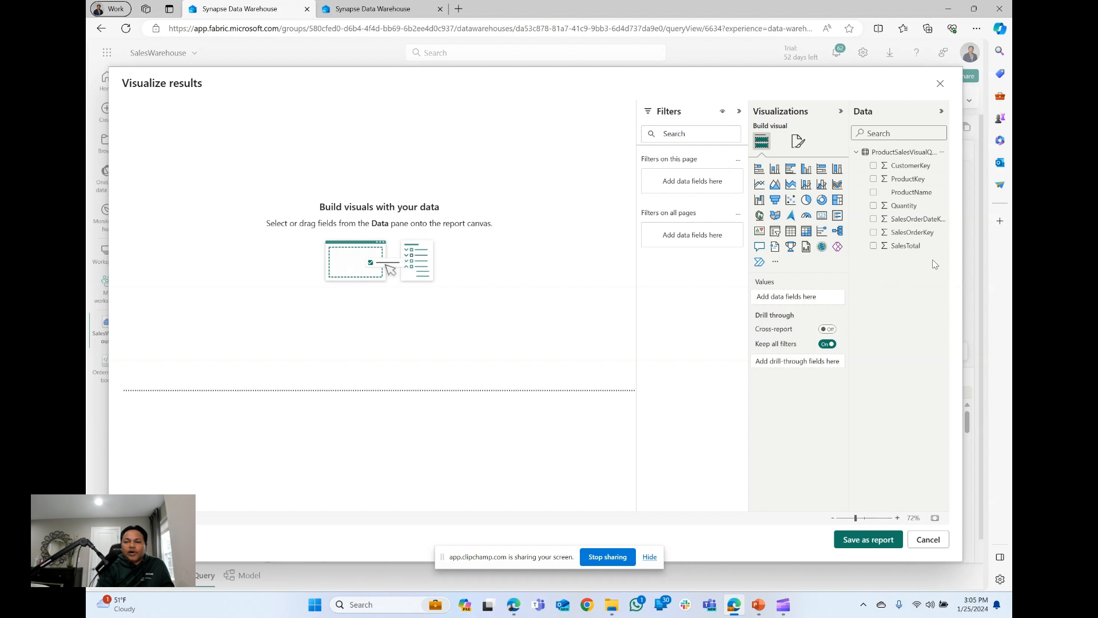
{"action": "left_click", "coordinate": [874, 192]}
{"action": "left_click", "coordinate": [873, 206]}
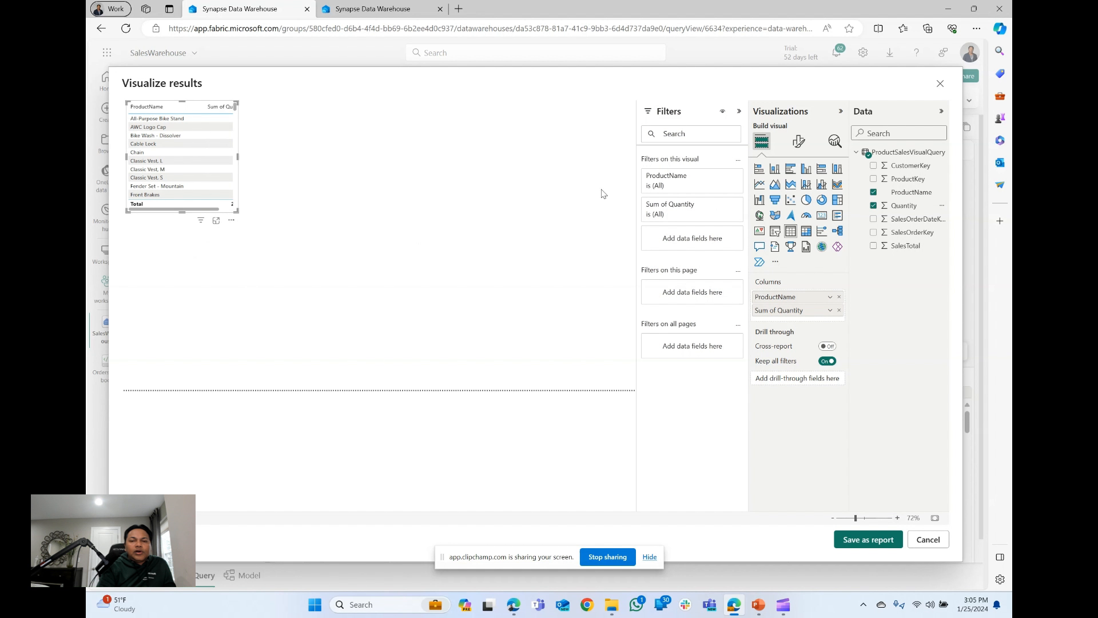
{"action": "left_click", "coordinate": [791, 169]}
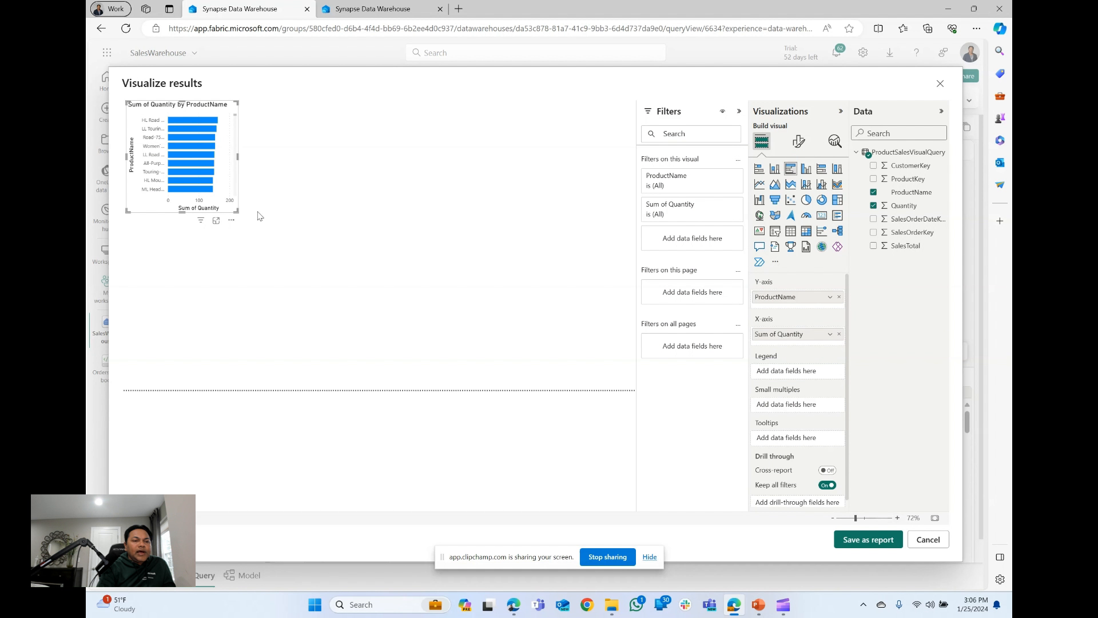
{"action": "left_click_drag", "start_coordinate": [259, 215], "coordinate": [586, 274]}
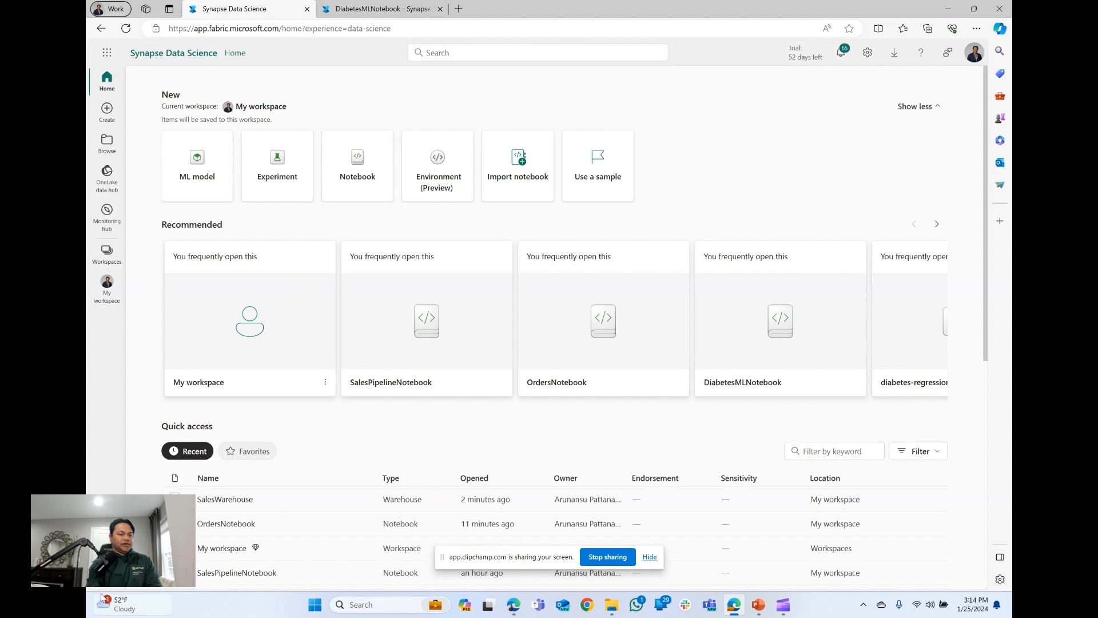
Open the Synapse Data Science experience and look at the ML model and experiment creation forms without creating anything
{"action": "left_click", "coordinate": [107, 572]}
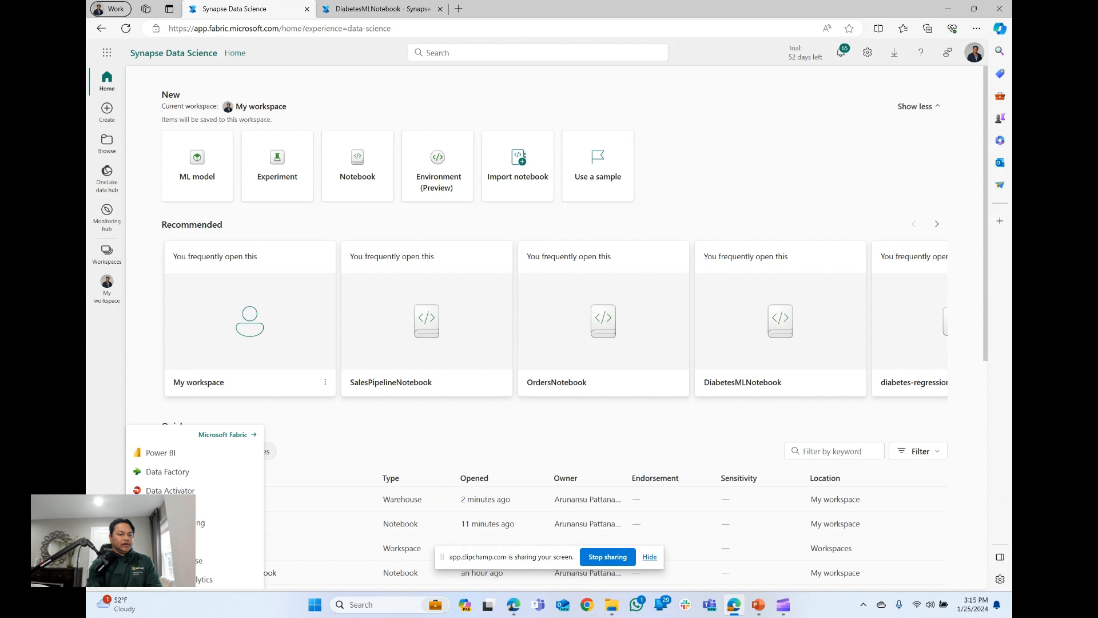
{"action": "left_click", "coordinate": [166, 541]}
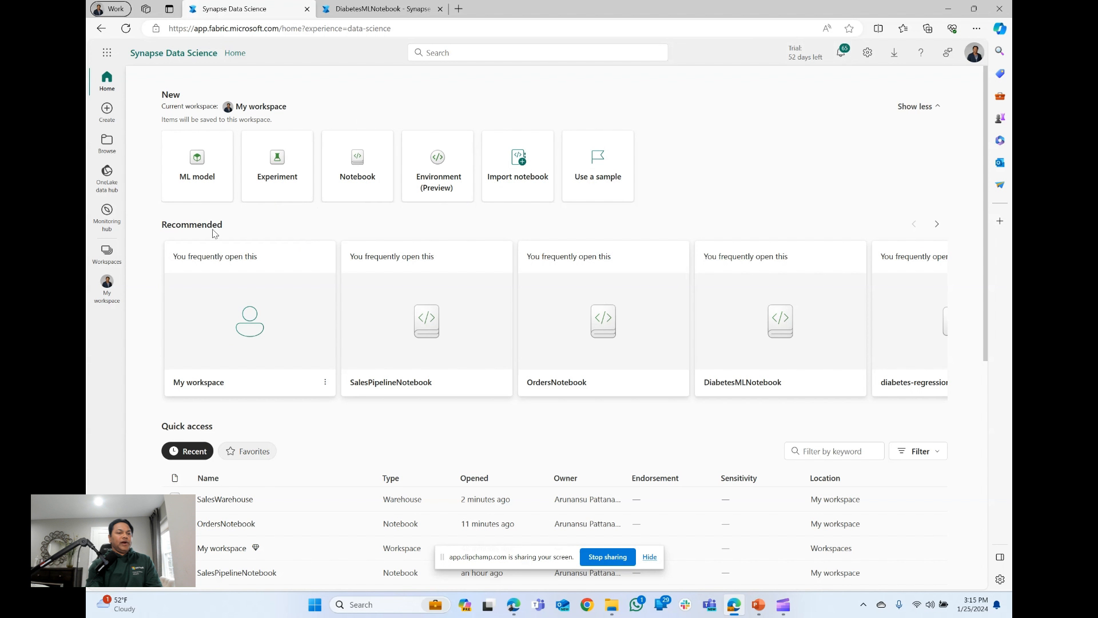
{"action": "left_click", "coordinate": [207, 174]}
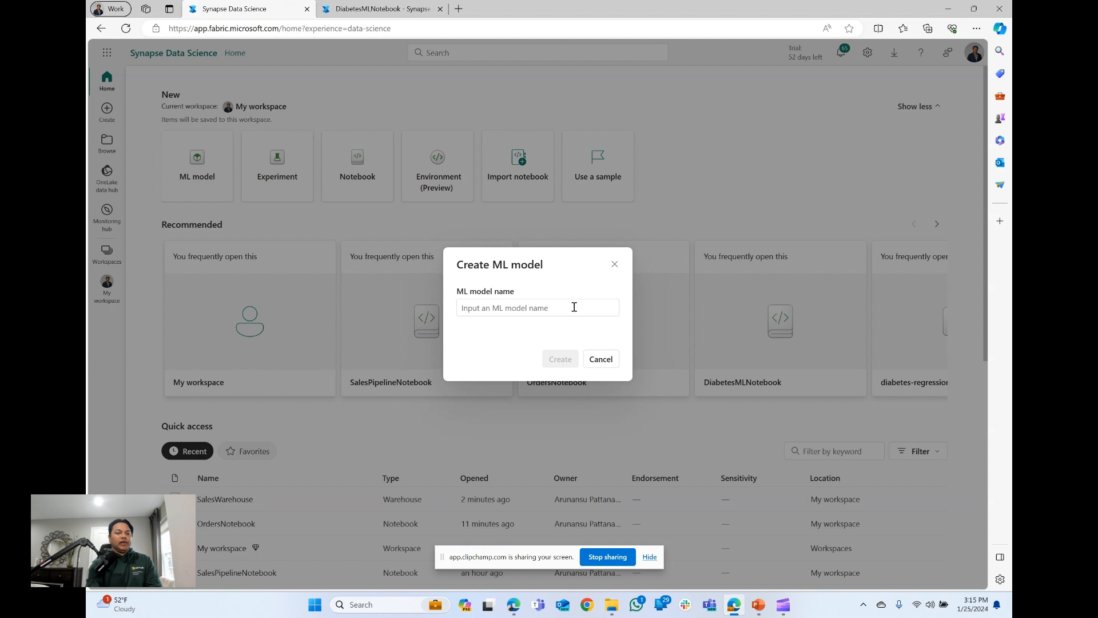
{"action": "left_click", "coordinate": [601, 360]}
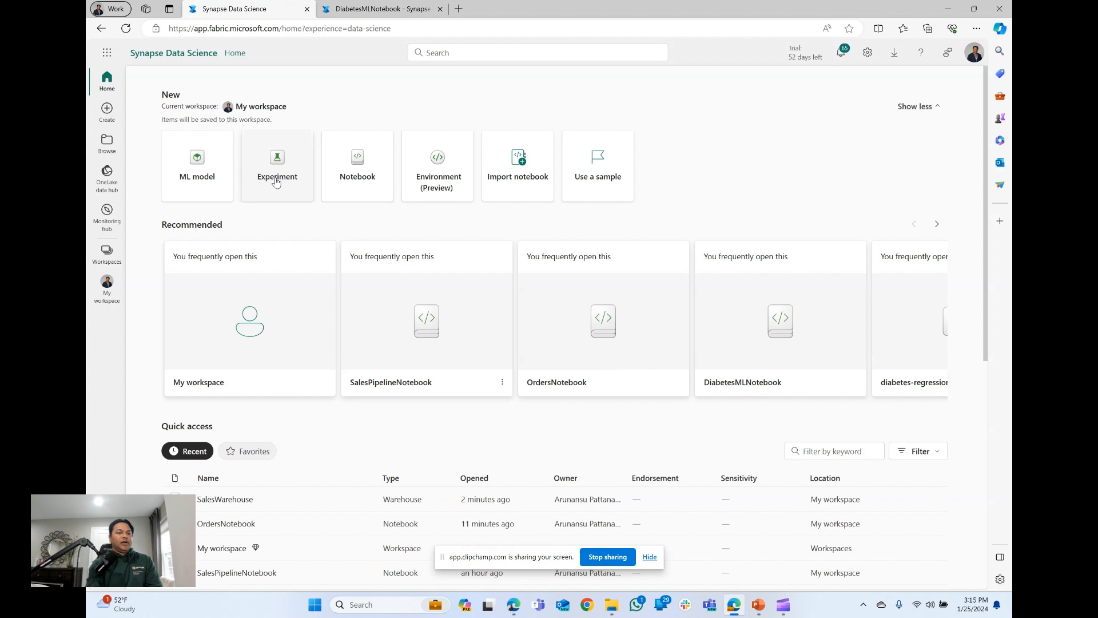
{"action": "left_click", "coordinate": [277, 182]}
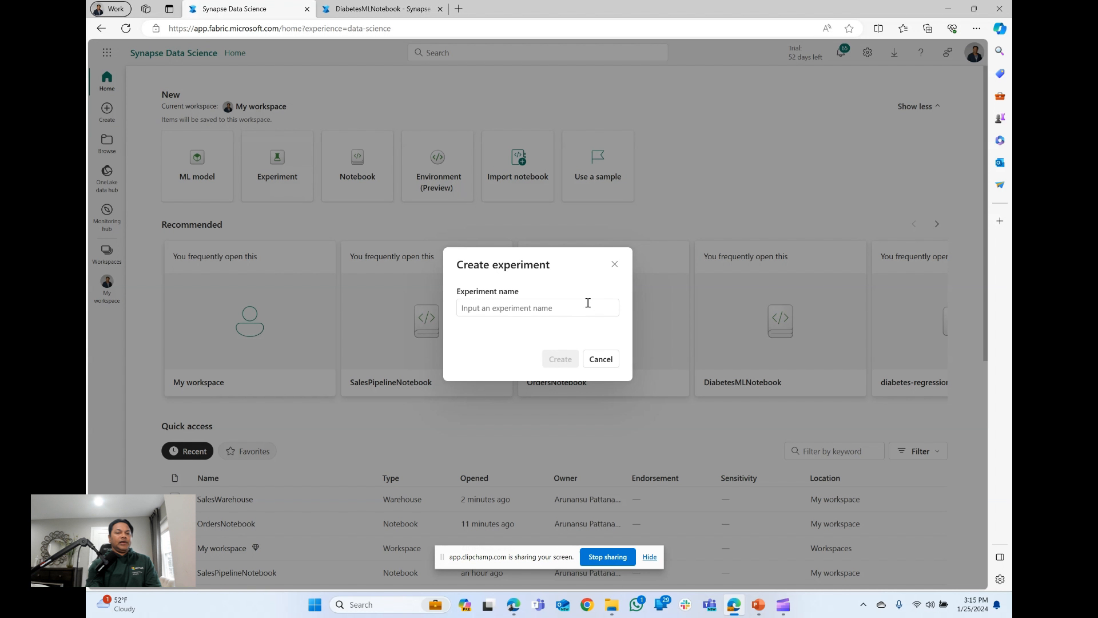
{"action": "left_click", "coordinate": [601, 359]}
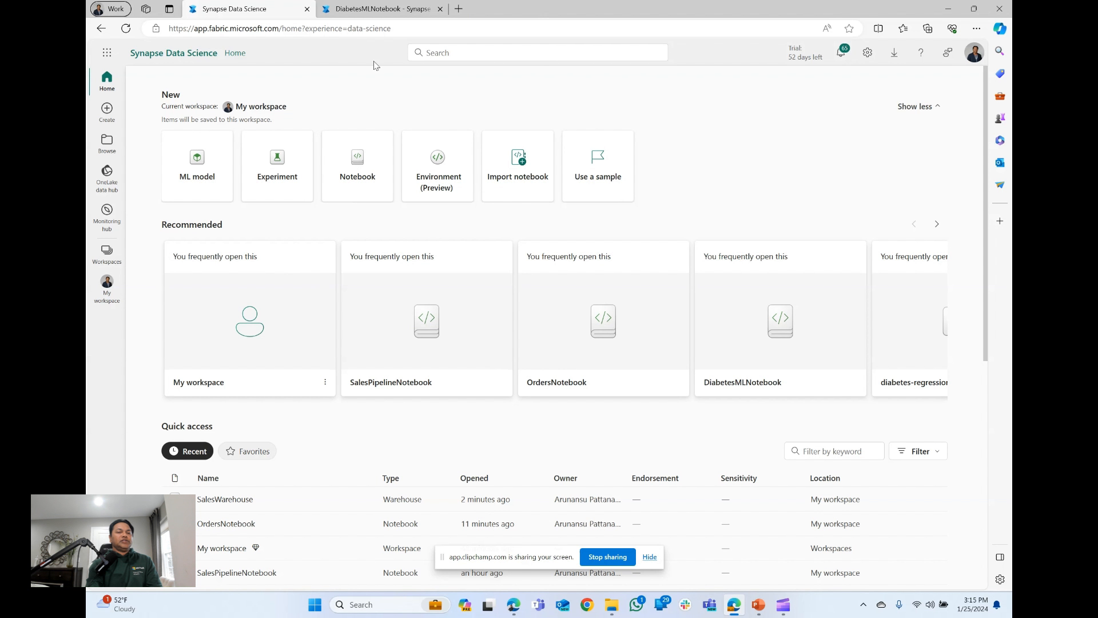
Open DiabetesMLNotebook and examine the cells that read the diabetes open dataset from Azure storage and display the dataframe
{"action": "left_click", "coordinate": [359, 5]}
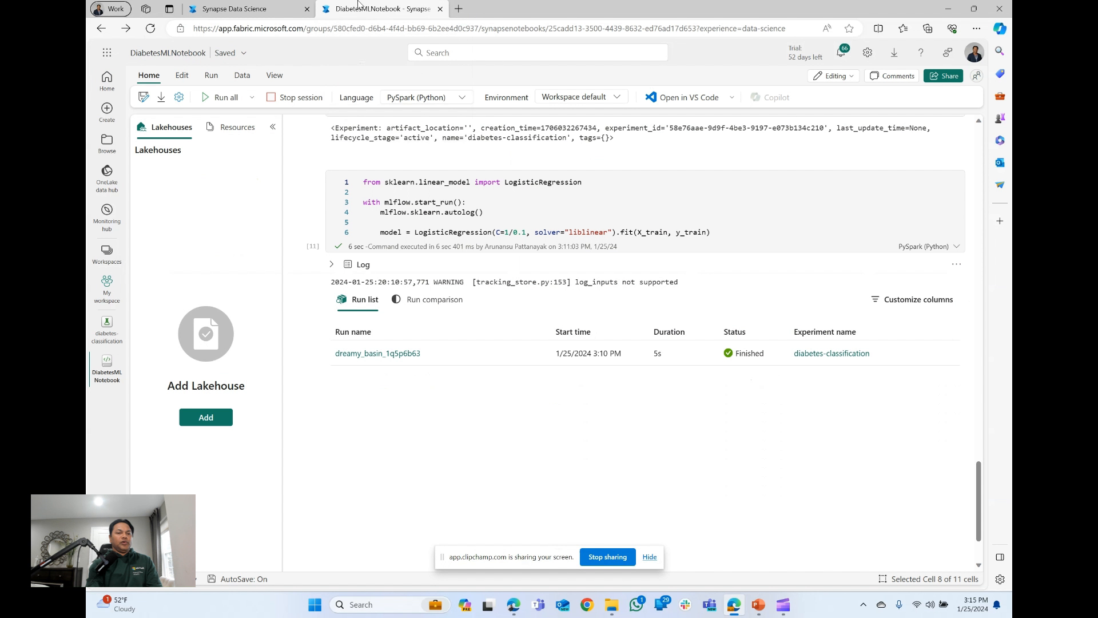
{"action": "scroll", "coordinate": [509, 206], "scroll_direction": "up", "scroll_amount": 15}
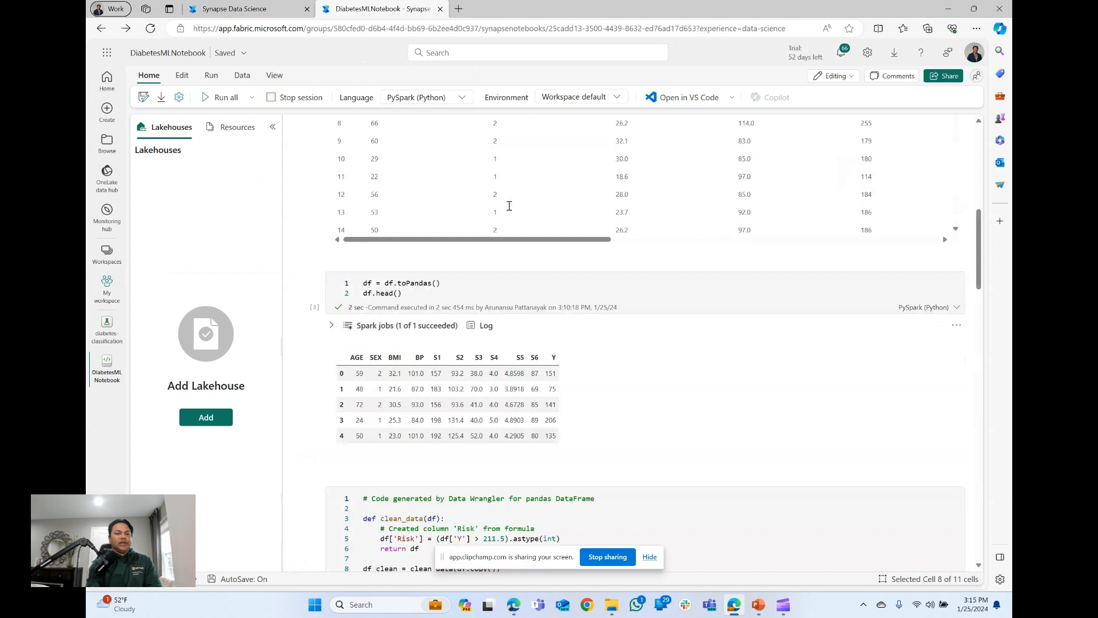
{"action": "scroll", "coordinate": [509, 206], "scroll_direction": "up", "scroll_amount": 10}
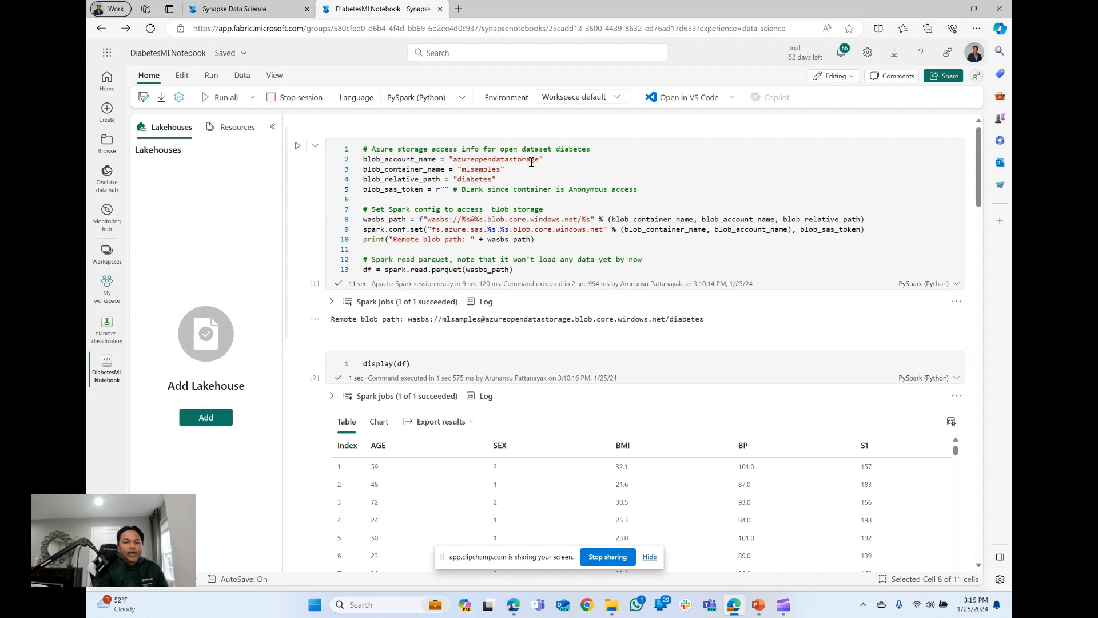
{"action": "left_click", "coordinate": [534, 228]}
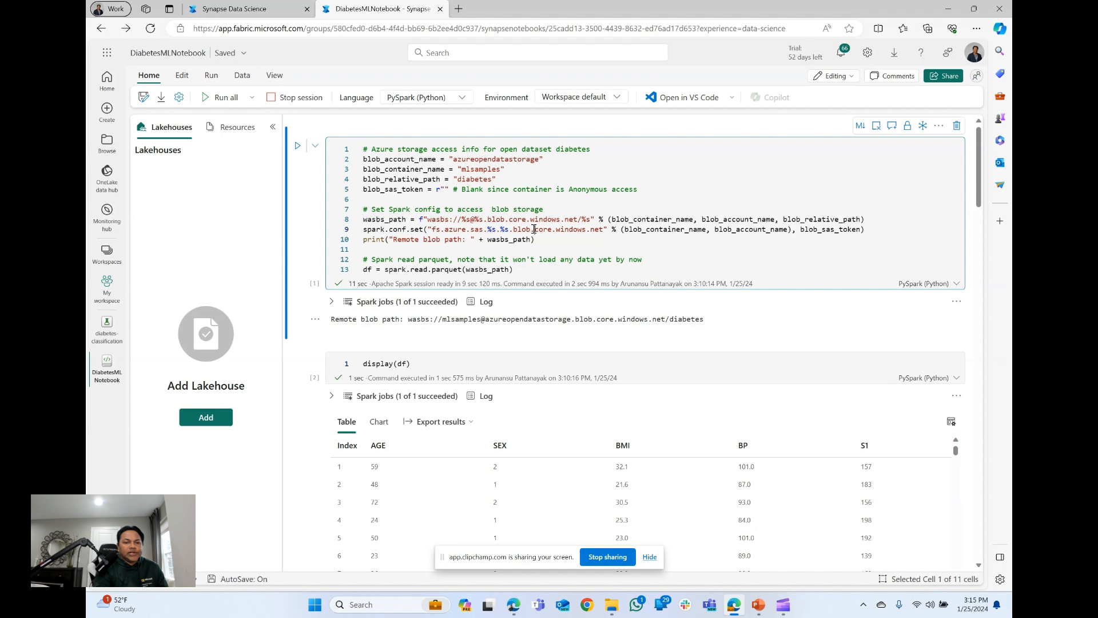
{"action": "scroll", "coordinate": [500, 331], "scroll_direction": "down", "scroll_amount": 2}
{"action": "scroll", "coordinate": [500, 331], "scroll_direction": "down", "scroll_amount": 1}
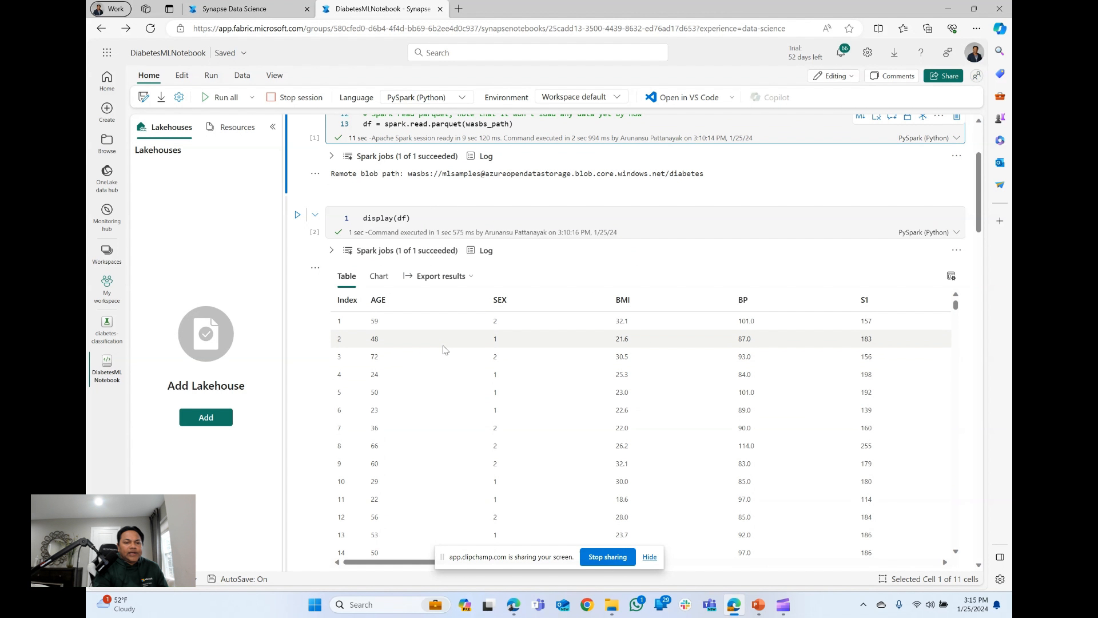
{"action": "scroll", "coordinate": [572, 346], "scroll_direction": "up", "scroll_amount": 1}
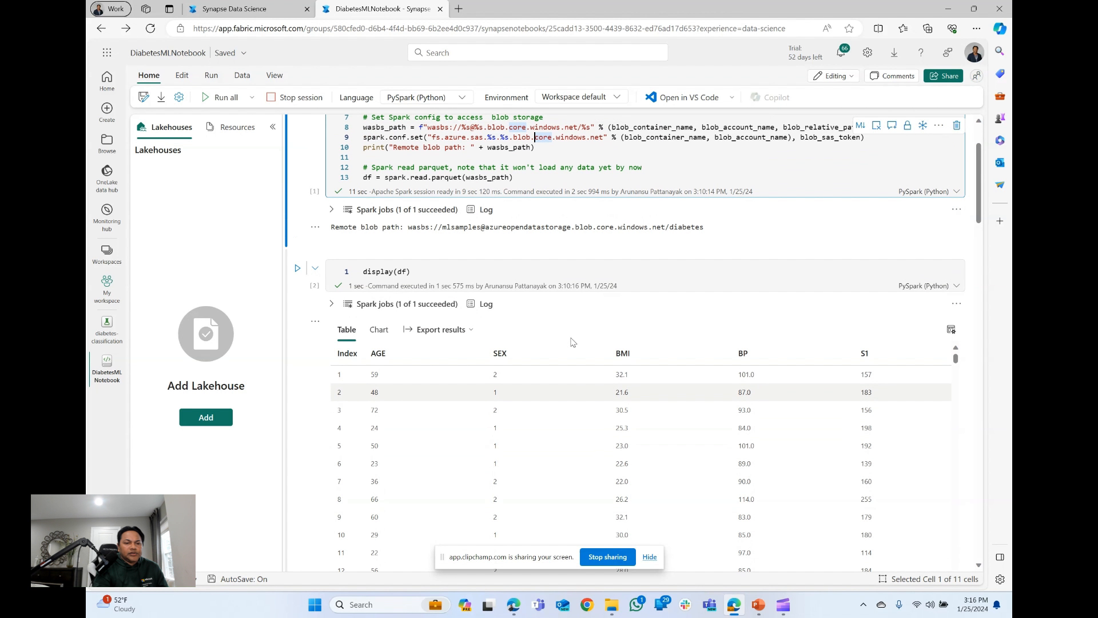
{"action": "scroll", "coordinate": [567, 321], "scroll_direction": "down", "scroll_amount": 2}
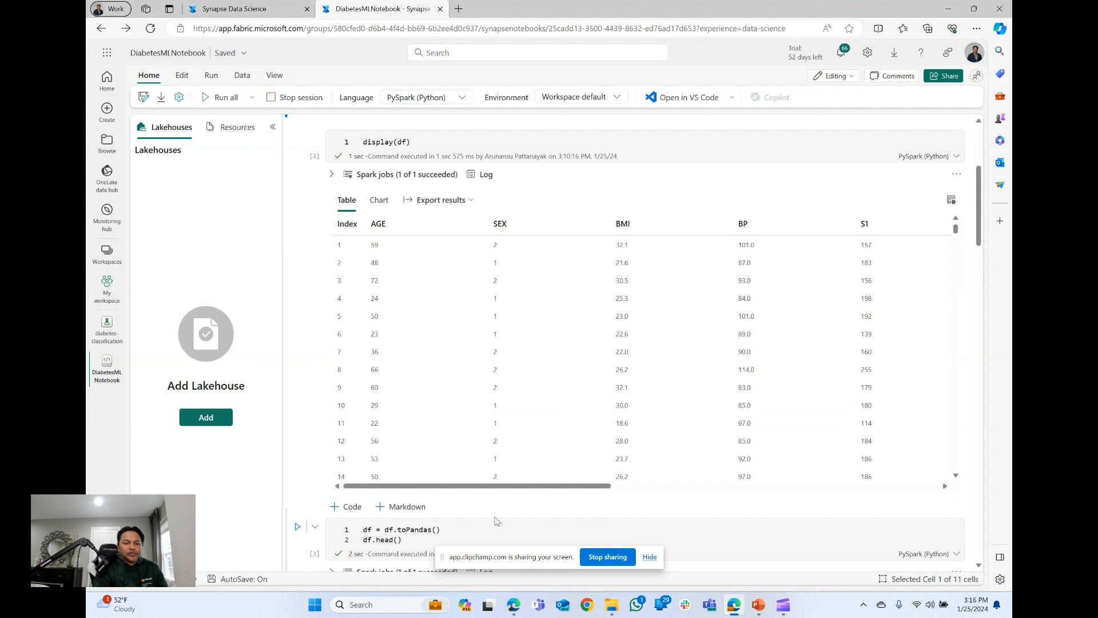
Review the notebook cells that convert the dataframe to pandas and add the Risk column with Data Wrangler code
{"action": "scroll", "coordinate": [515, 487], "scroll_direction": "down", "scroll_amount": 4}
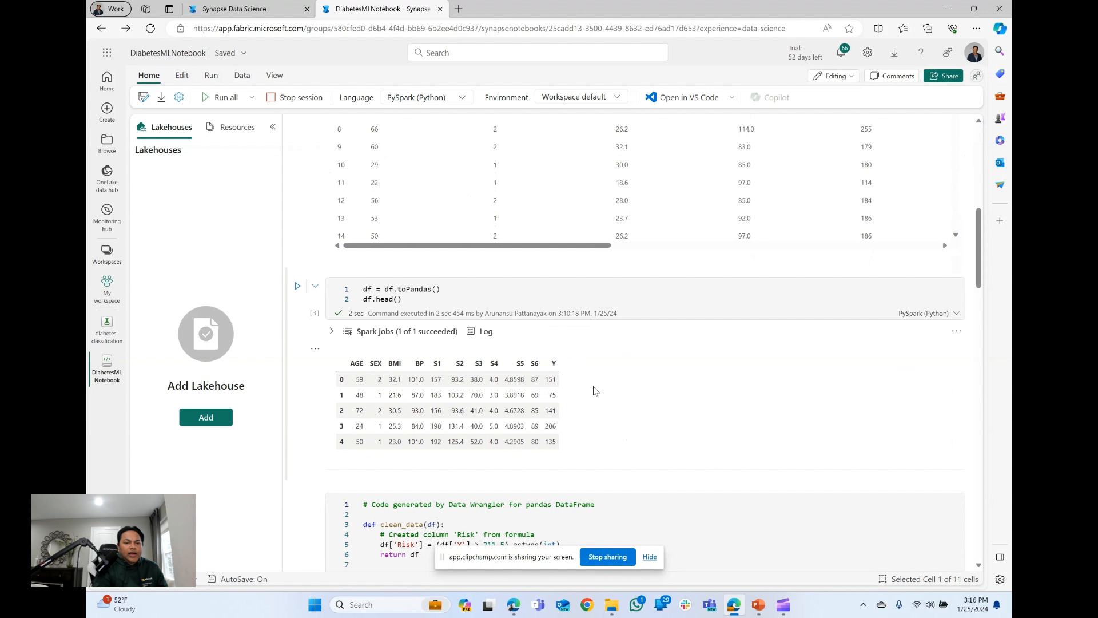
{"action": "scroll", "coordinate": [618, 414], "scroll_direction": "down", "scroll_amount": 3}
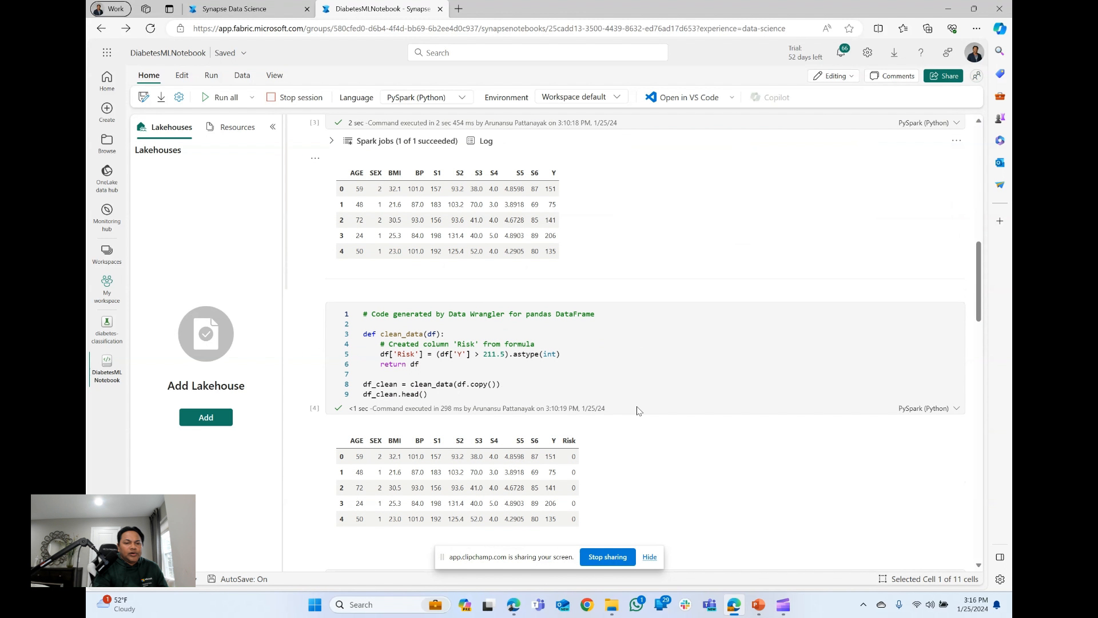
{"action": "scroll", "coordinate": [638, 411], "scroll_direction": "down", "scroll_amount": 1}
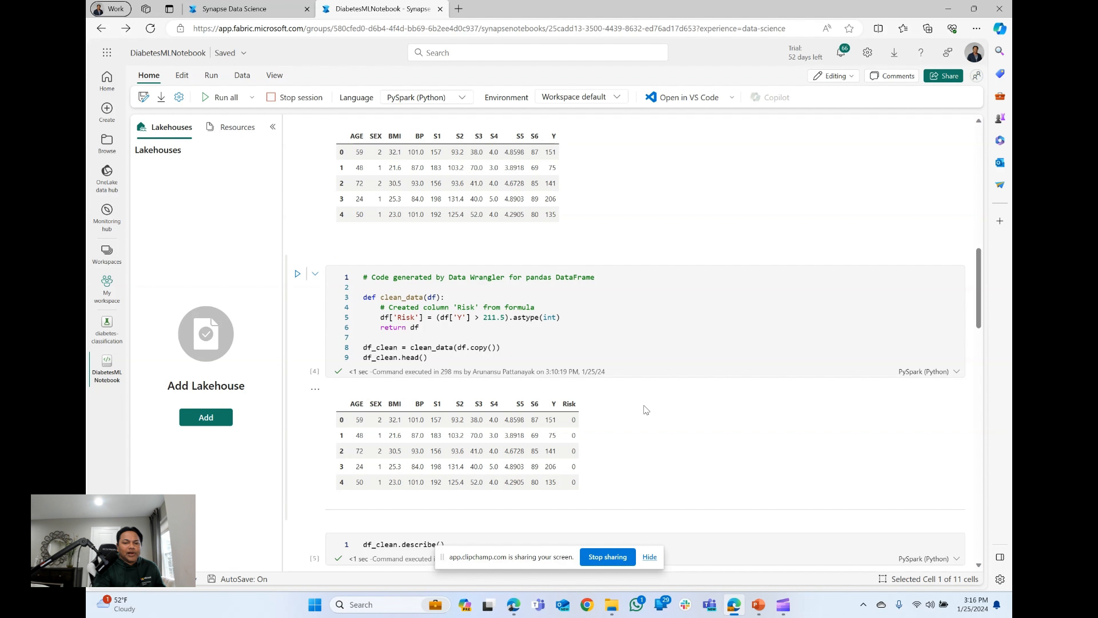
{"action": "scroll", "coordinate": [646, 410], "scroll_direction": "down", "scroll_amount": 3}
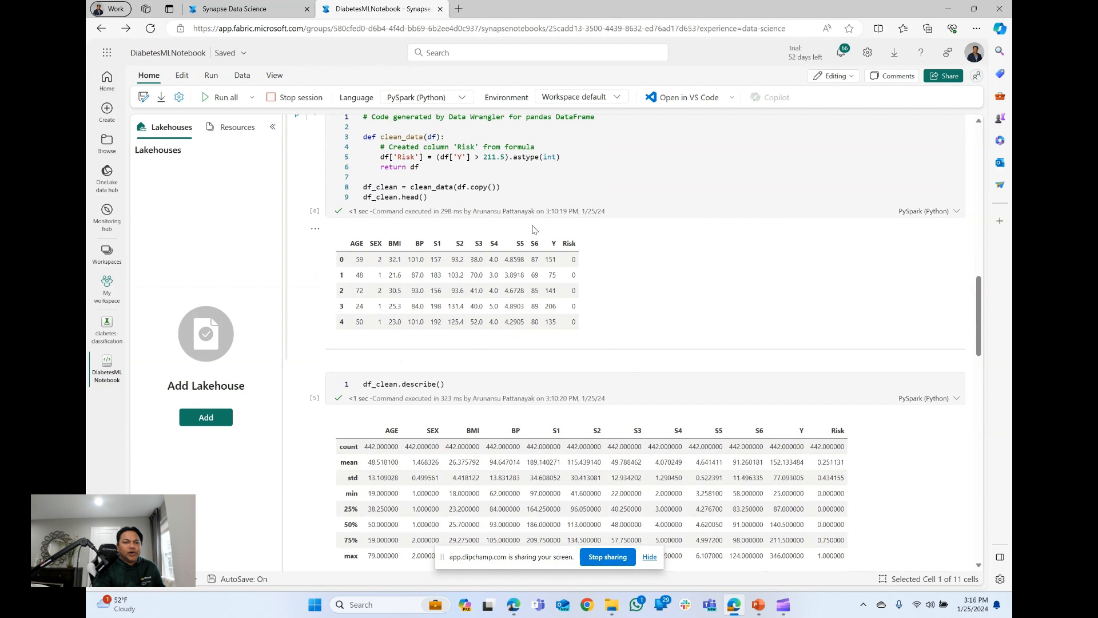
{"action": "scroll", "coordinate": [446, 182], "scroll_direction": "up", "scroll_amount": 1}
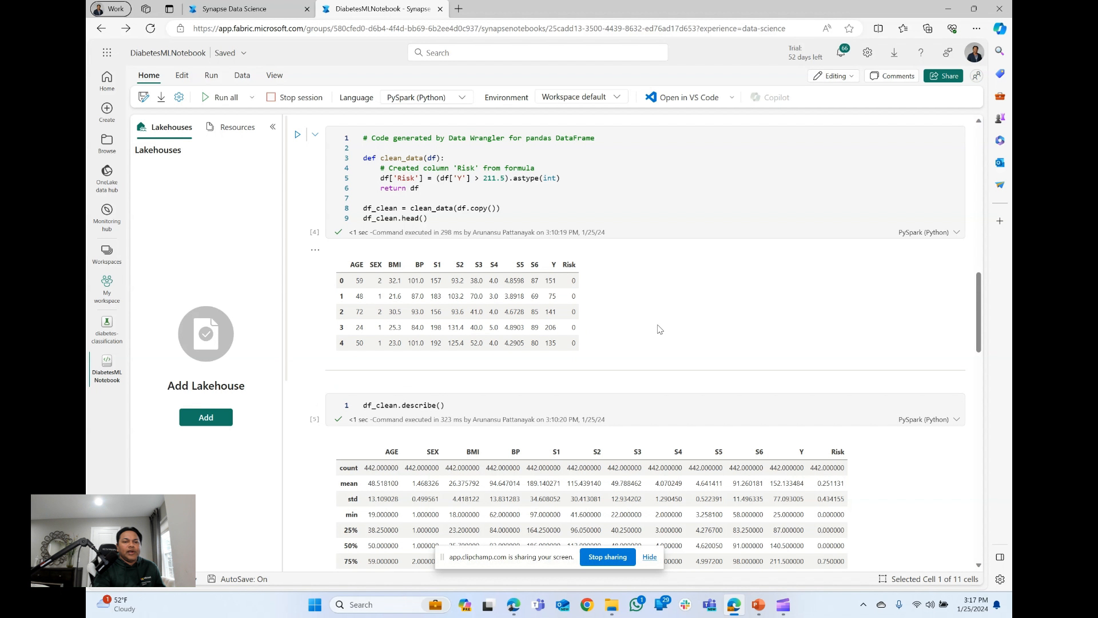
Review the describe, train_test_split, diabetes-regression MLflow experiment and LinearRegression training cells
{"action": "scroll", "coordinate": [657, 328], "scroll_direction": "down", "scroll_amount": 5}
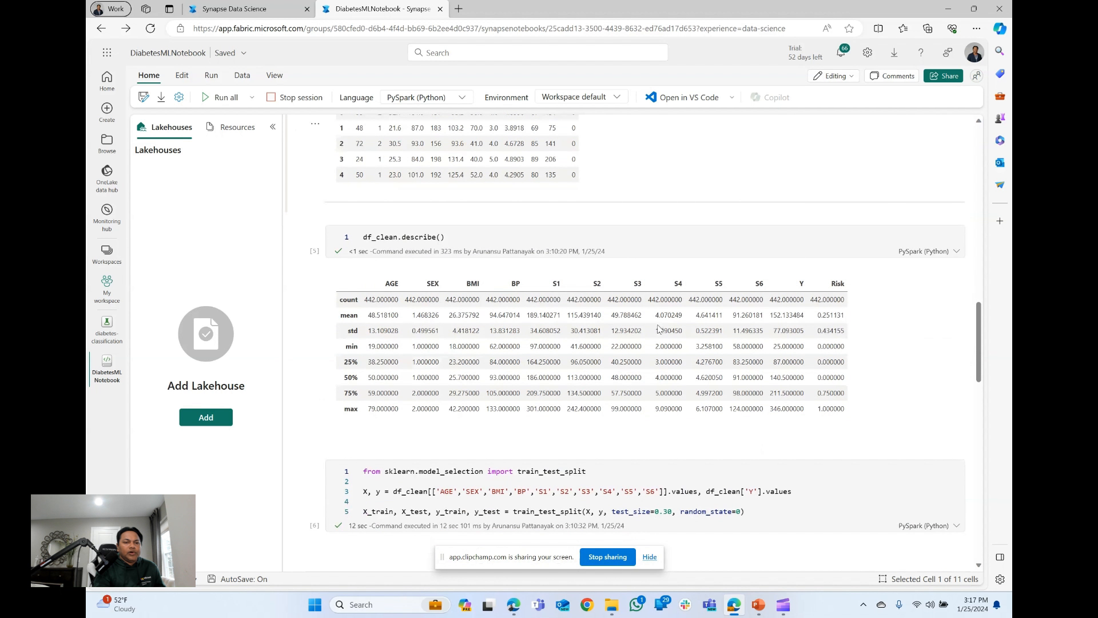
{"action": "scroll", "coordinate": [658, 329], "scroll_direction": "down", "scroll_amount": 1}
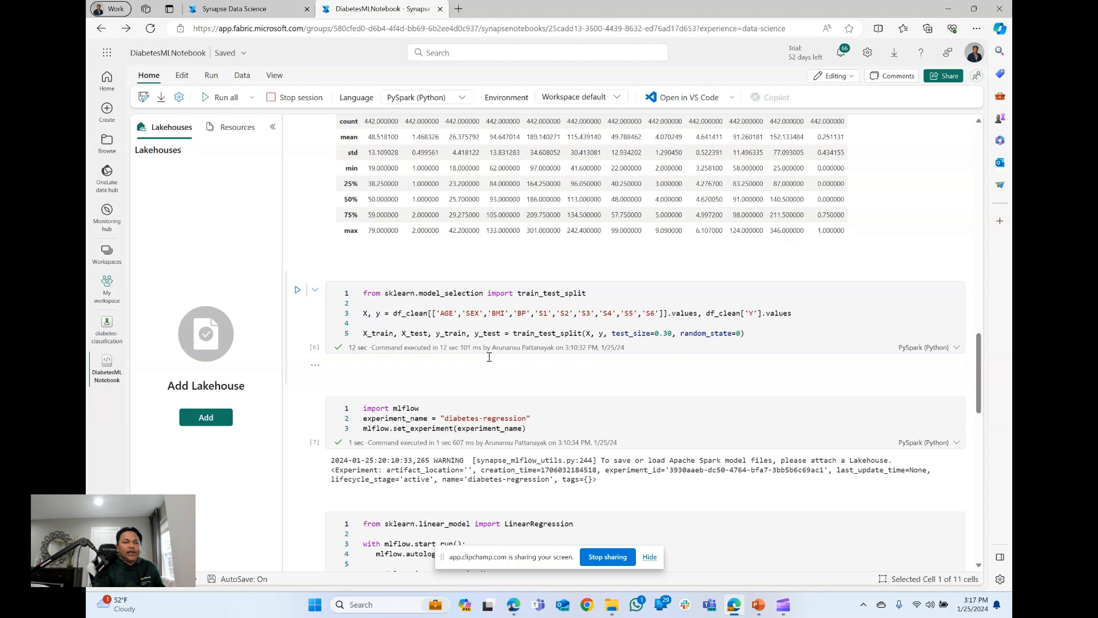
{"action": "scroll", "coordinate": [572, 378], "scroll_direction": "down", "scroll_amount": 1}
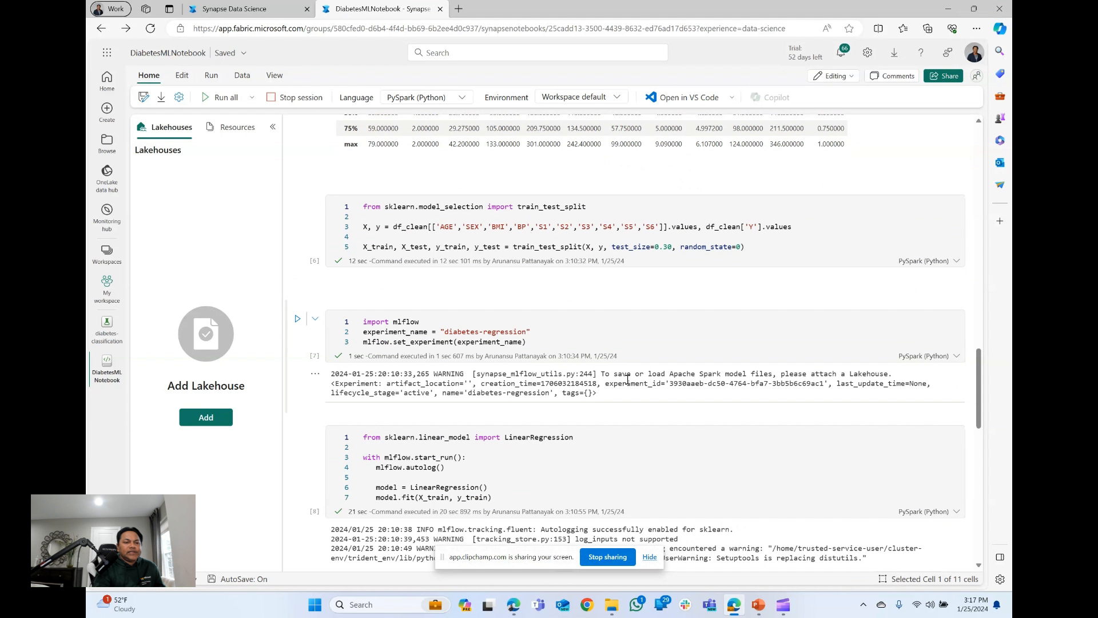
{"action": "scroll", "coordinate": [628, 379], "scroll_direction": "down", "scroll_amount": 1}
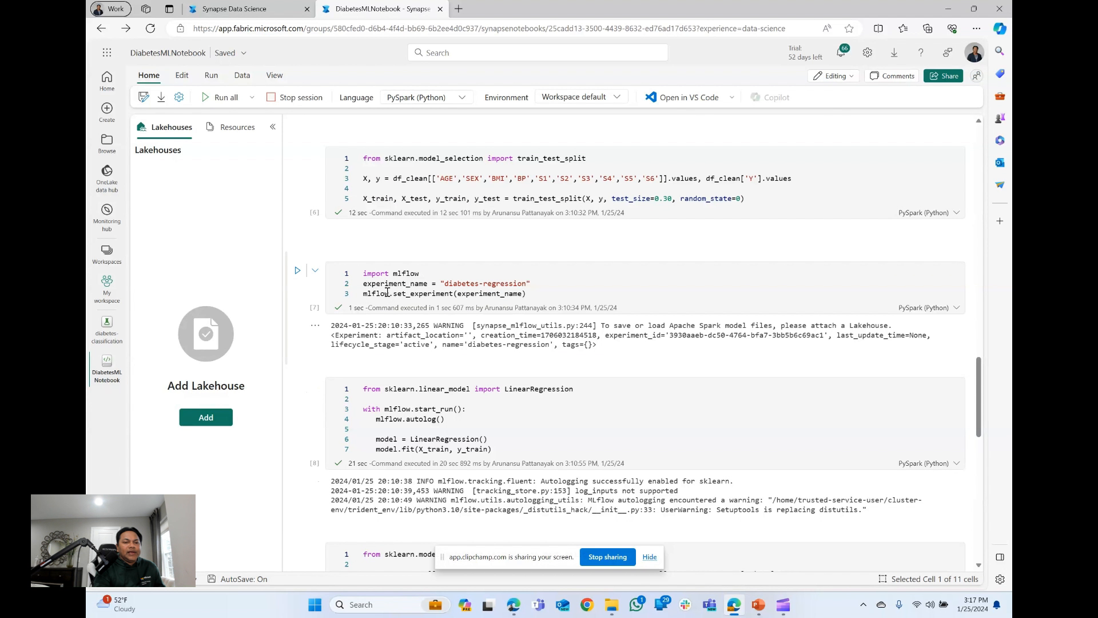
Review the remaining notebook cells, covering the diabetes-regression and diabetes-classification experiments, the Risk train/test split, and the LogisticRegression training with its run list
{"action": "double_click", "coordinate": [484, 283]}
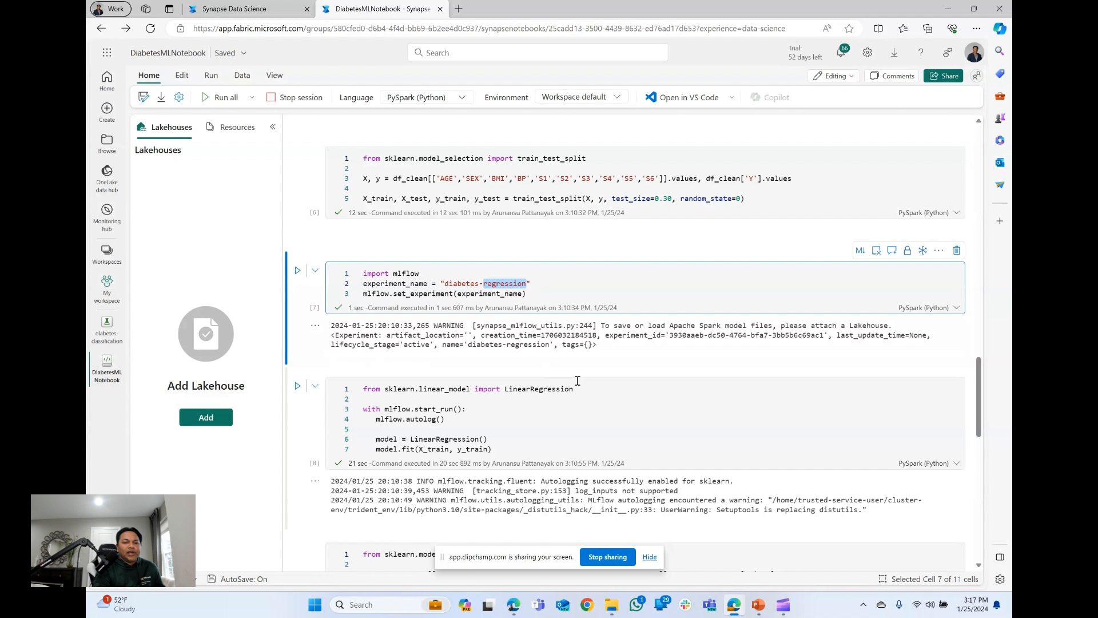
{"action": "scroll", "coordinate": [578, 381], "scroll_direction": "down", "scroll_amount": 2}
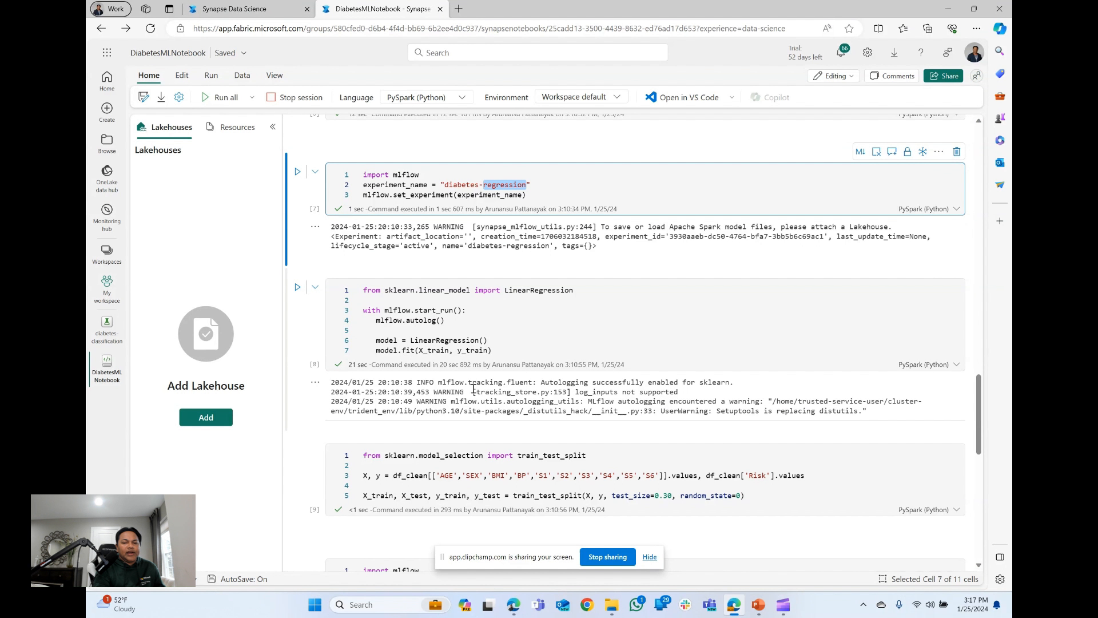
{"action": "scroll", "coordinate": [563, 405], "scroll_direction": "down", "scroll_amount": 2}
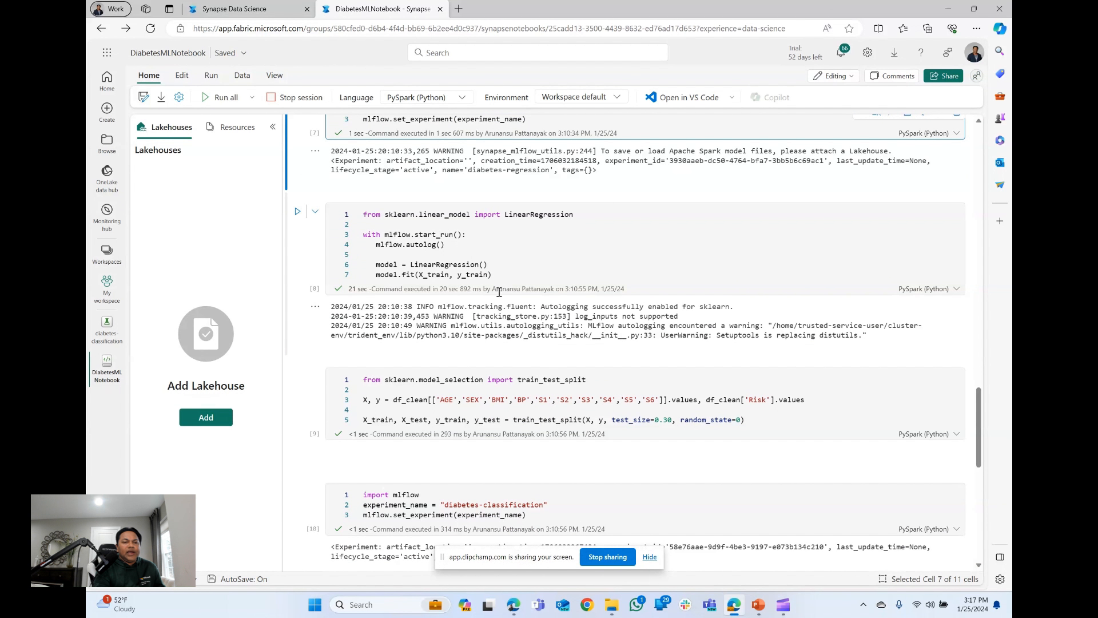
{"action": "scroll", "coordinate": [466, 361], "scroll_direction": "down", "scroll_amount": 4}
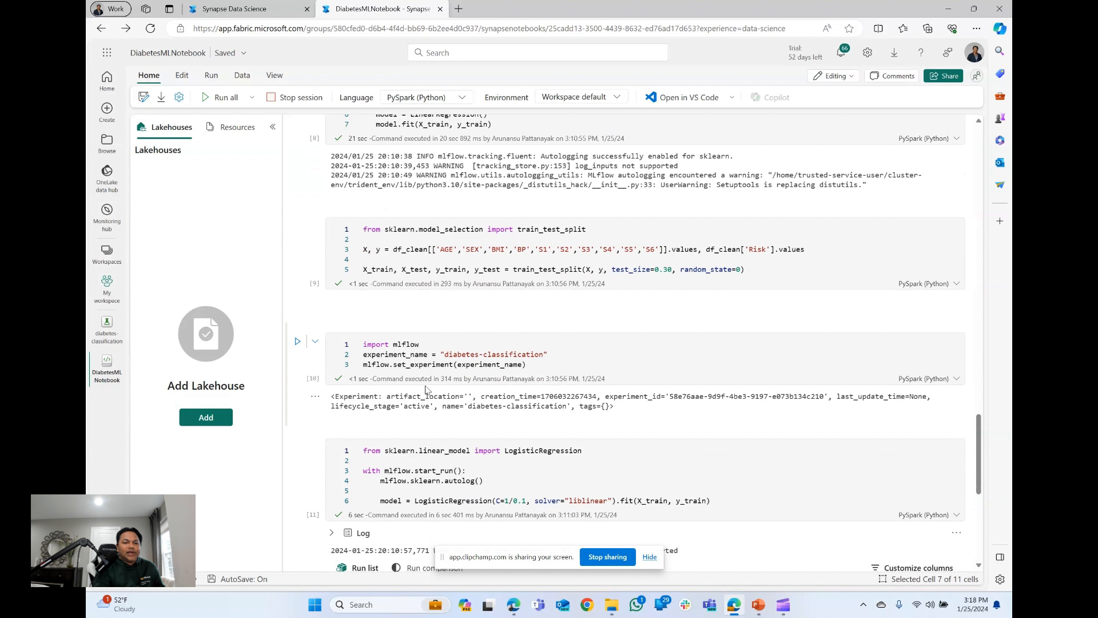
{"action": "scroll", "coordinate": [538, 337], "scroll_direction": "down", "scroll_amount": 3}
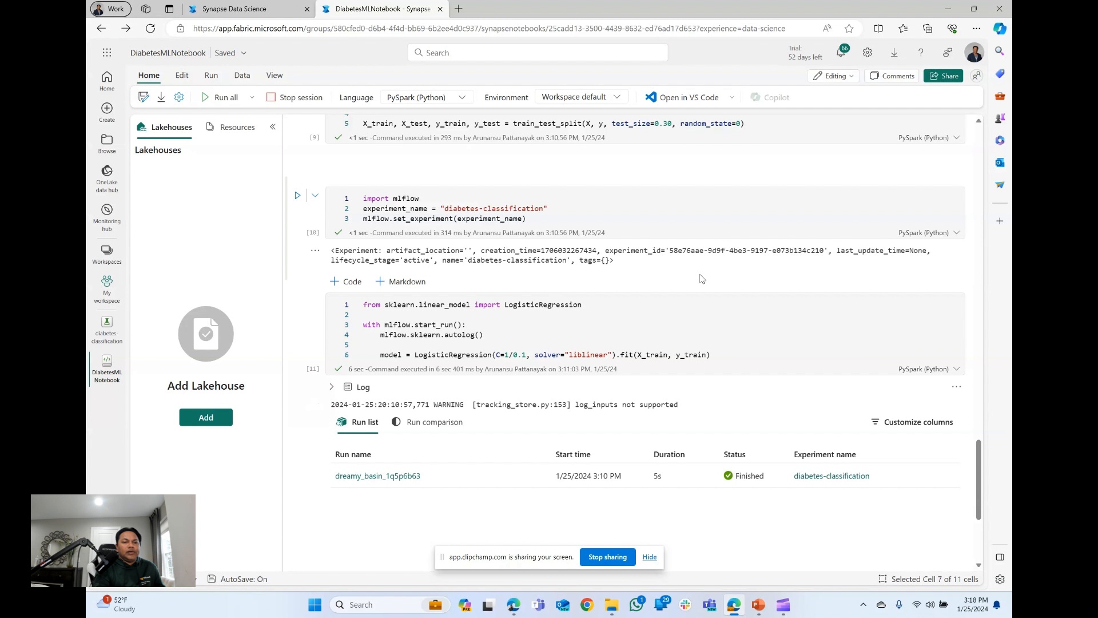
{"action": "scroll", "coordinate": [703, 278], "scroll_direction": "up", "scroll_amount": 2}
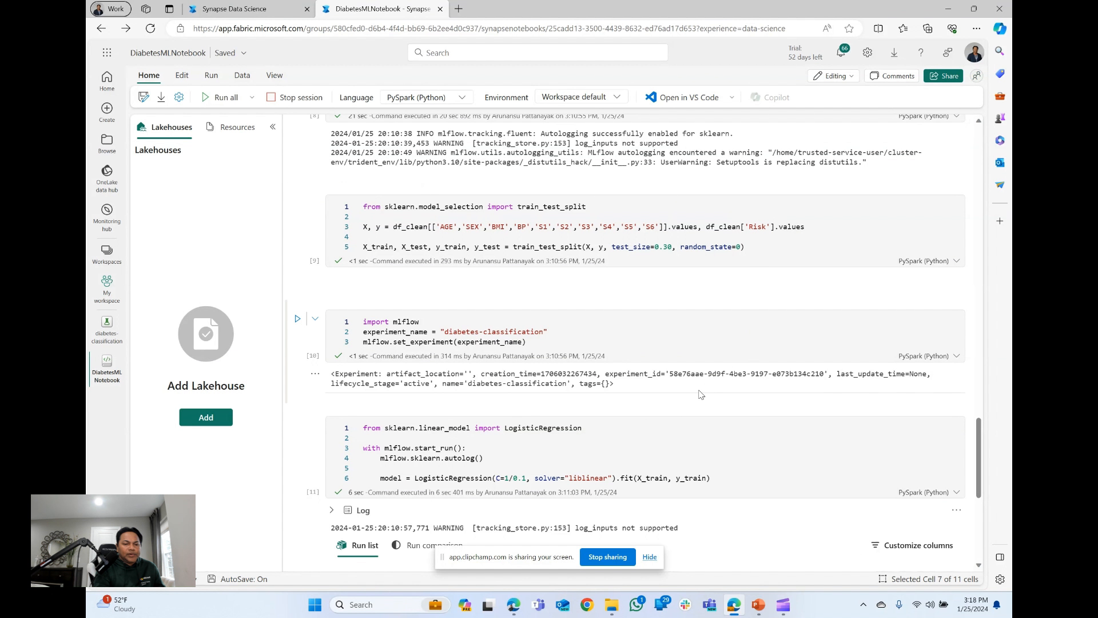
{"action": "scroll", "coordinate": [701, 395], "scroll_direction": "down", "scroll_amount": 3}
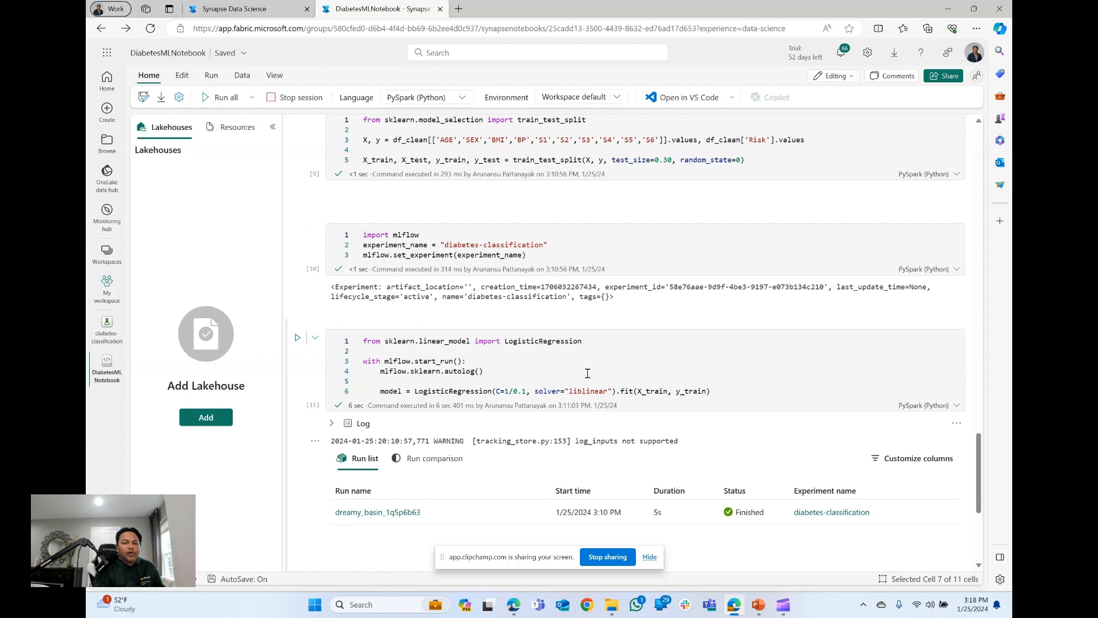
{"action": "scroll", "coordinate": [575, 428], "scroll_direction": "down", "scroll_amount": 3}
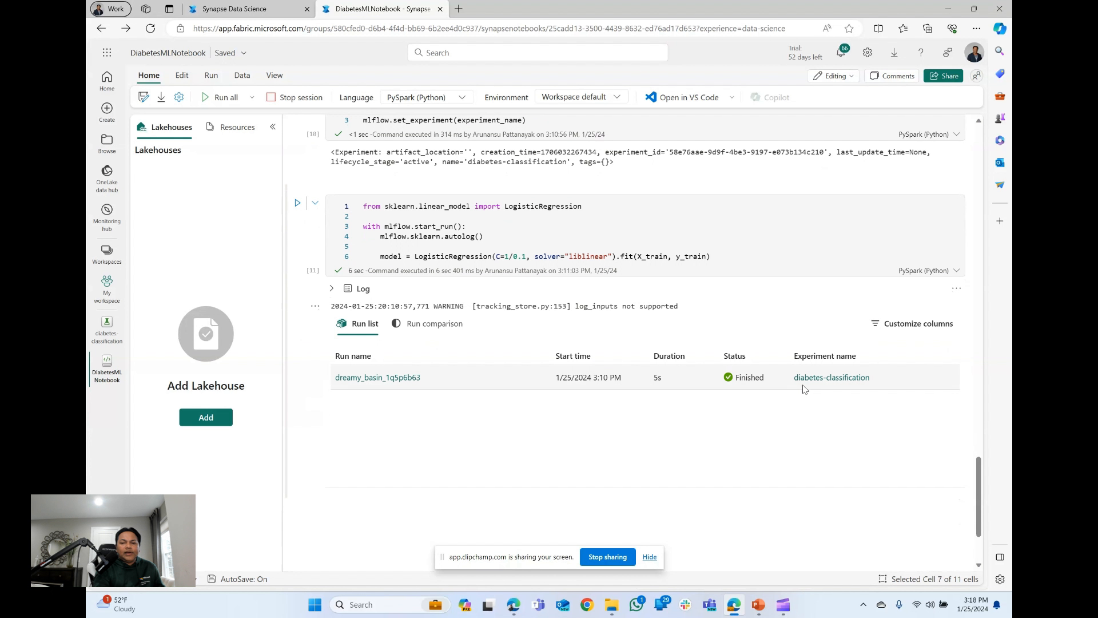
Open the diabetes-classification experiment, examine its run metrics and parameters, and view the Save as ML model form without saving
{"action": "left_click", "coordinate": [855, 378]}
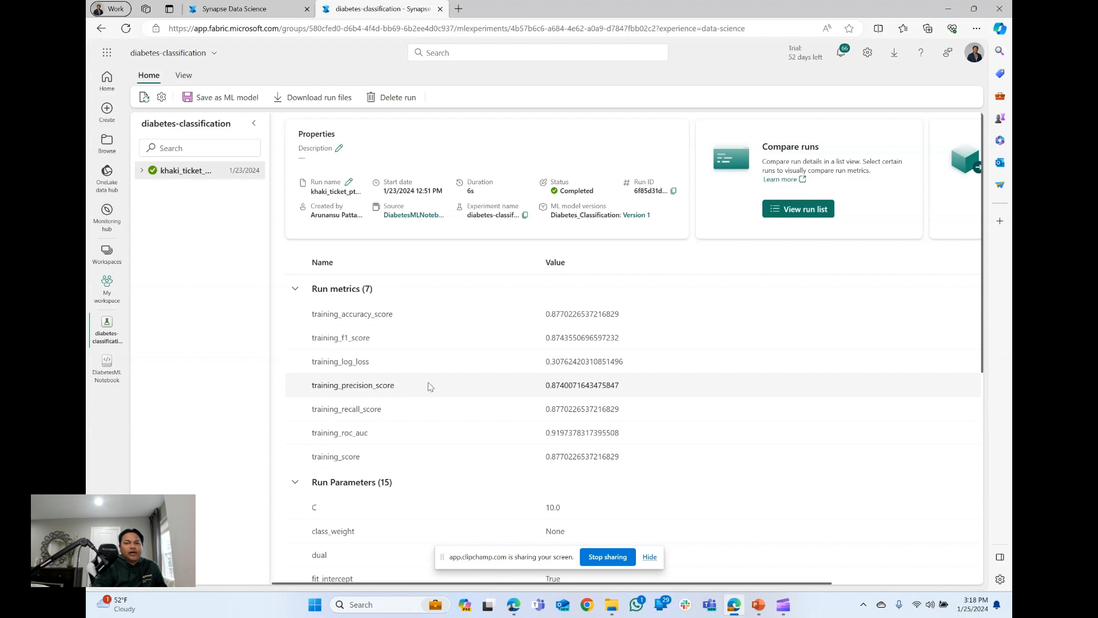
{"action": "scroll", "coordinate": [430, 387], "scroll_direction": "down", "scroll_amount": 2}
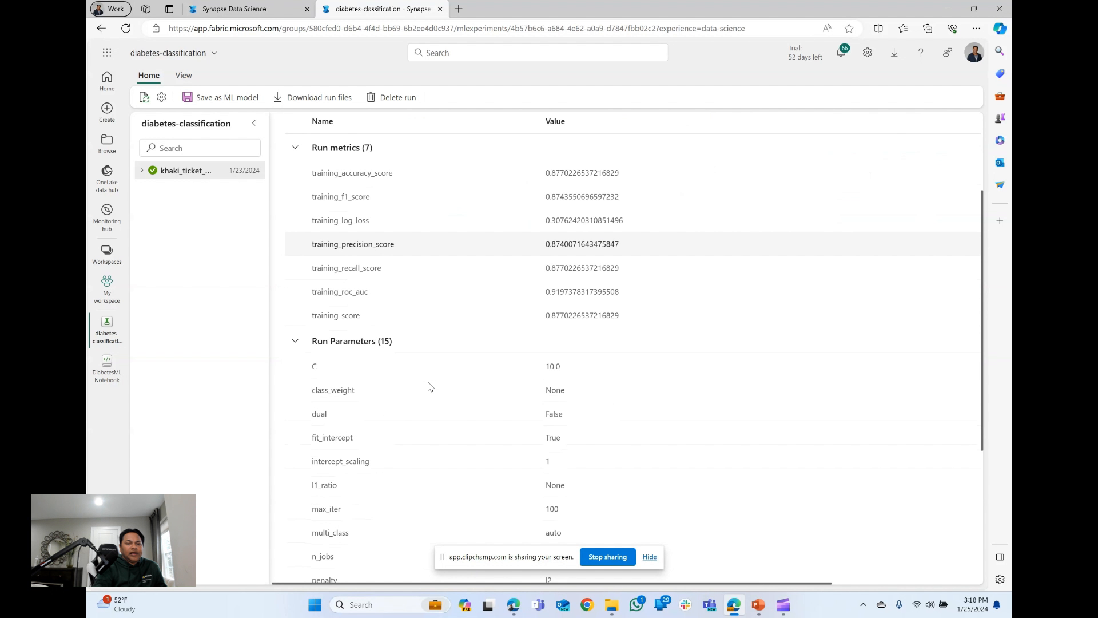
{"action": "scroll", "coordinate": [430, 387], "scroll_direction": "down", "scroll_amount": 1}
{"action": "scroll", "coordinate": [430, 386], "scroll_direction": "up", "scroll_amount": 3}
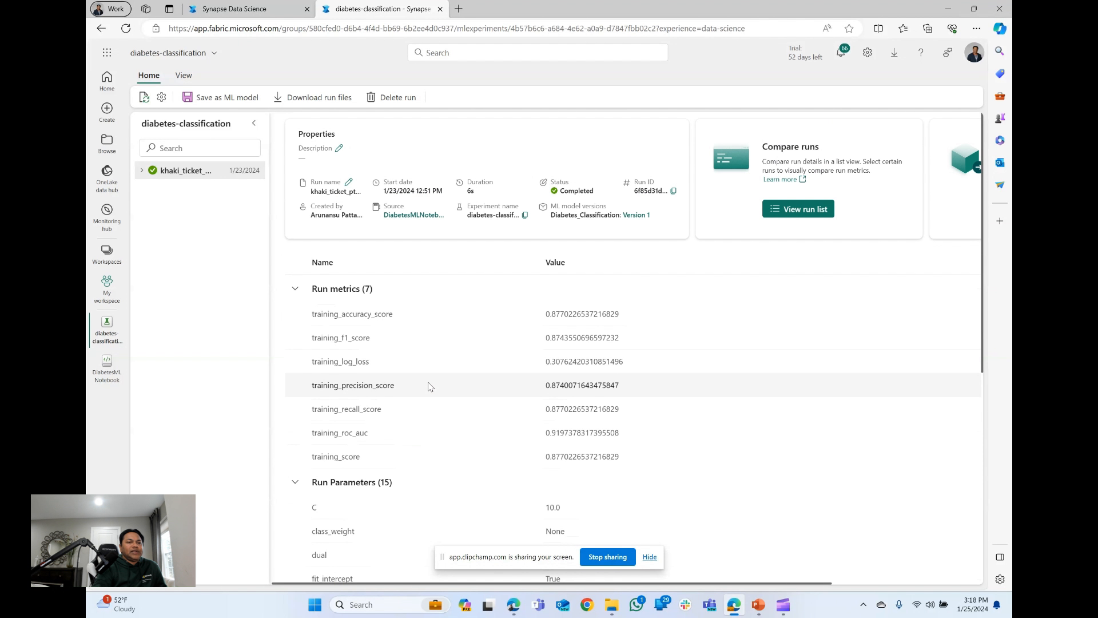
{"action": "left_click", "coordinate": [240, 102]}
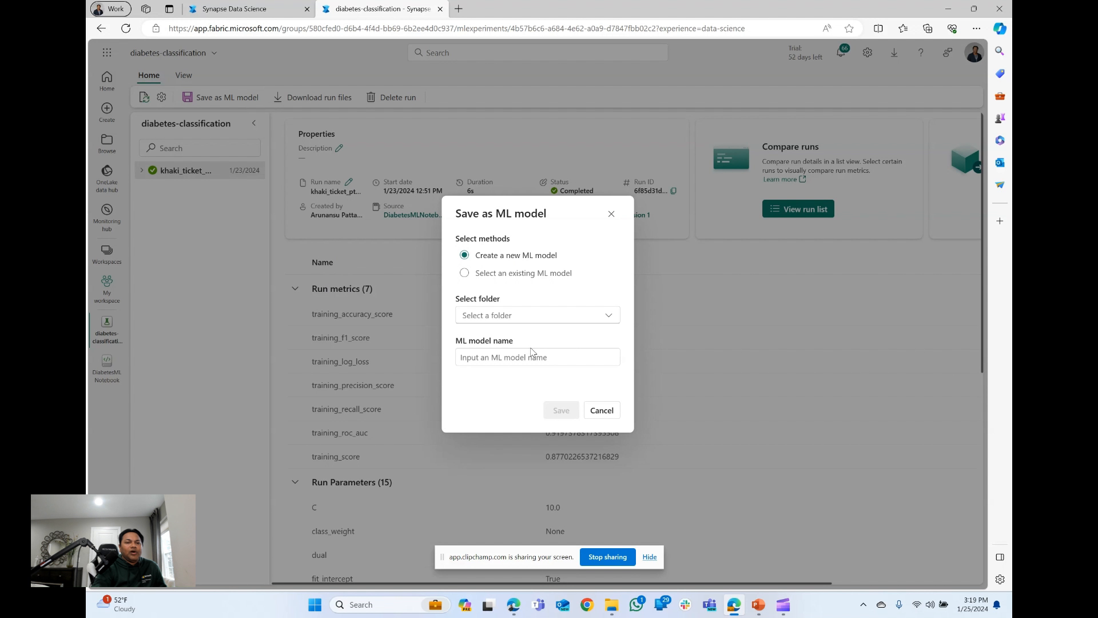
{"action": "left_click", "coordinate": [602, 410]}
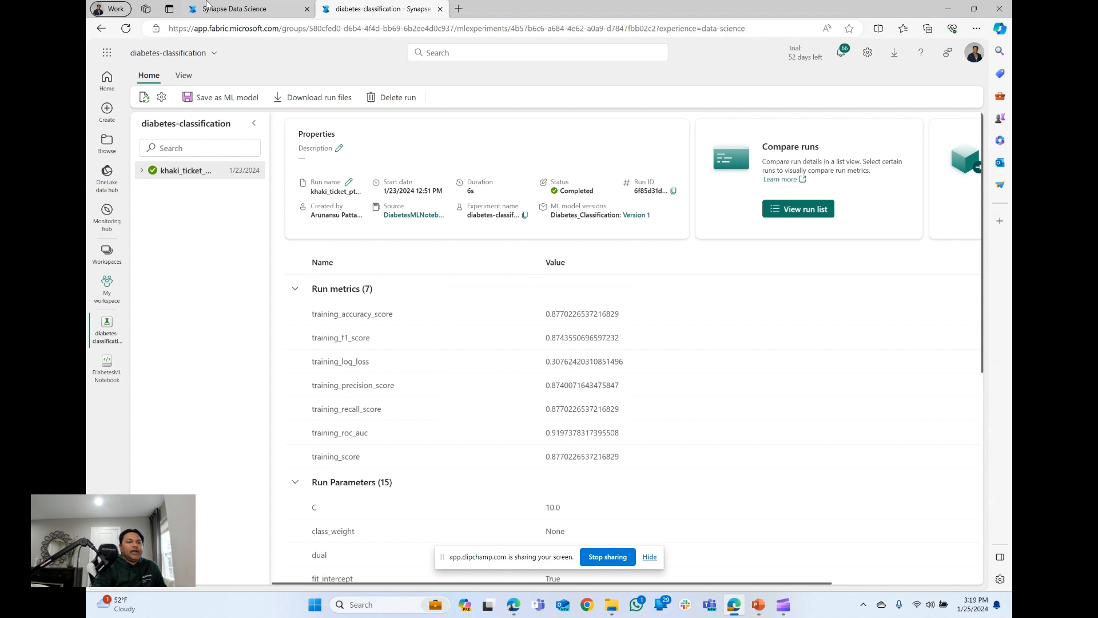
Open the Diabetes_Classification model from the Synapse Data Science home and download its Version 1
{"action": "left_click", "coordinate": [231, 8]}
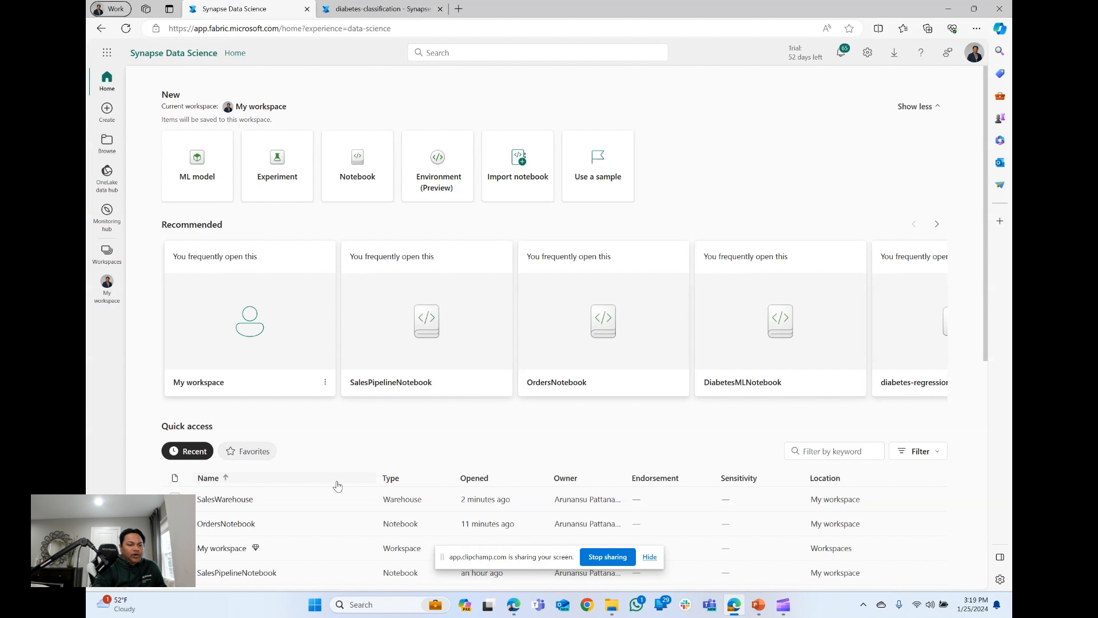
{"action": "scroll", "coordinate": [337, 485], "scroll_direction": "down", "scroll_amount": 6}
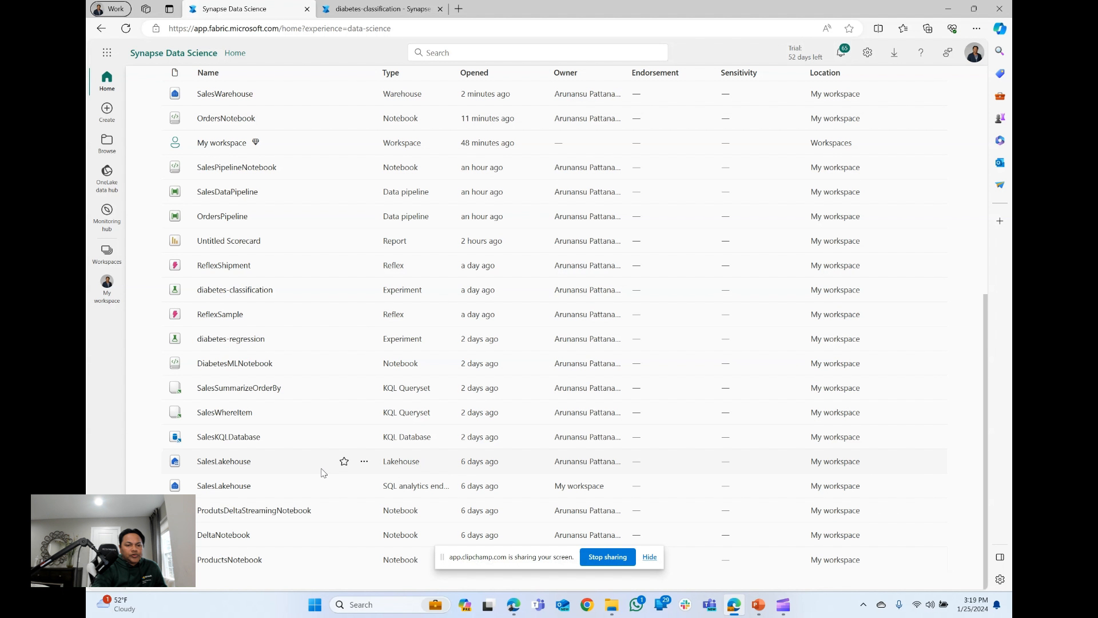
{"action": "scroll", "coordinate": [323, 472], "scroll_direction": "up", "scroll_amount": 1}
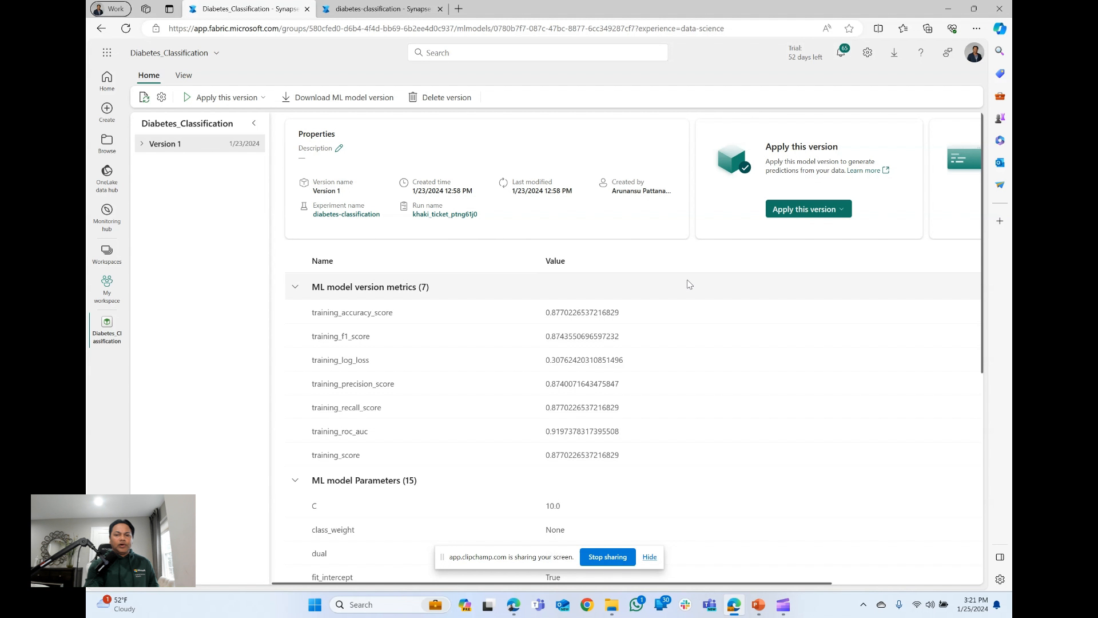
{"action": "left_click", "coordinate": [353, 99]}
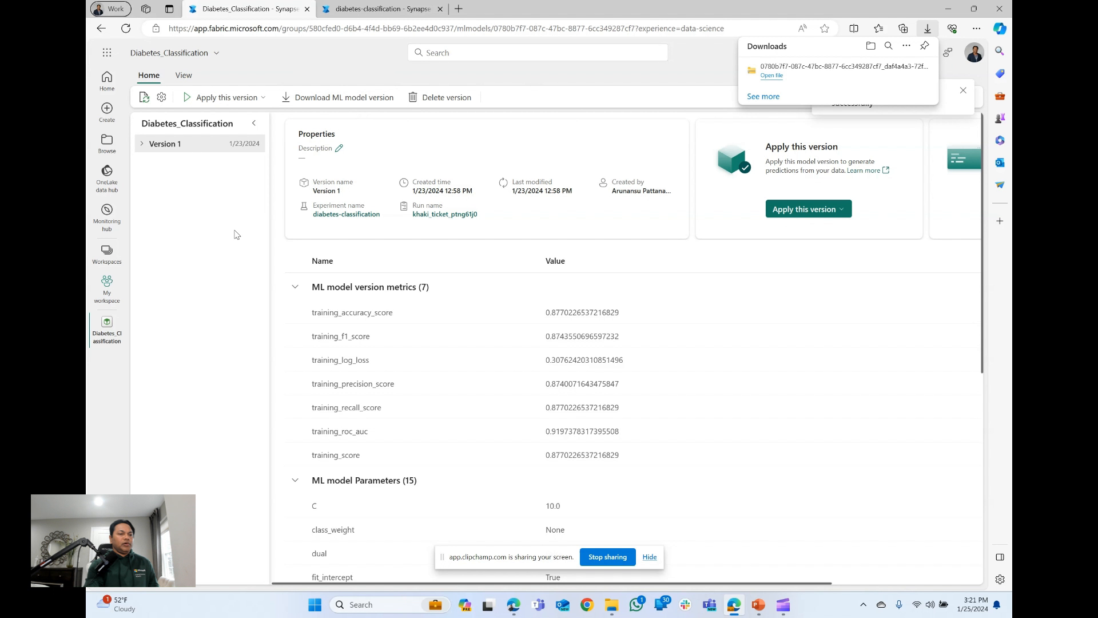
Look at the wizard for applying the Diabetes_Classification model in a notebook, leaving it without choosing a lakehouse
{"action": "left_click", "coordinate": [245, 98]}
{"action": "left_click", "coordinate": [239, 119]}
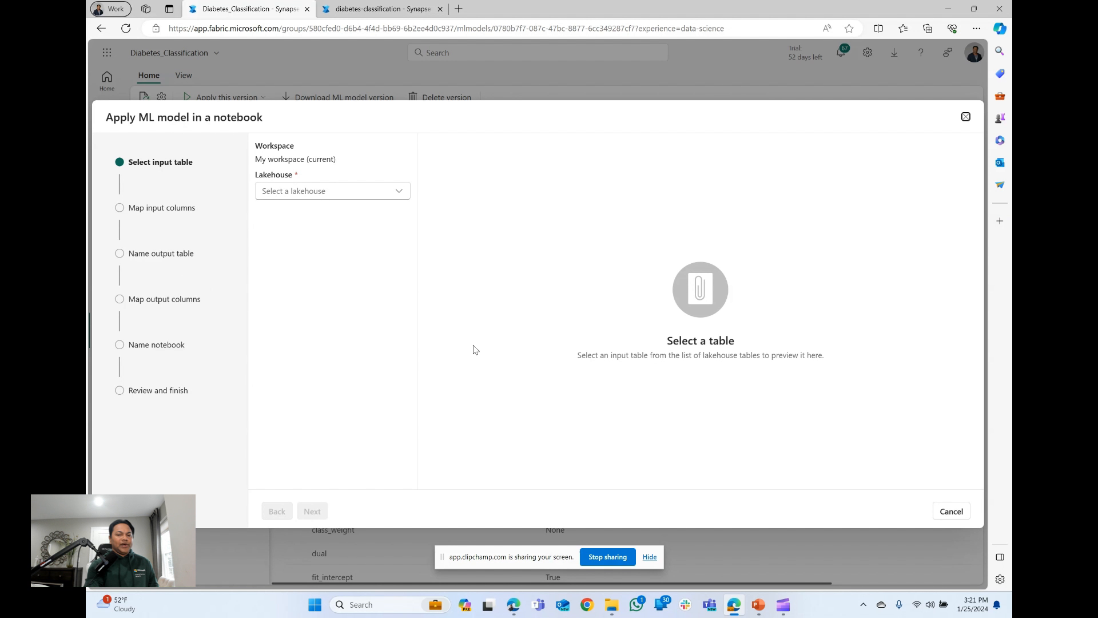
{"action": "left_click", "coordinate": [952, 511]}
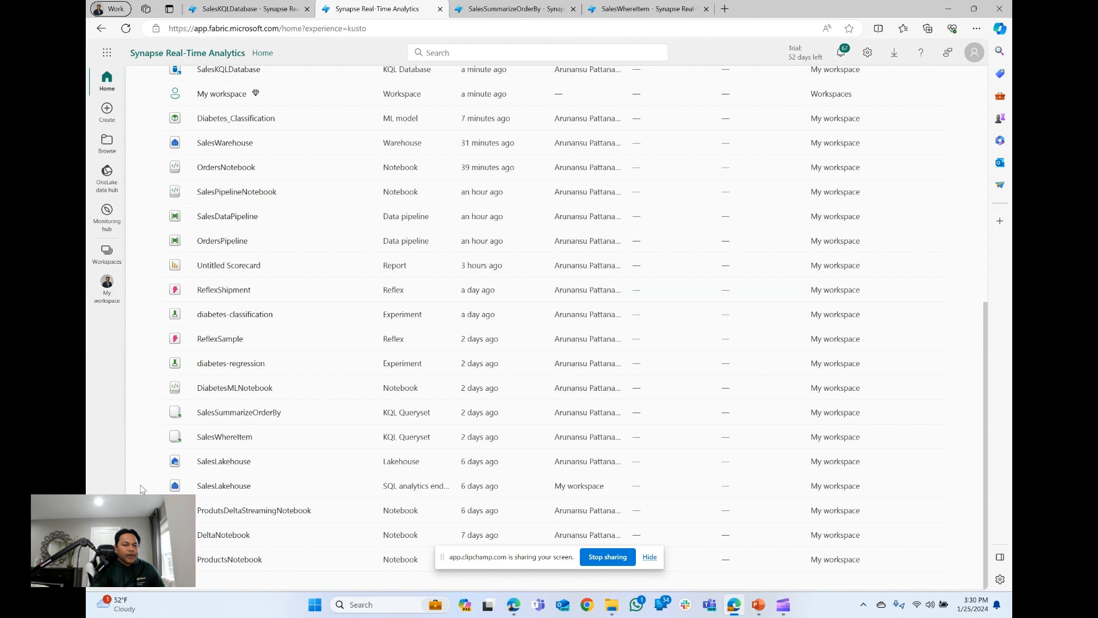
Open the Synapse Real-Time Analytics experience and show its options for creating new items
{"action": "left_click", "coordinate": [107, 574]}
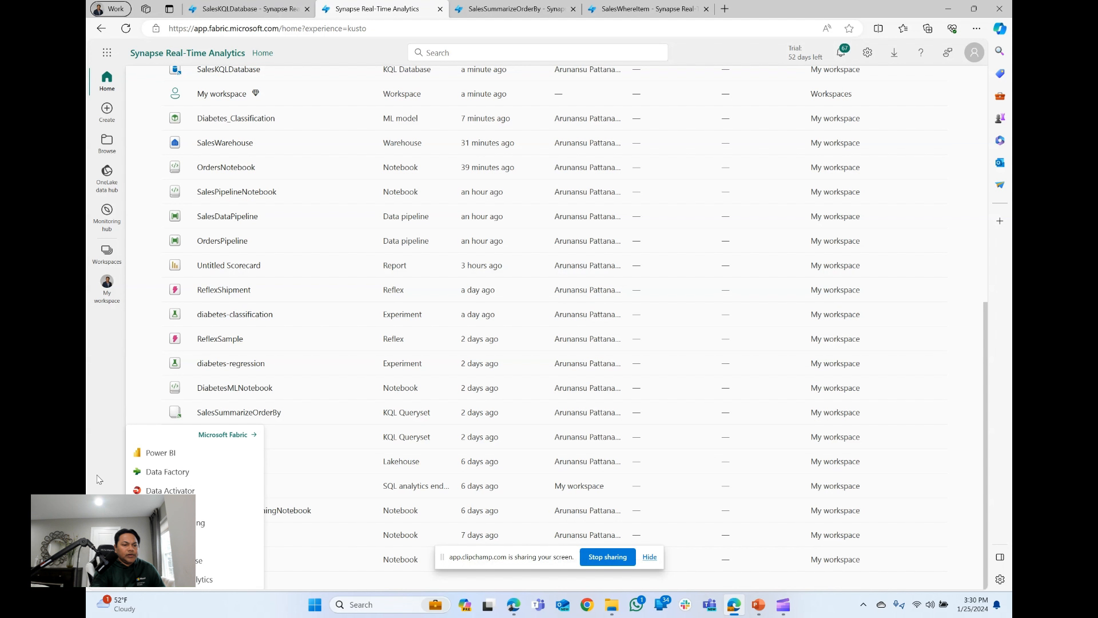
{"action": "left_click", "coordinate": [149, 580]}
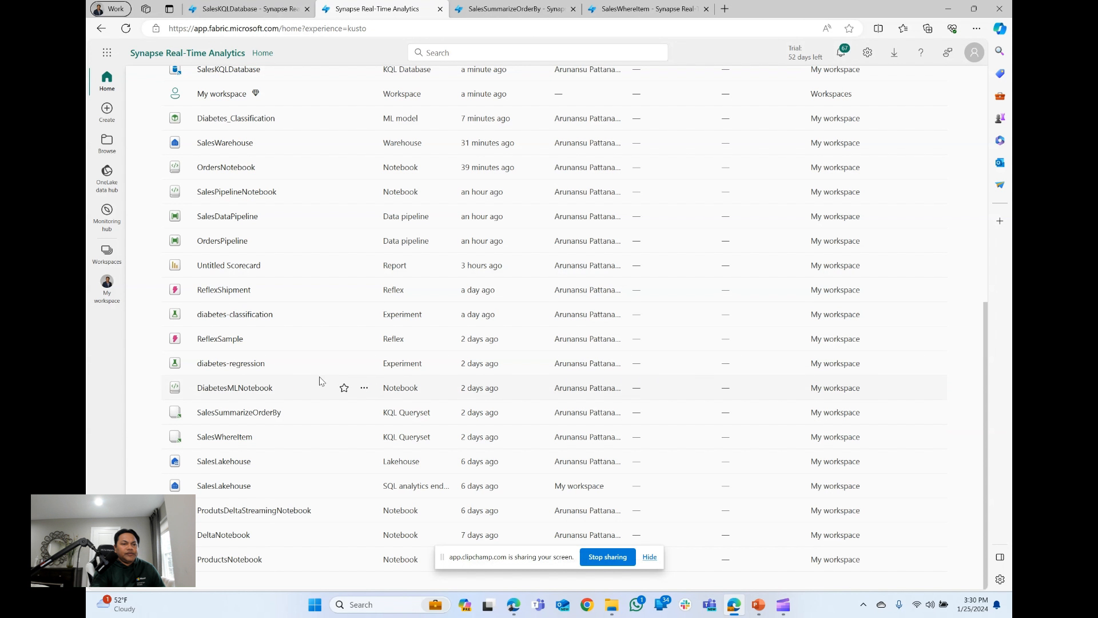
{"action": "scroll", "coordinate": [319, 376], "scroll_direction": "up", "scroll_amount": 8}
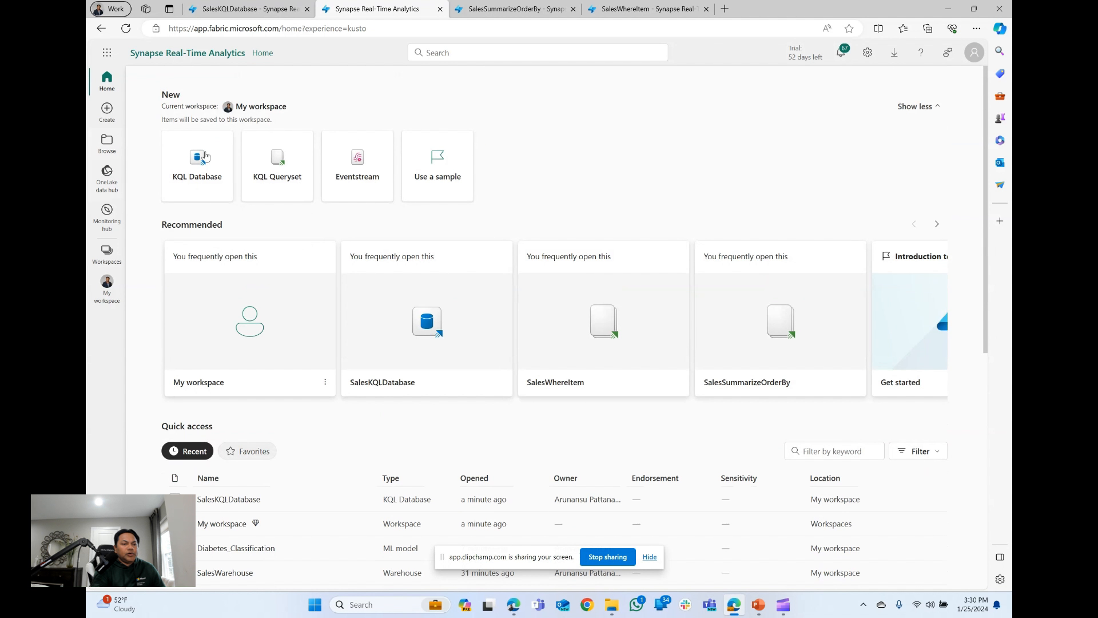
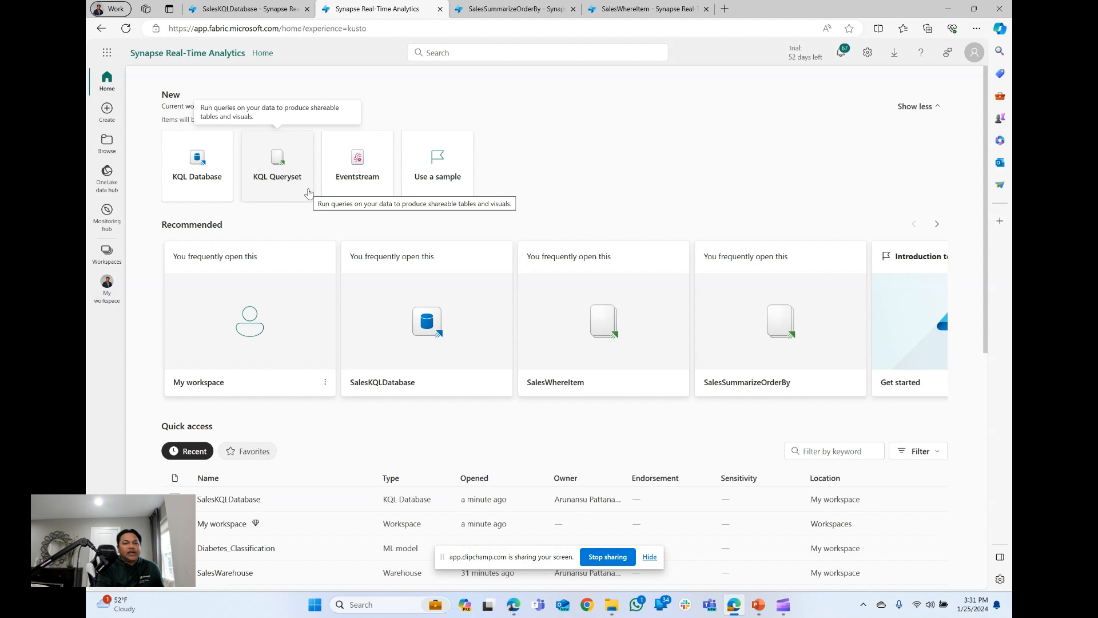
Create a new eventstream named EventStreamDemo in My workspace
{"action": "left_click", "coordinate": [366, 181]}
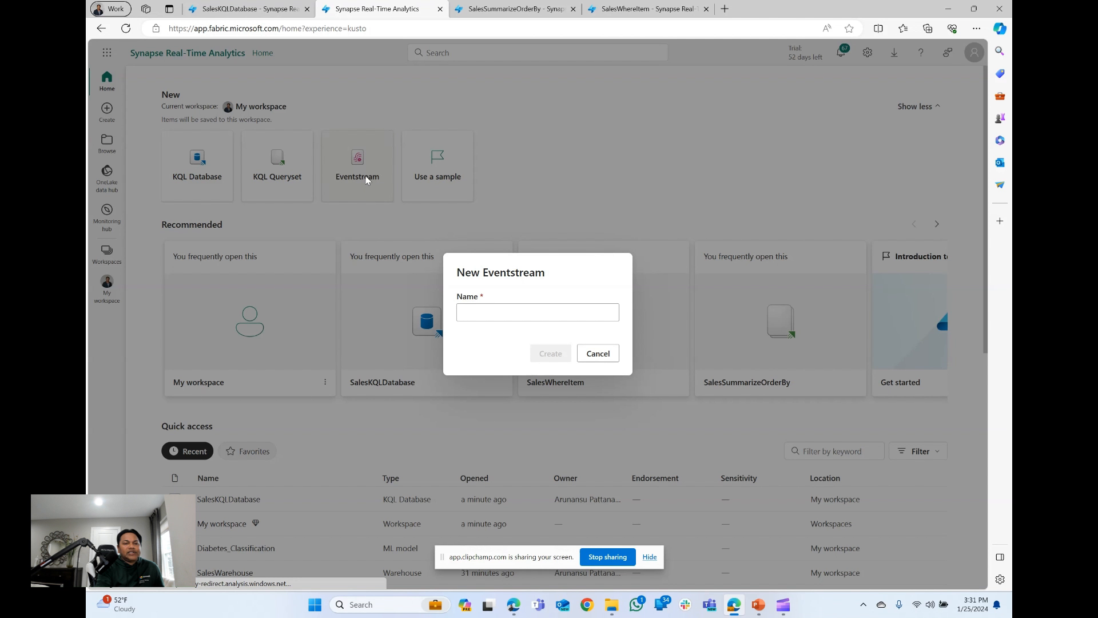
{"action": "left_click", "coordinate": [506, 315]}
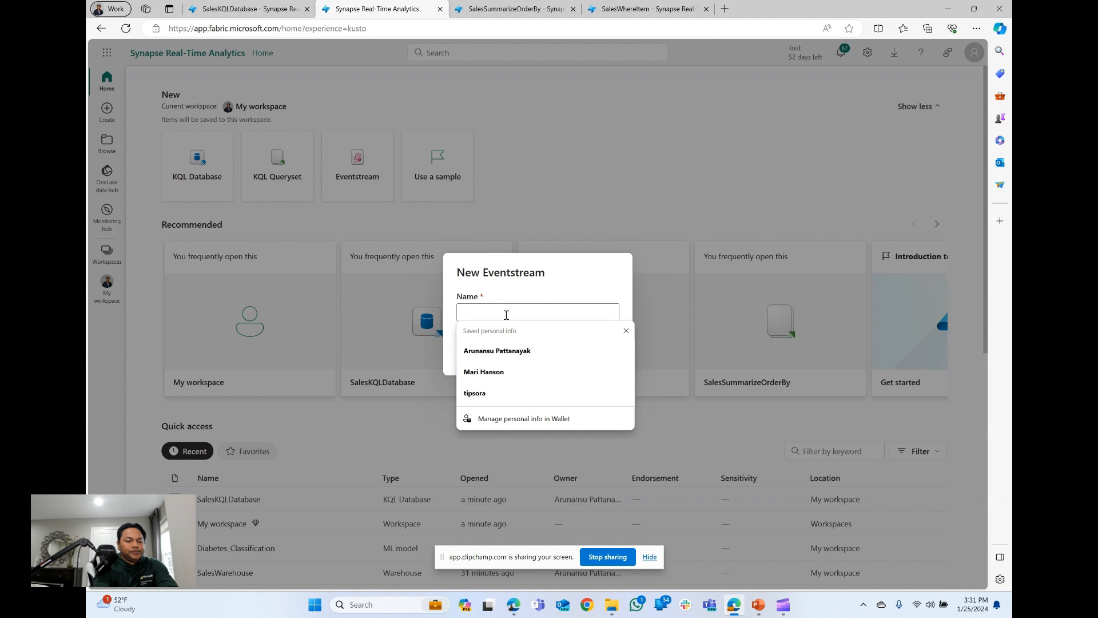
{"action": "type", "text": "Event"}
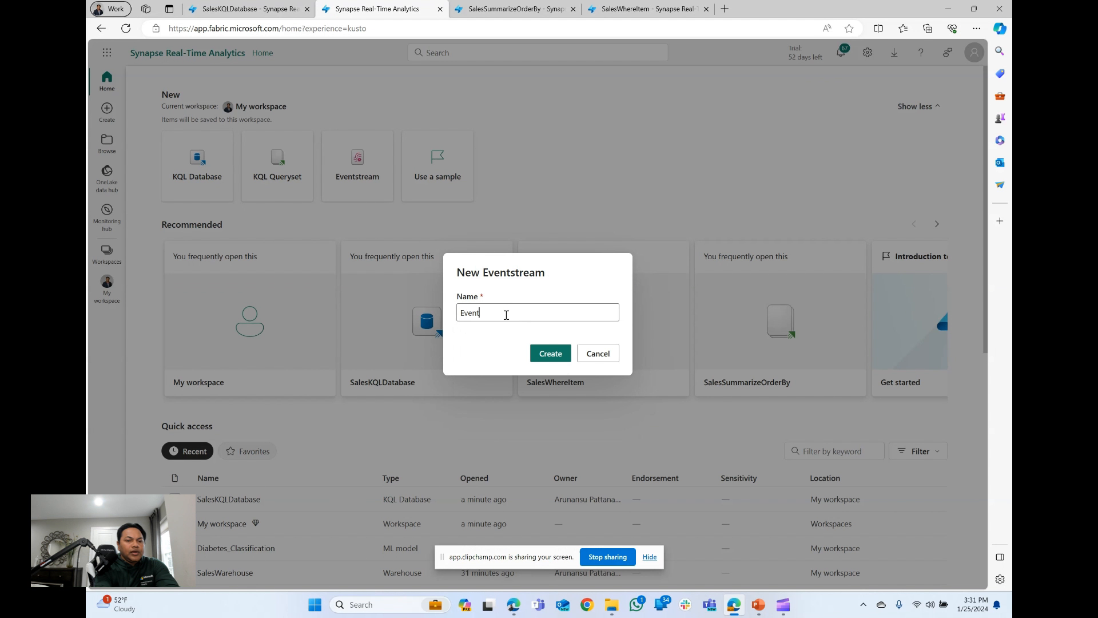
{"action": "type", "text": "StreamDemo"}
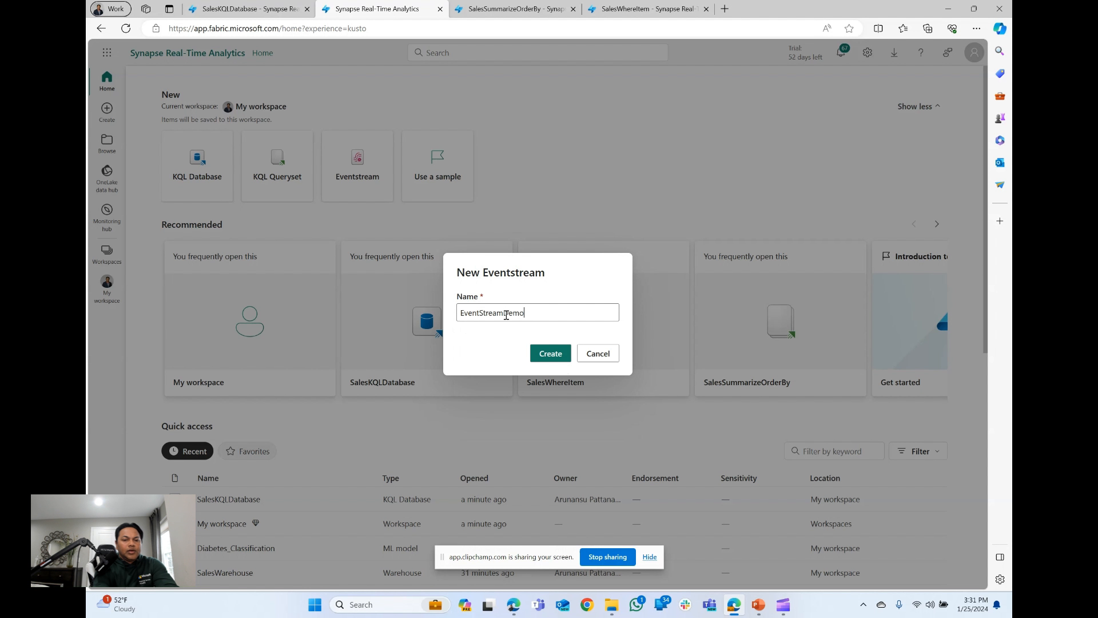
{"action": "left_click", "coordinate": [553, 354]}
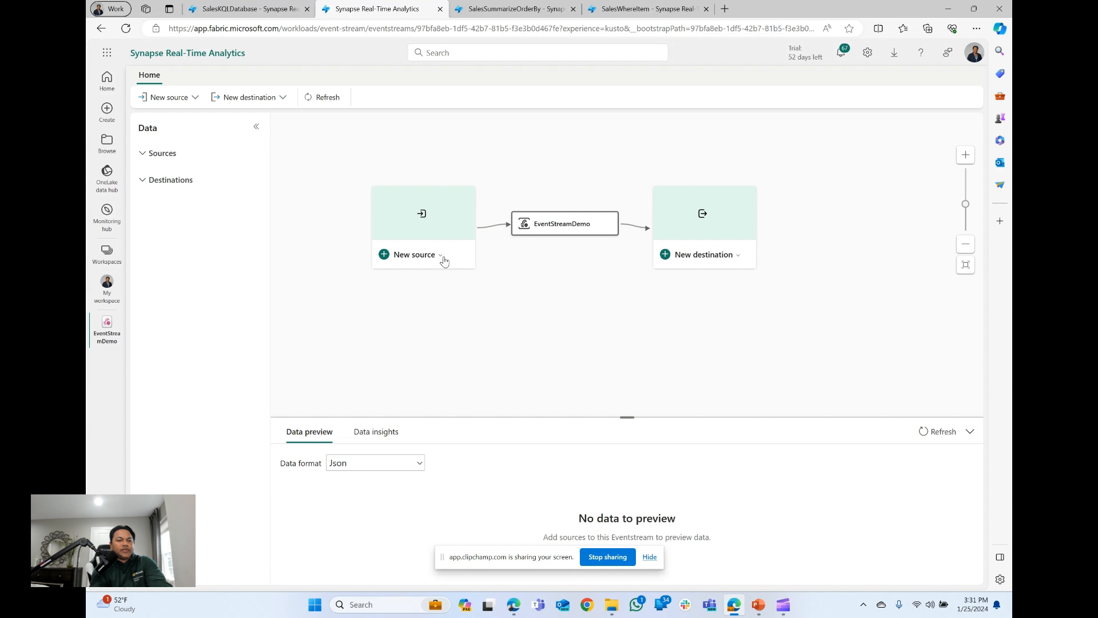
Look at the source types and destination types available for the EventStreamDemo eventstream without adding any
{"action": "left_click", "coordinate": [444, 261]}
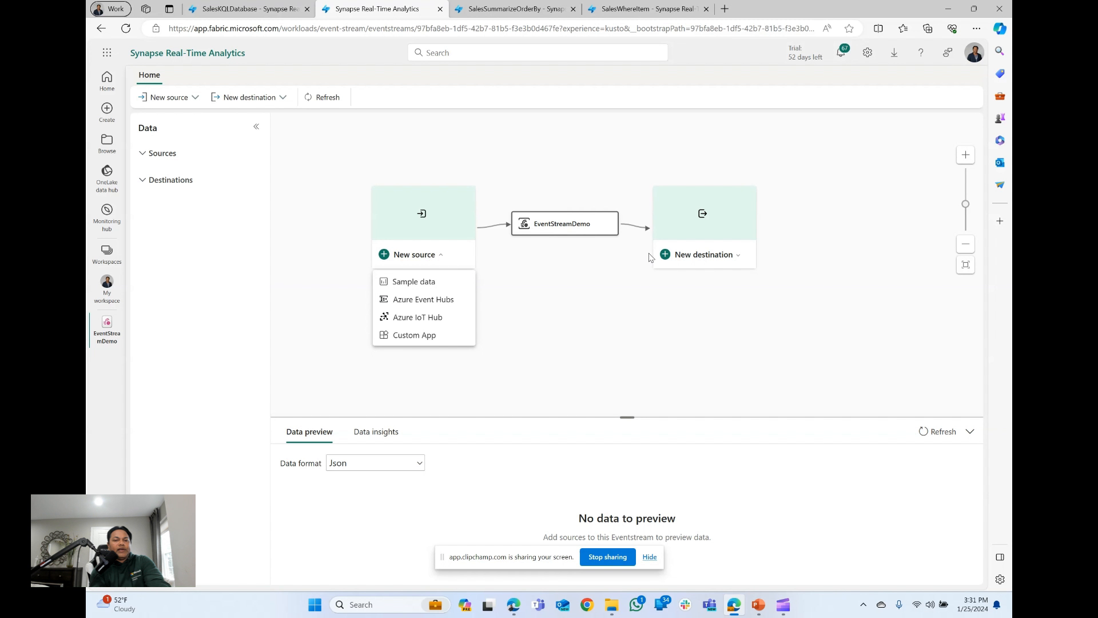
{"action": "left_click", "coordinate": [724, 261]}
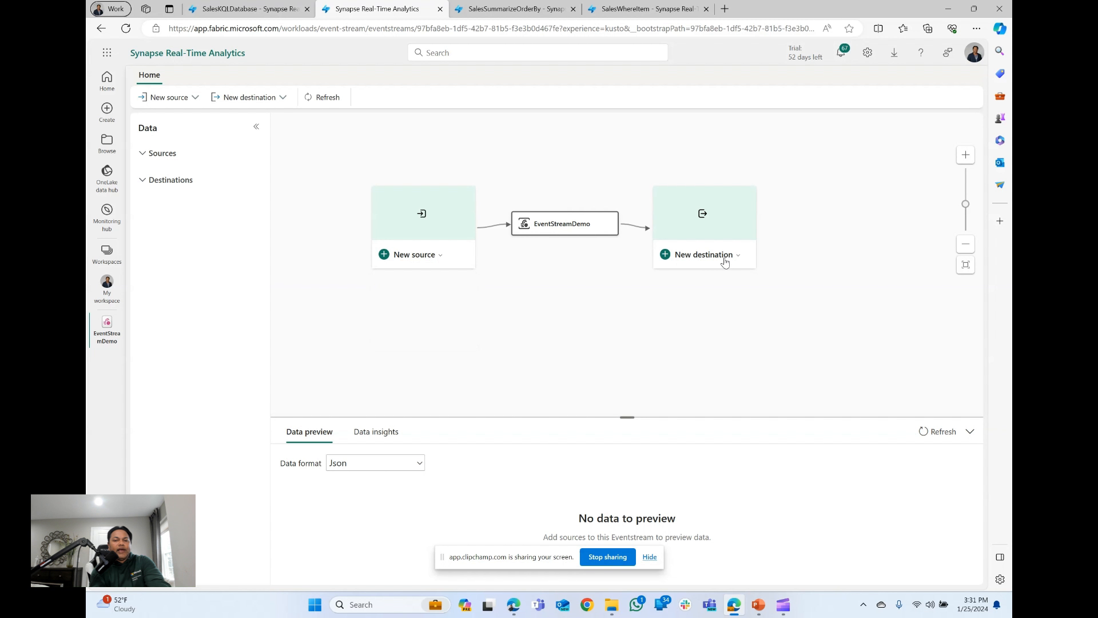
{"action": "left_click", "coordinate": [725, 262]}
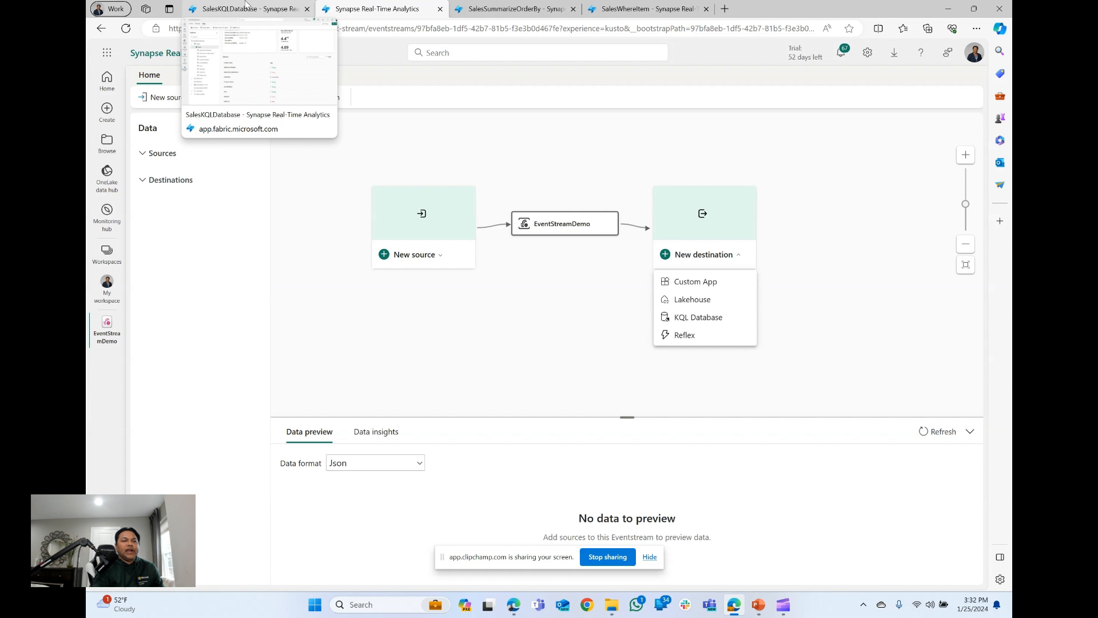
Glance at the Sales table schema in SalesKQLDatabase and return from the eventstream to the Synapse Real-Time Analytics home
{"action": "left_click", "coordinate": [246, 4]}
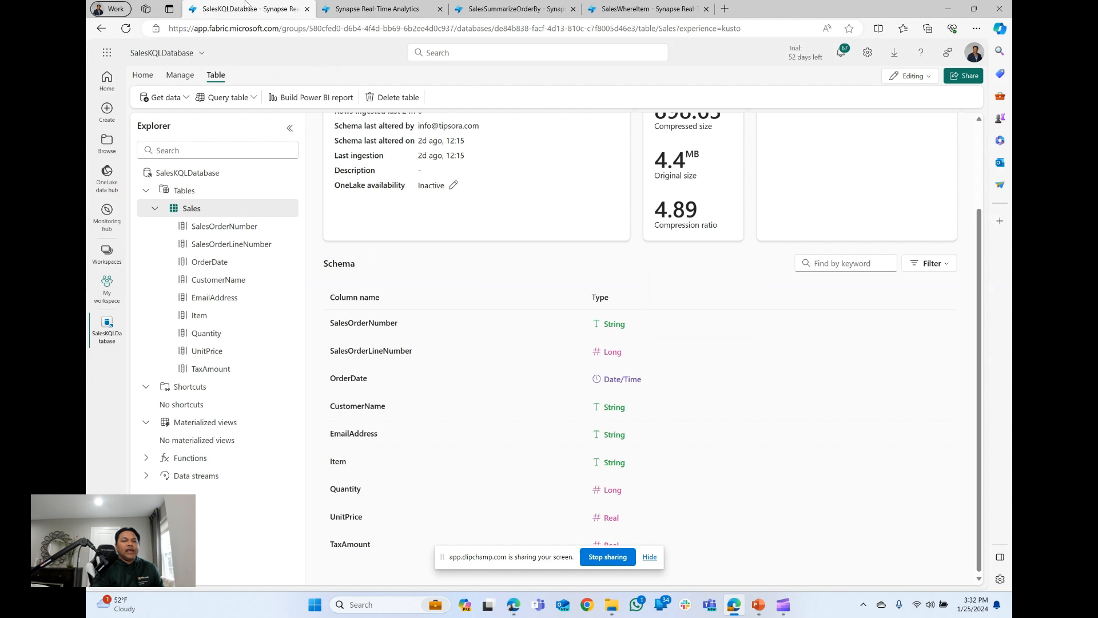
{"action": "left_click", "coordinate": [382, 3]}
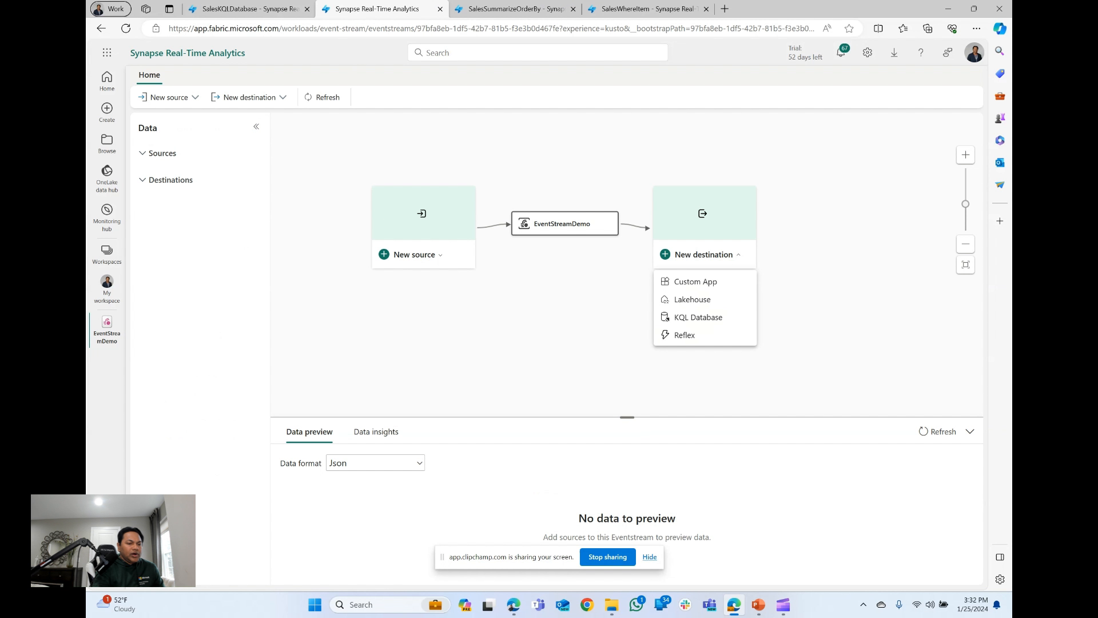
{"action": "left_click", "coordinate": [107, 574]}
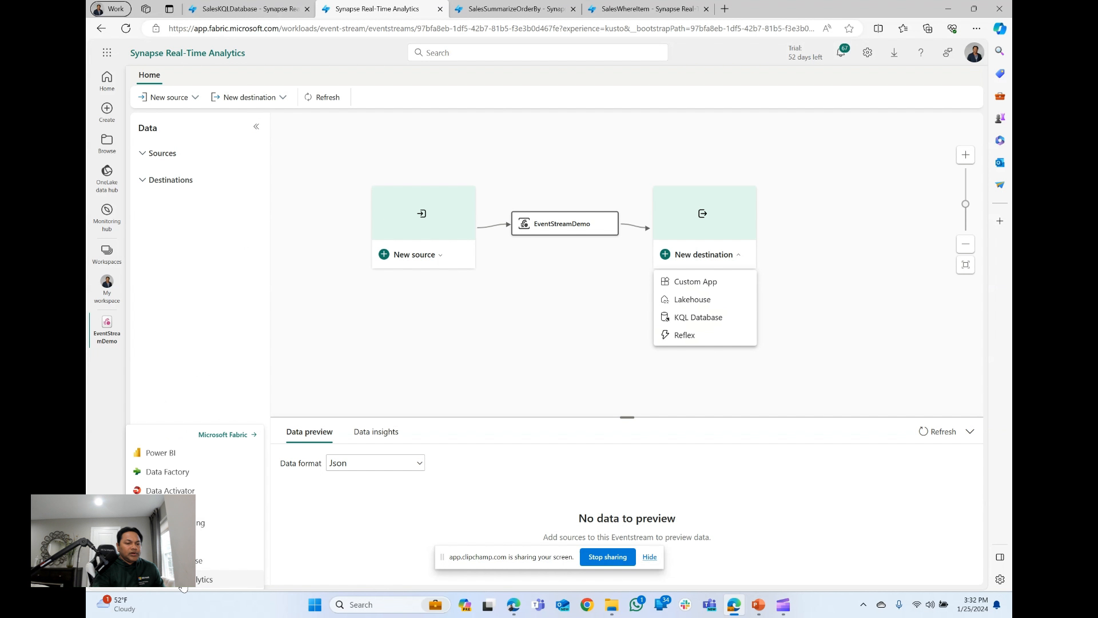
{"action": "left_click", "coordinate": [183, 586]}
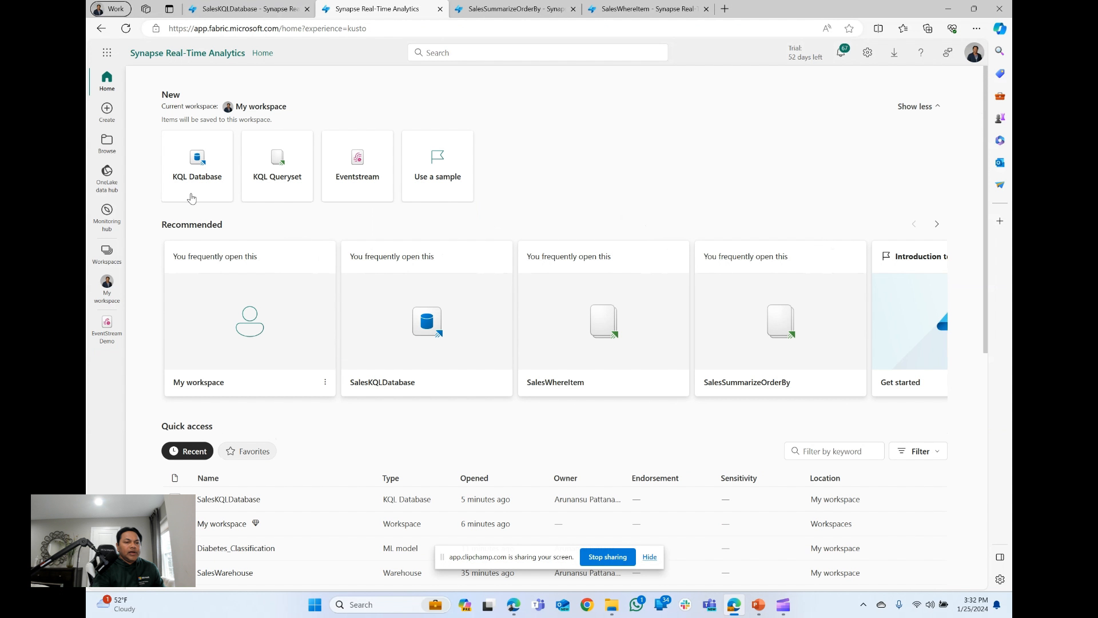
Create a KQL database named NewKQLDB with the default new database type in My workspace
{"action": "left_click", "coordinate": [192, 178]}
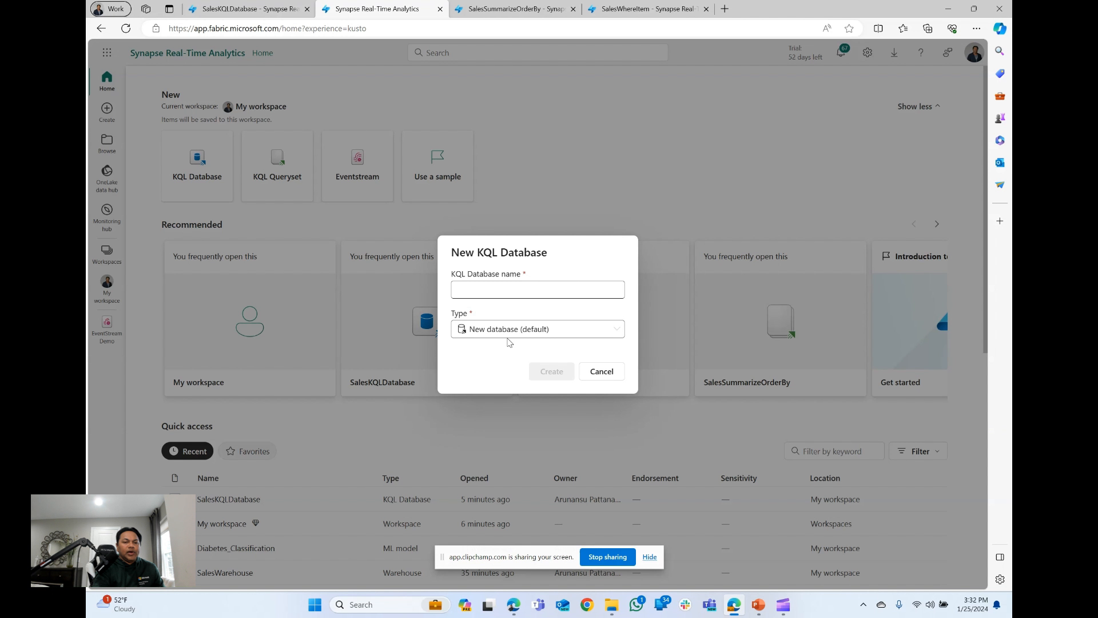
{"action": "left_click", "coordinate": [492, 290]}
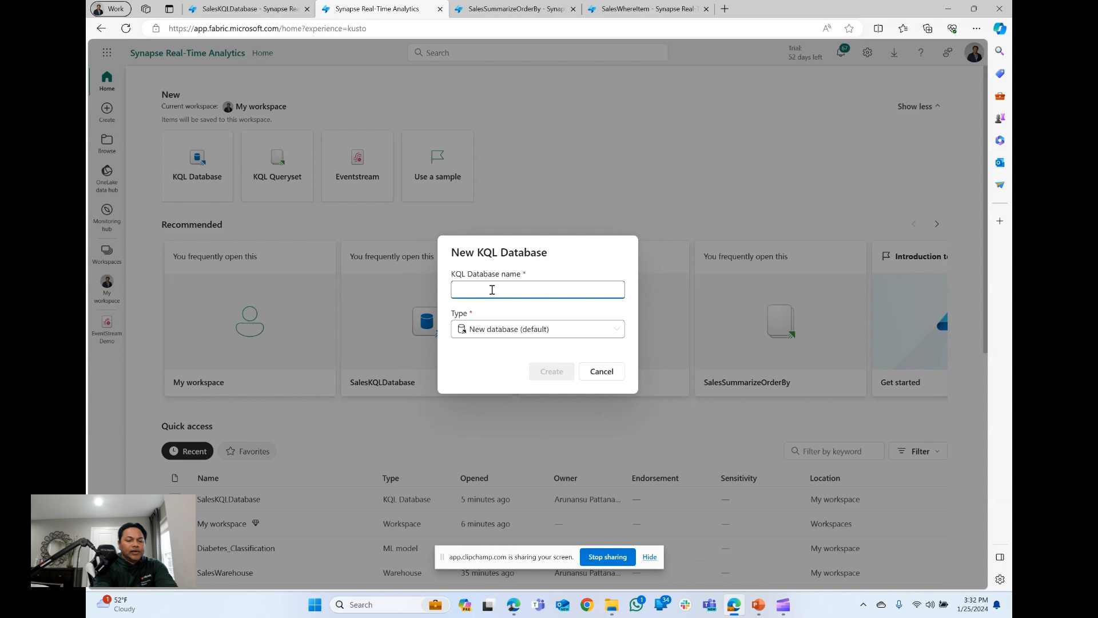
{"action": "type", "text": "New"}
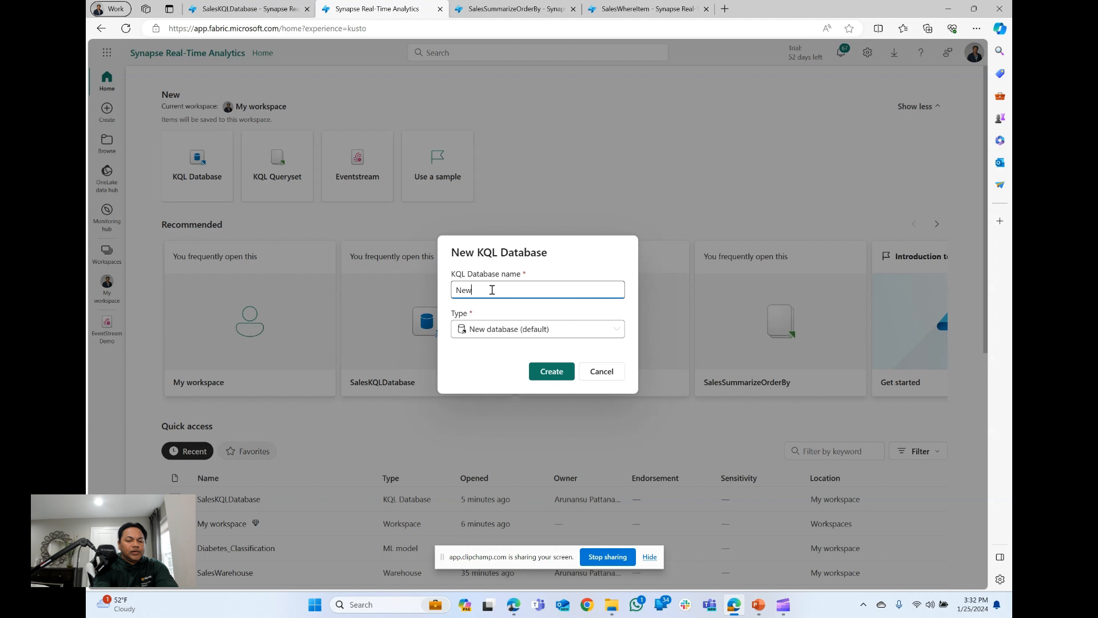
{"action": "type", "text": "KQLDB"}
{"action": "left_click", "coordinate": [557, 373]}
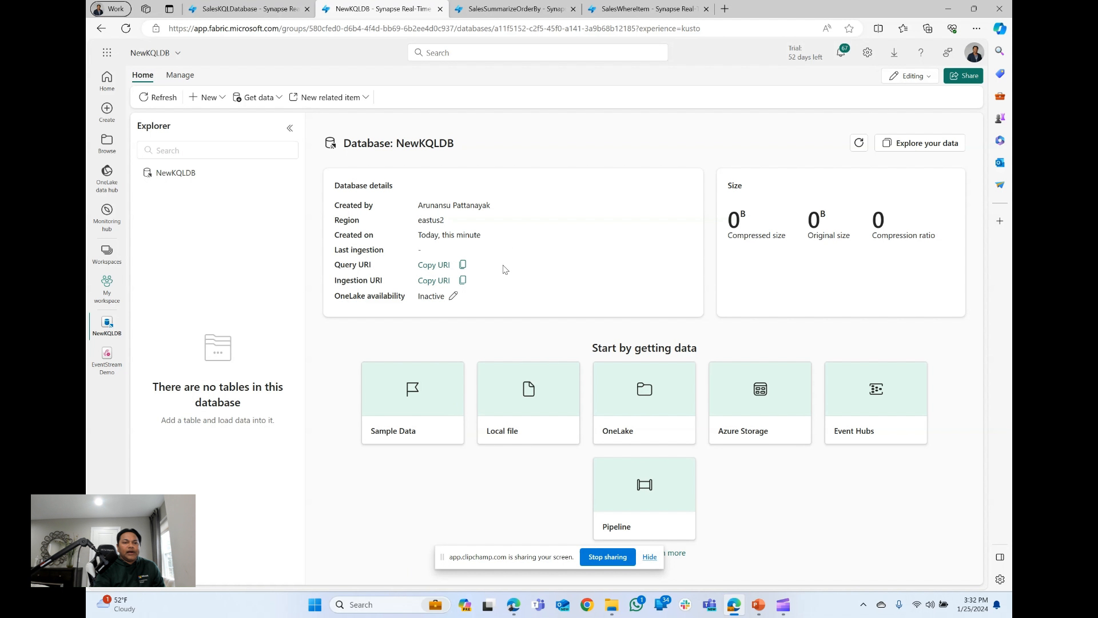
Look over the Sales table details and the shortcuts folder in SalesKQLDatabase
{"action": "left_click", "coordinate": [252, 7]}
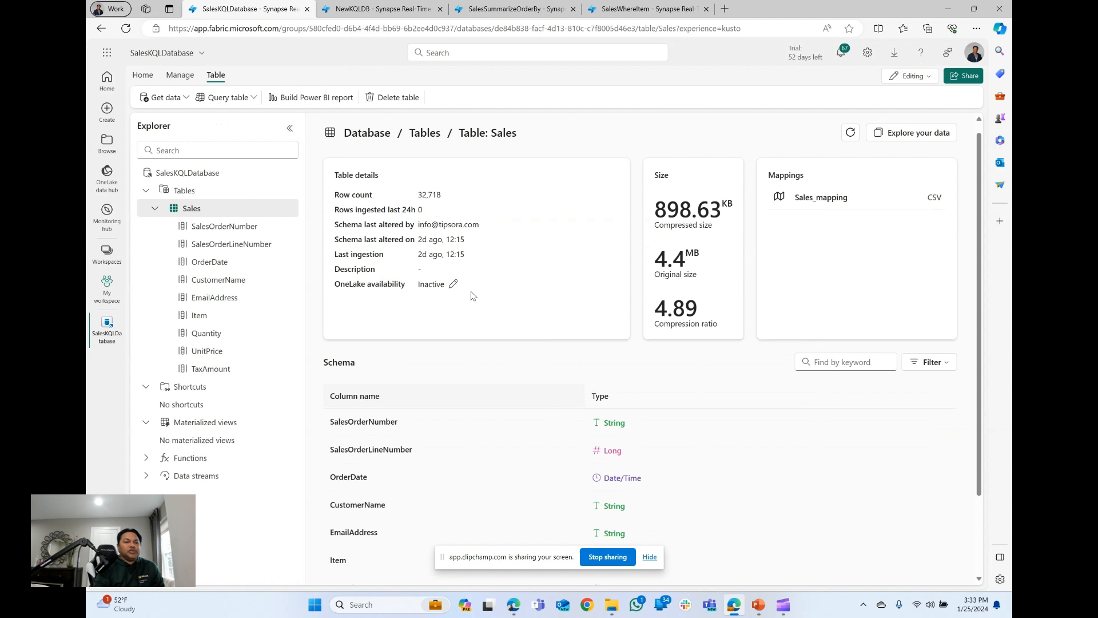
{"action": "scroll", "coordinate": [473, 295], "scroll_direction": "up", "scroll_amount": 1}
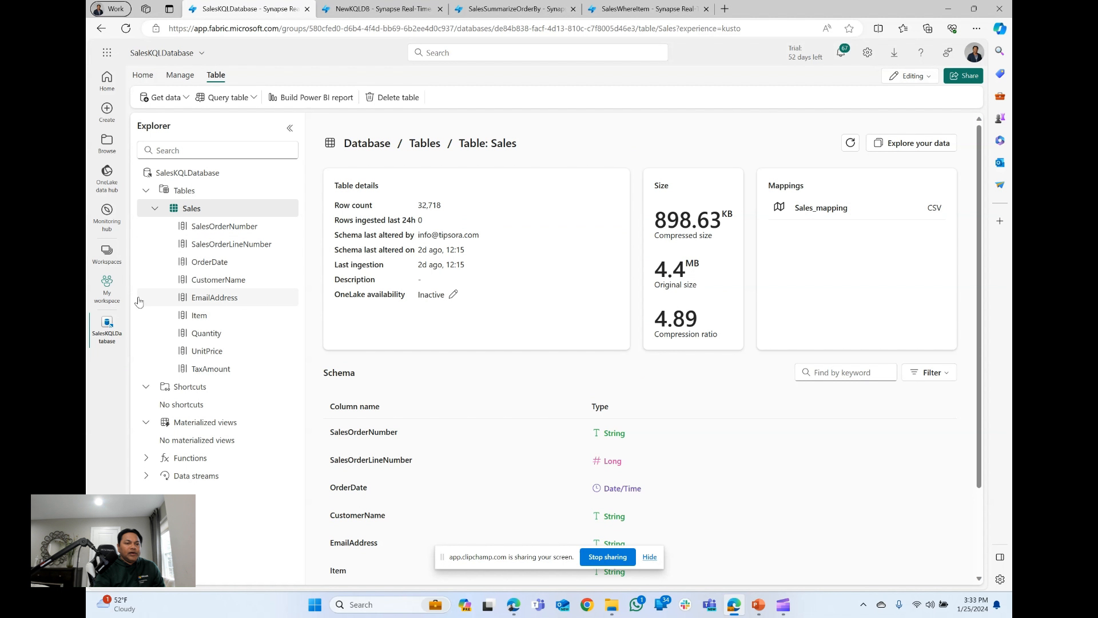
{"action": "left_click", "coordinate": [185, 211]}
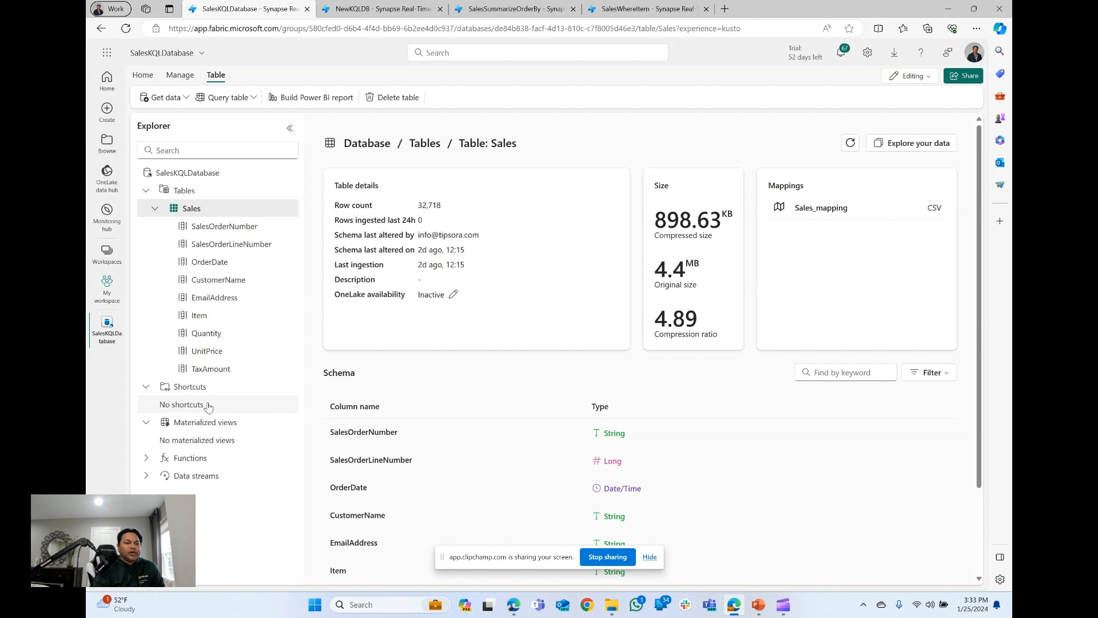
{"action": "left_click", "coordinate": [146, 387]}
{"action": "left_click", "coordinate": [184, 387]}
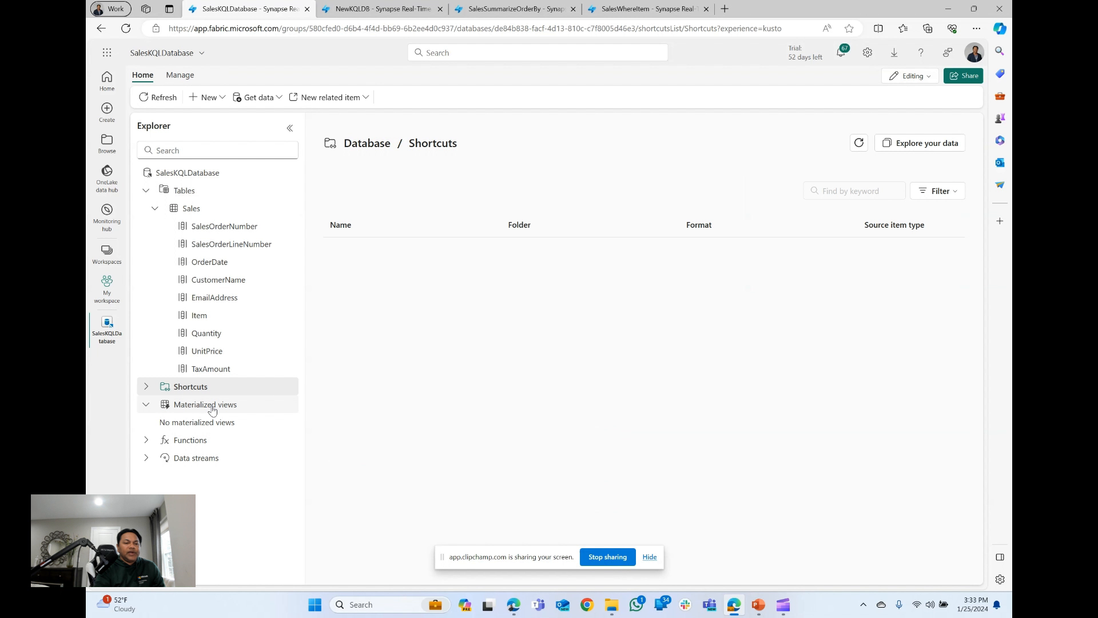
Query the Sales table for any 100 records and examine the generated KQL take query with its results
{"action": "right_click", "coordinate": [197, 210]}
{"action": "mouse_move", "coordinate": [226, 228]}
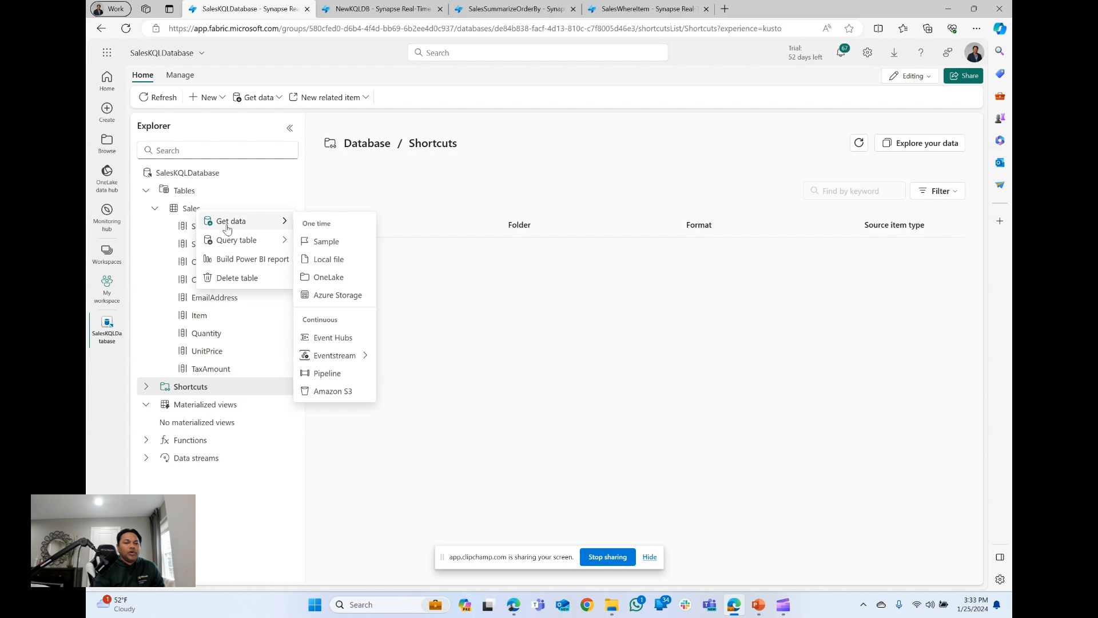
{"action": "left_click", "coordinate": [326, 245]}
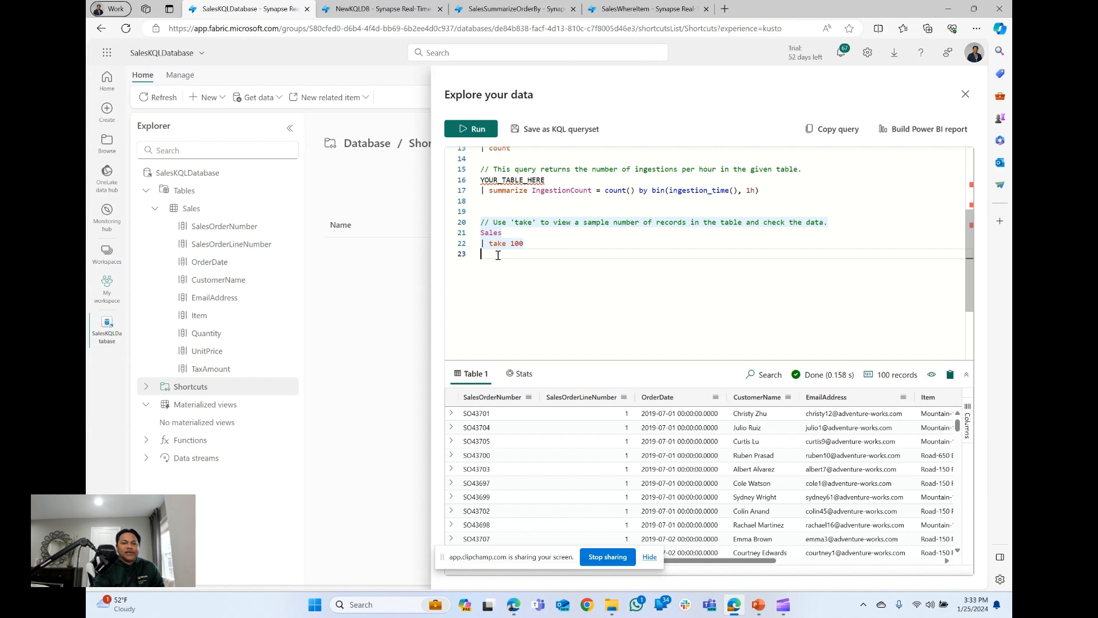
{"action": "double_click", "coordinate": [491, 233]}
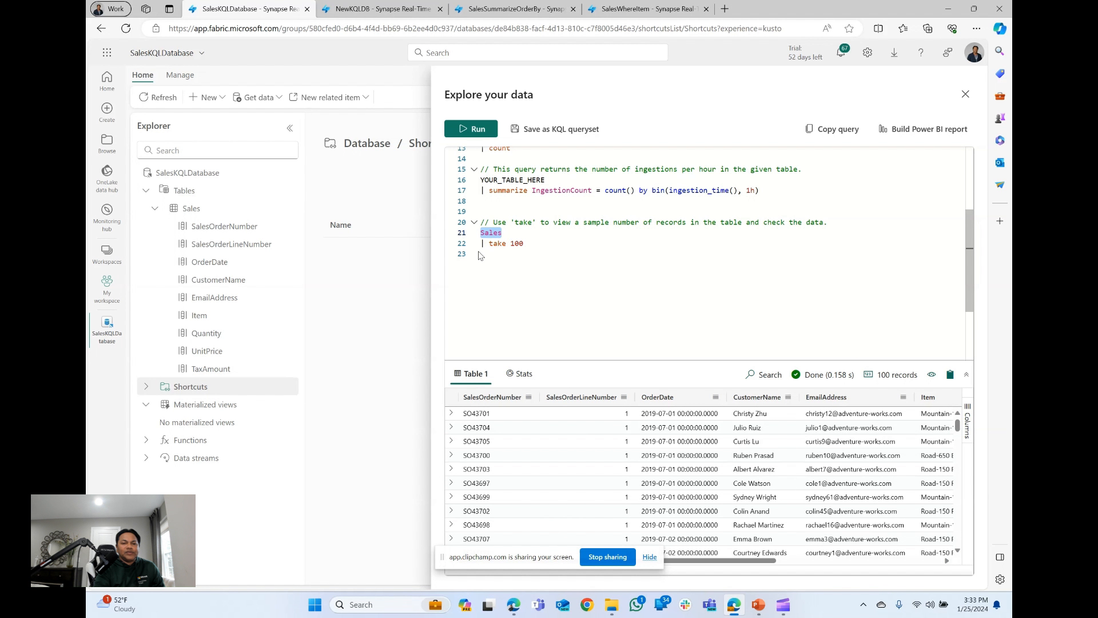
{"action": "left_click", "coordinate": [537, 244]}
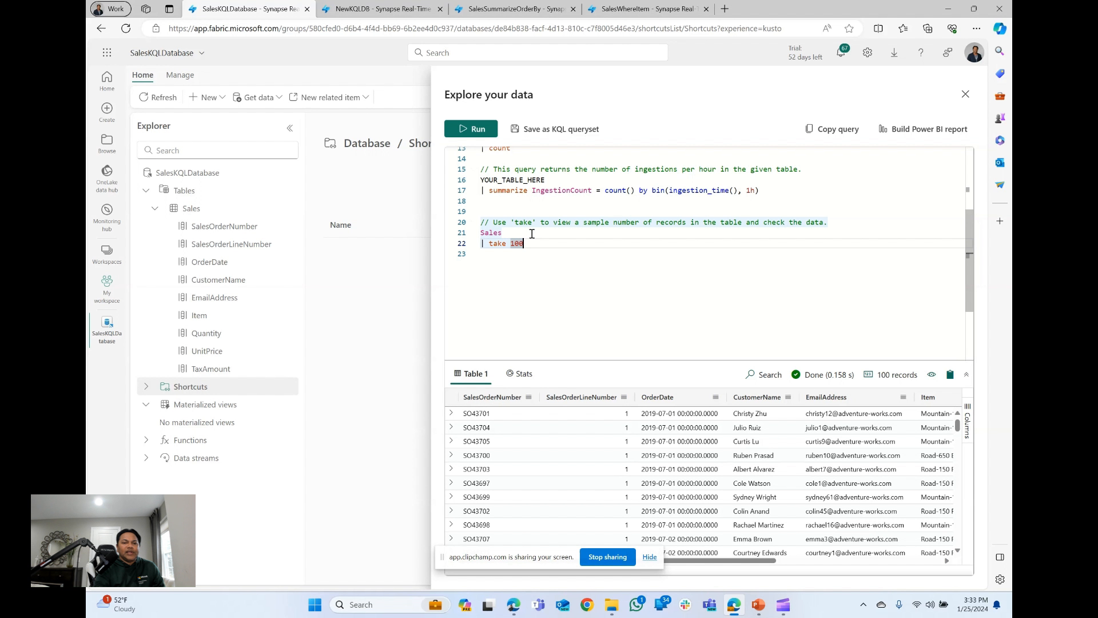
{"action": "double_click", "coordinate": [489, 232]}
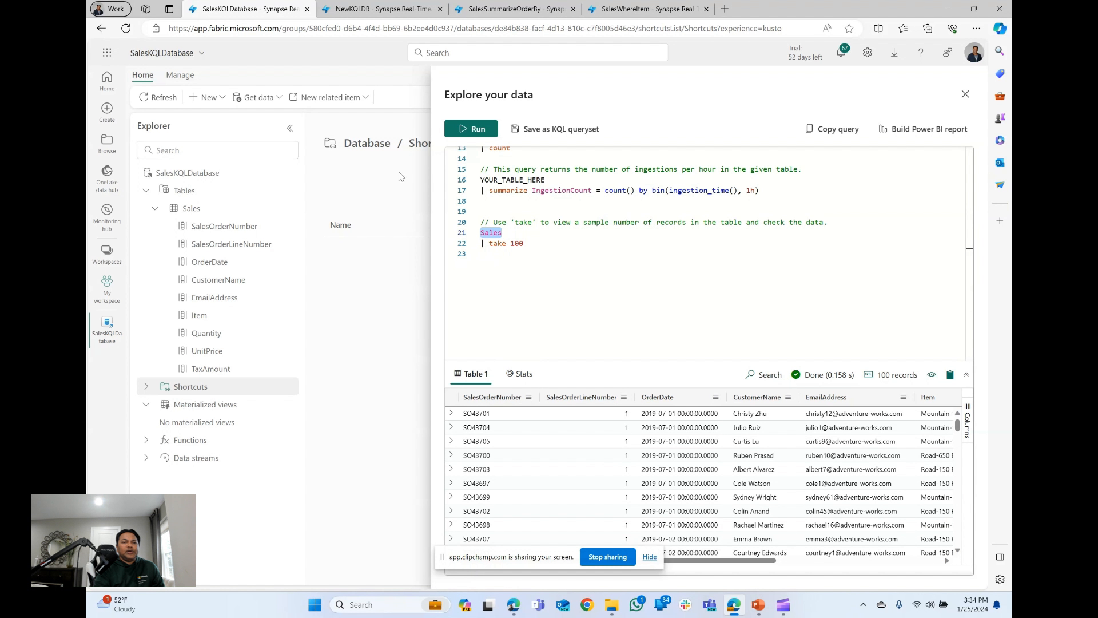
Review the KQL queries in the SalesSummarizeOrderBy and SalesWhereItem querysets
{"action": "left_click", "coordinate": [506, 8]}
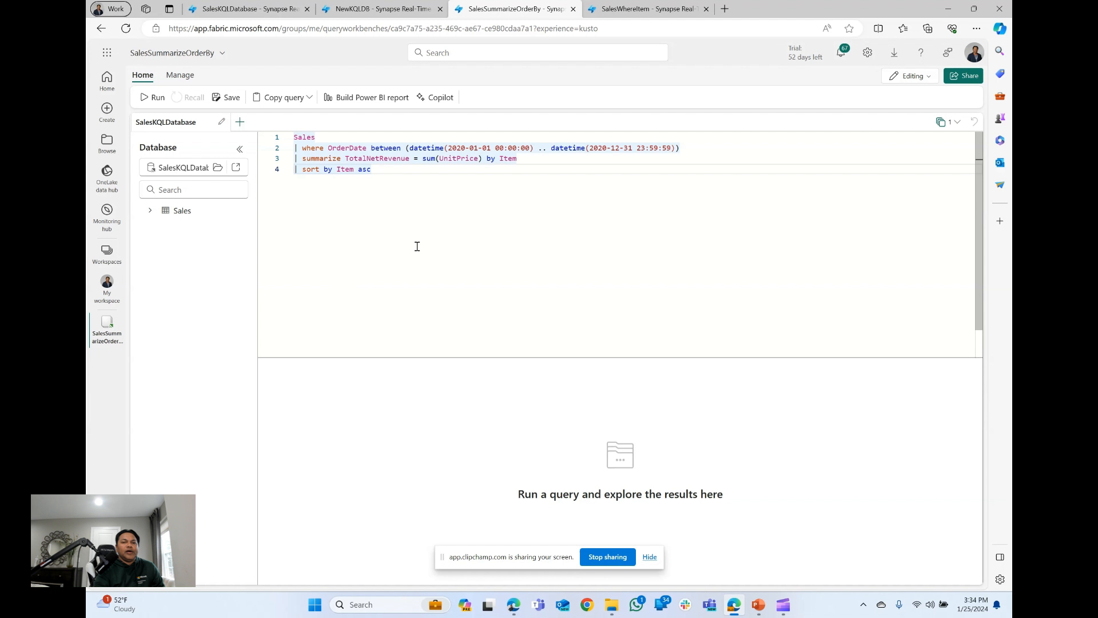
{"action": "key", "text": "ctrl+Tab"}
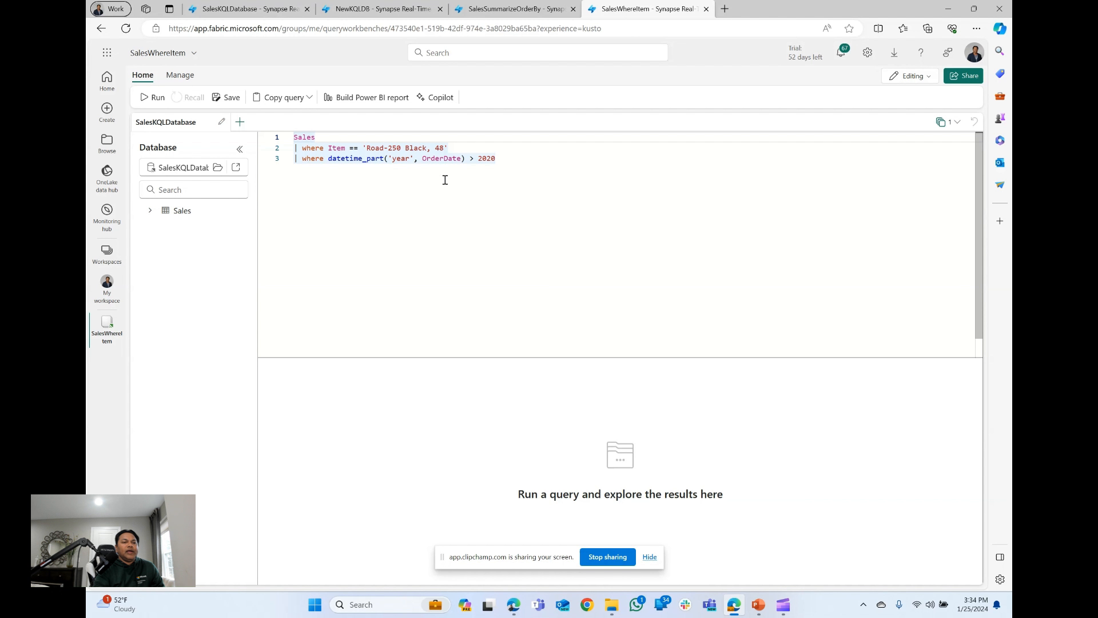
{"action": "key", "text": "shift+Return"}
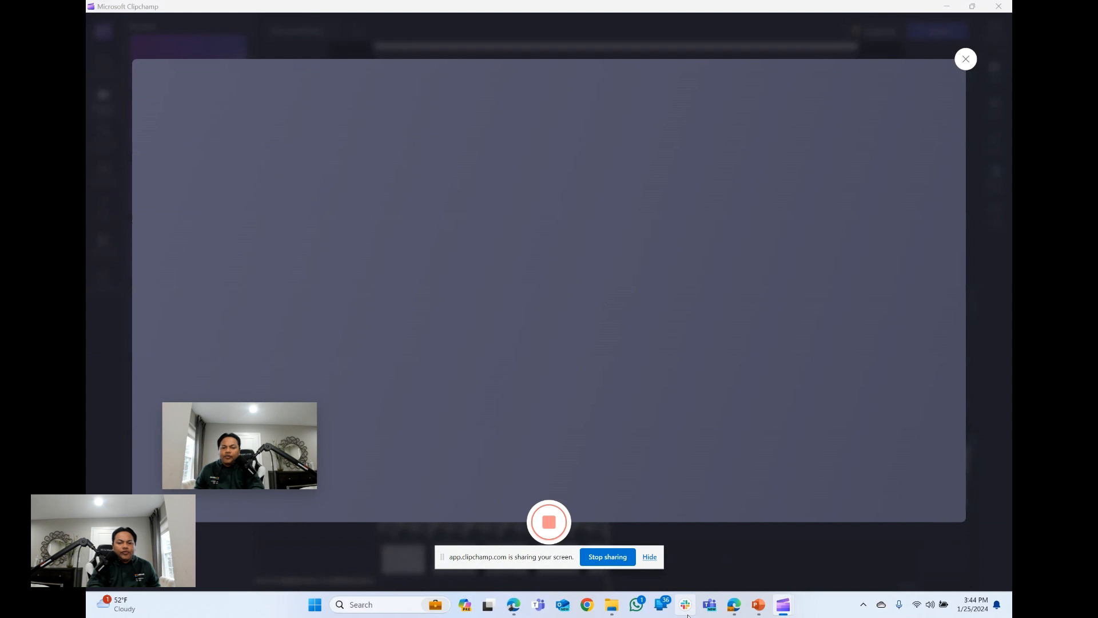
Switch to the Data Activator home in Edge and create a new Reflex (Preview) item in My workspace
{"action": "left_click", "coordinate": [735, 606]}
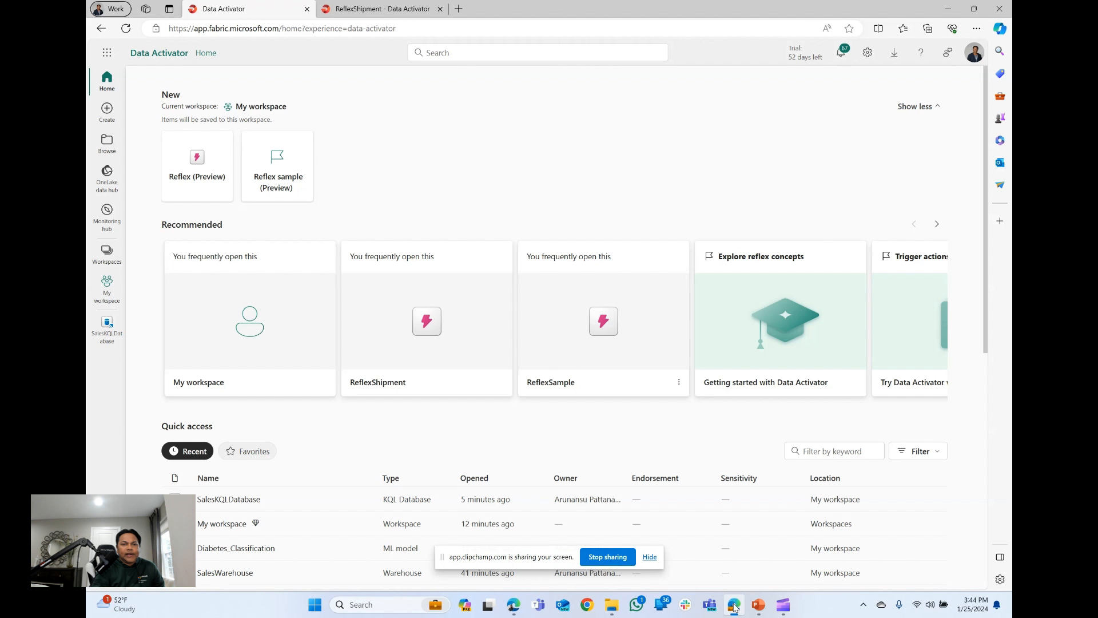
{"action": "left_click", "coordinate": [108, 576]}
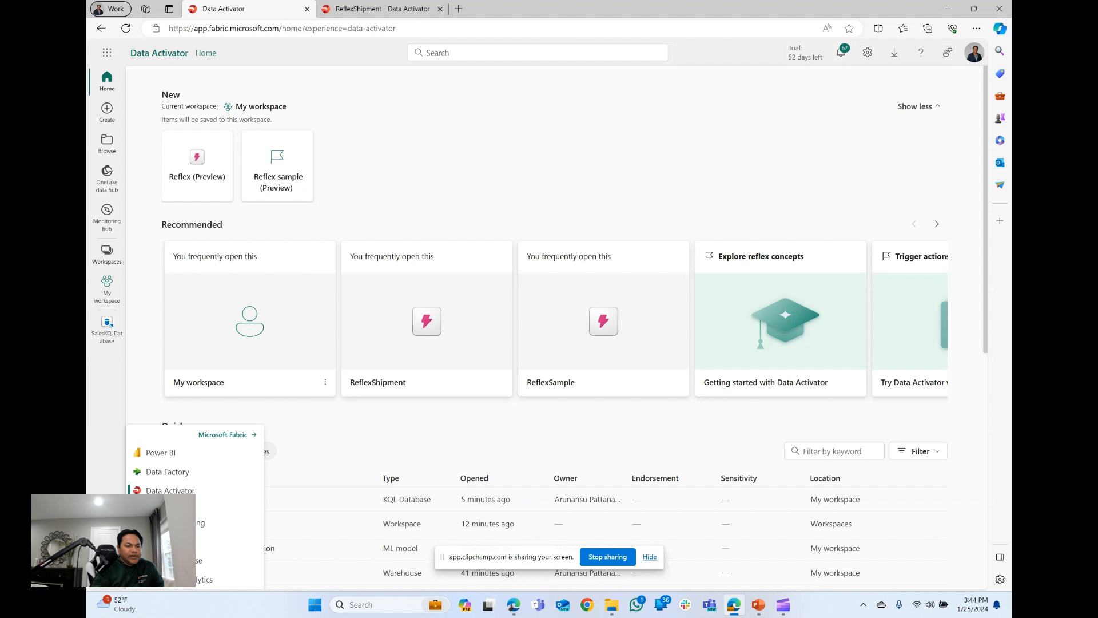
{"action": "left_click", "coordinate": [108, 576]}
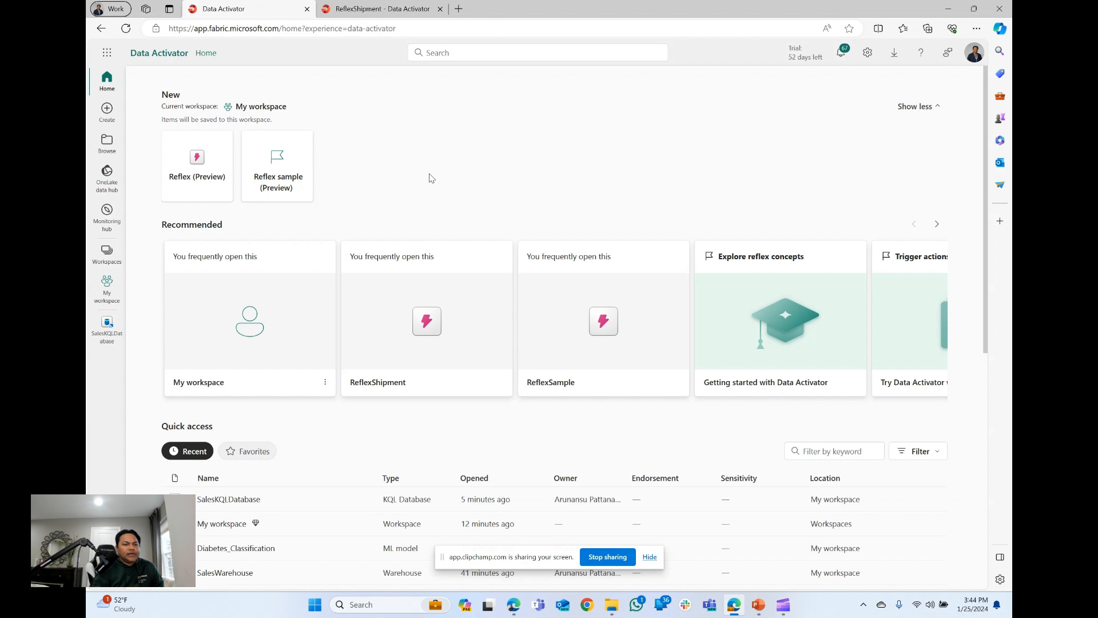
{"action": "left_click", "coordinate": [199, 186]}
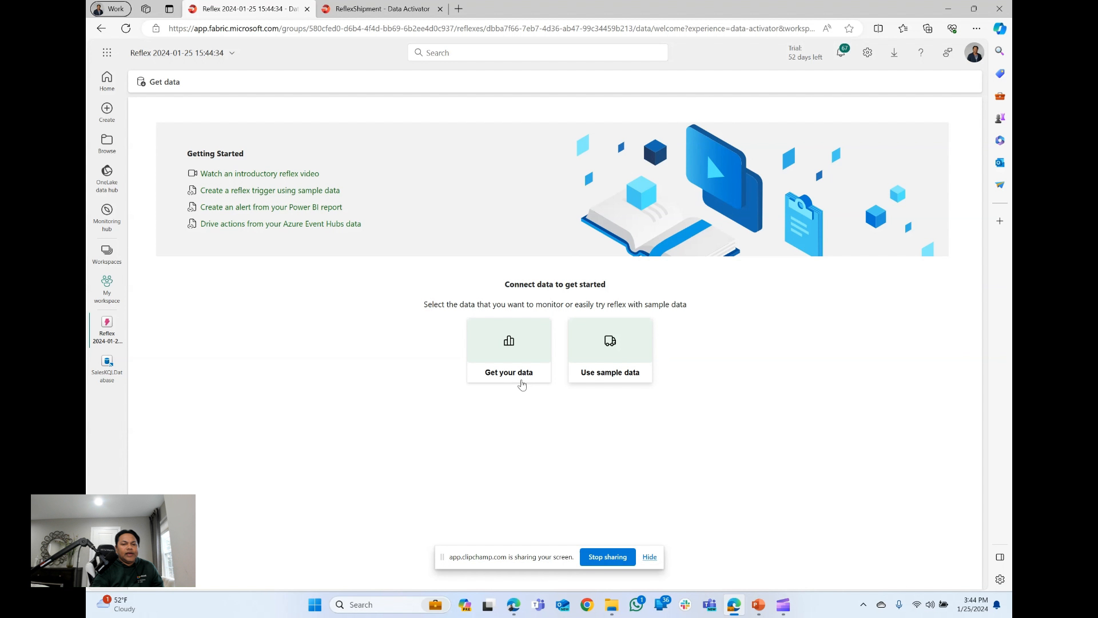
Look at the new reflex's Simulator and Power BI data source options without connecting either
{"action": "left_click", "coordinate": [519, 380]}
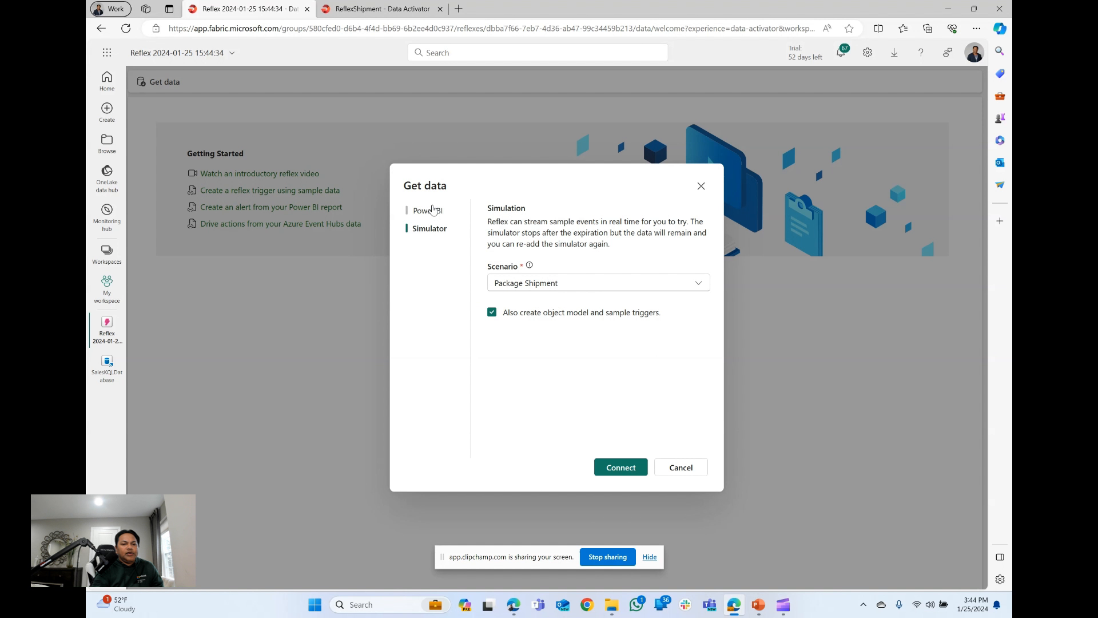
{"action": "left_click", "coordinate": [433, 211]}
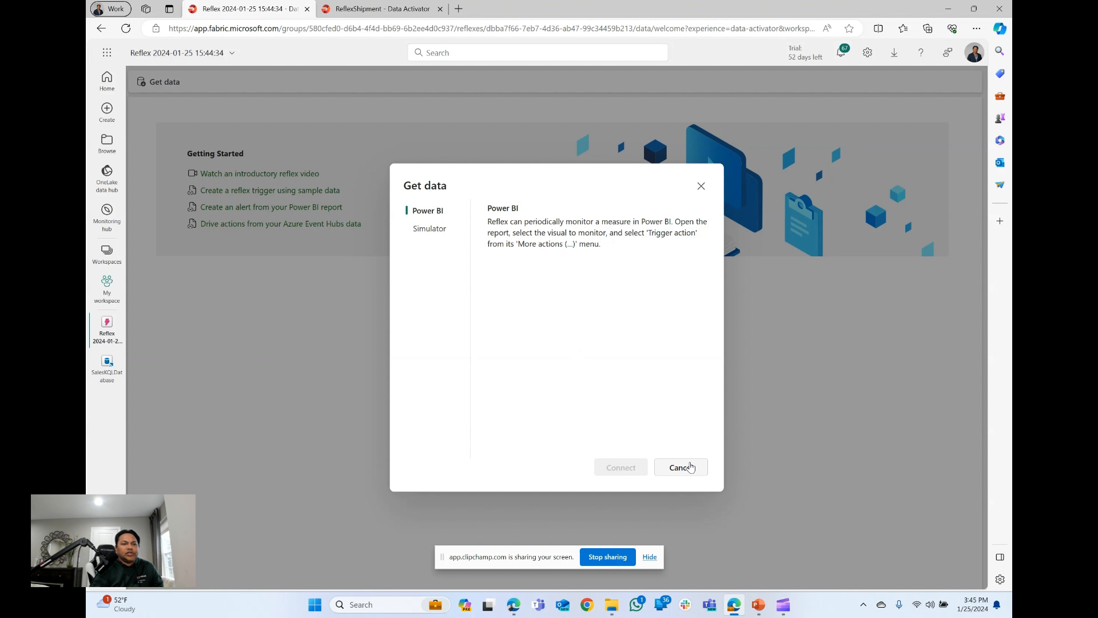
{"action": "left_click", "coordinate": [691, 467]}
Examine the ReflexShipment reflex's event data and its designed objects, including the triggers, properties and events of Package and PackageObject
{"action": "left_click", "coordinate": [379, 8]}
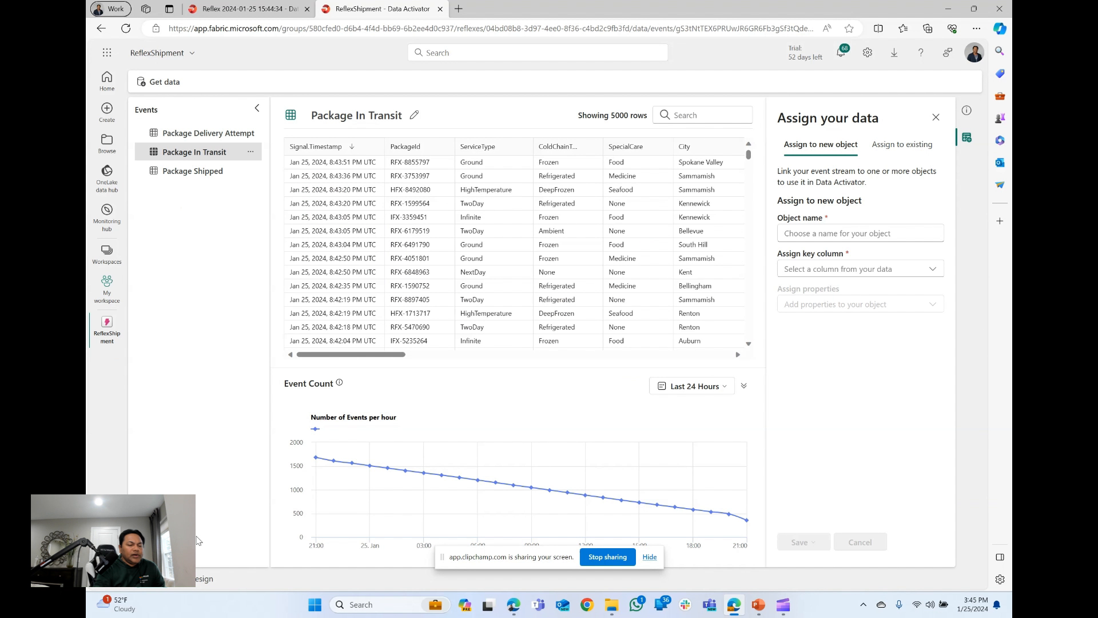
{"action": "left_click", "coordinate": [257, 108]}
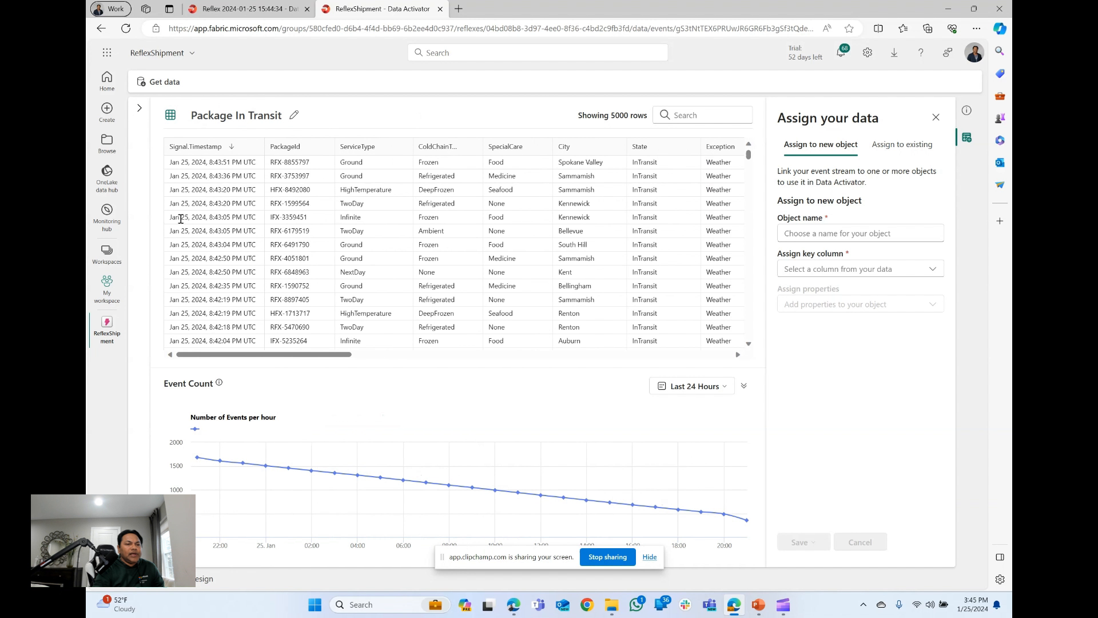
{"action": "left_click", "coordinate": [139, 108]}
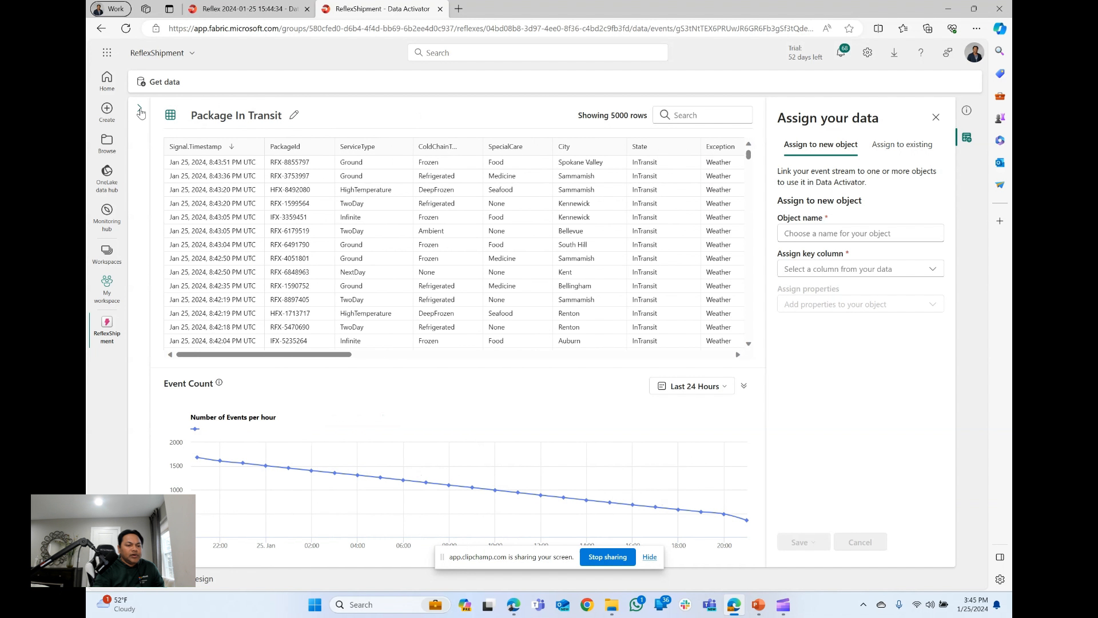
{"action": "left_click", "coordinate": [201, 580]}
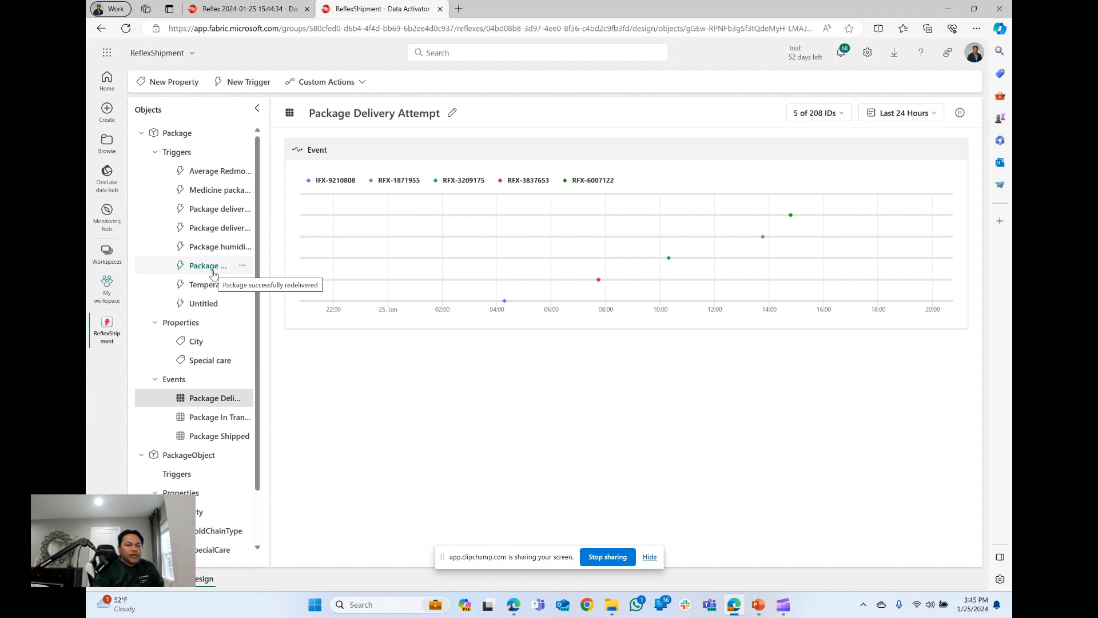
{"action": "scroll", "coordinate": [211, 515], "scroll_direction": "down", "scroll_amount": 1}
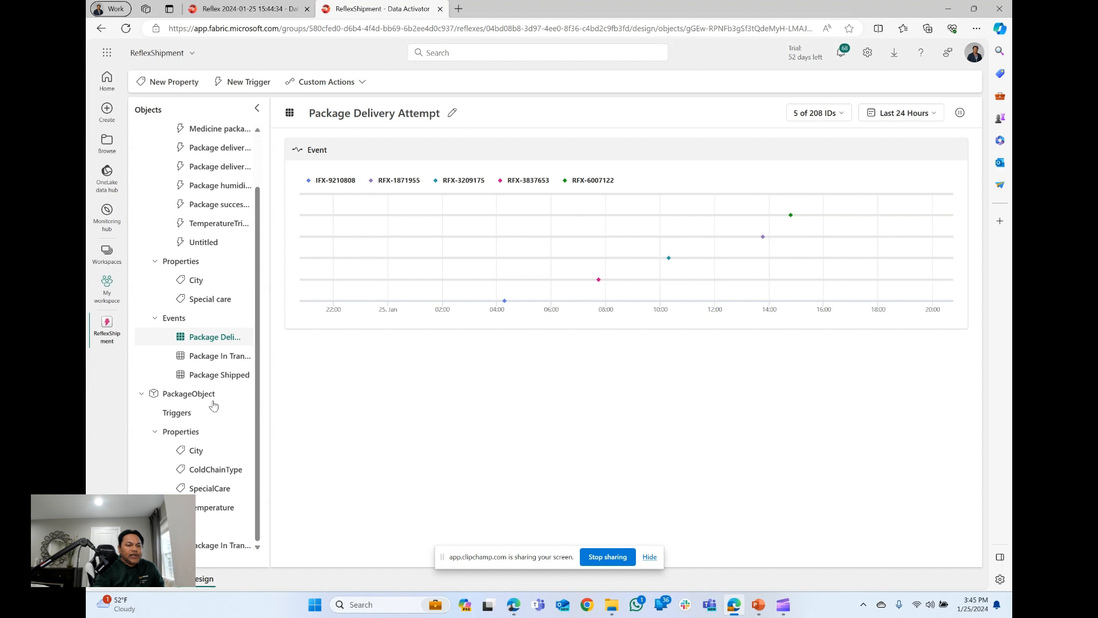
{"action": "left_click", "coordinate": [208, 549]}
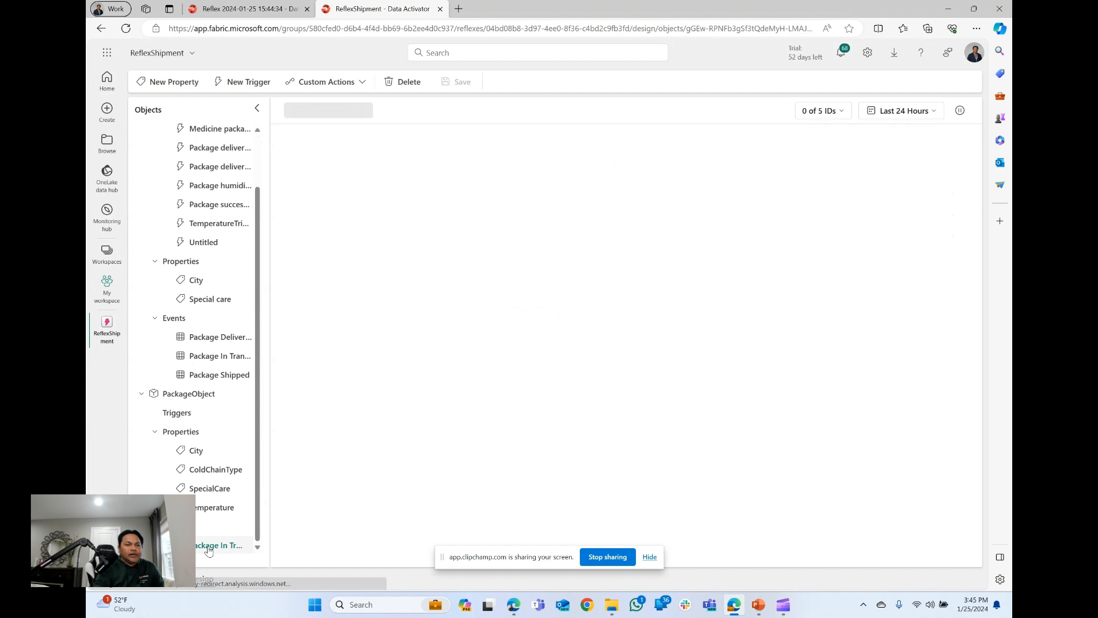
{"action": "left_click", "coordinate": [152, 579]}
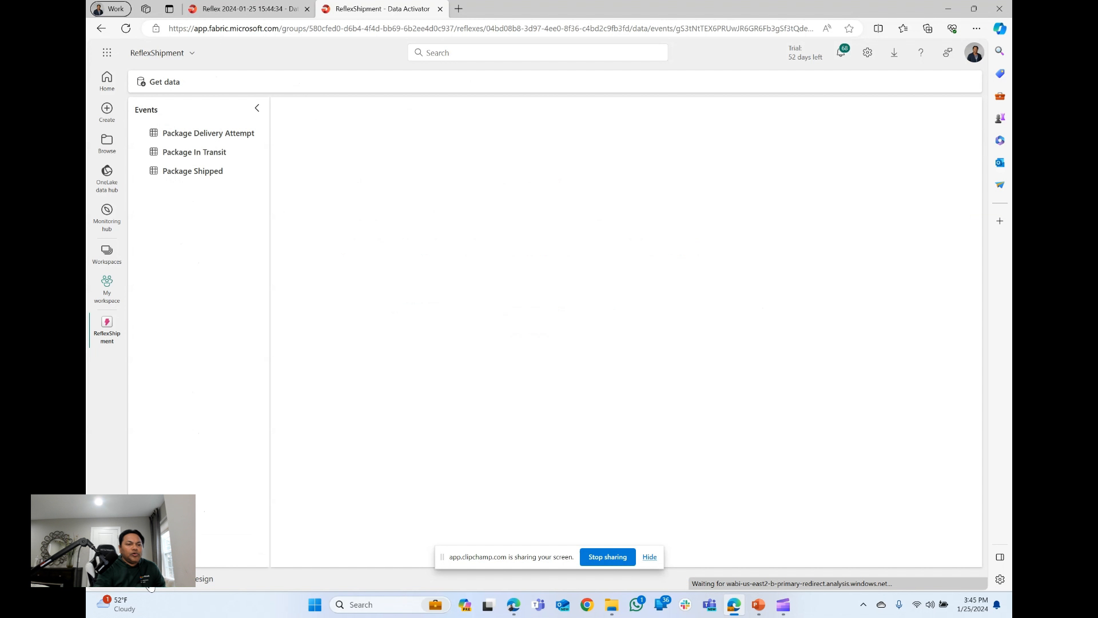
Assign the Package In Transit events to a new object named Random Pakages with PackageId as key column
{"action": "left_click", "coordinate": [181, 154]}
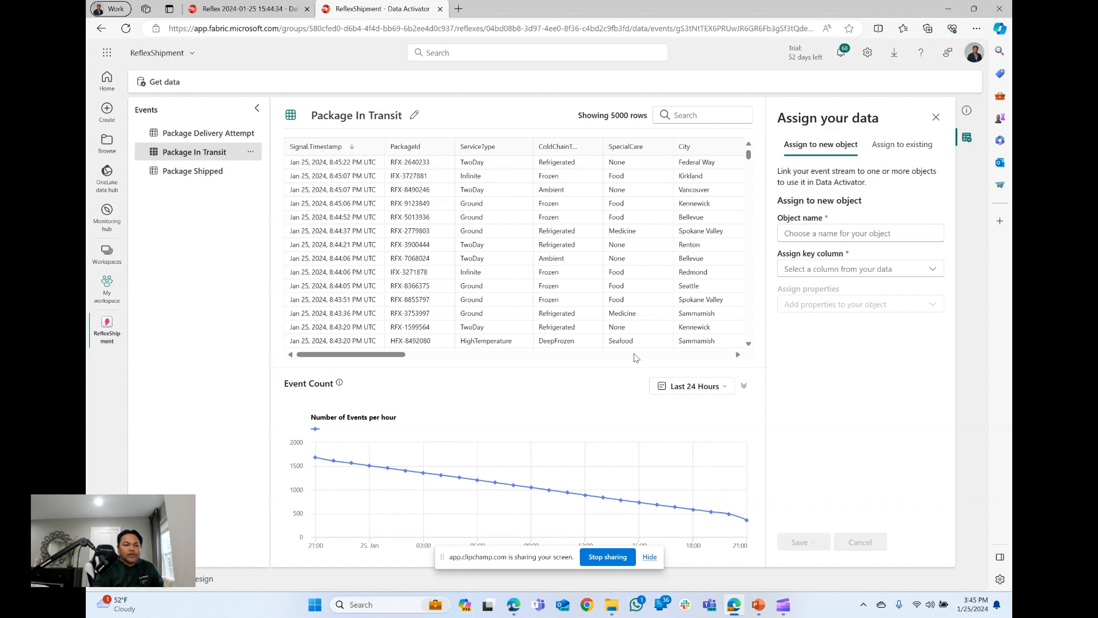
{"action": "left_click", "coordinate": [834, 233]}
{"action": "type", "text": "Random P"}
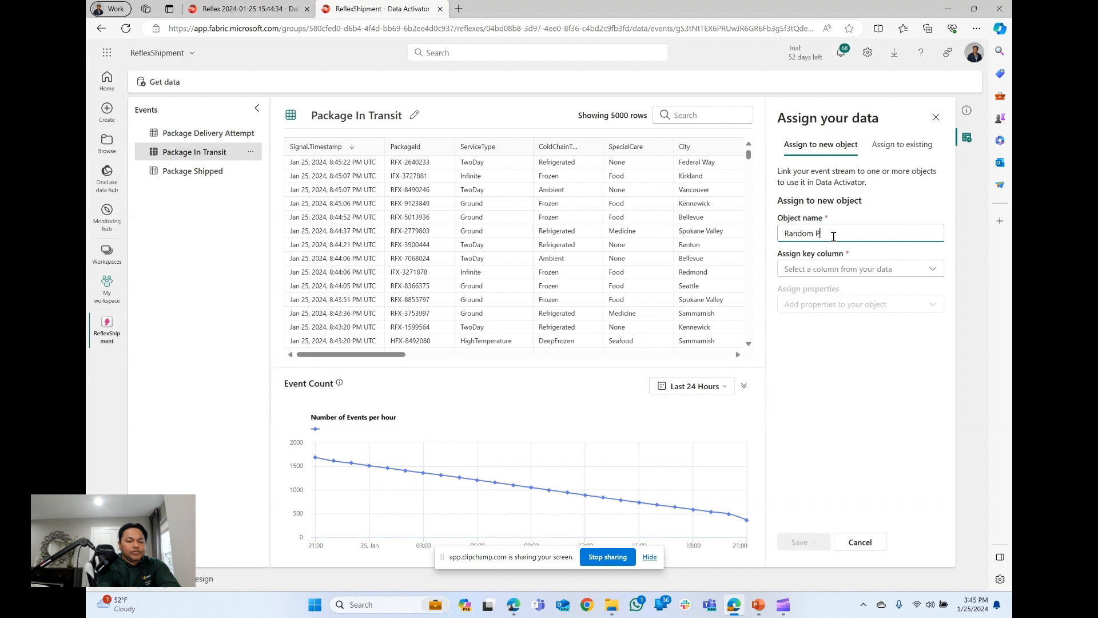
{"action": "type", "text": "akages"}
{"action": "left_click", "coordinate": [836, 269]}
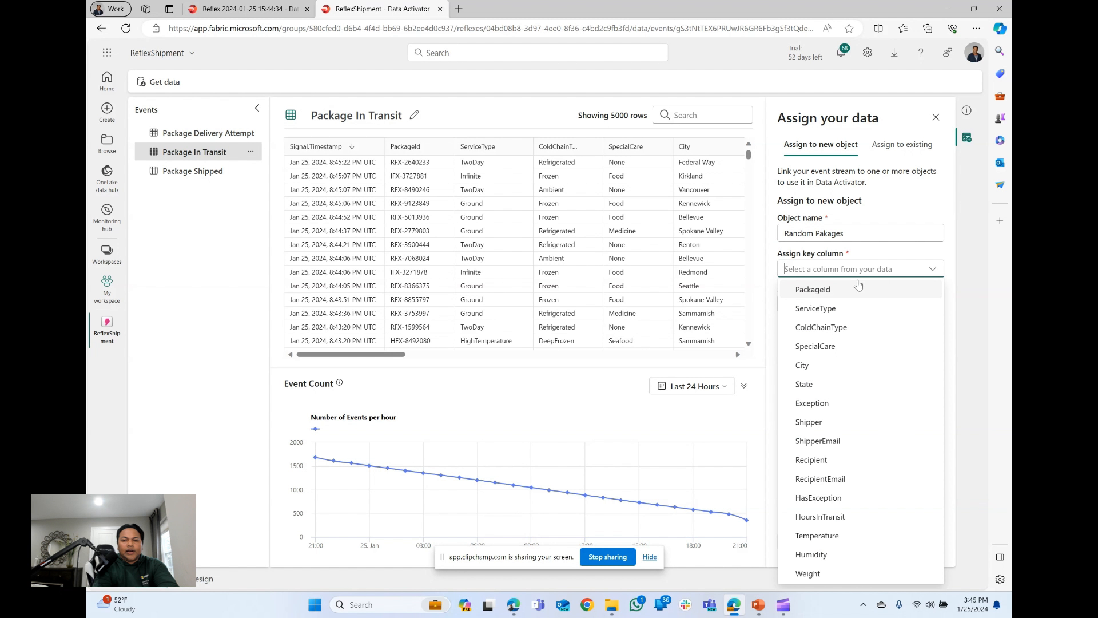
{"action": "left_click", "coordinate": [867, 292]}
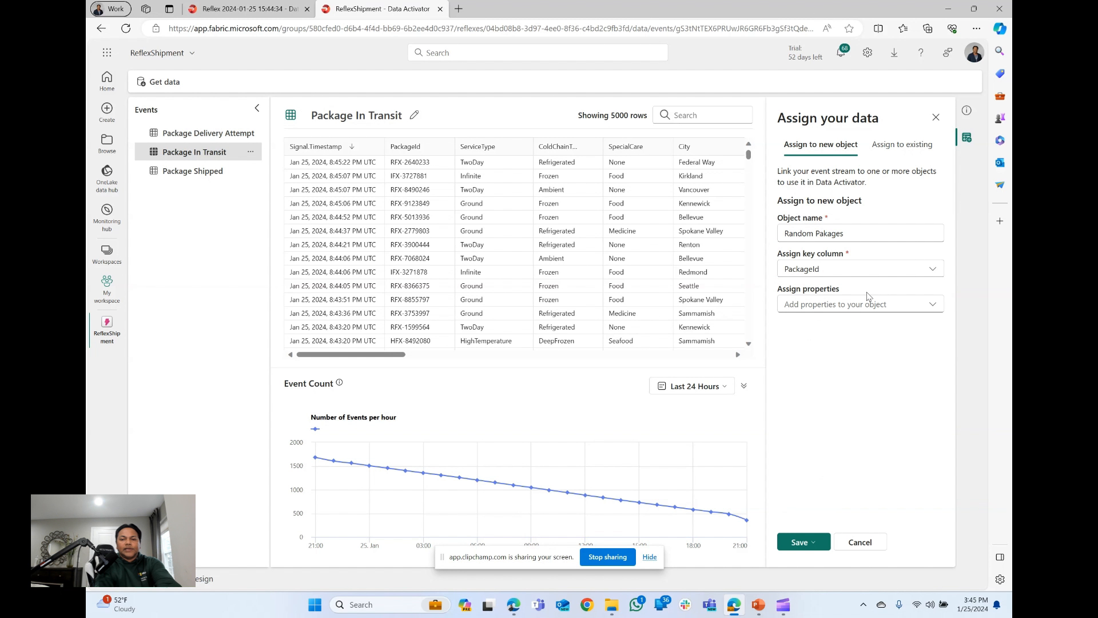
Assign the City, ColdChainType, SpecialCare and Temperature properties to the Random Pakages object, save it and go to design mode
{"action": "left_click", "coordinate": [934, 309]}
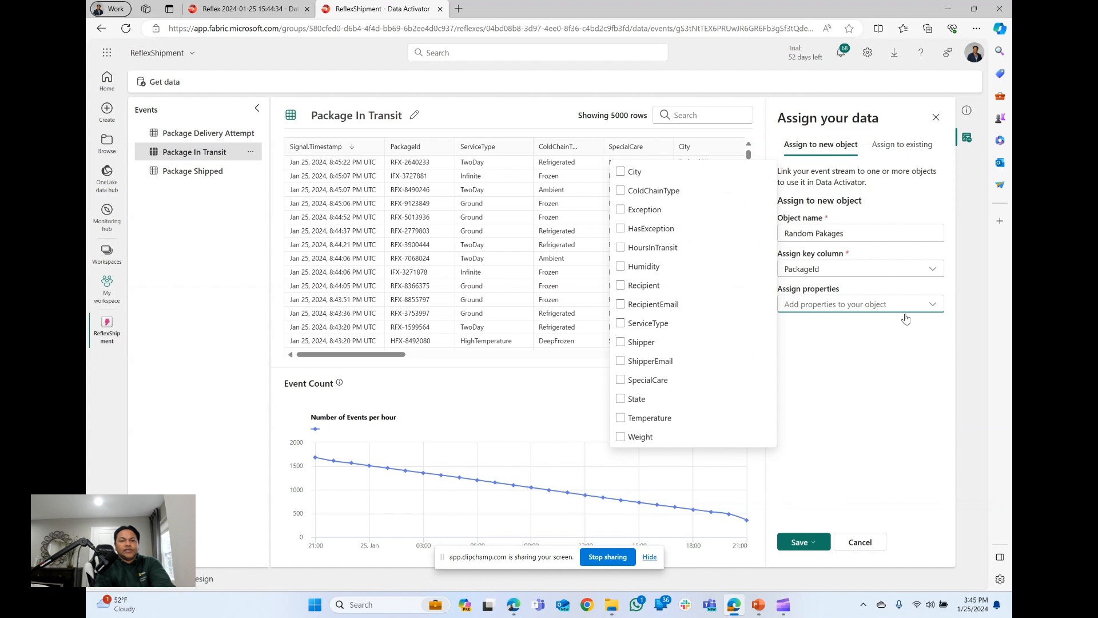
{"action": "left_click", "coordinate": [623, 173]}
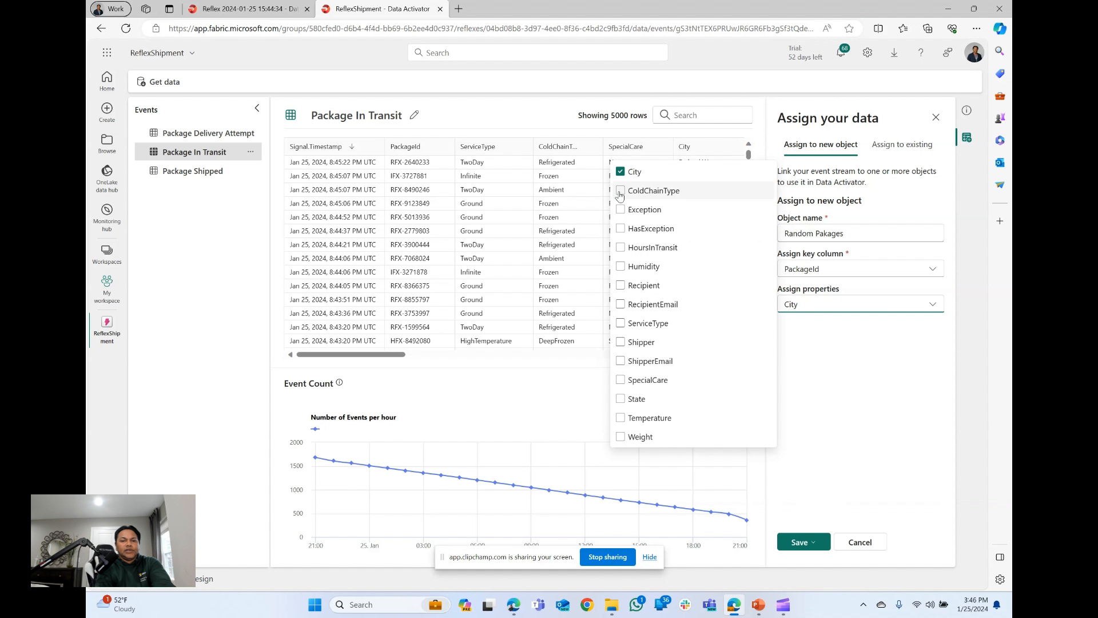
{"action": "left_click", "coordinate": [623, 191]}
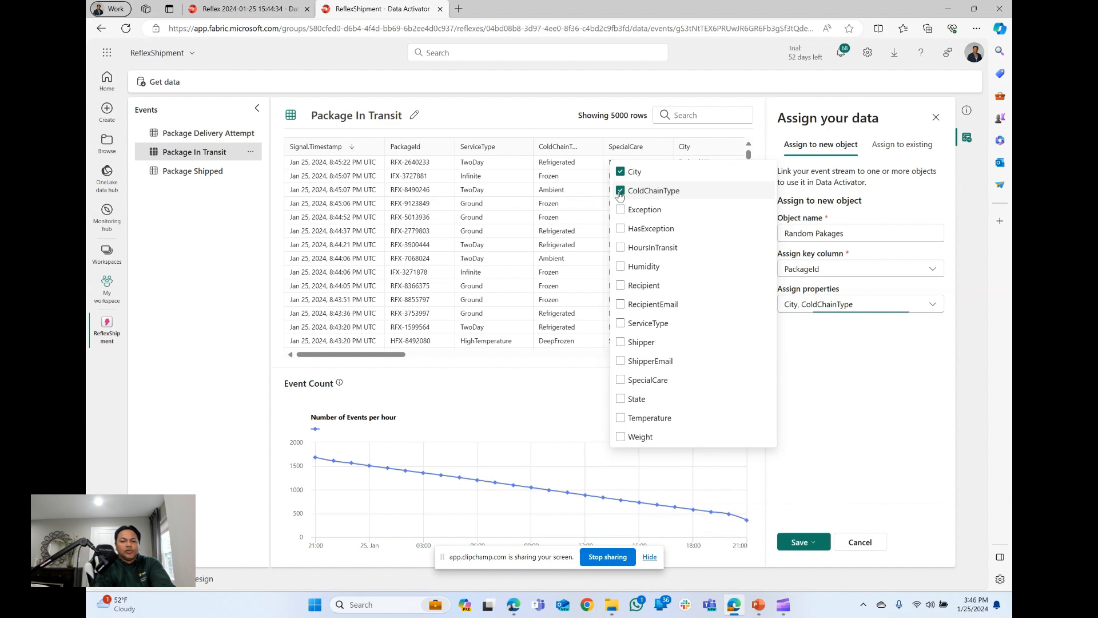
{"action": "left_click", "coordinate": [654, 423]}
{"action": "left_click", "coordinate": [651, 380]}
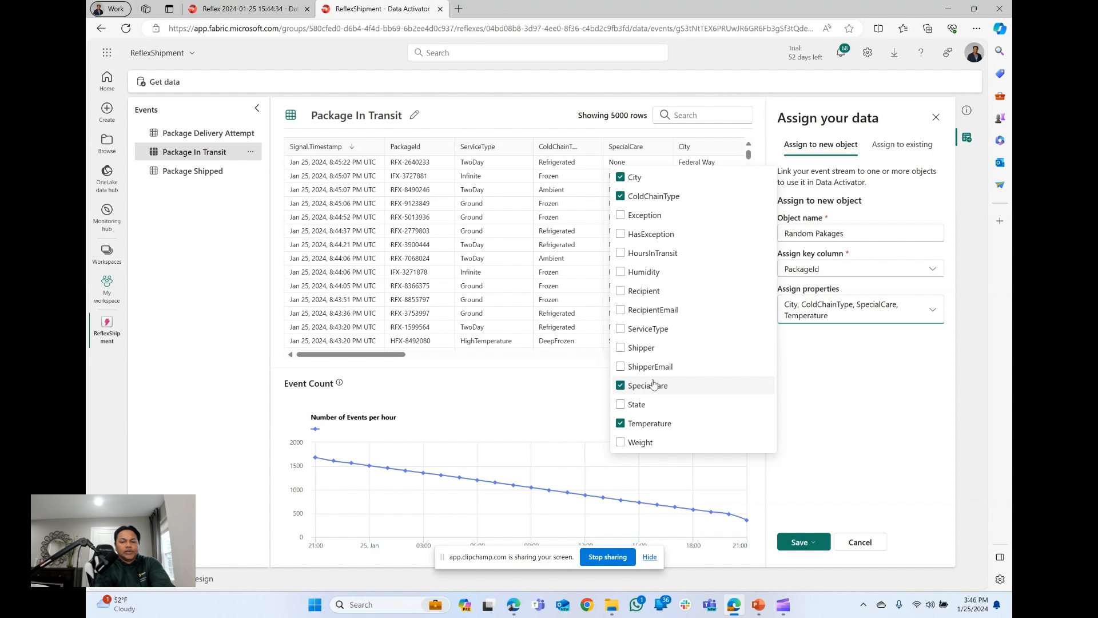
{"action": "left_click", "coordinate": [891, 477]}
{"action": "left_click", "coordinate": [803, 544]}
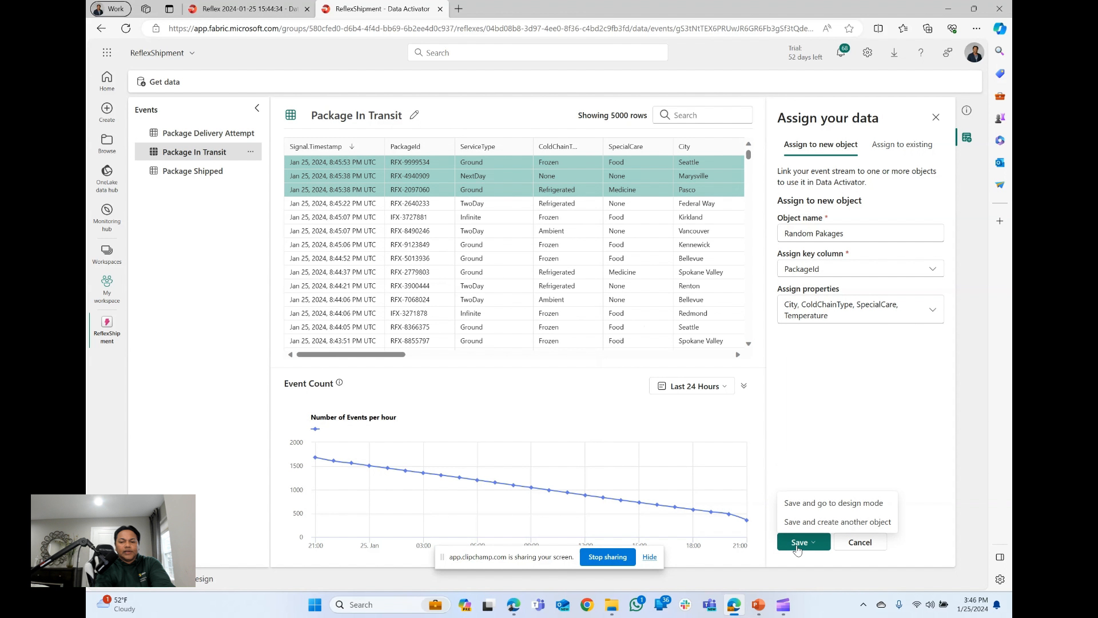
{"action": "left_click", "coordinate": [846, 502]}
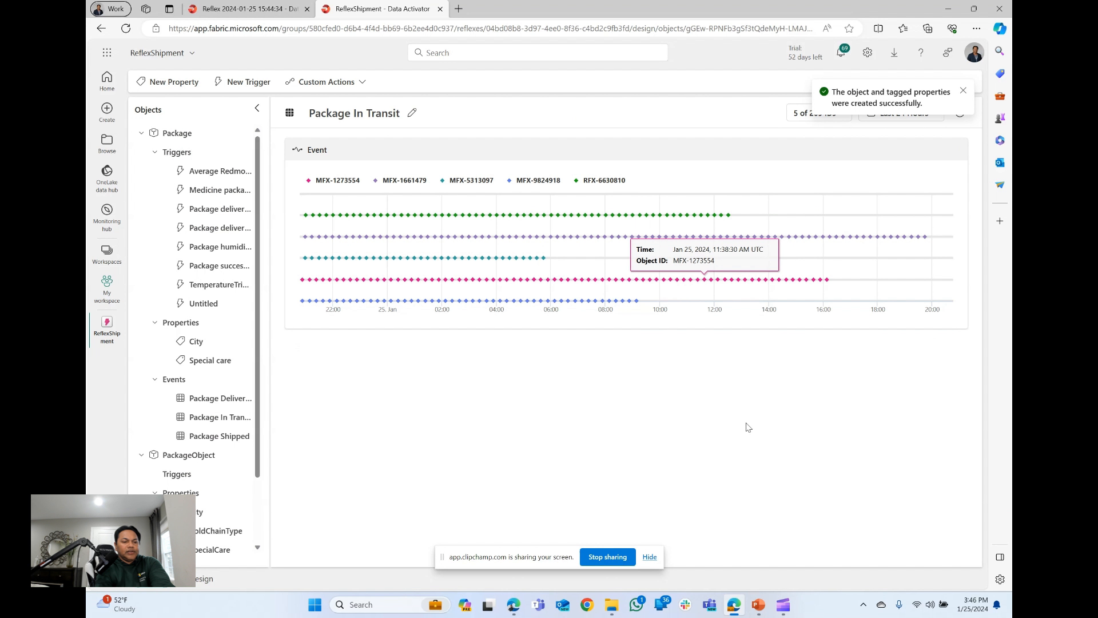
Create a new trigger on the object that monitors the existing Temperature property
{"action": "left_click", "coordinate": [249, 83]}
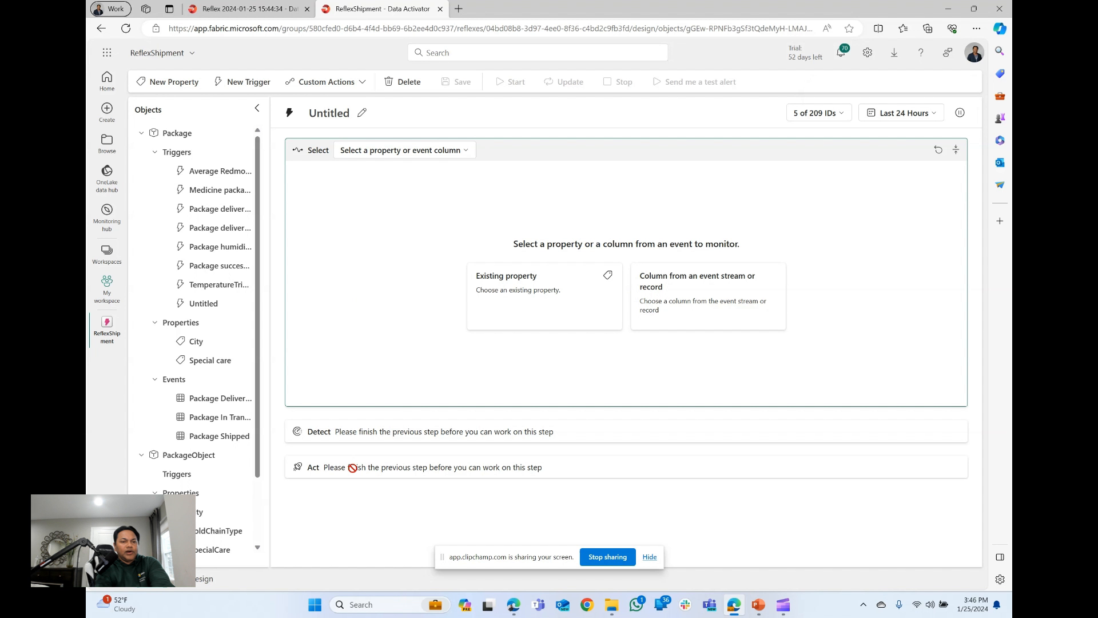
{"action": "left_click", "coordinate": [555, 294]}
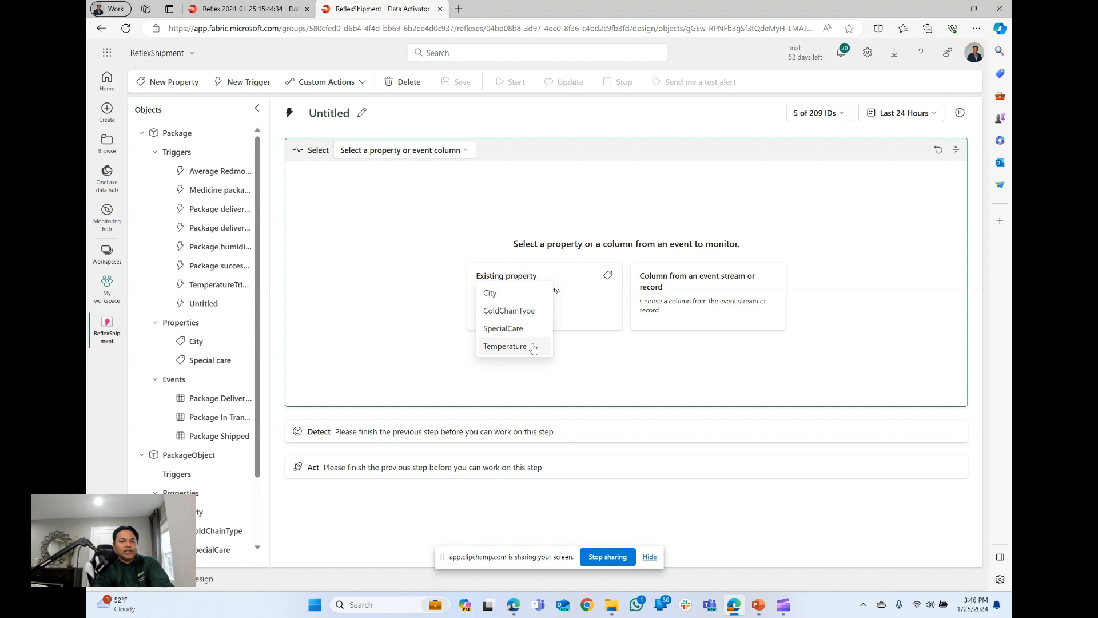
{"action": "left_click", "coordinate": [533, 346]}
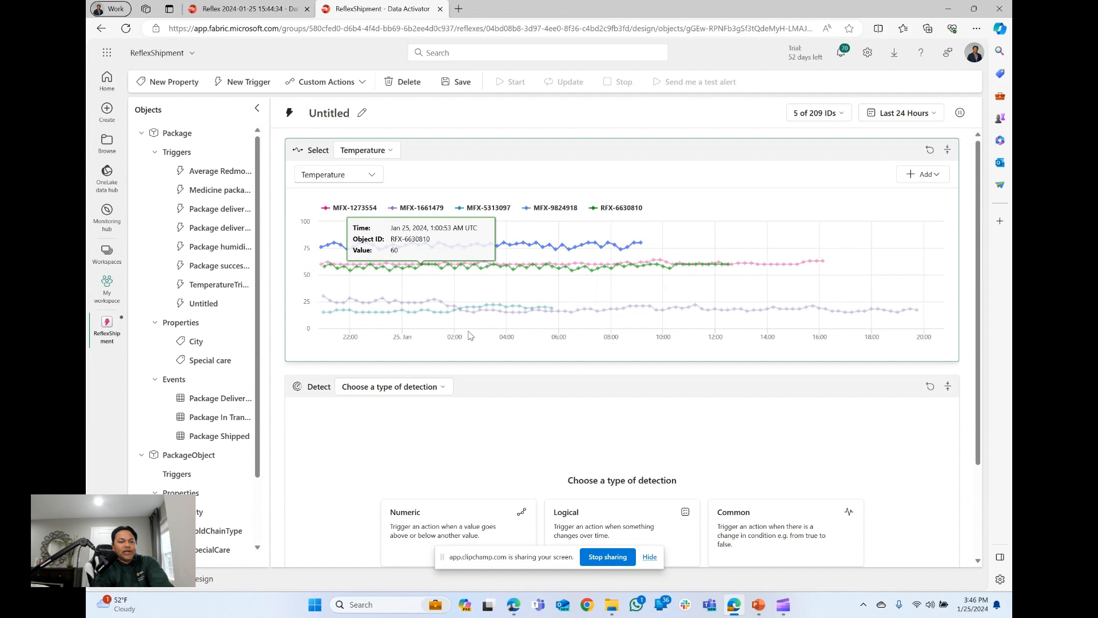
Set the trigger's numeric detection to Exits range with limits of 41 and 100
{"action": "scroll", "coordinate": [468, 336], "scroll_direction": "down", "scroll_amount": 2}
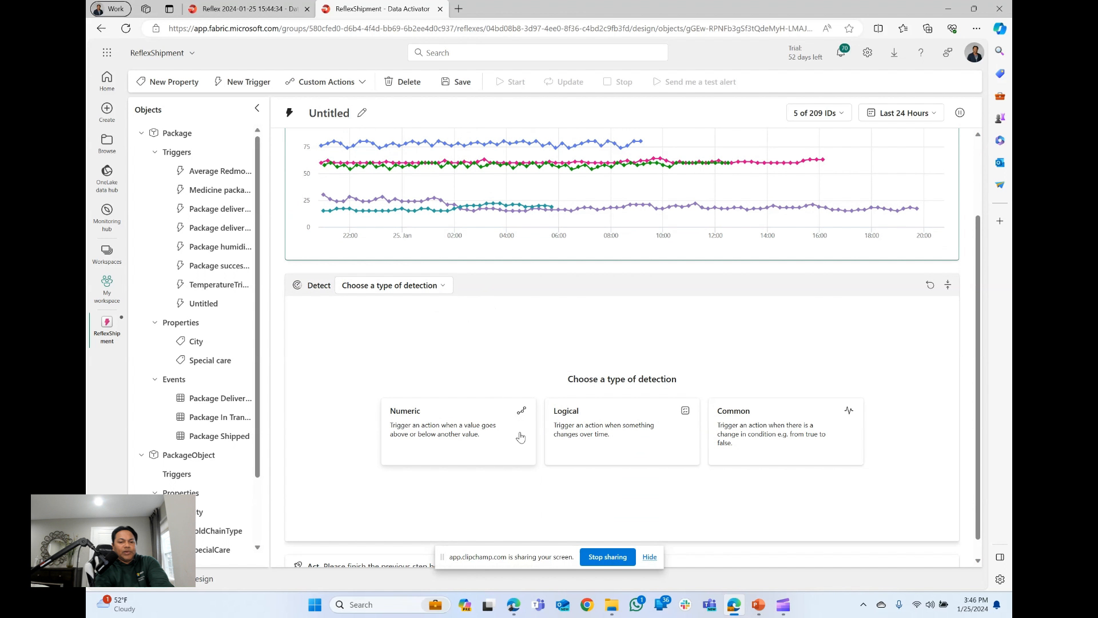
{"action": "left_click", "coordinate": [467, 418]}
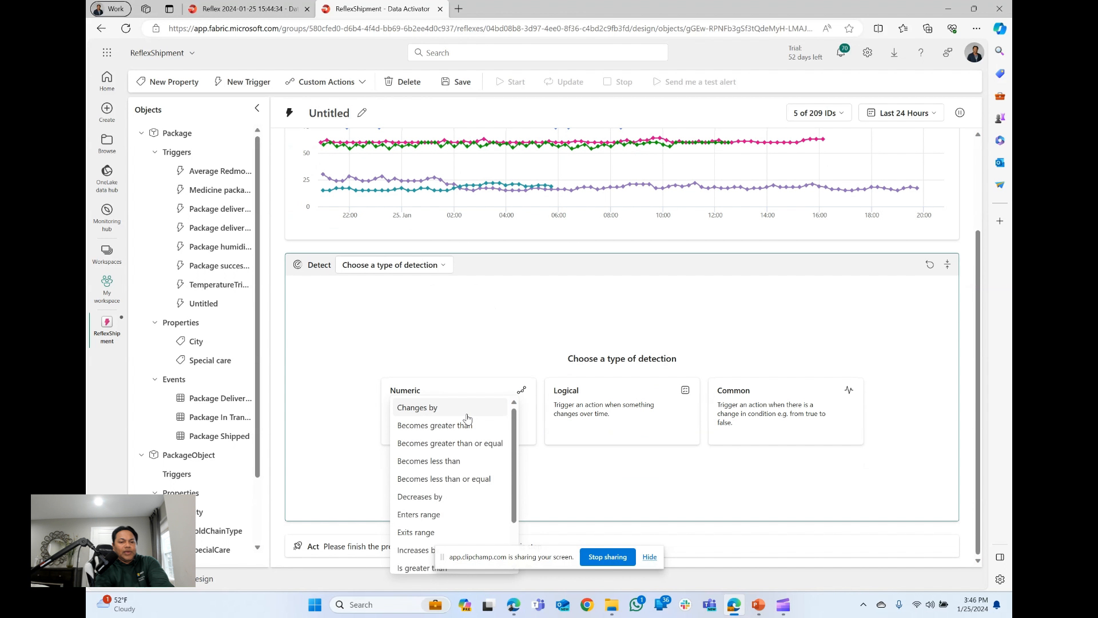
{"action": "left_click", "coordinate": [410, 533]}
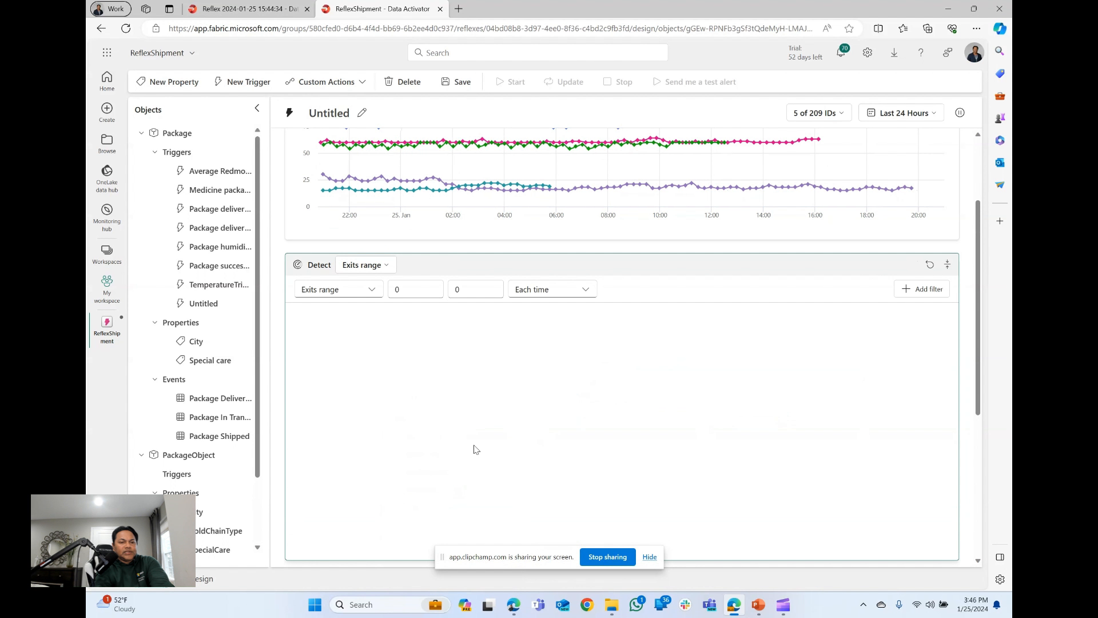
{"action": "left_click", "coordinate": [418, 288]}
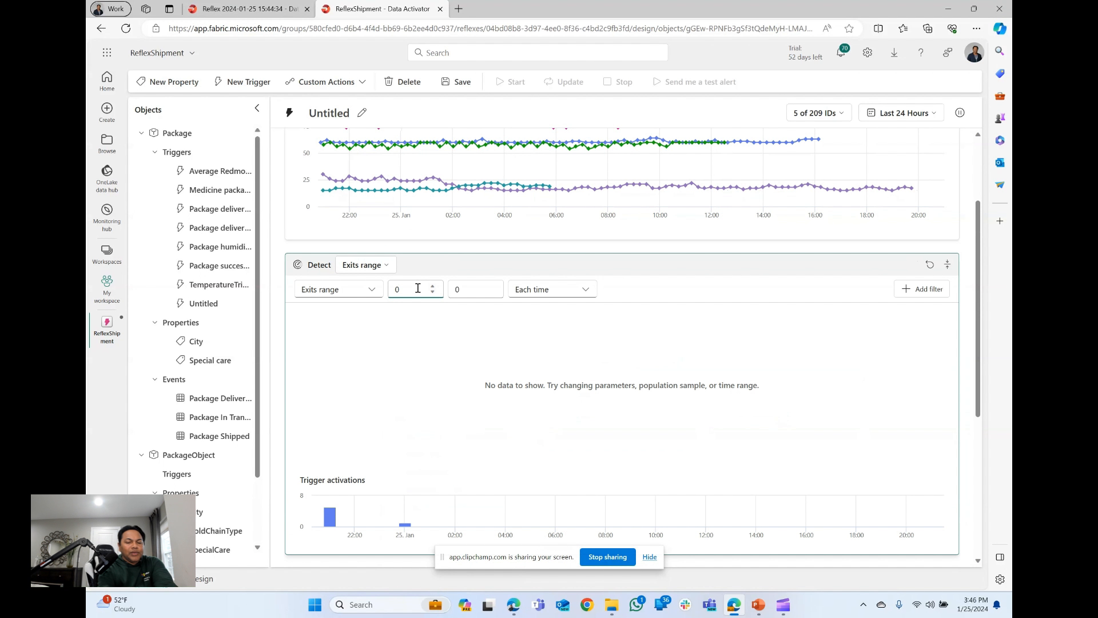
{"action": "key", "text": "BackSpace"}
{"action": "type", "text": "41"}
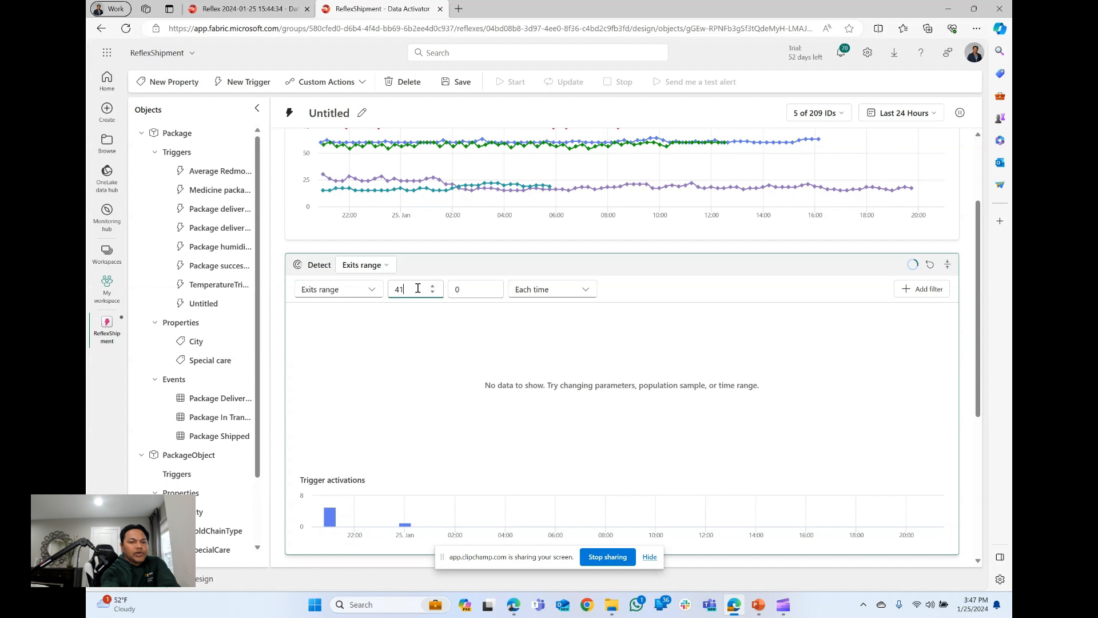
{"action": "key", "text": "Tab"}
{"action": "type", "text": "100"}
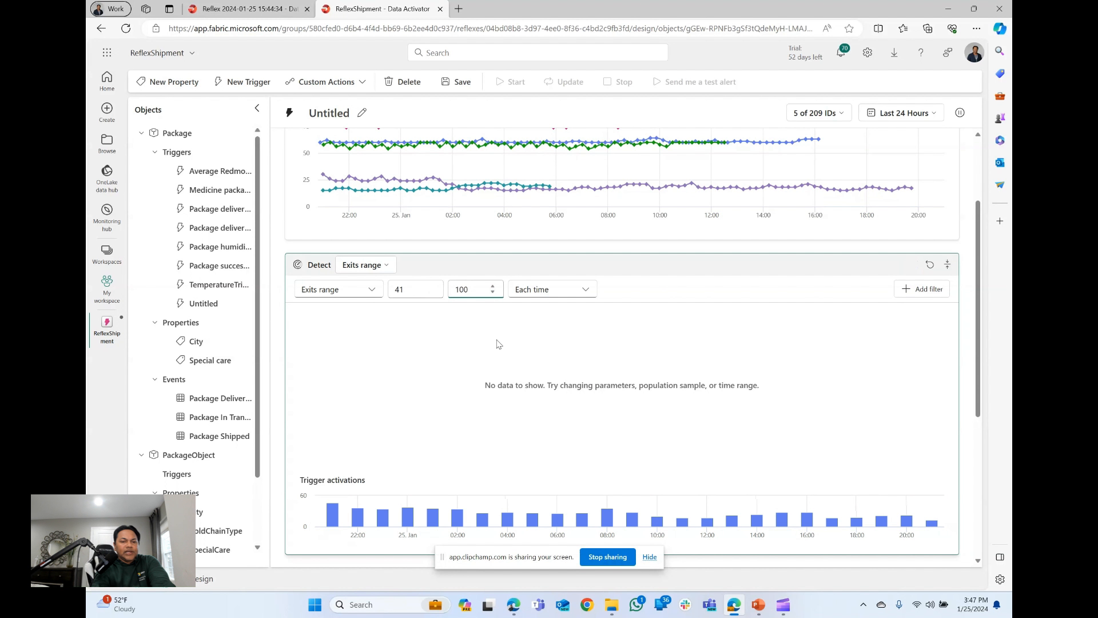
Add a detection filter that requires City to equal Seattle
{"action": "left_click", "coordinate": [928, 289]}
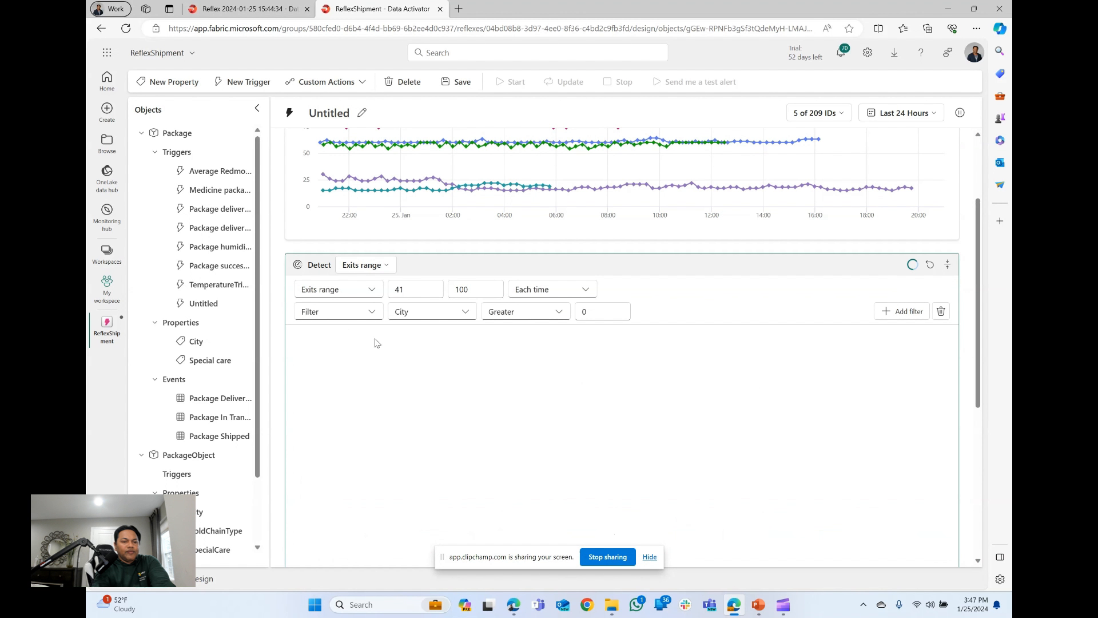
{"action": "left_click", "coordinate": [526, 314]}
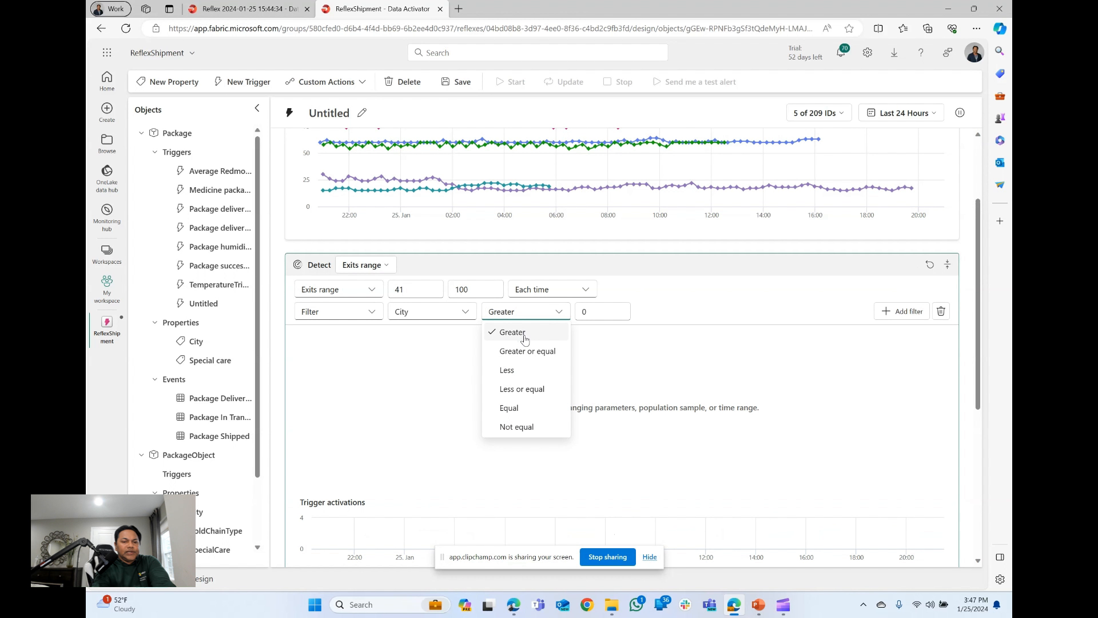
{"action": "left_click", "coordinate": [518, 409]}
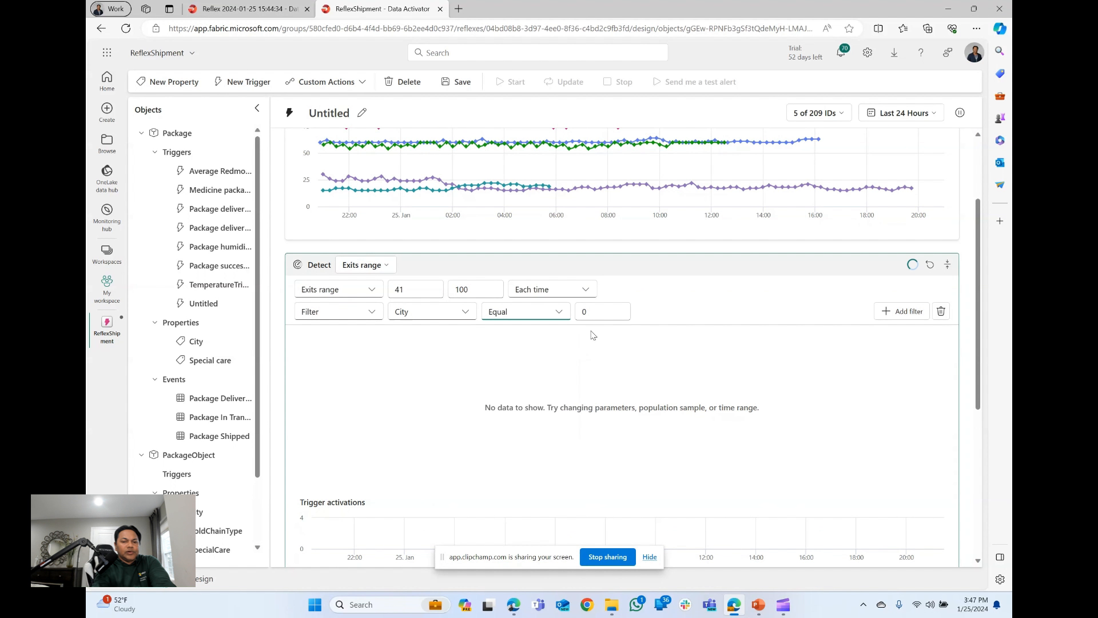
{"action": "left_click", "coordinate": [605, 312]}
{"action": "key", "text": "BackSpace"}
{"action": "type", "text": "Seattle"}
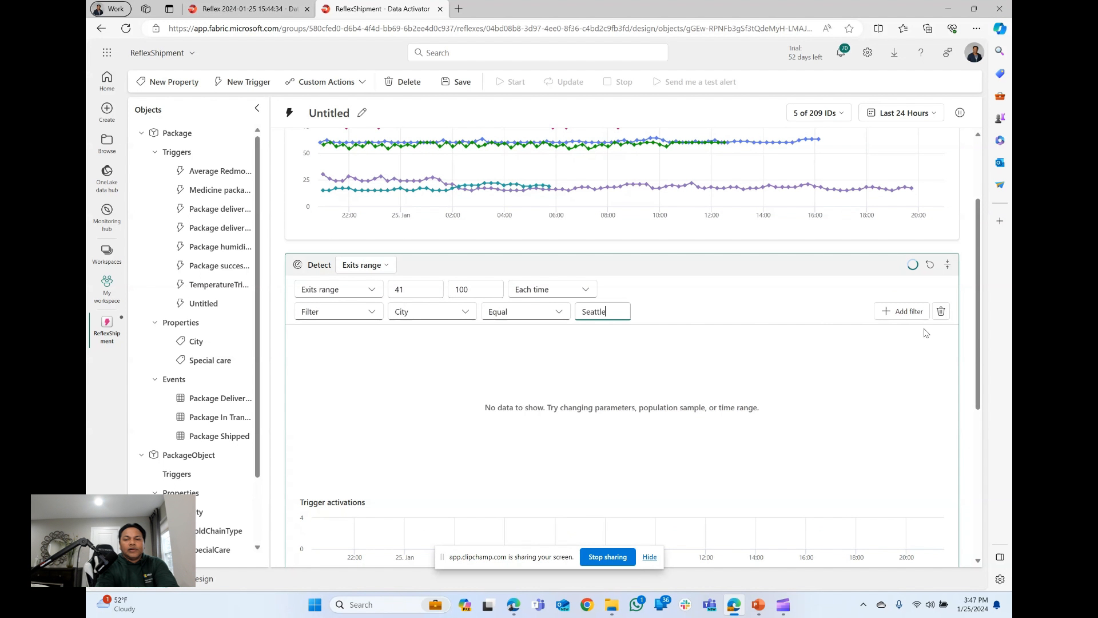
{"action": "left_click", "coordinate": [902, 318]}
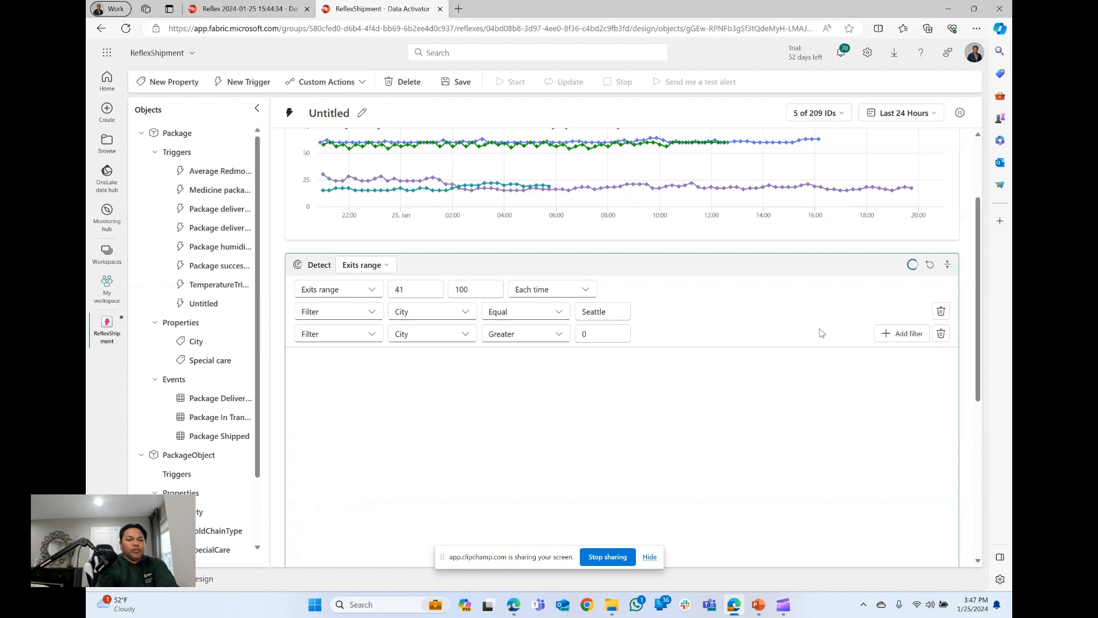
{"action": "left_click", "coordinate": [425, 337]}
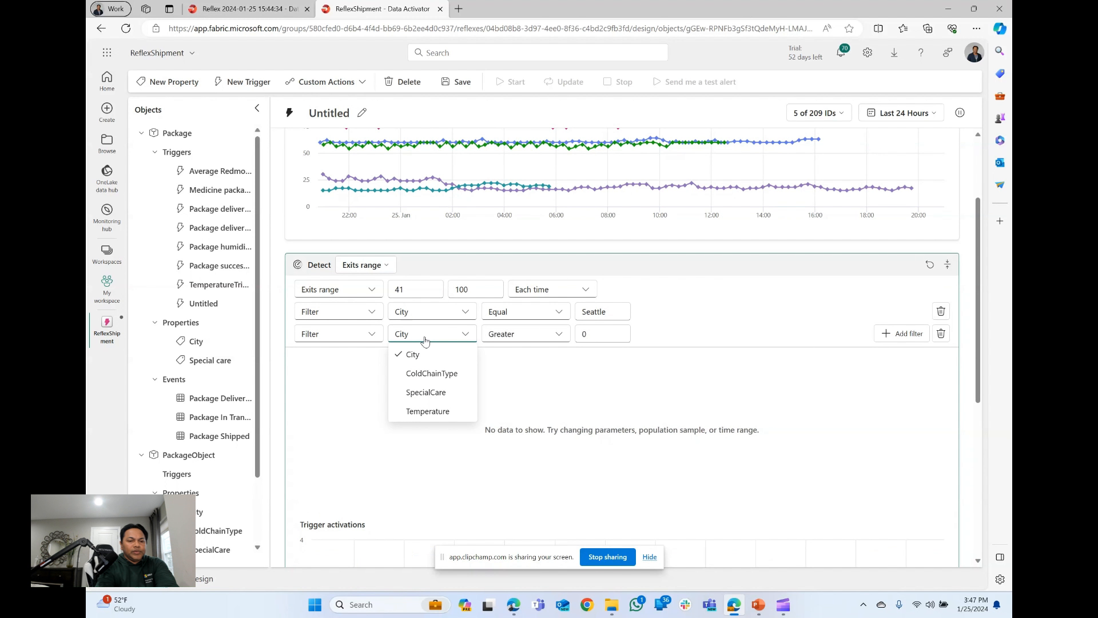
{"action": "left_click", "coordinate": [941, 333]}
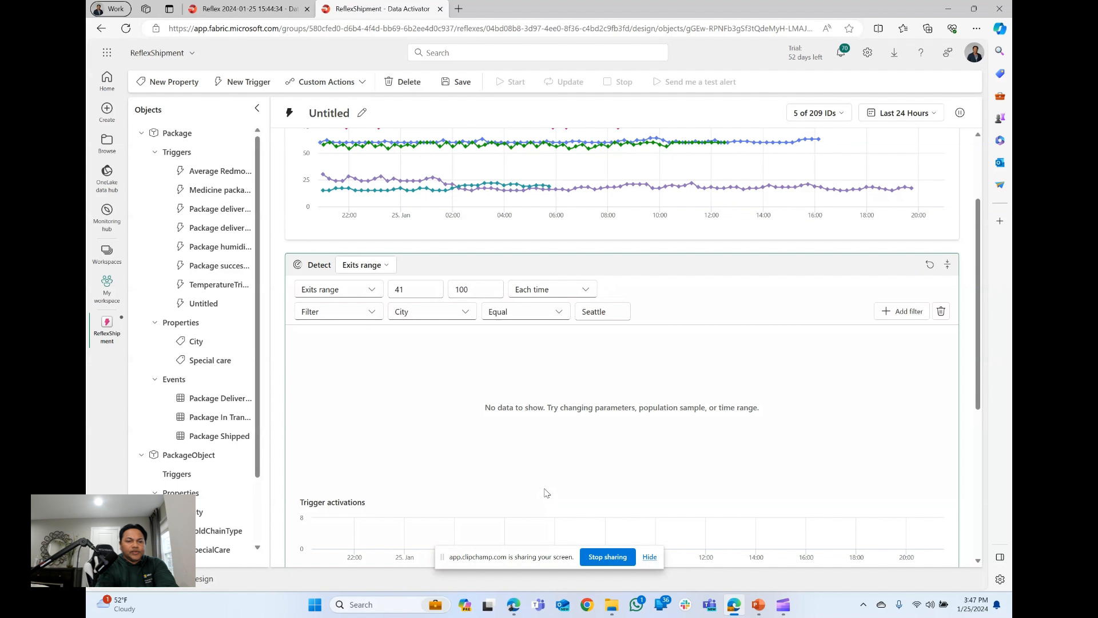
Choose Email as the action the trigger performs after detection
{"action": "scroll", "coordinate": [453, 465], "scroll_direction": "down", "scroll_amount": 5}
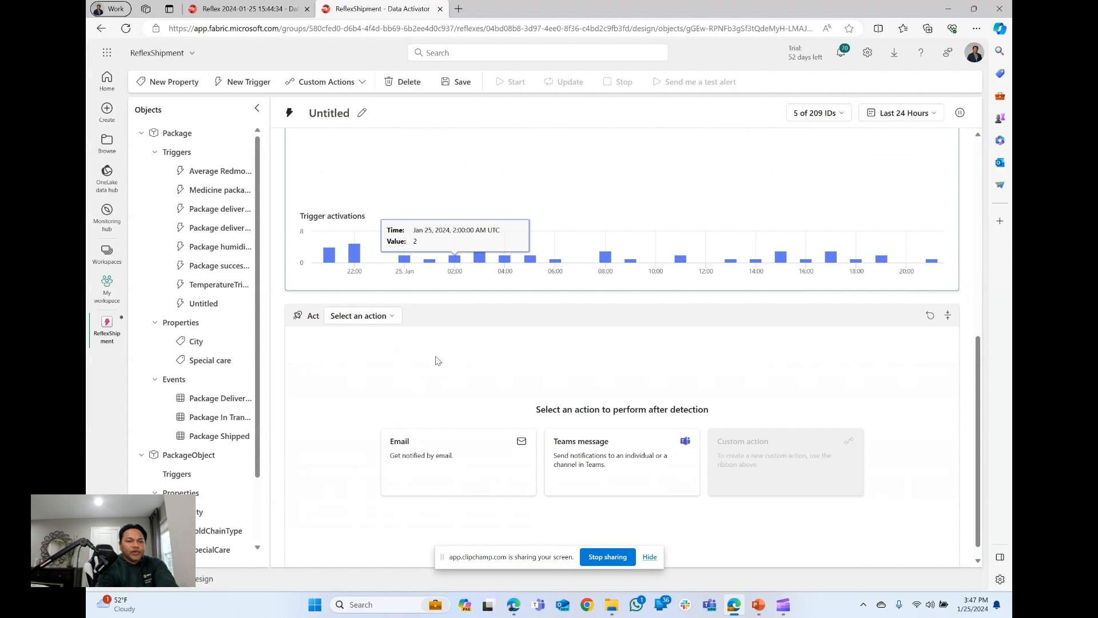
{"action": "left_click", "coordinate": [360, 315]}
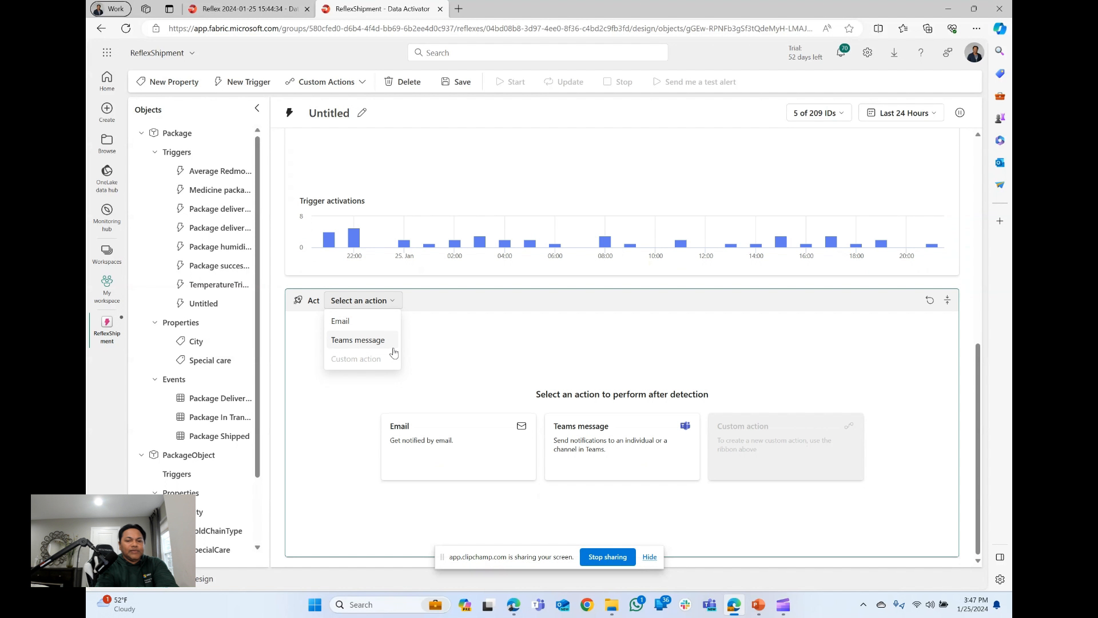
{"action": "left_click", "coordinate": [341, 321]}
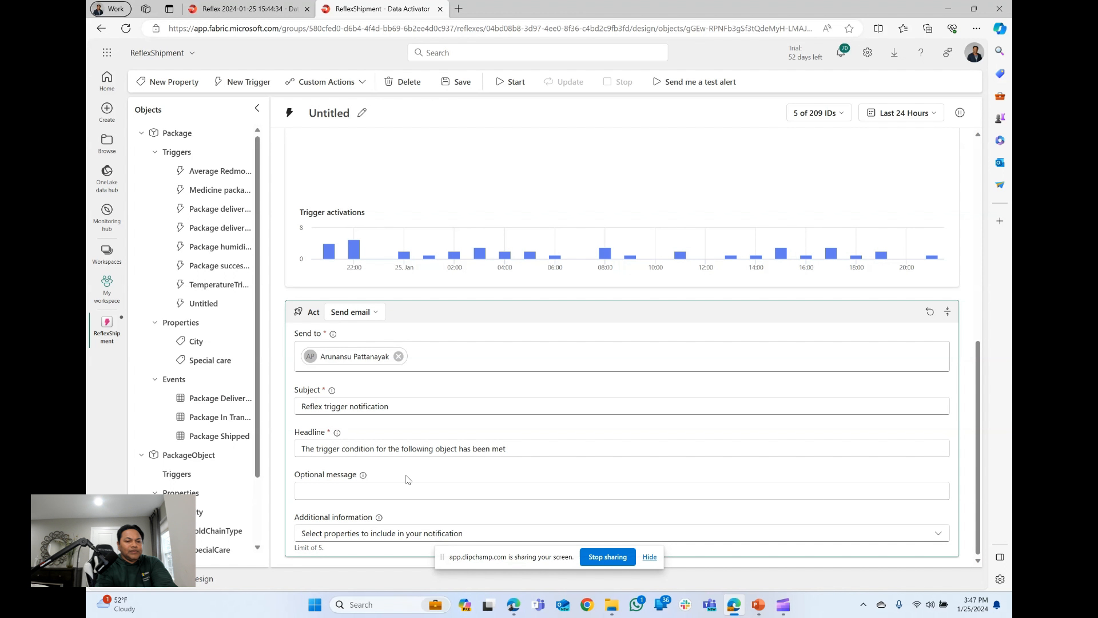
Include City, ColdChainType, SpecialCare and Temperature as additional information in the email notification
{"action": "left_click", "coordinate": [372, 488]}
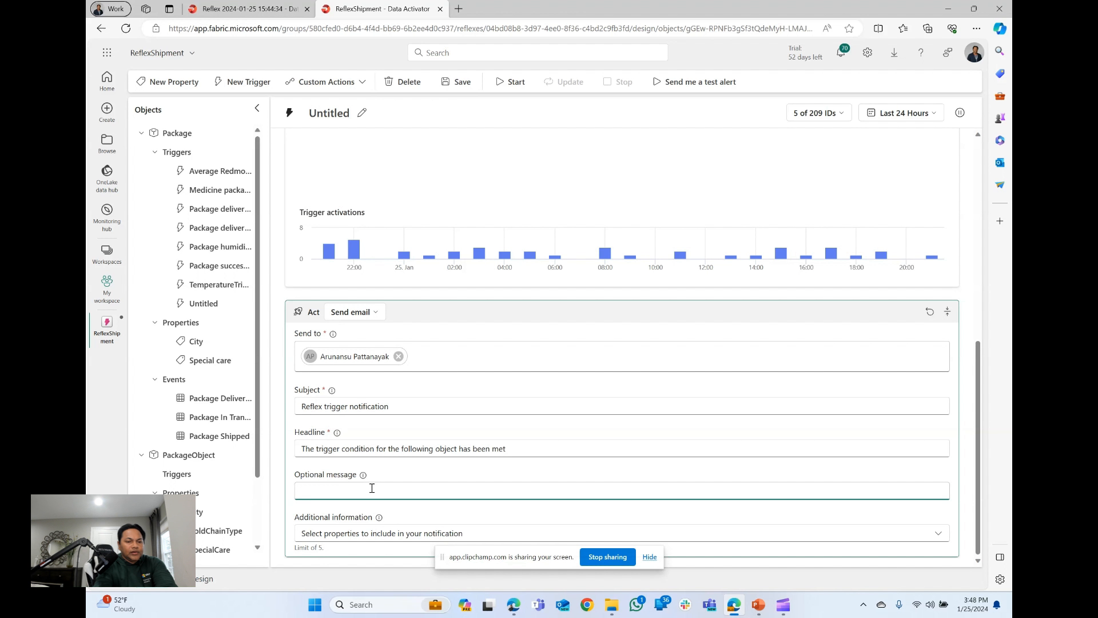
{"action": "left_click", "coordinate": [346, 533]}
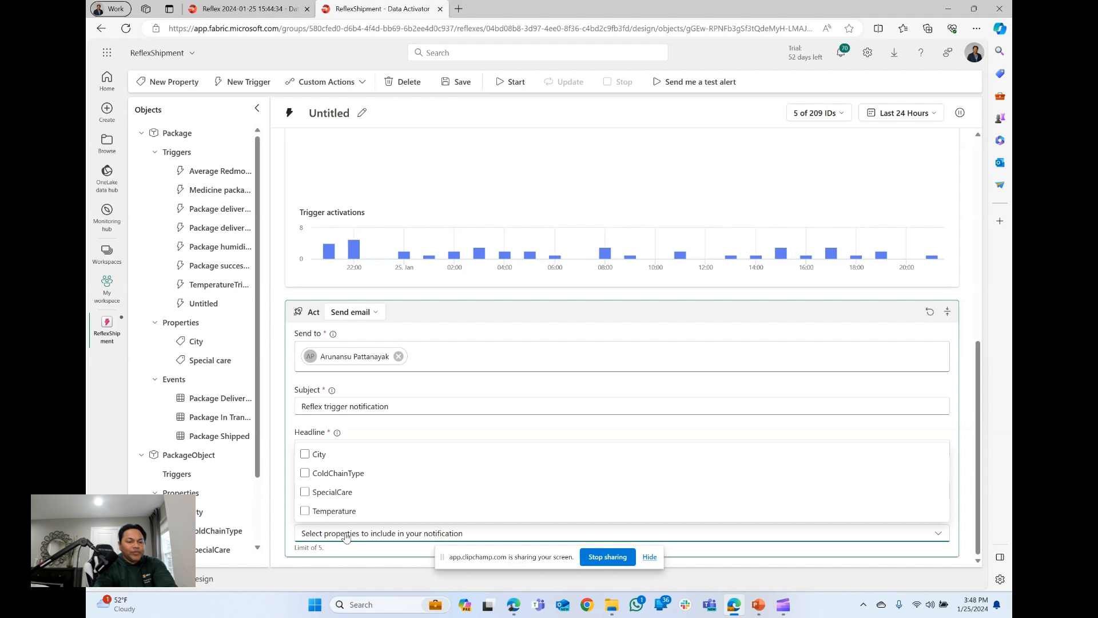
{"action": "left_click", "coordinate": [305, 454]}
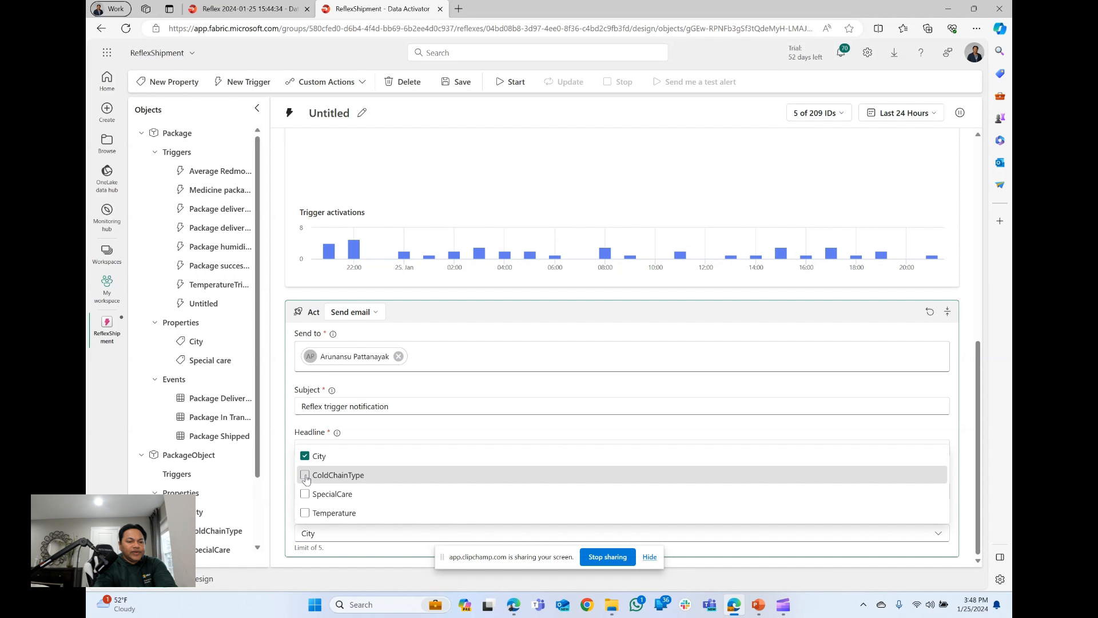
{"action": "left_click", "coordinate": [305, 475]}
{"action": "left_click", "coordinate": [306, 494]}
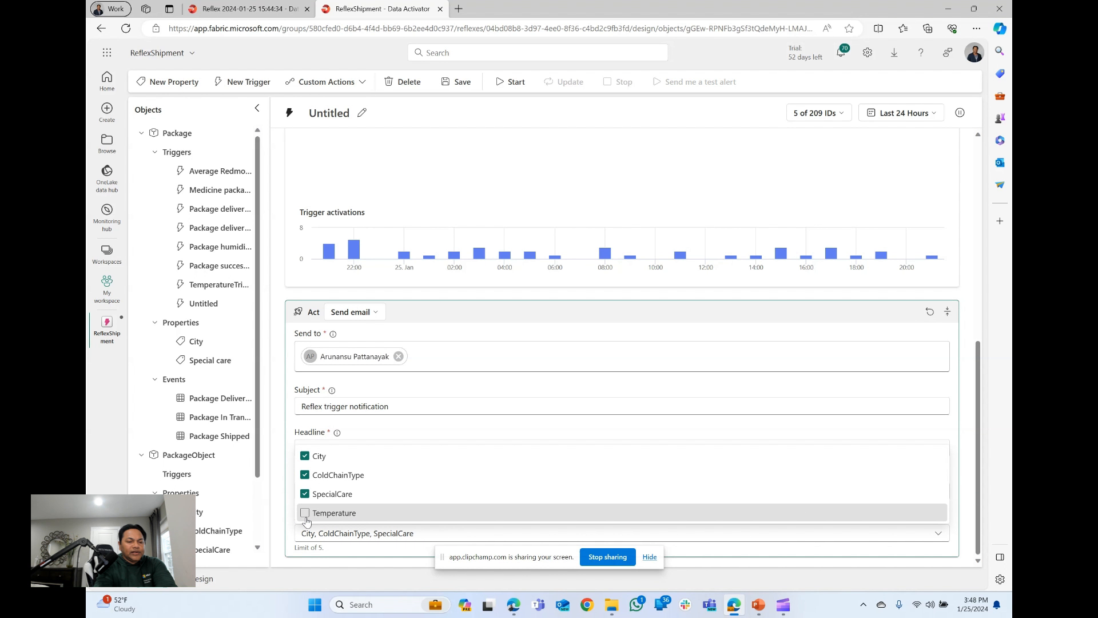
{"action": "left_click", "coordinate": [306, 514]}
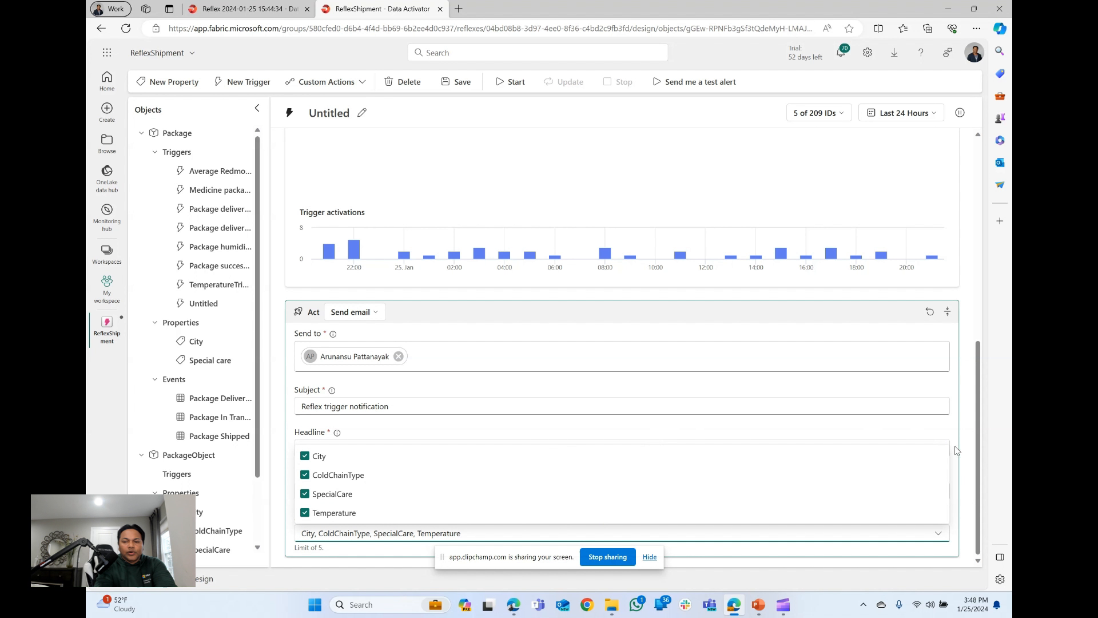
{"action": "left_click", "coordinate": [968, 466]}
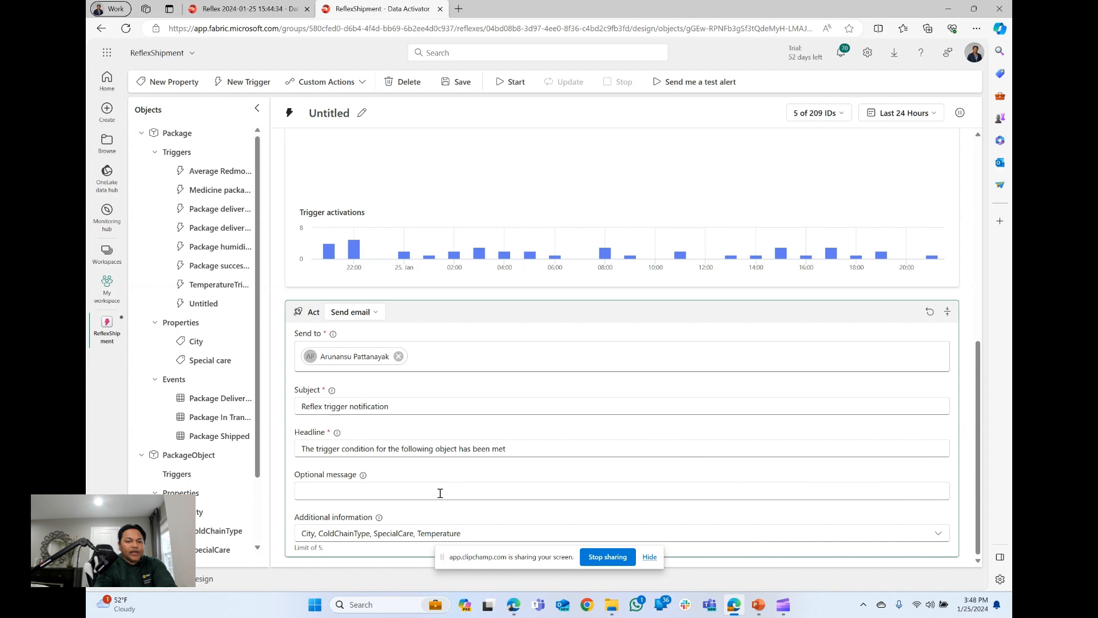